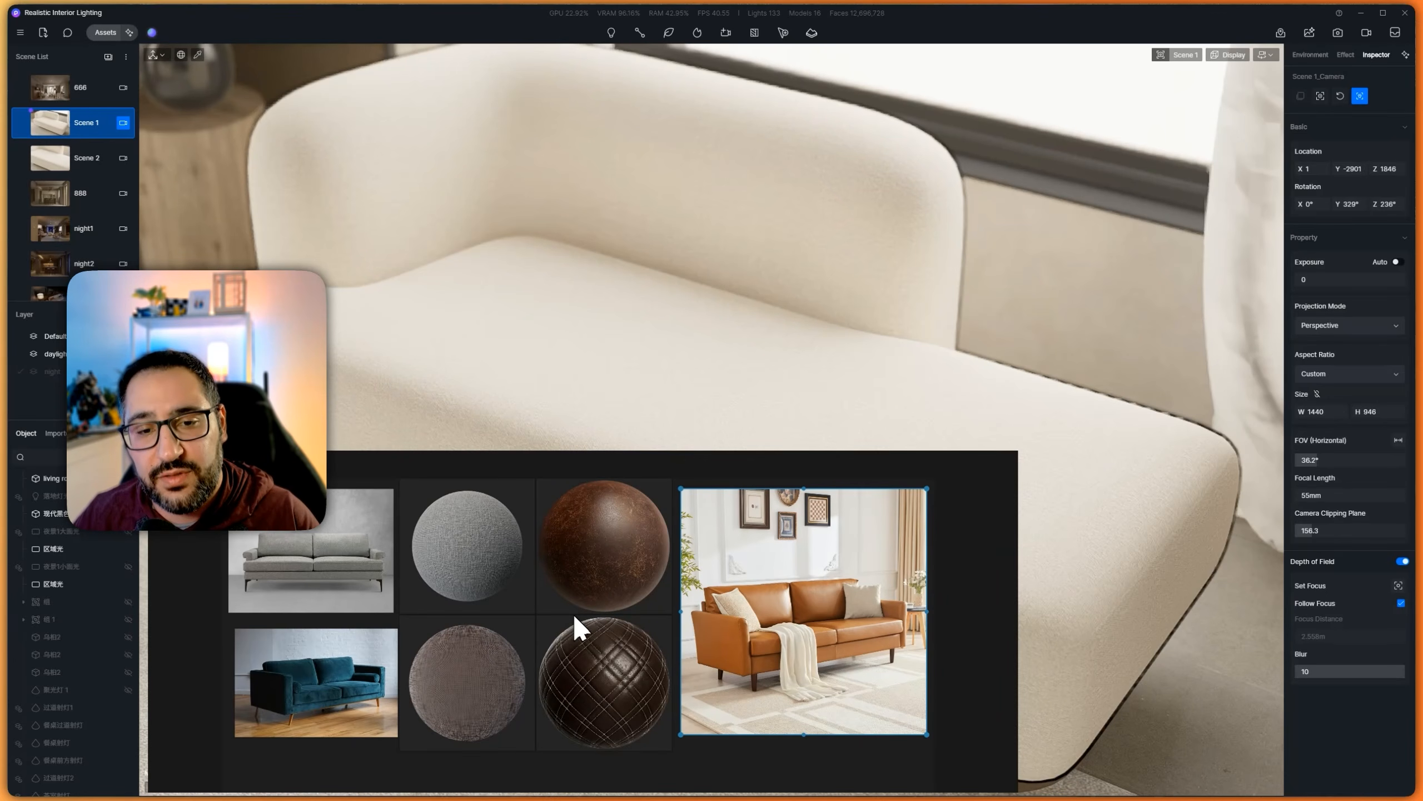
Step: Select the cream sofa's fabric material in the viewport
left_click(756, 368)
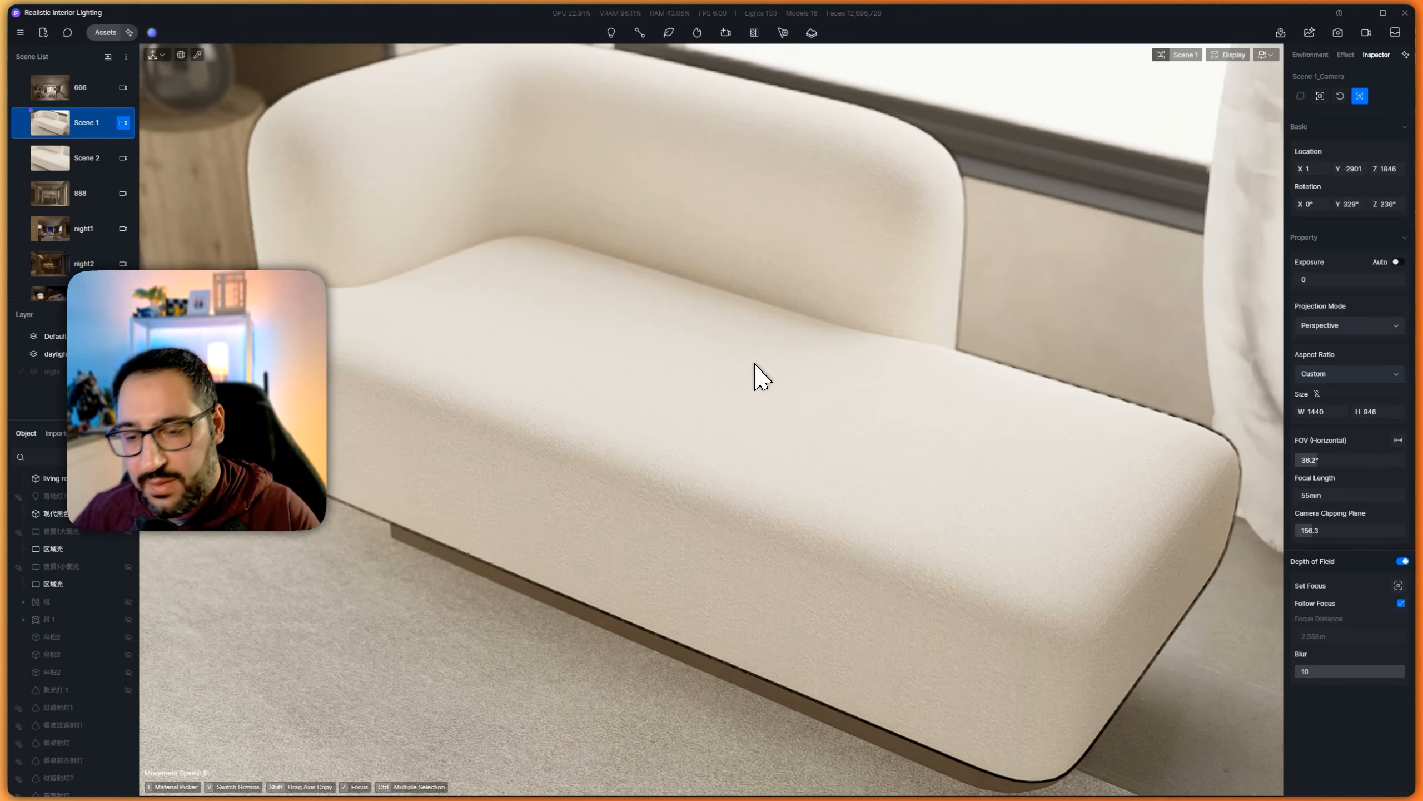
left_click(696, 364)
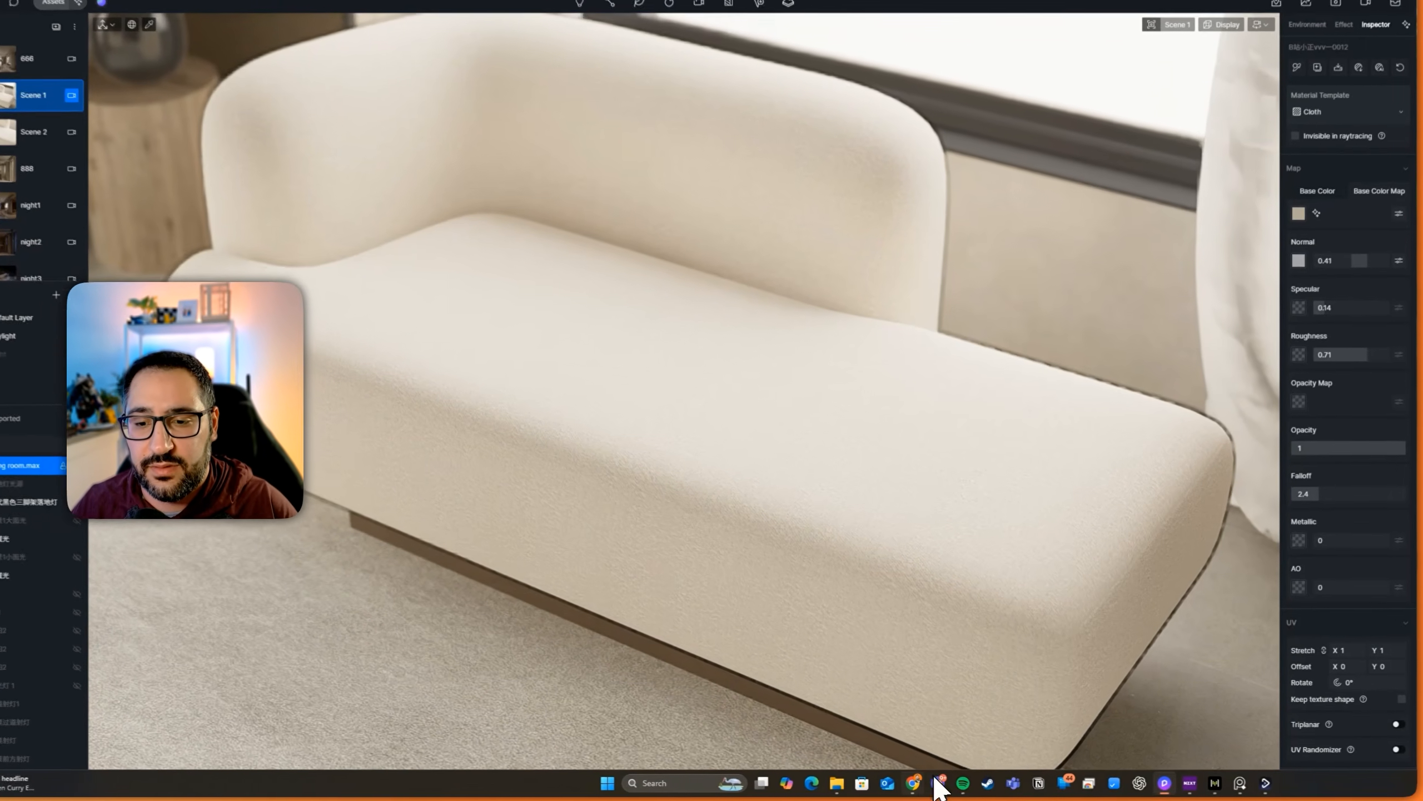
Step: Switch to the browser, open Fabric 030 from ambientCG's Fabric & Leather category, and return to the D5 Render scene
left_click(936, 776)
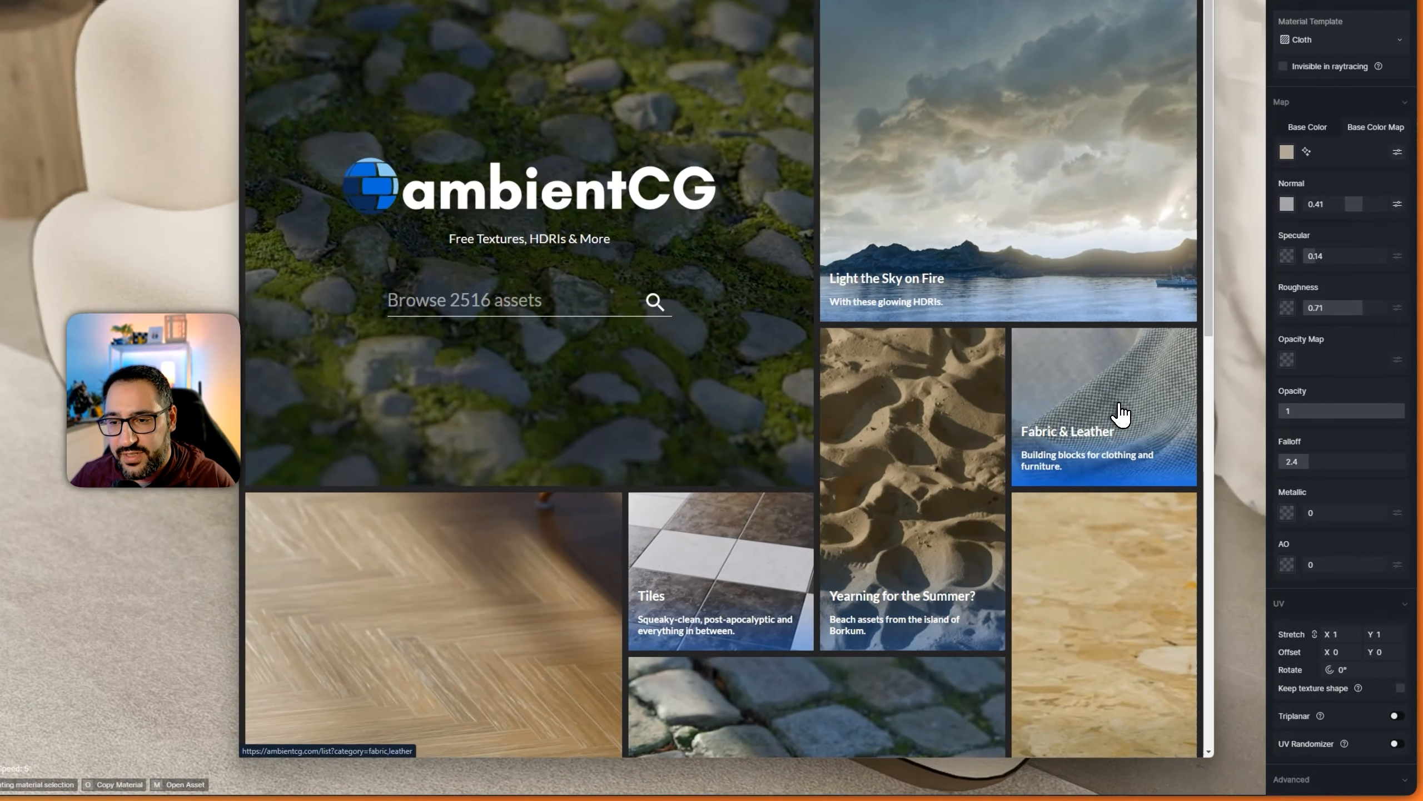
left_click(1113, 409)
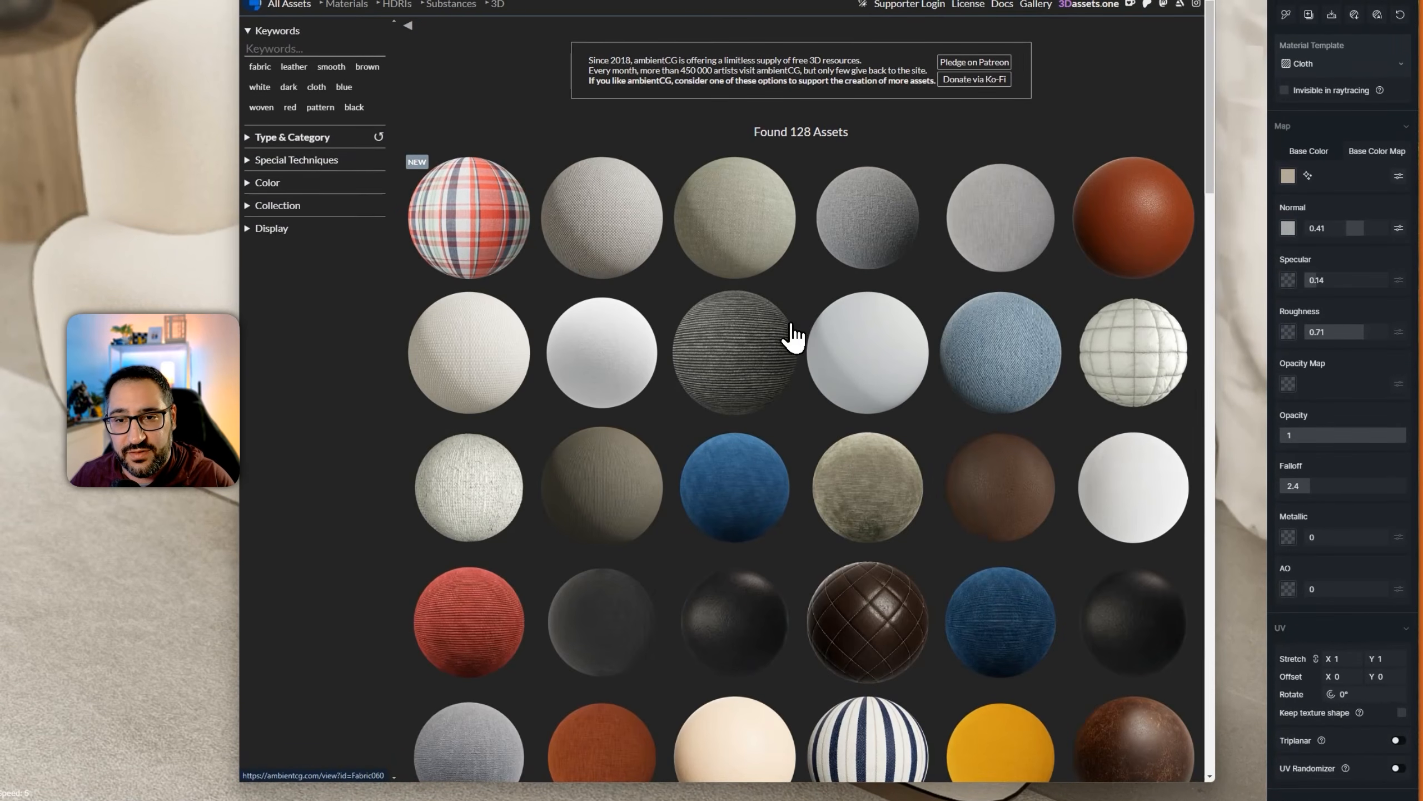
left_click(866, 241)
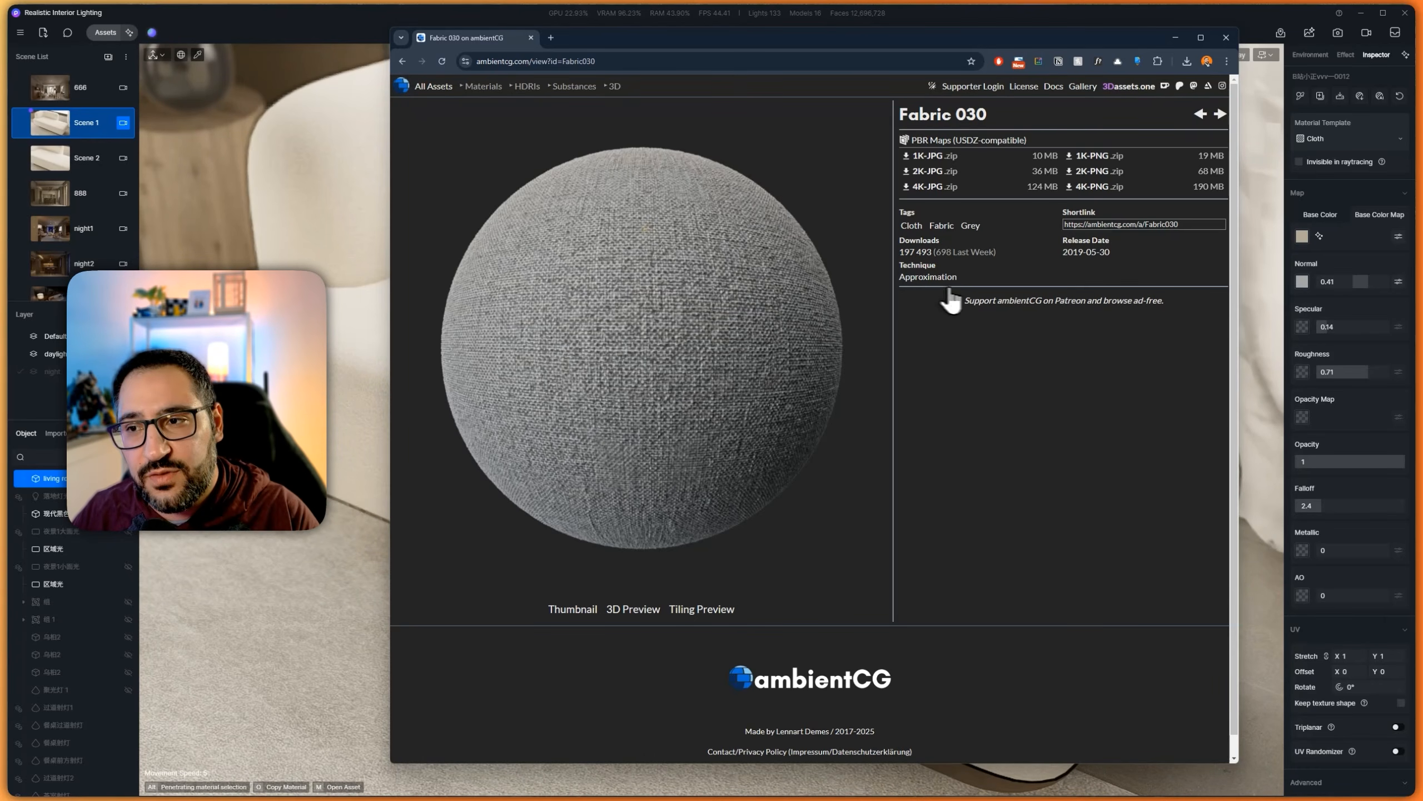
left_click(1362, 170)
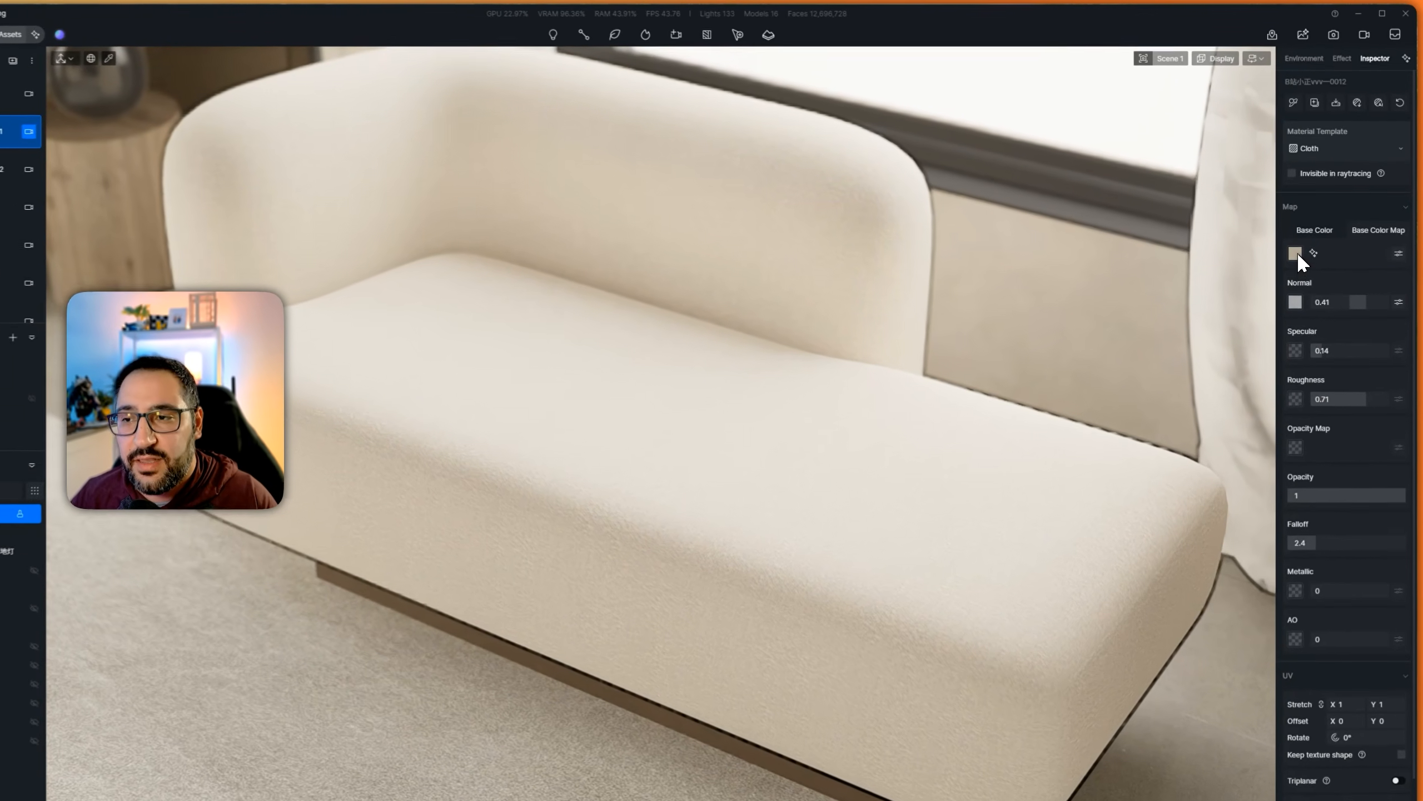
Step: Load Fabric030_2K-JPG_Color.jpg as the sofa material's base color map
left_click(1302, 238)
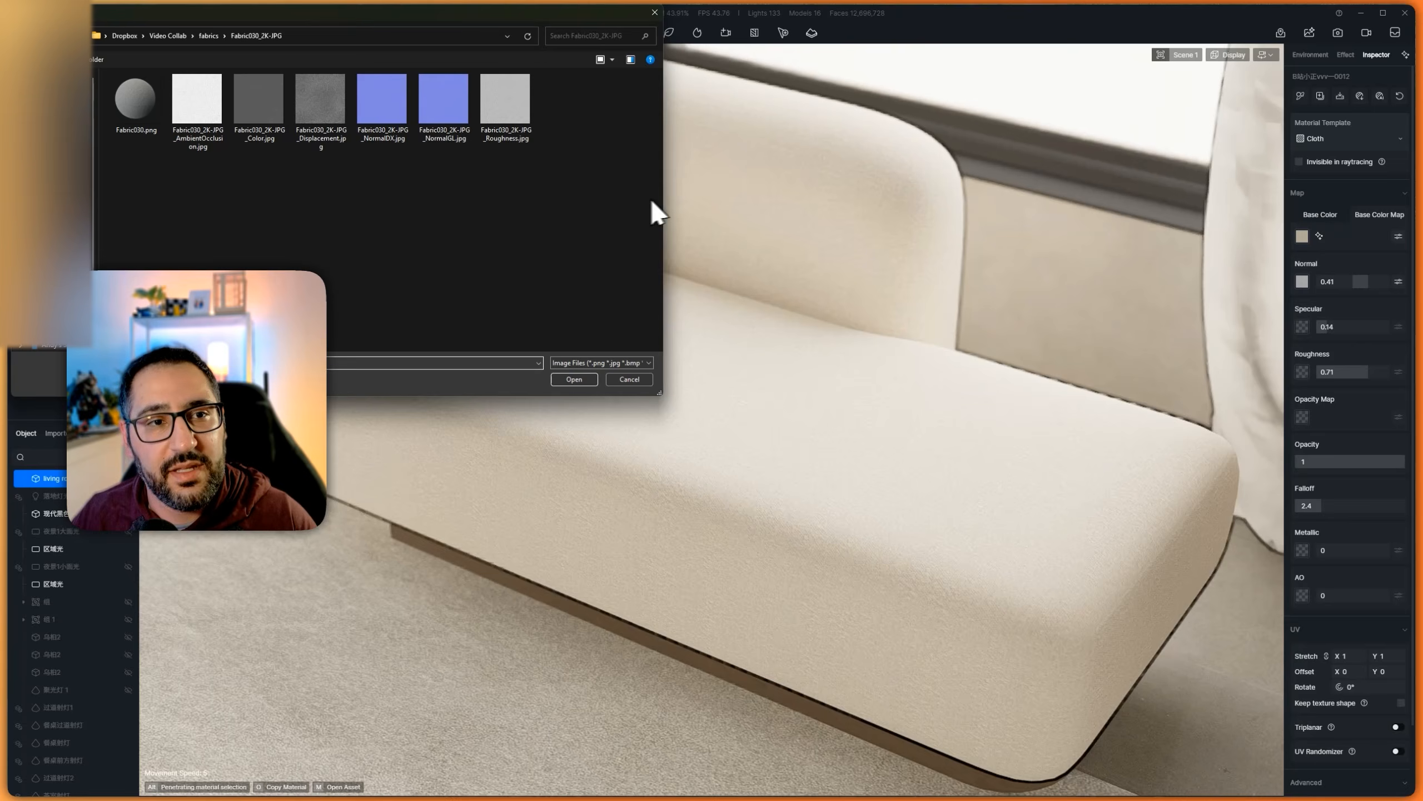
left_click(258, 98)
left_click(574, 379)
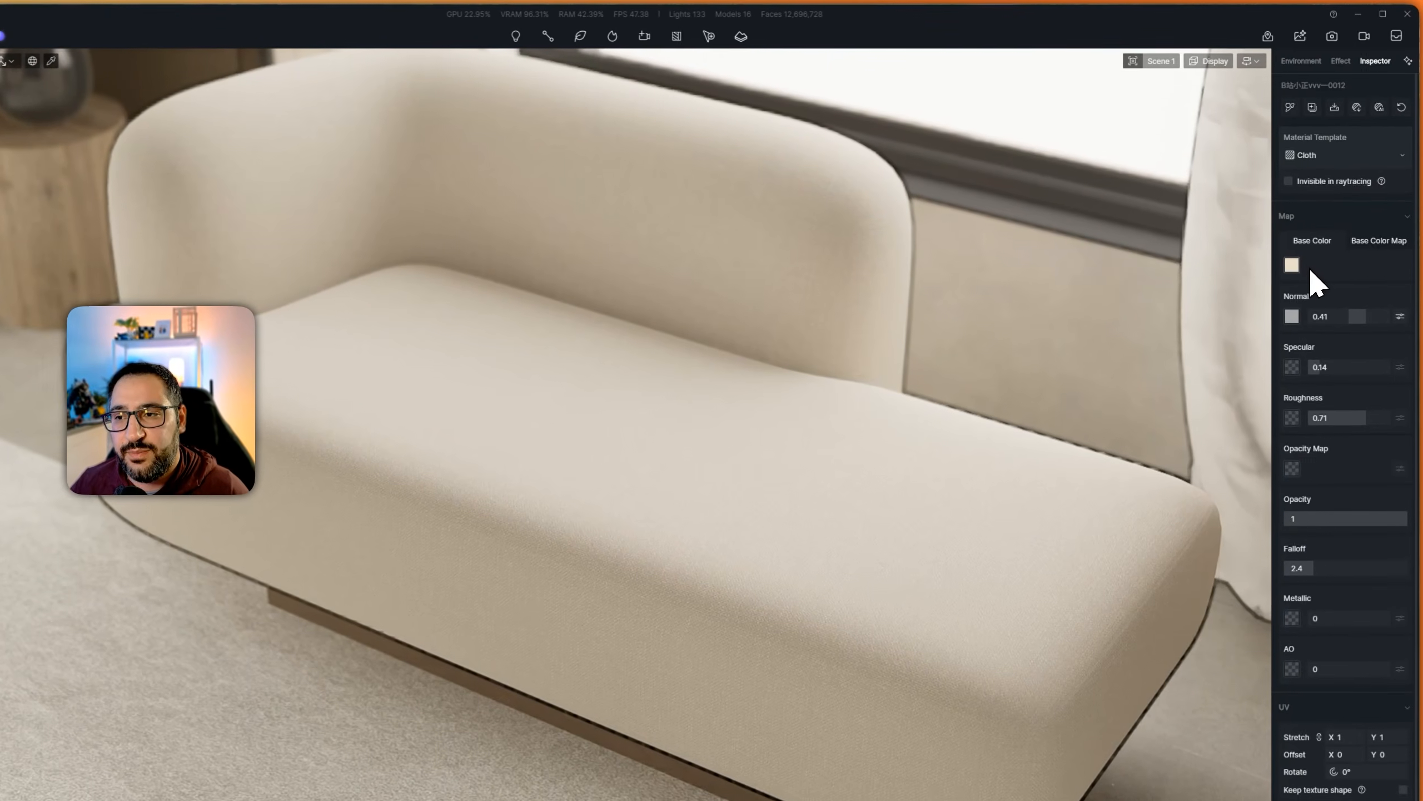
Step: Try white as the material's base color and settle on a neutral grey with saturation 0 and value 58
left_click(1292, 265)
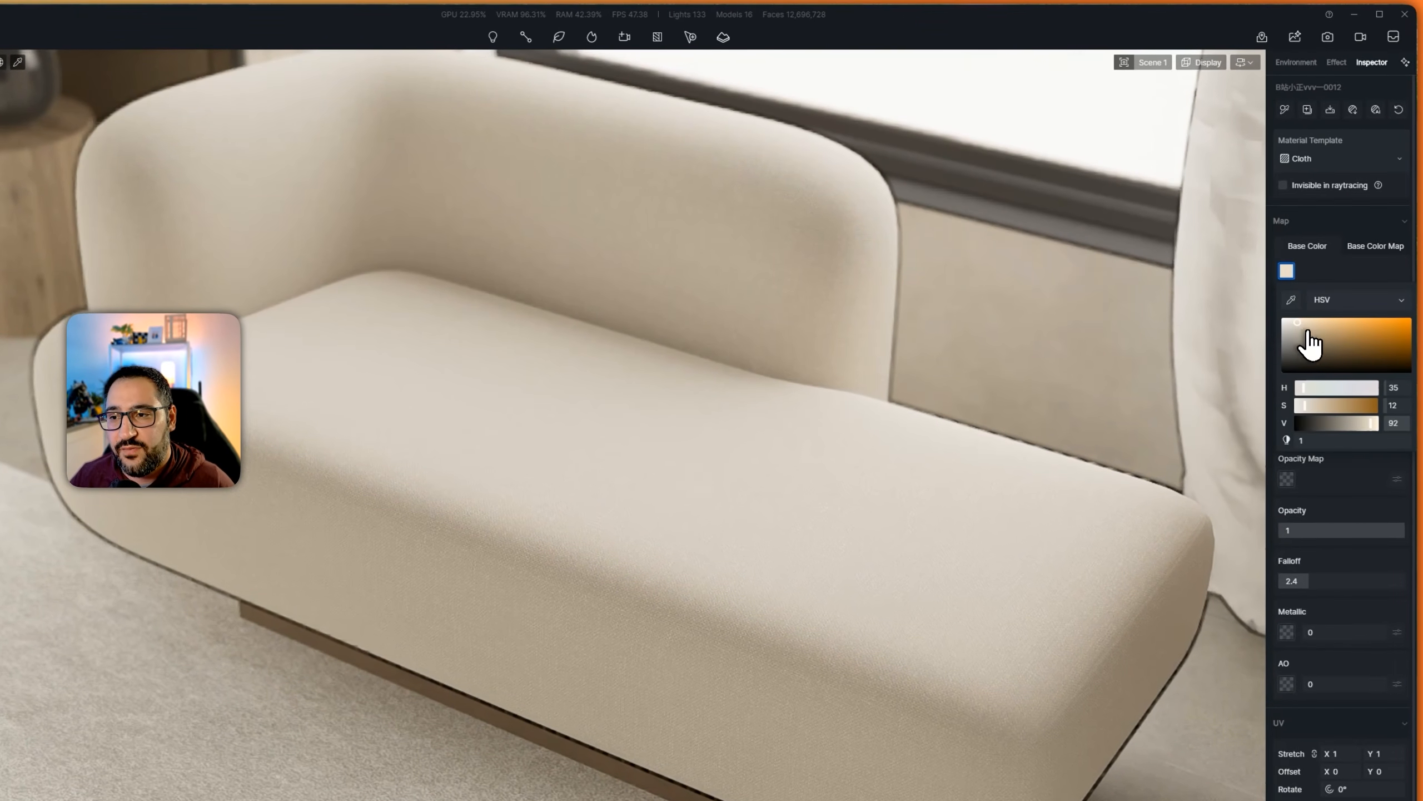
left_click_drag(1309, 345, 1284, 318)
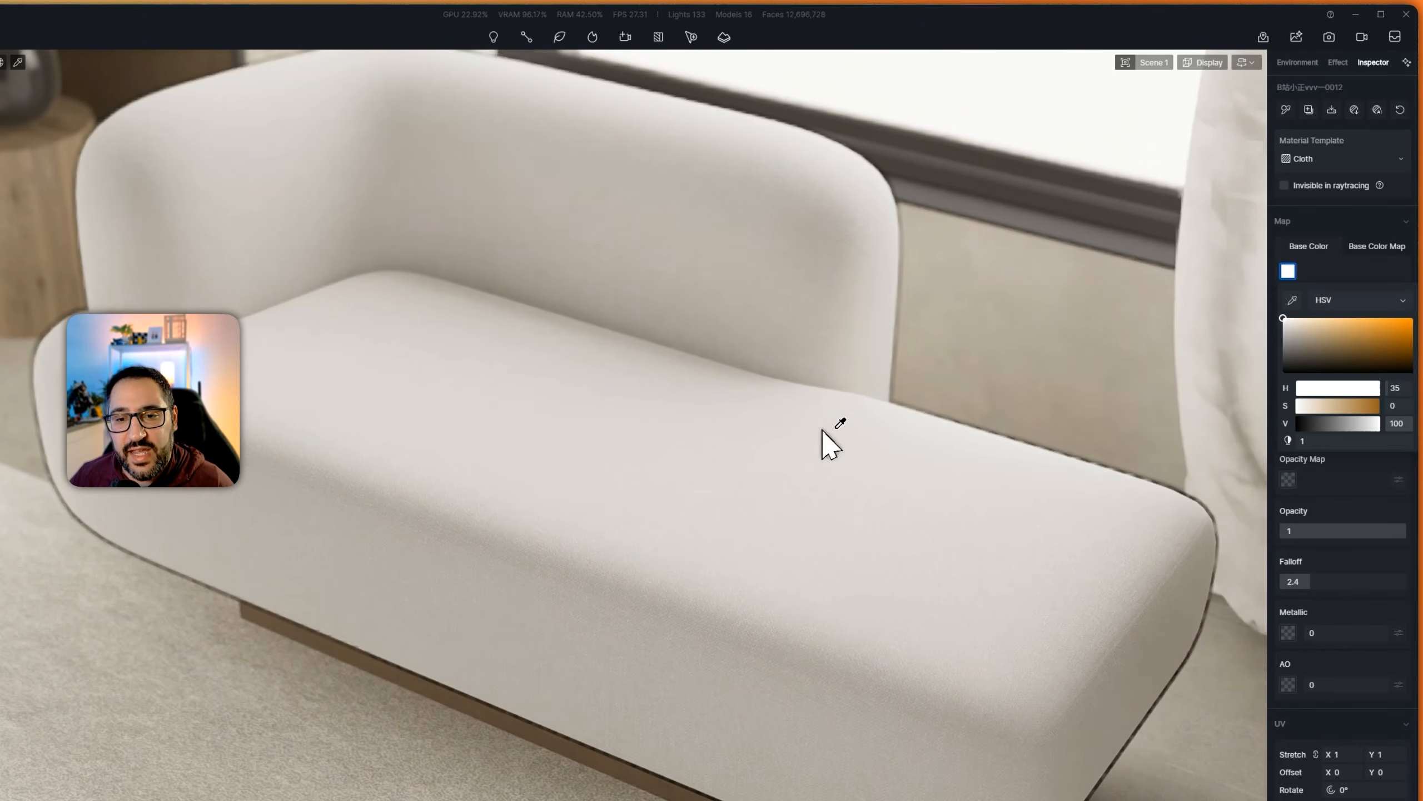
left_click(1279, 342)
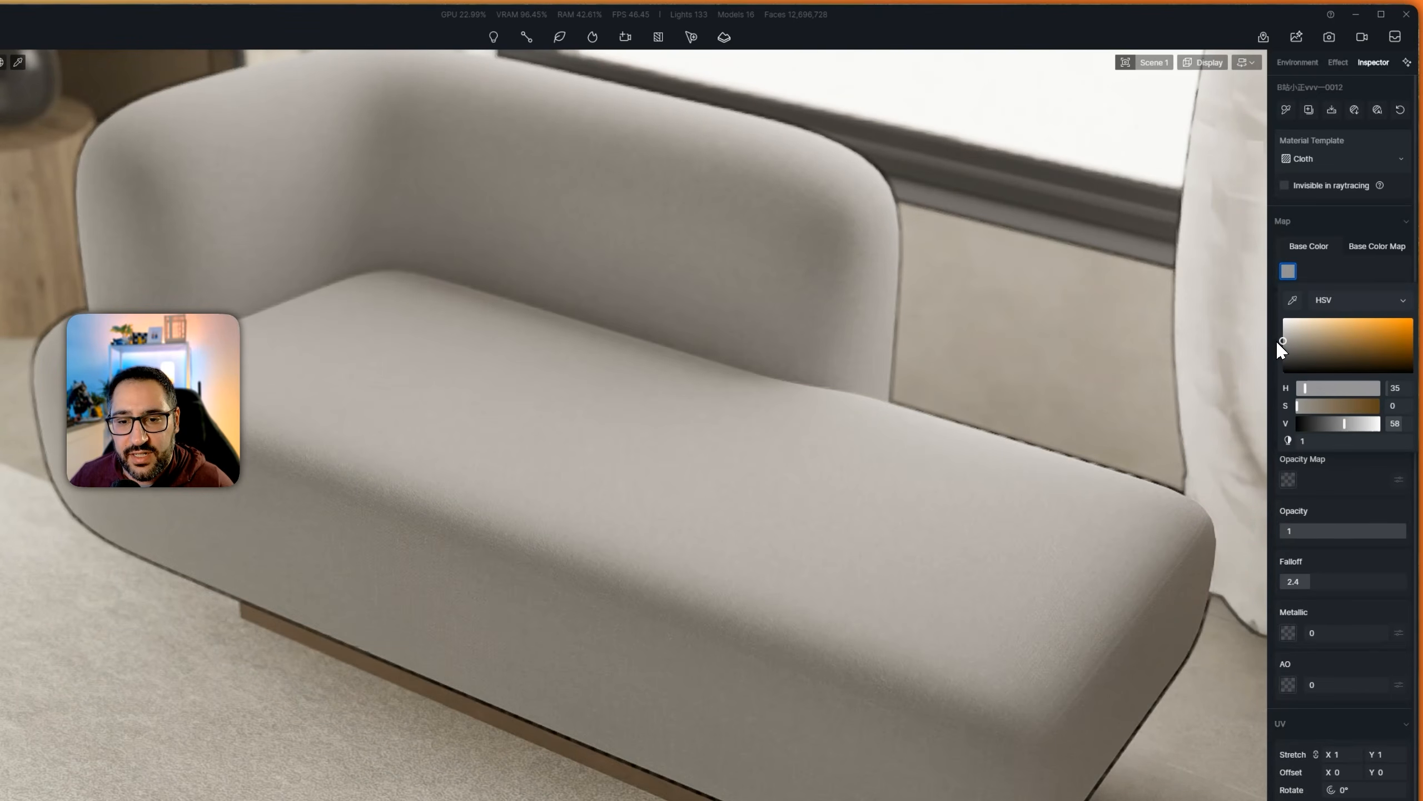
left_click(1372, 247)
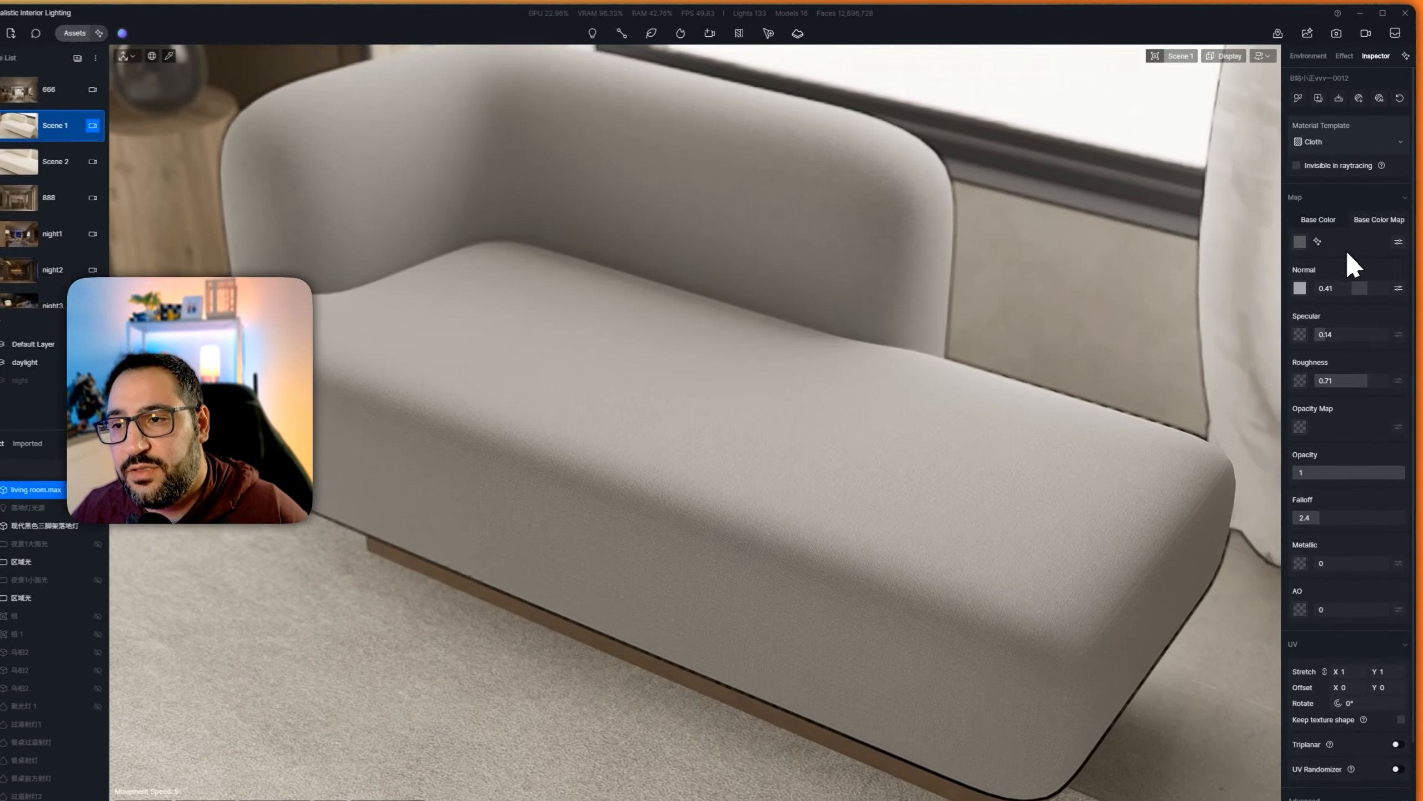
Step: Reset the base color map's hue, saturation and brightness adjustments to 0
left_click(1398, 239)
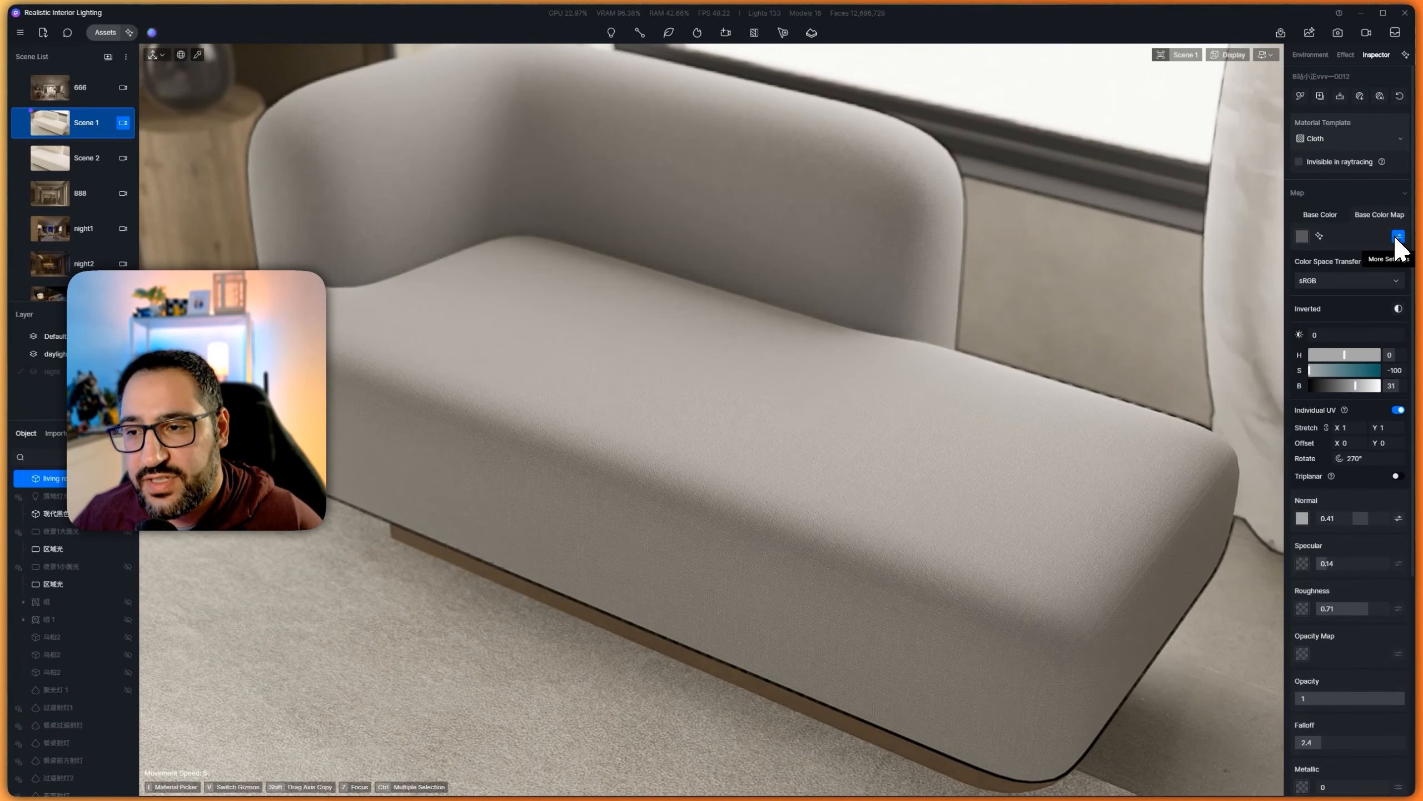
mouse_move(1352, 385)
left_mouse_down()
mouse_move(1335, 387)
mouse_move(1334, 403)
mouse_move(1347, 402)
left_mouse_up()
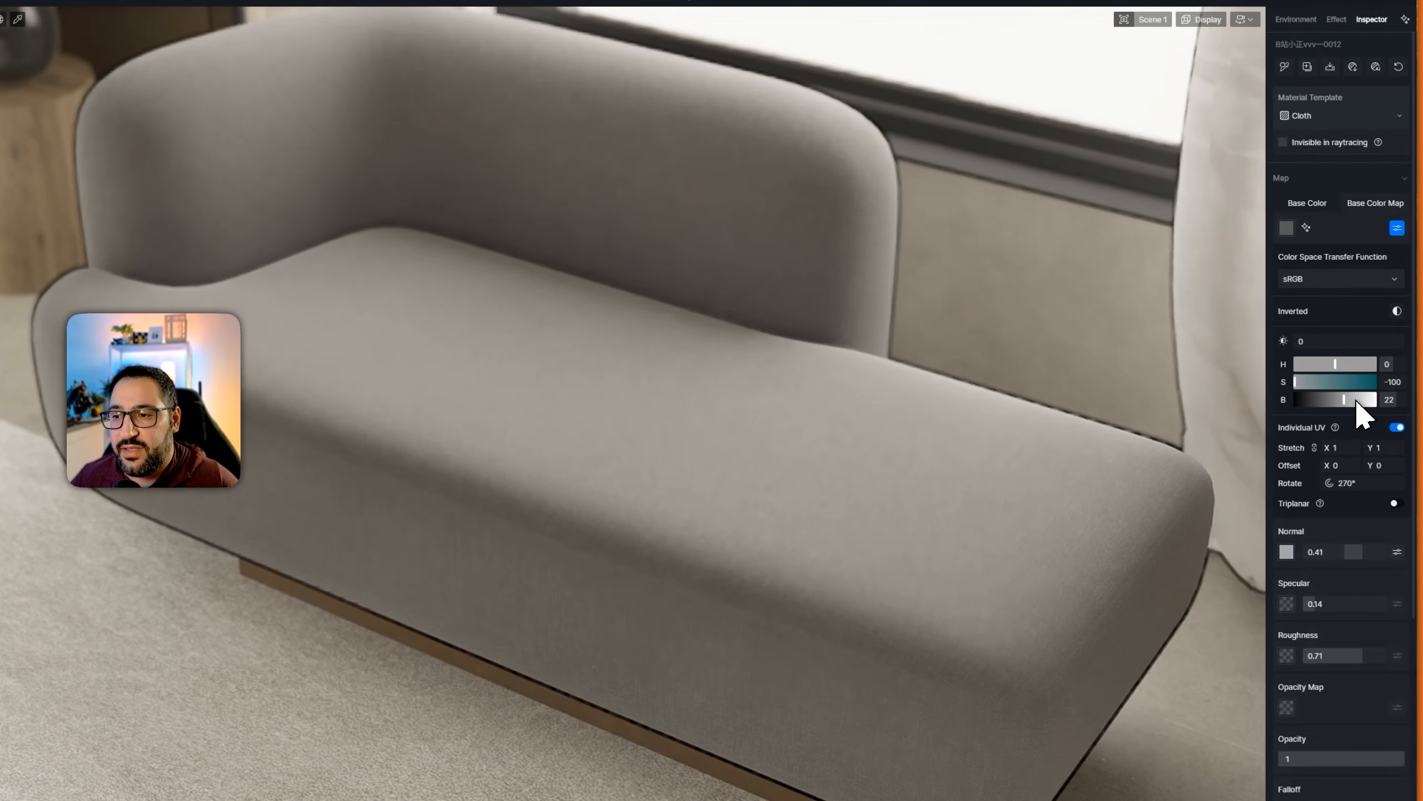
left_click(1395, 382)
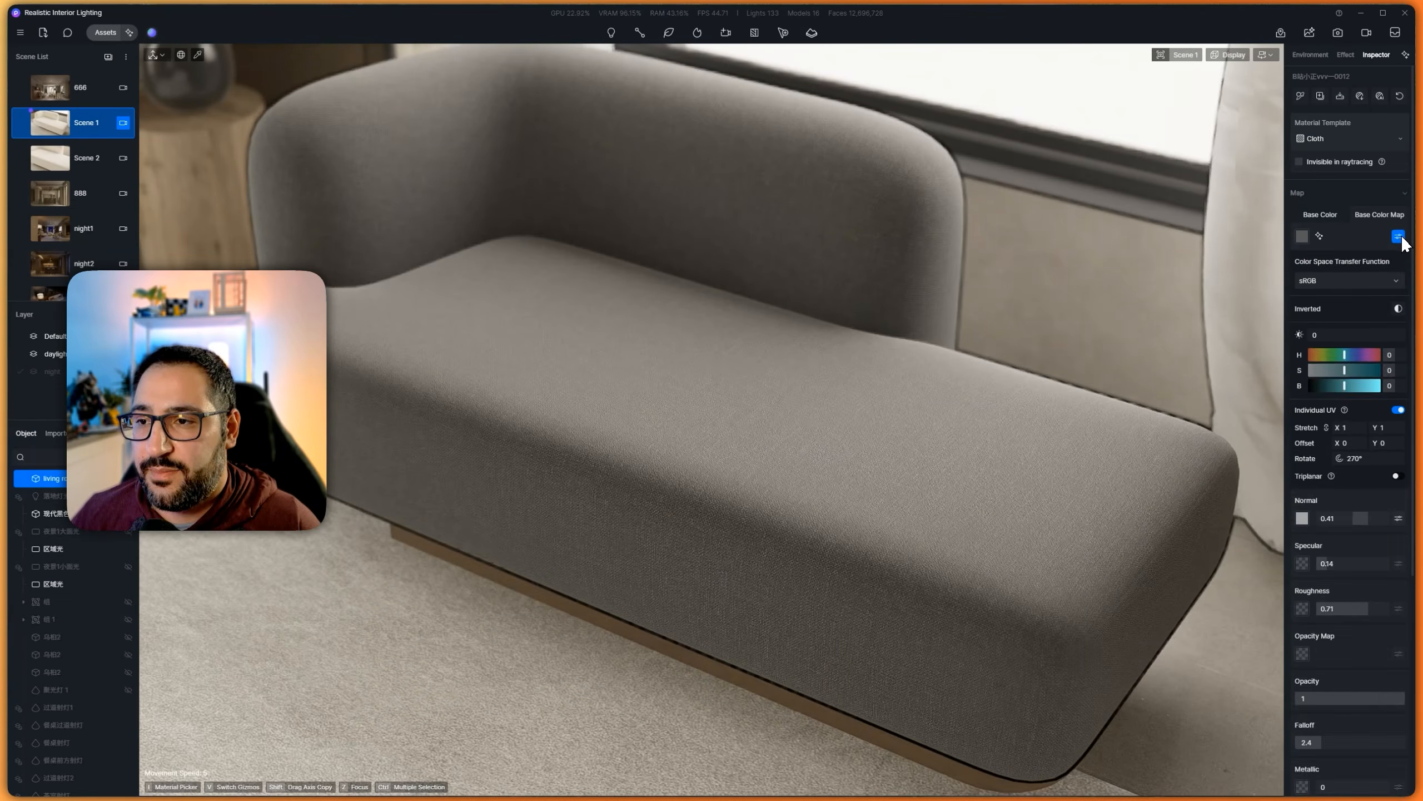
left_click(1399, 246)
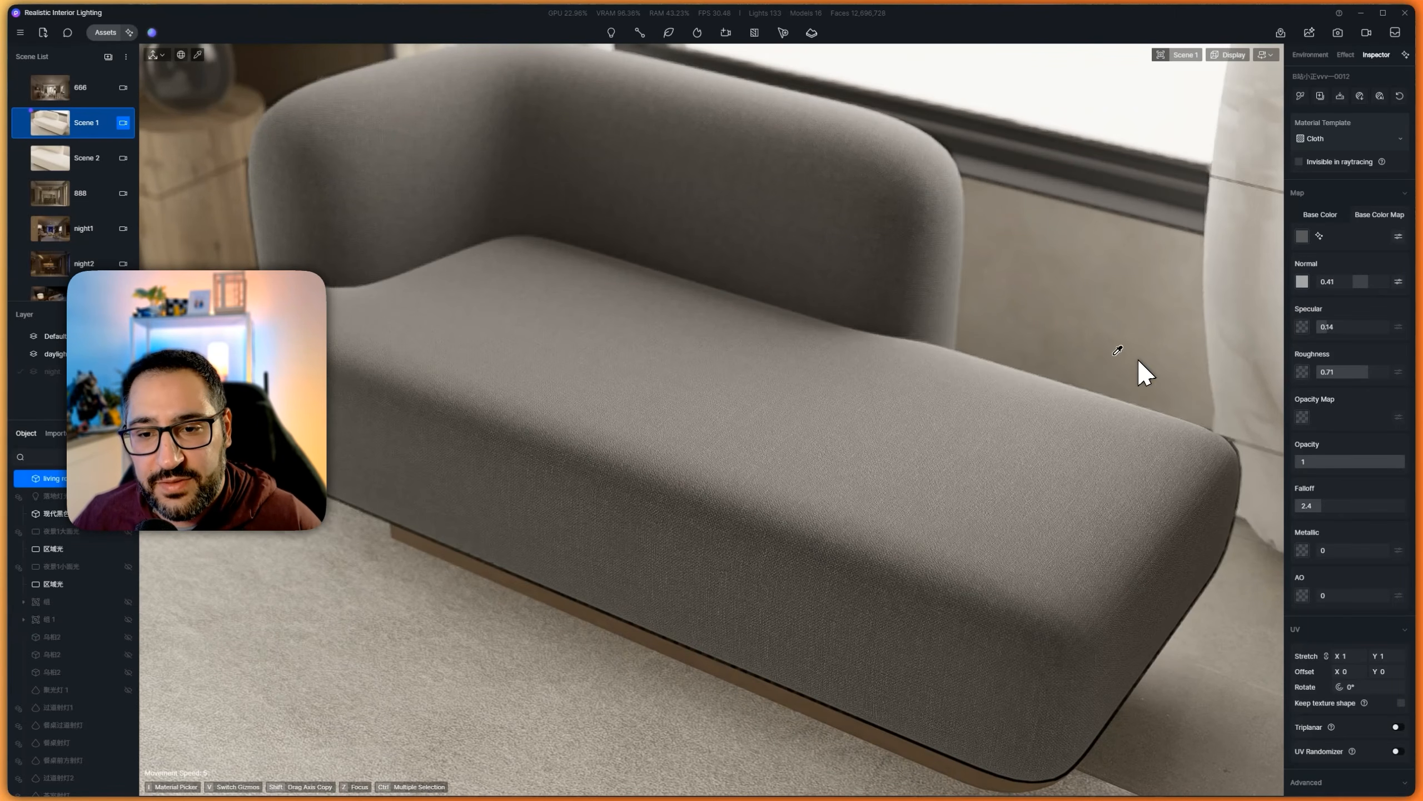
Step: Load Fabric030_2K-JPG_NormalDX.jpg as the sofa material's normal map
key("i")
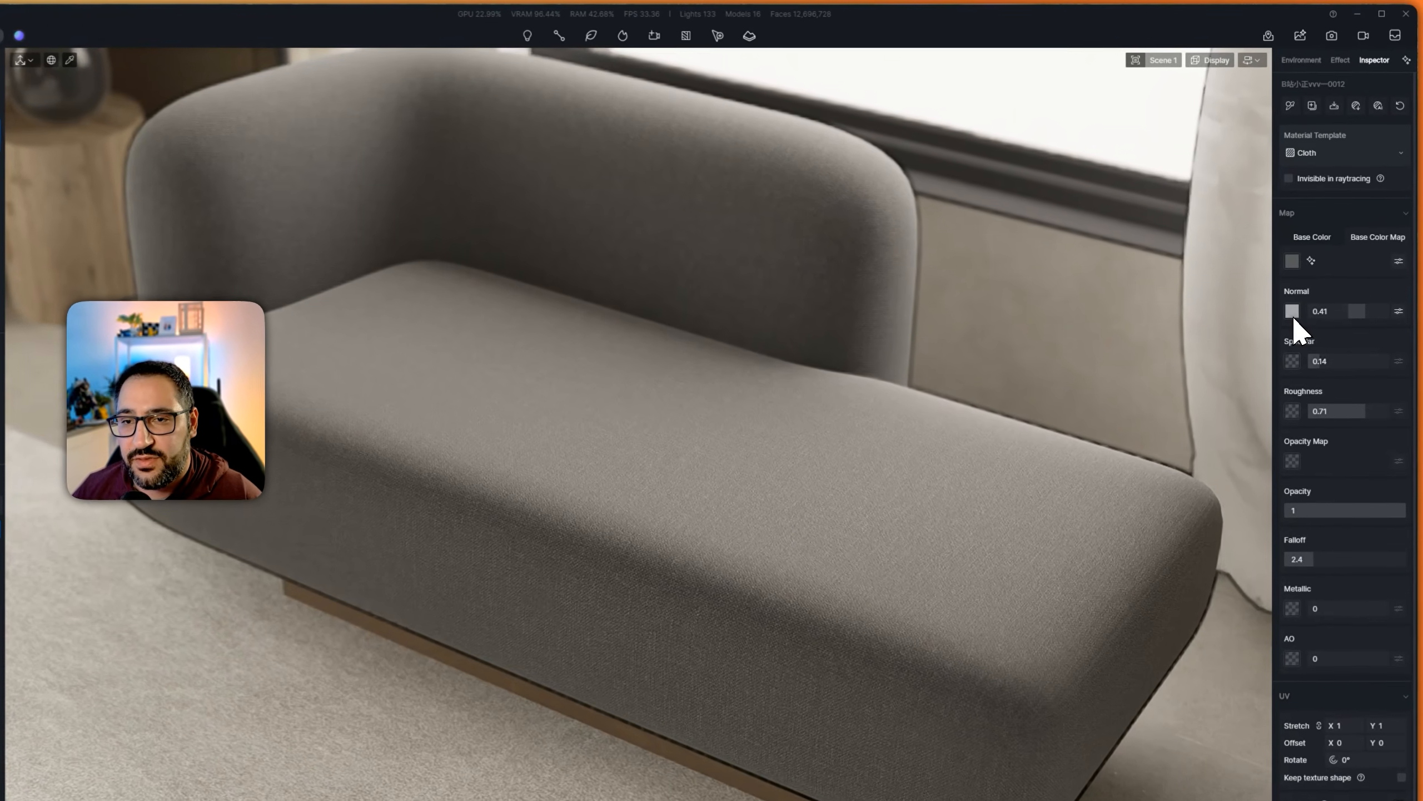
left_click(1292, 313)
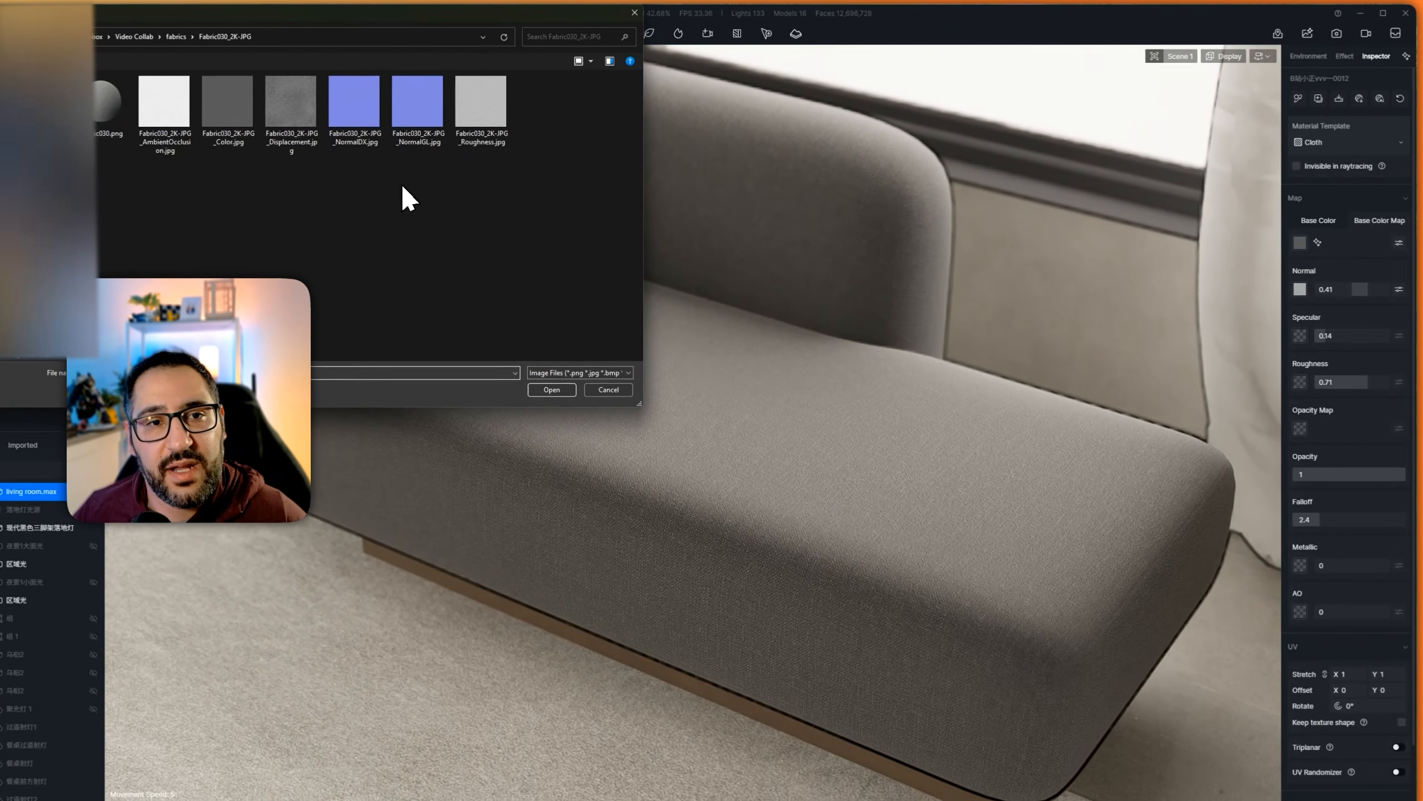
left_click(365, 141)
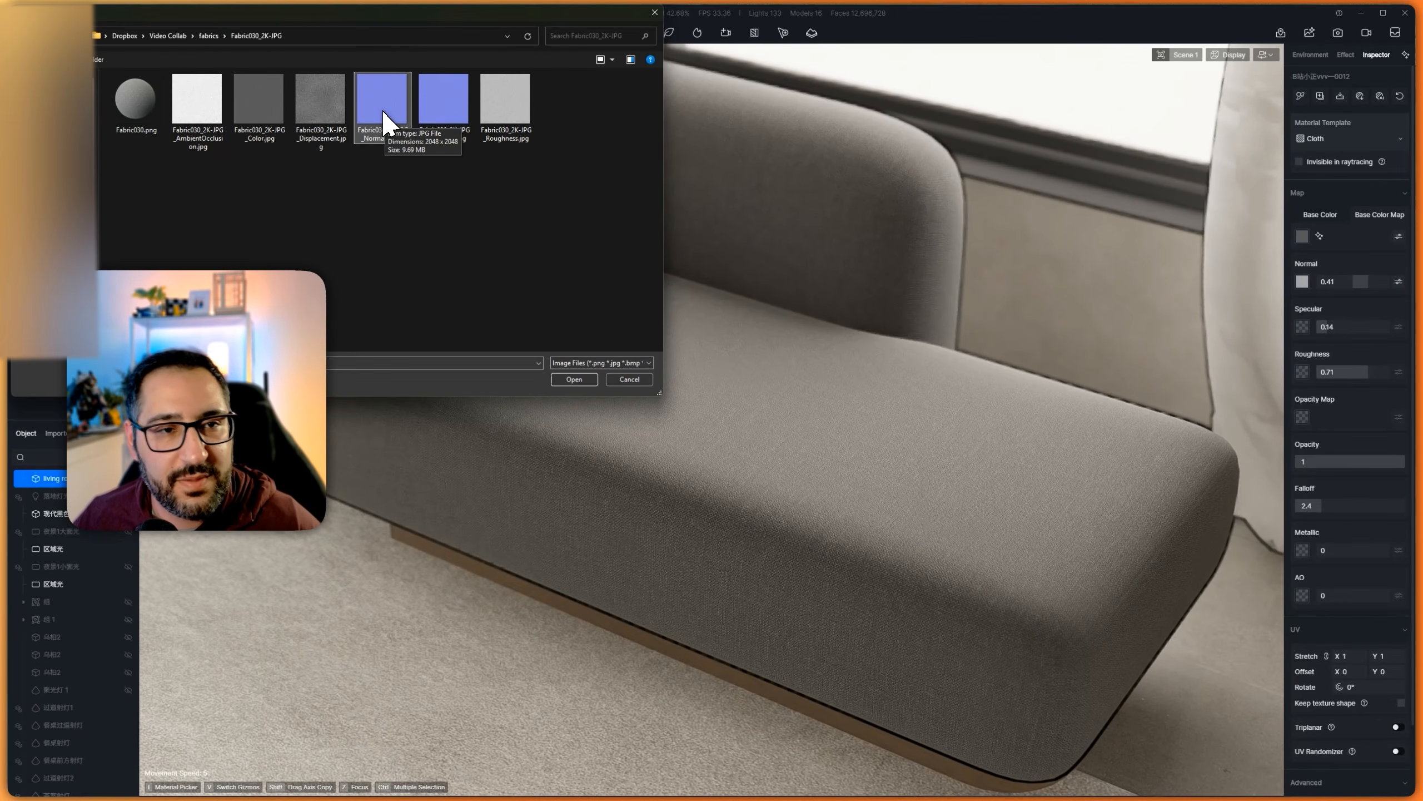
double_click(386, 115)
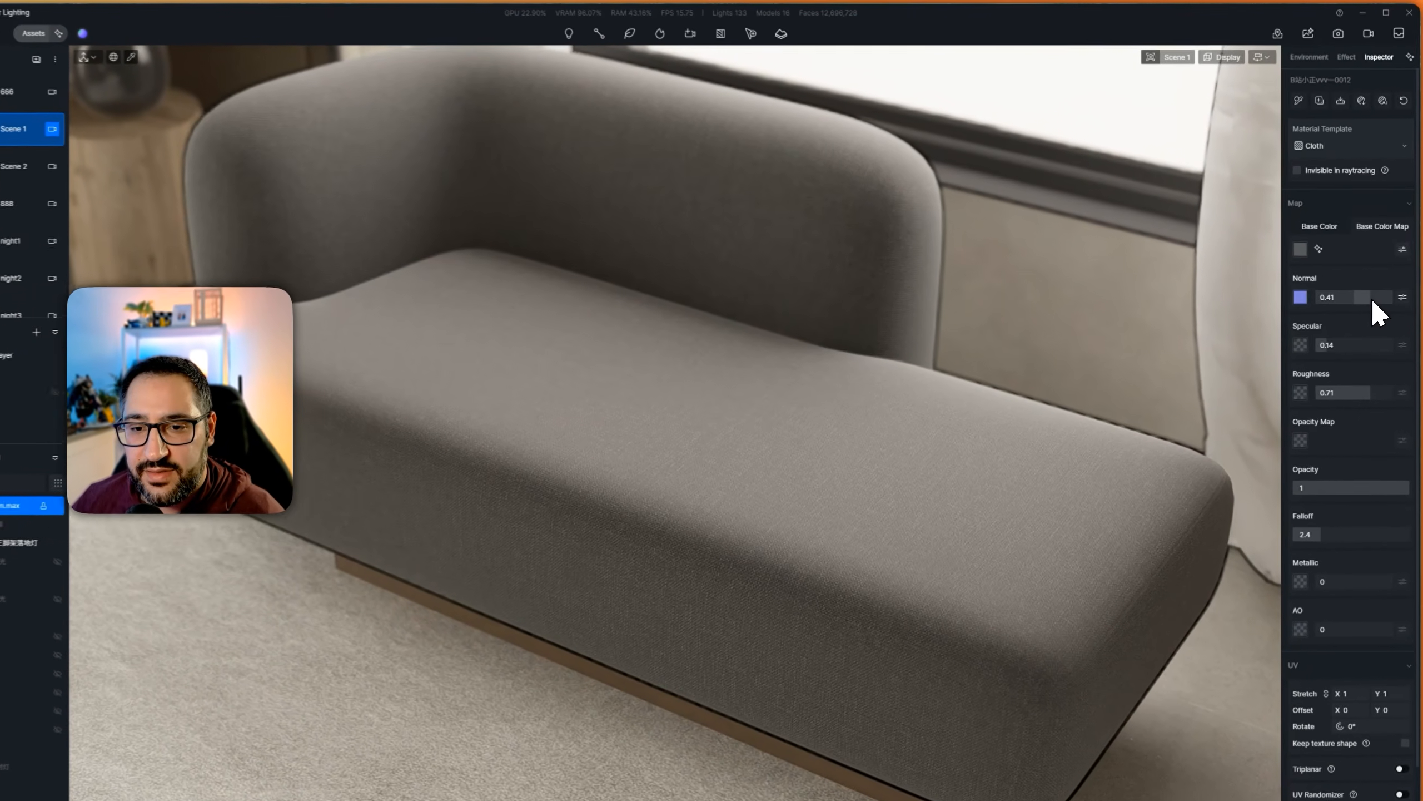
Step: Compare normal strengths of 1 and 0 in the Scene 2 view and settle on 0.5
left_click_drag(1384, 284, 1418, 284)
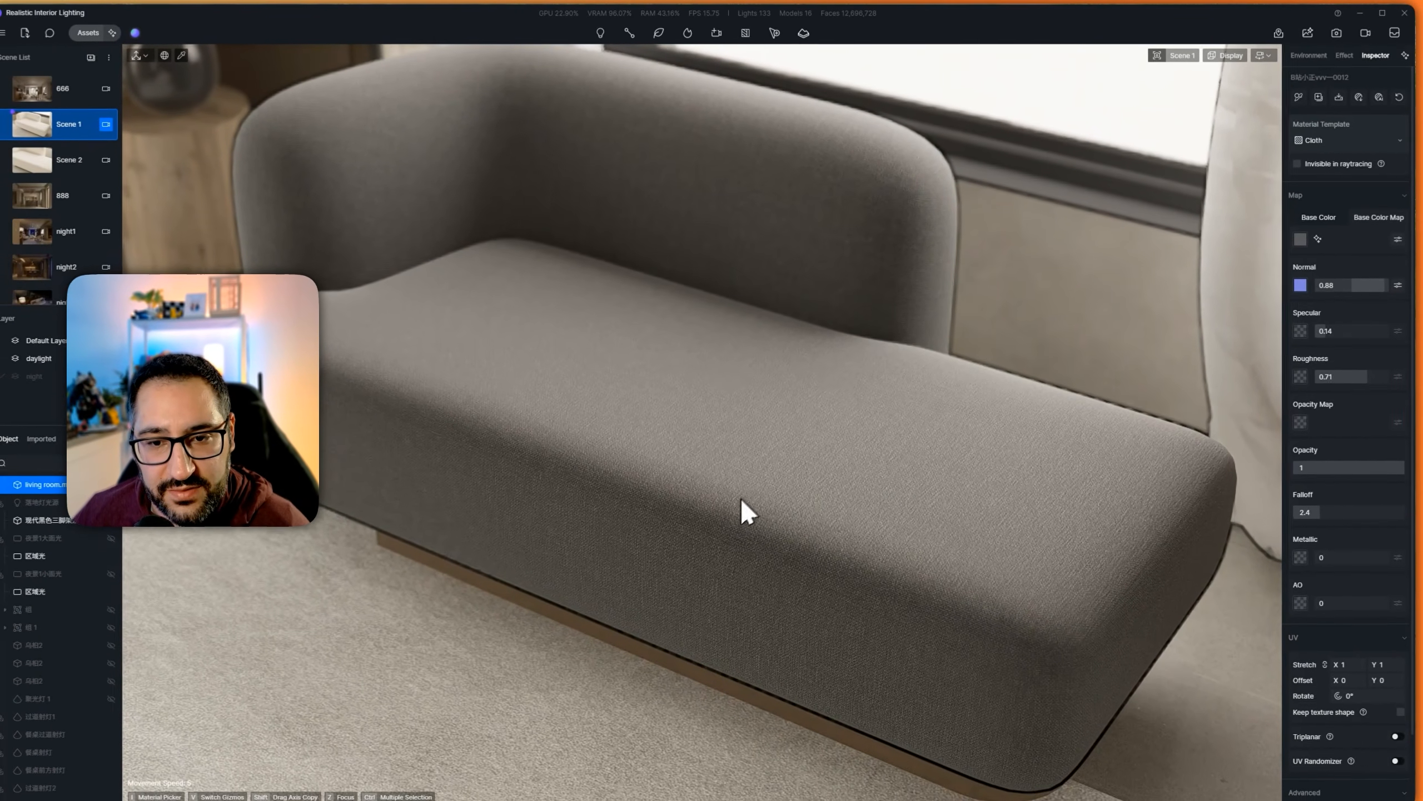
left_click(76, 157)
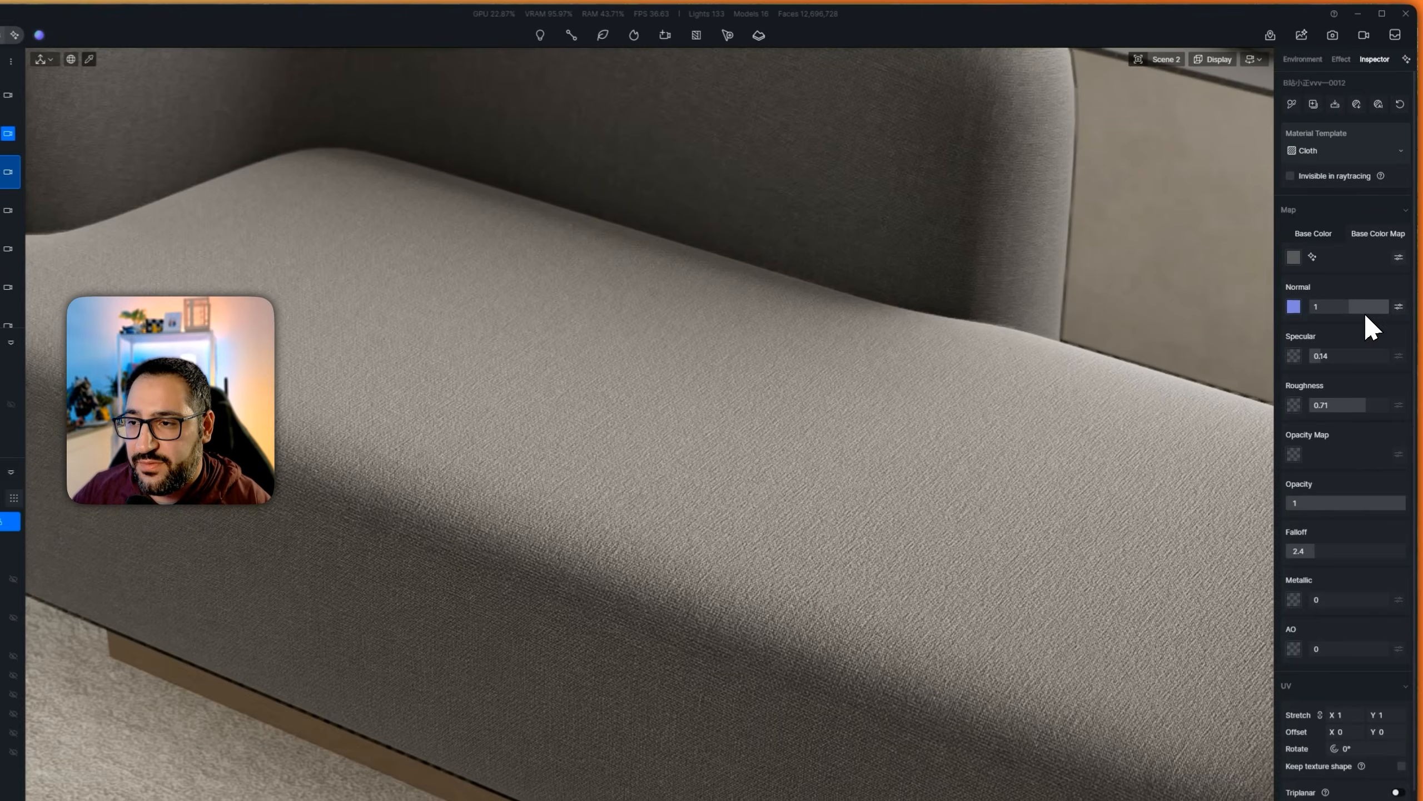
left_click(1370, 281)
type("0")
key("Return")
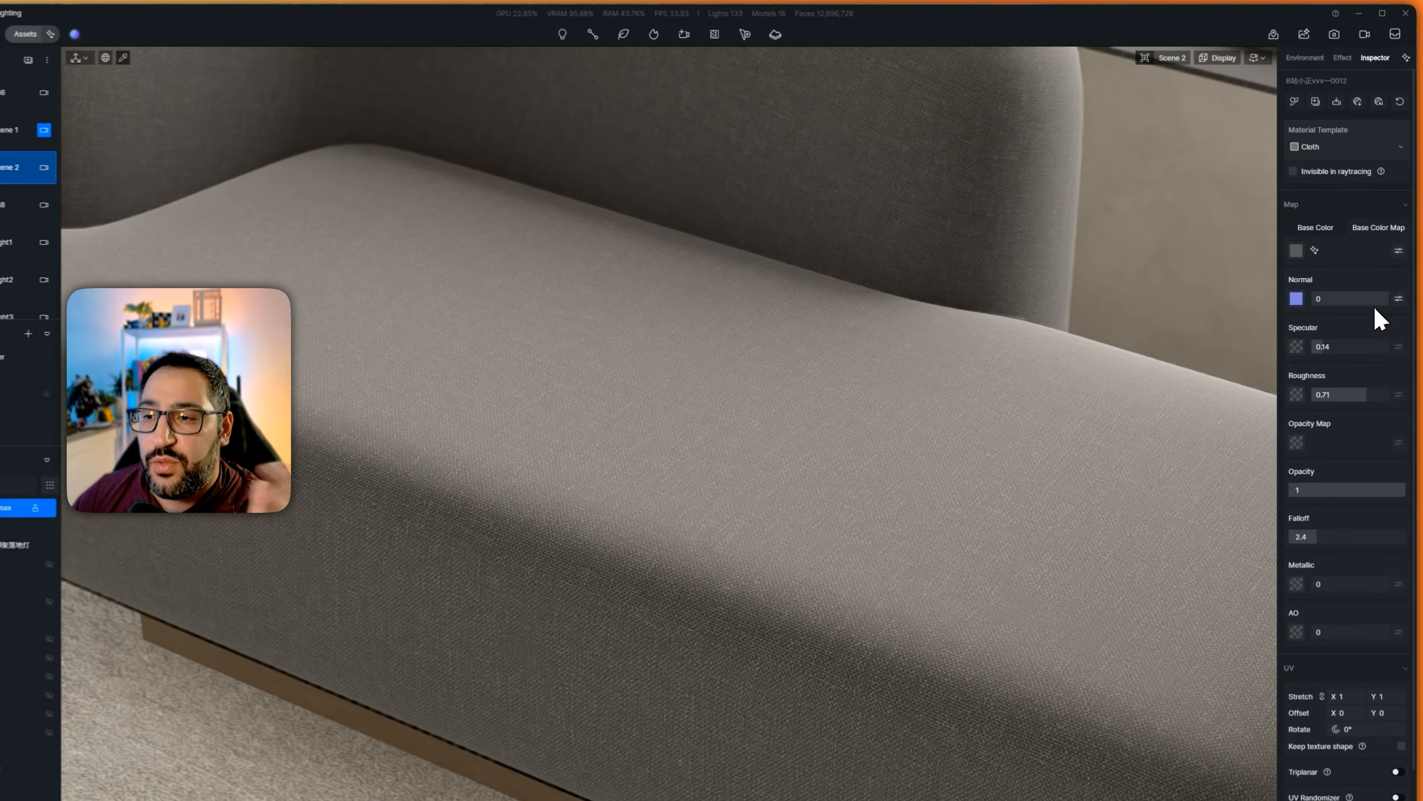
left_click(1370, 282)
type("0.5")
key("Return")
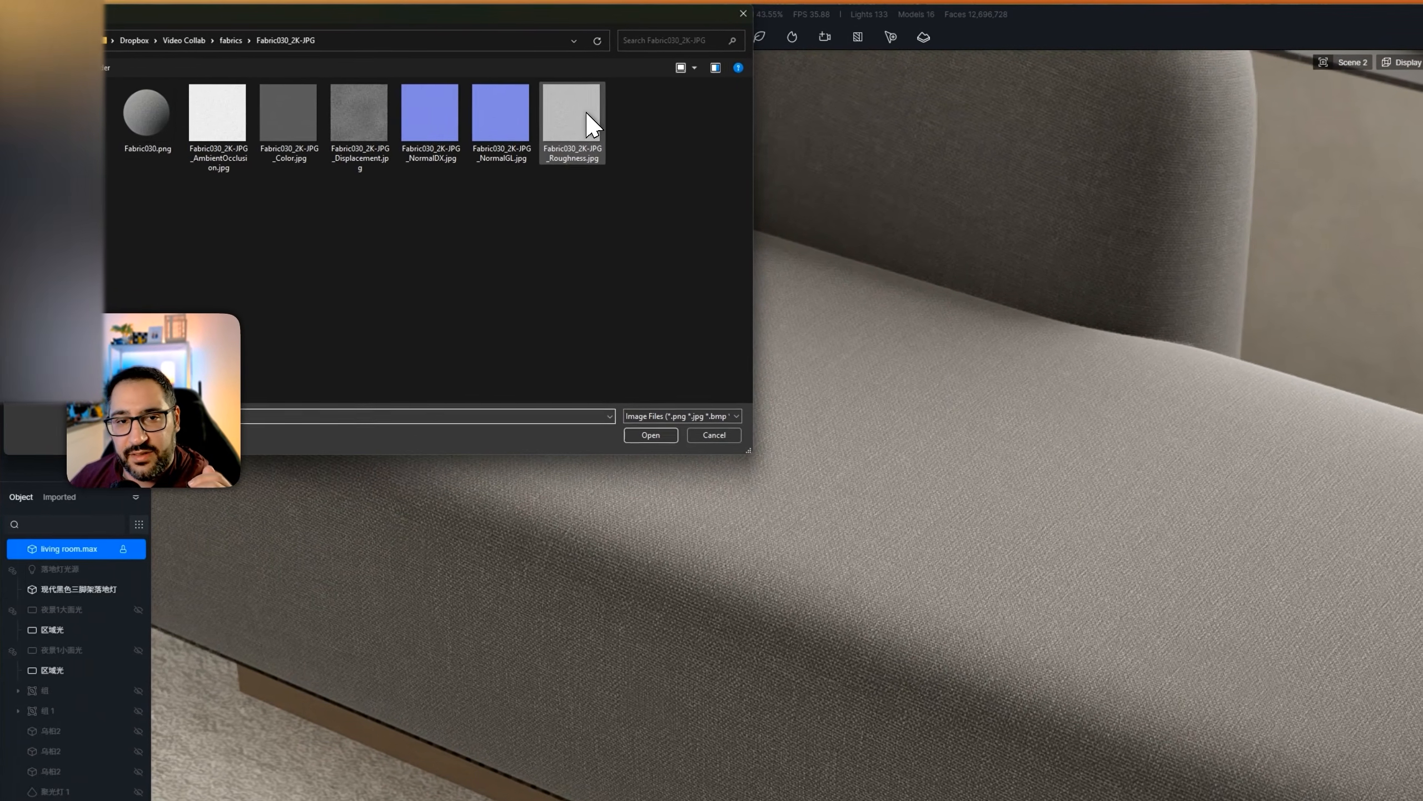
Step: Load Fabric030_2K-JPG_Roughness.jpg as the roughness map, test low and high roughness, and settle on 0.77
double_click(586, 115)
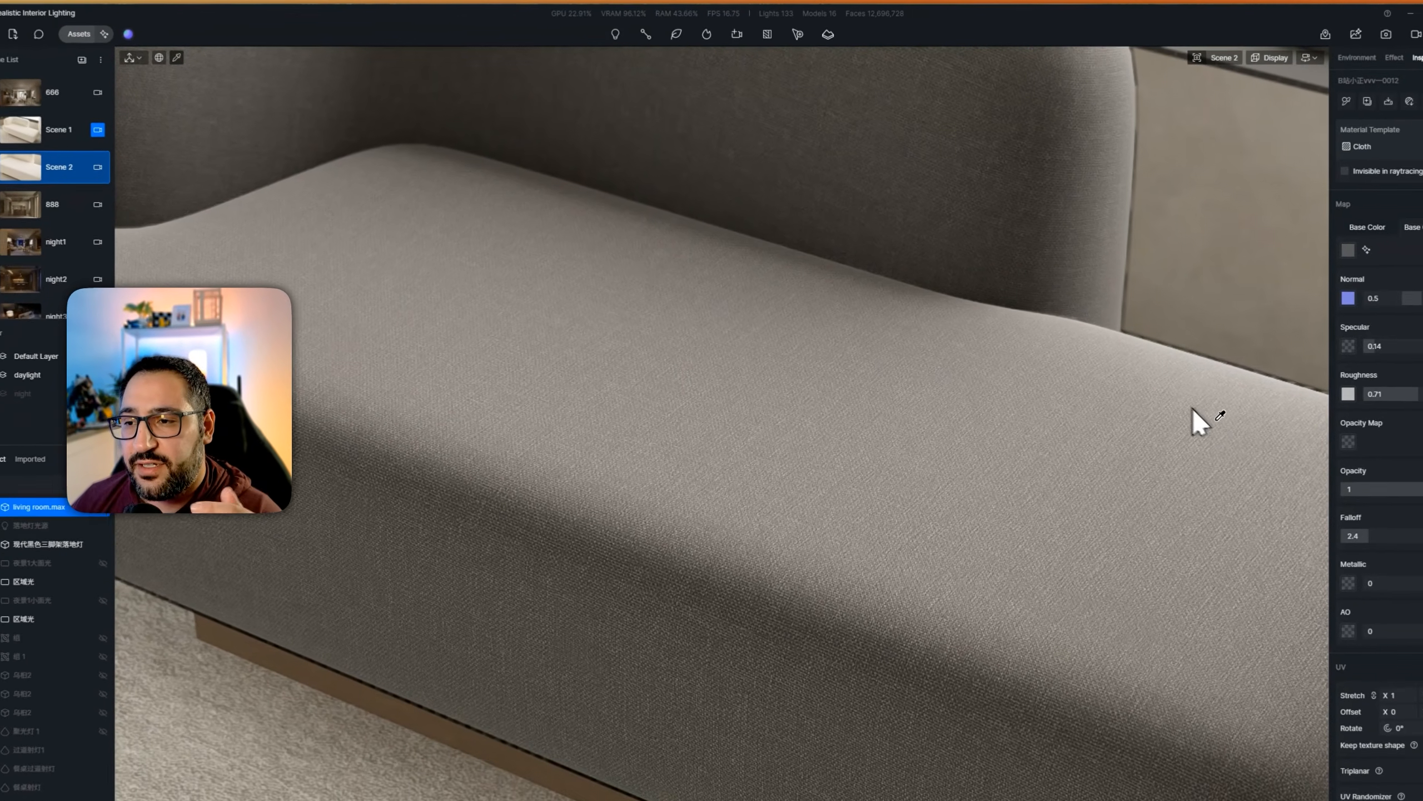
left_click_drag(1372, 377, 1304, 380)
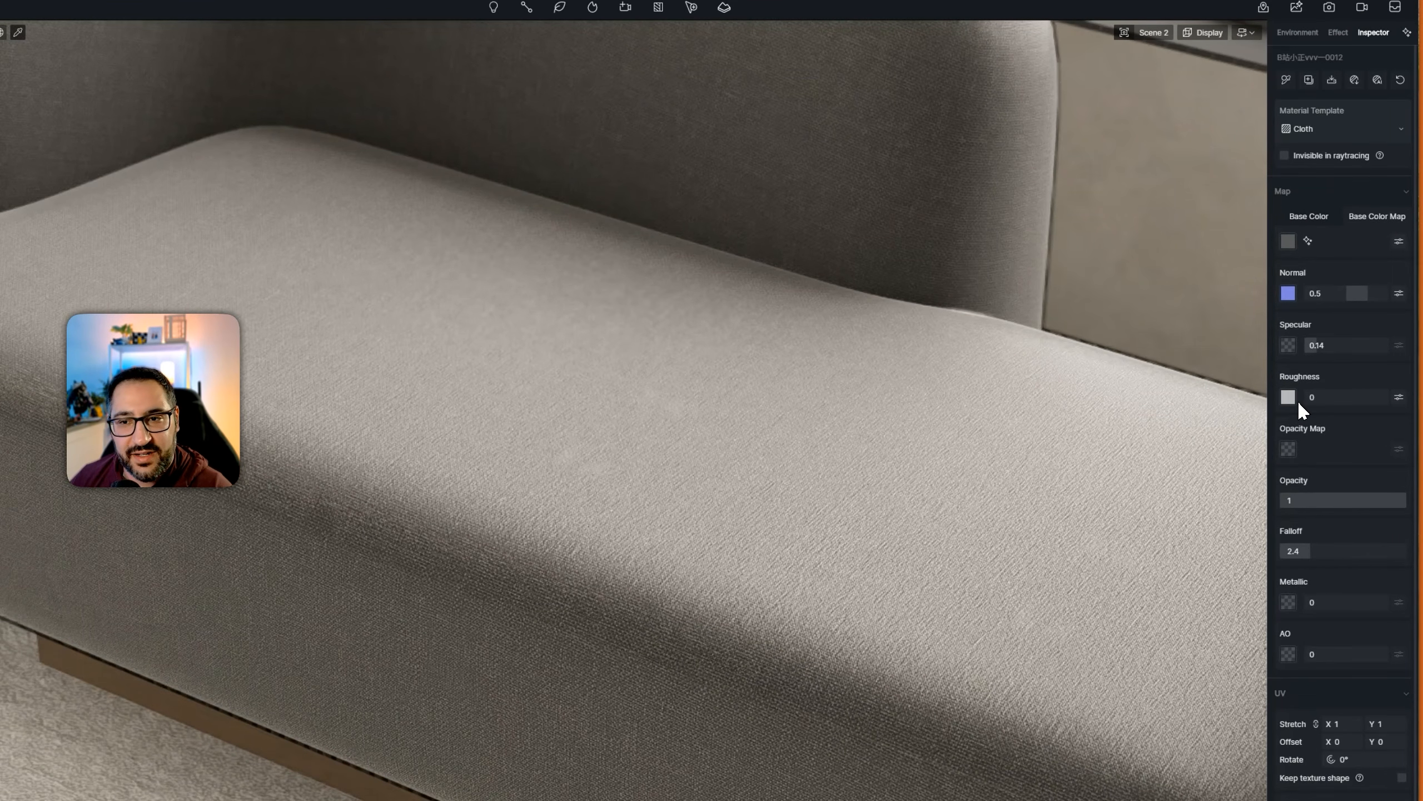
left_click_drag(1300, 401, 1345, 401)
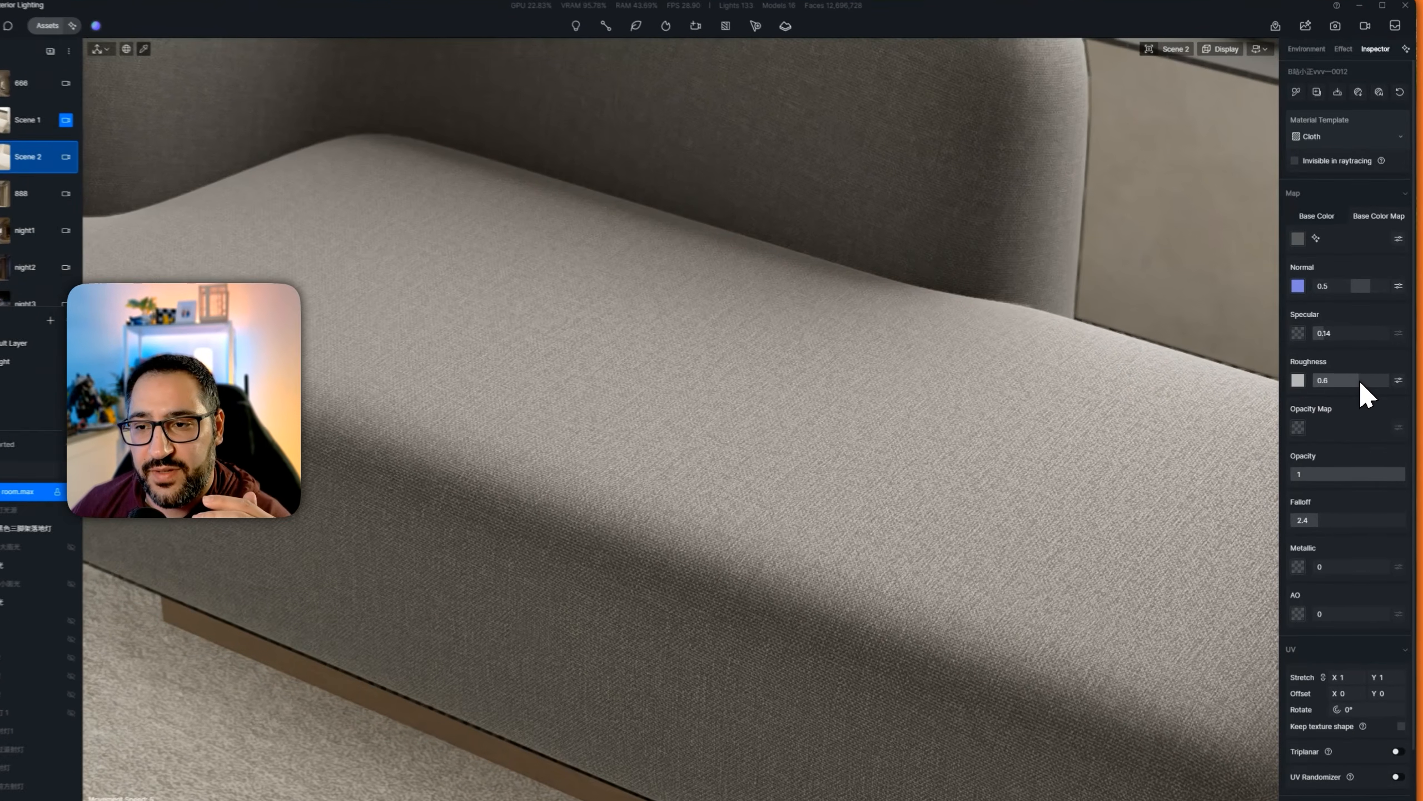
left_click_drag(1359, 379, 1422, 387)
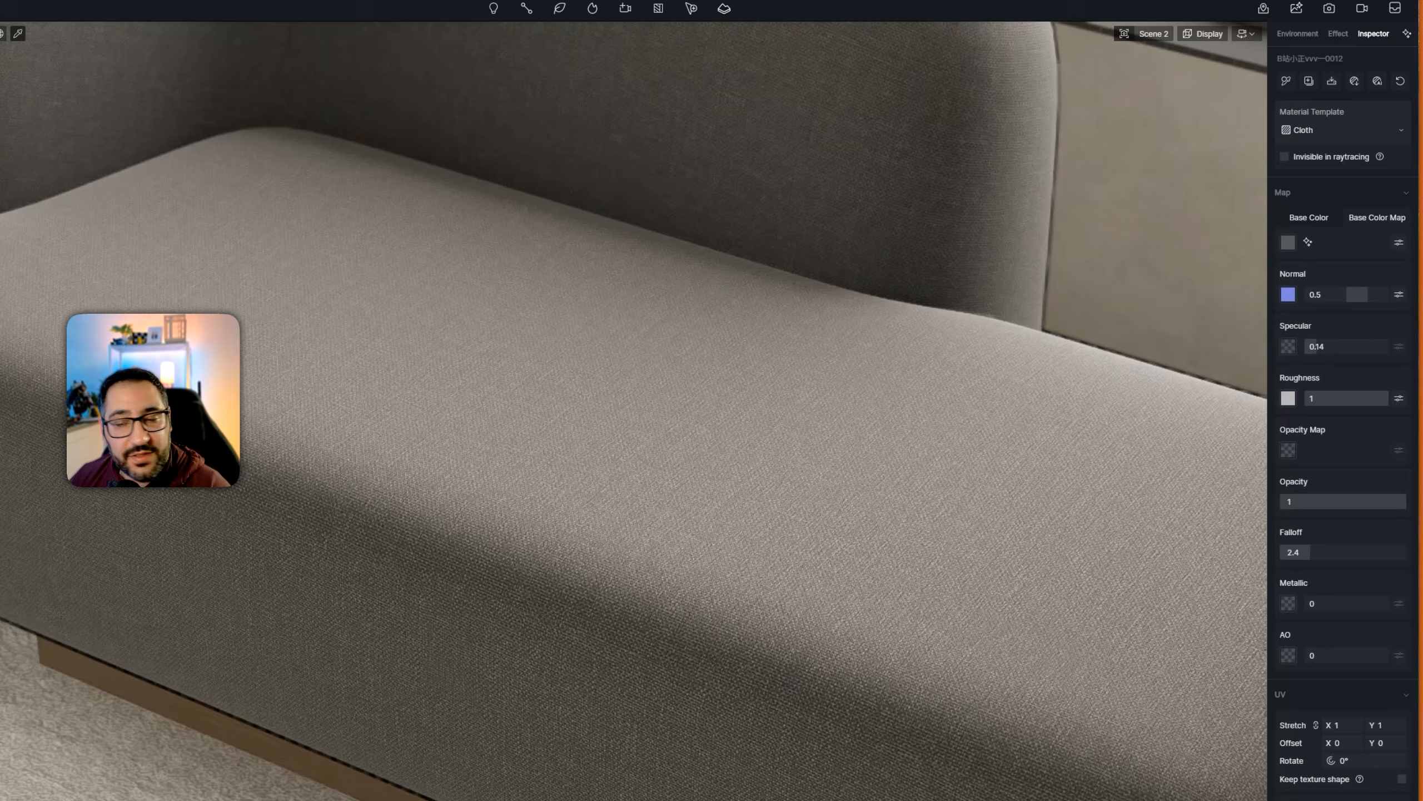
left_click_drag(1422, 408, 1368, 399)
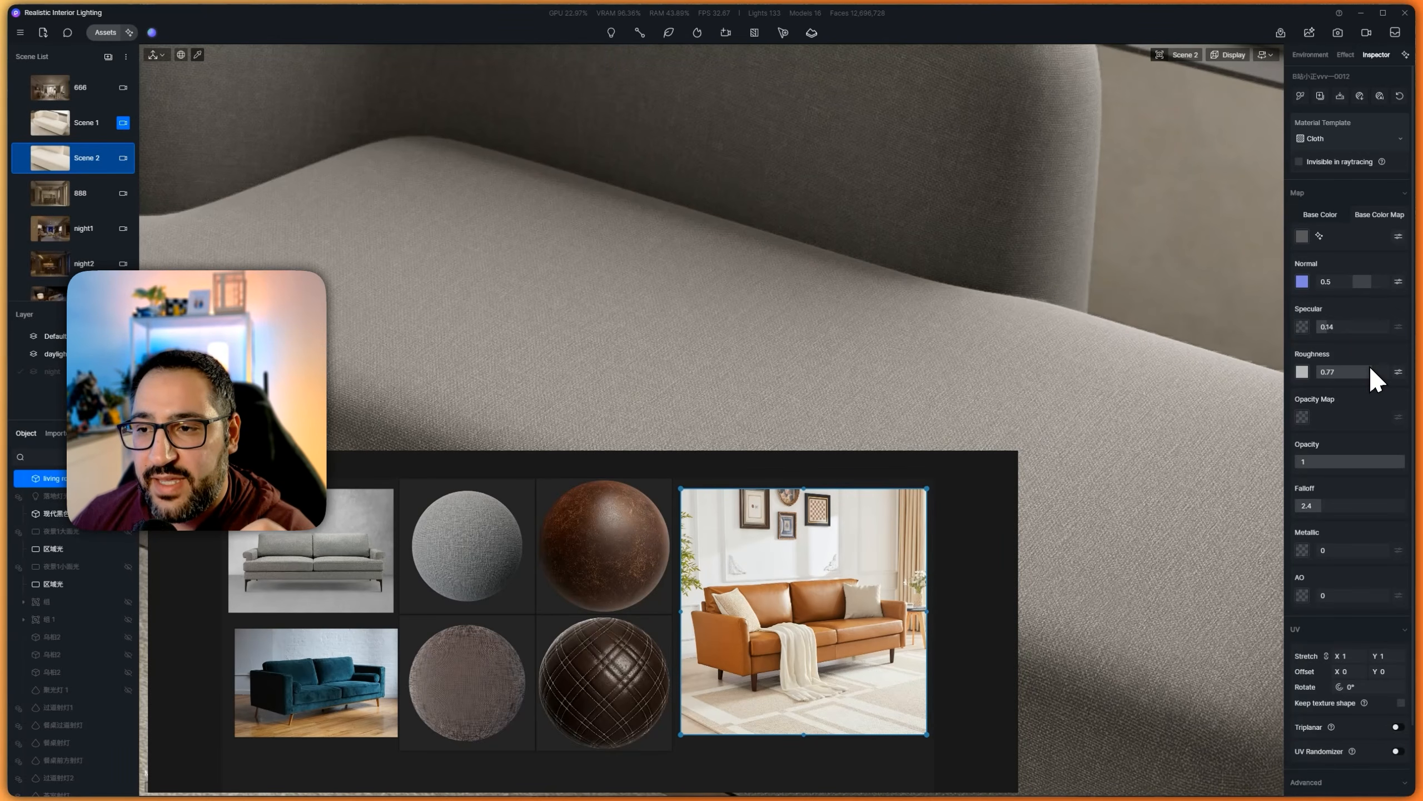
Step: Try a specular value of 0.64 on the fabric and settle on 0.26
type("0.04")
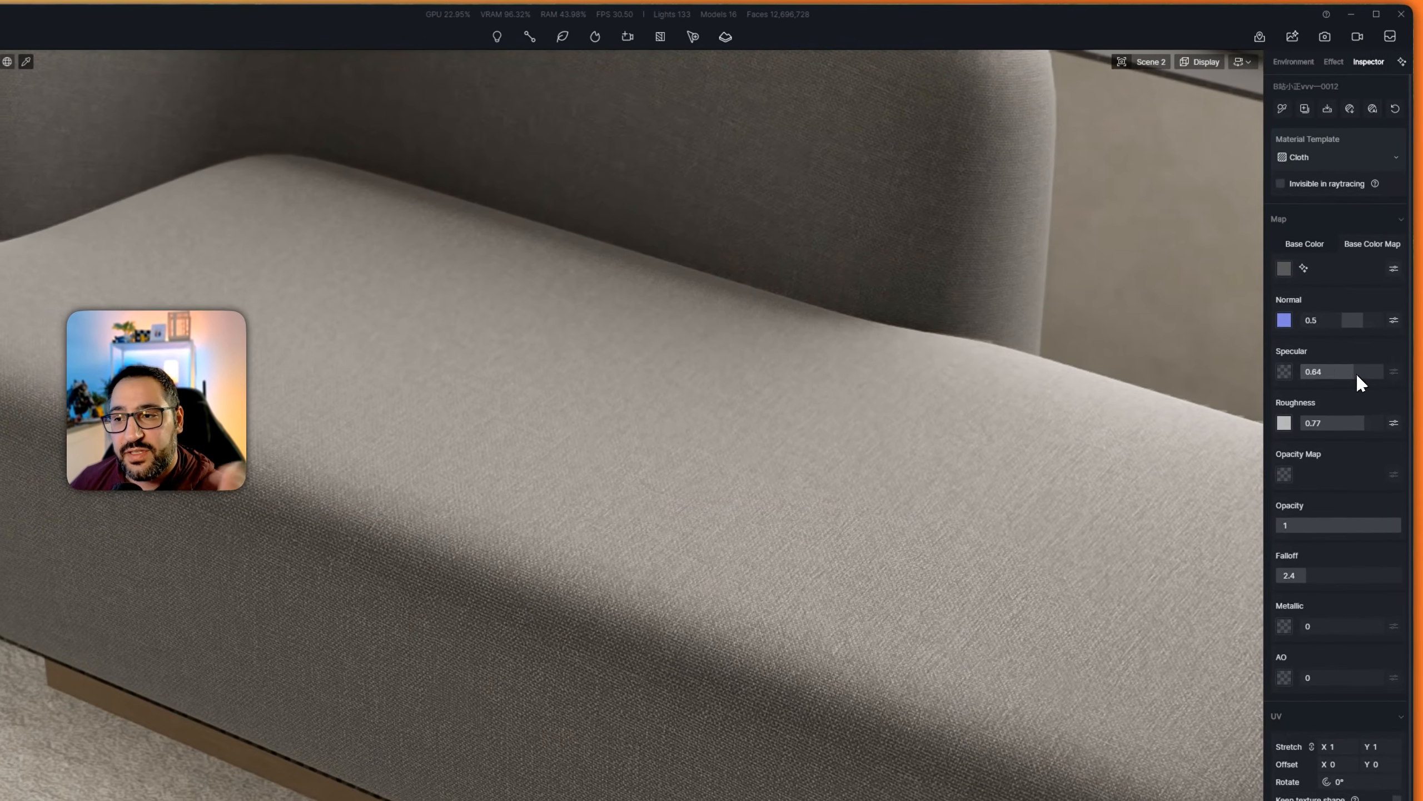
left_click_drag(1310, 374, 1333, 376)
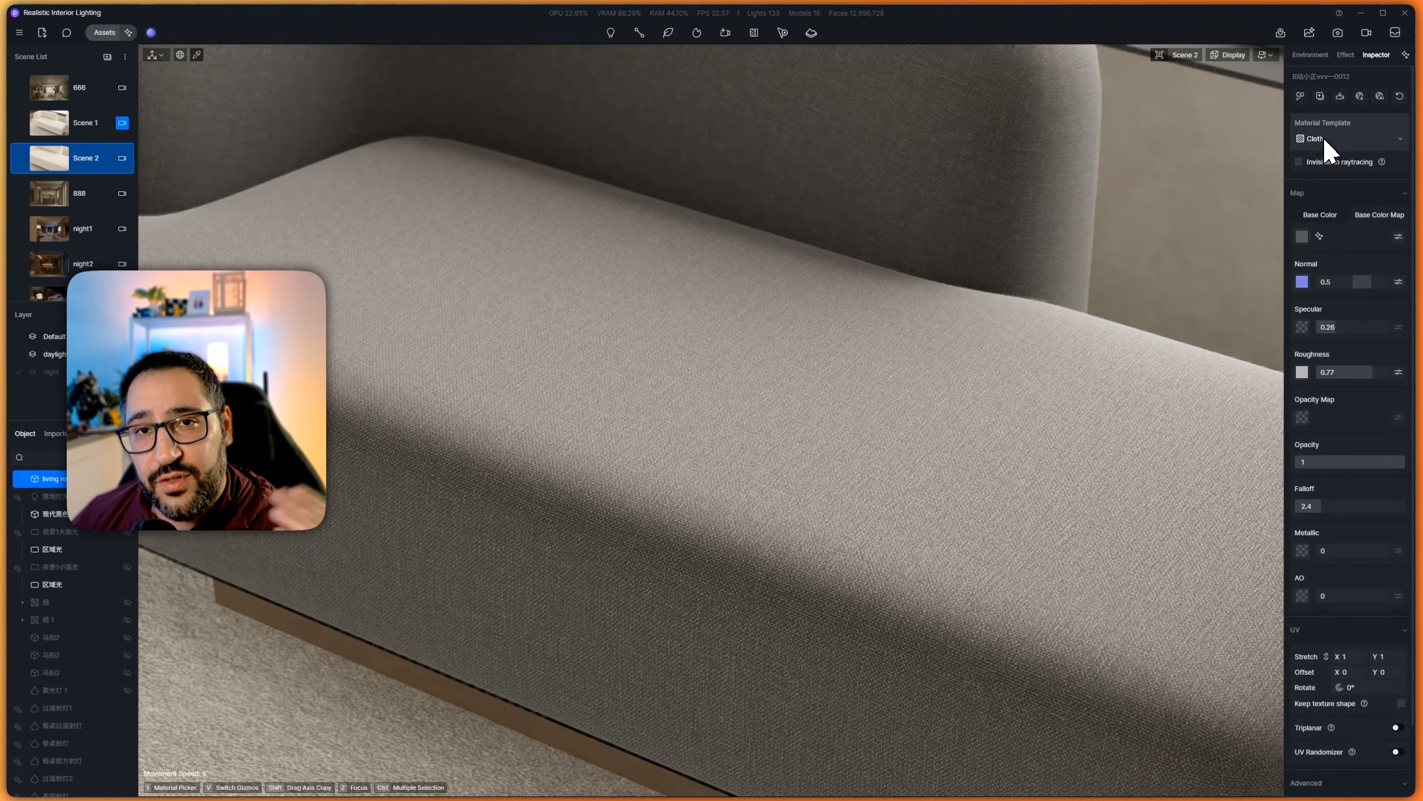
Step: Review the available material templates, keeping Cloth for the sofa material
left_click(1322, 138)
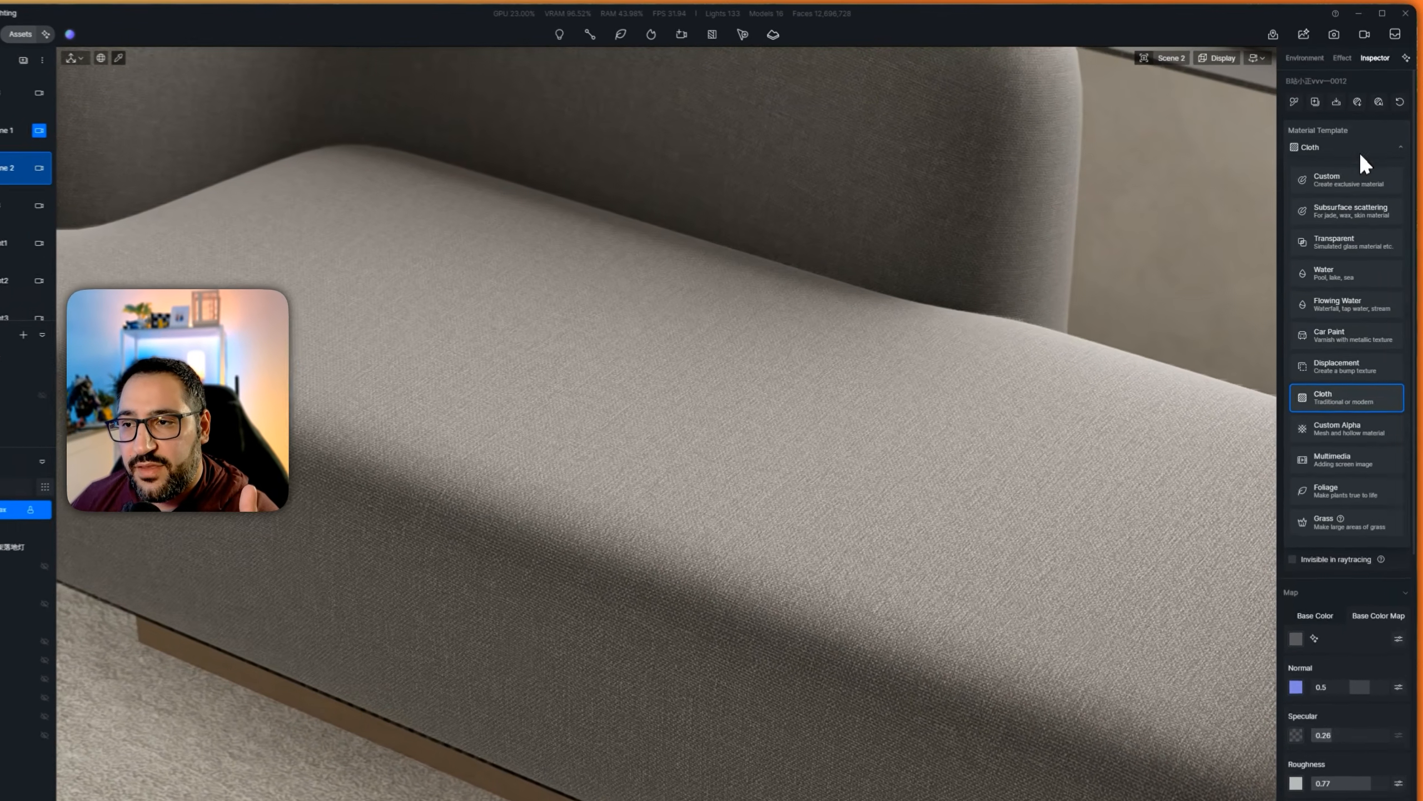
left_click(1359, 140)
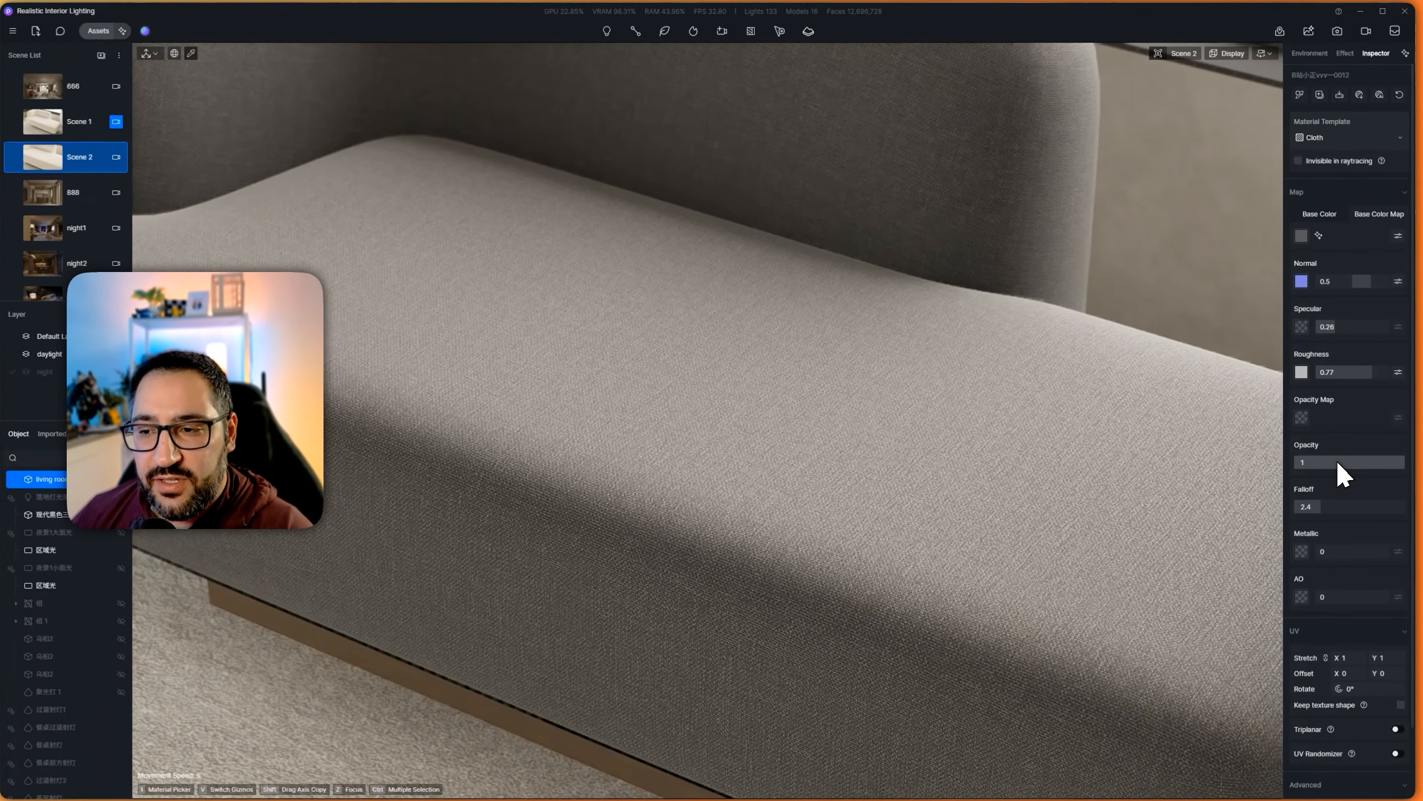
Step: Try lowering the fabric's opacity to about 0.76 and restore it to 1
mouse_move(1337, 459)
left_mouse_down()
mouse_move(1370, 456)
mouse_move(1289, 457)
mouse_move(1363, 464)
left_mouse_up()
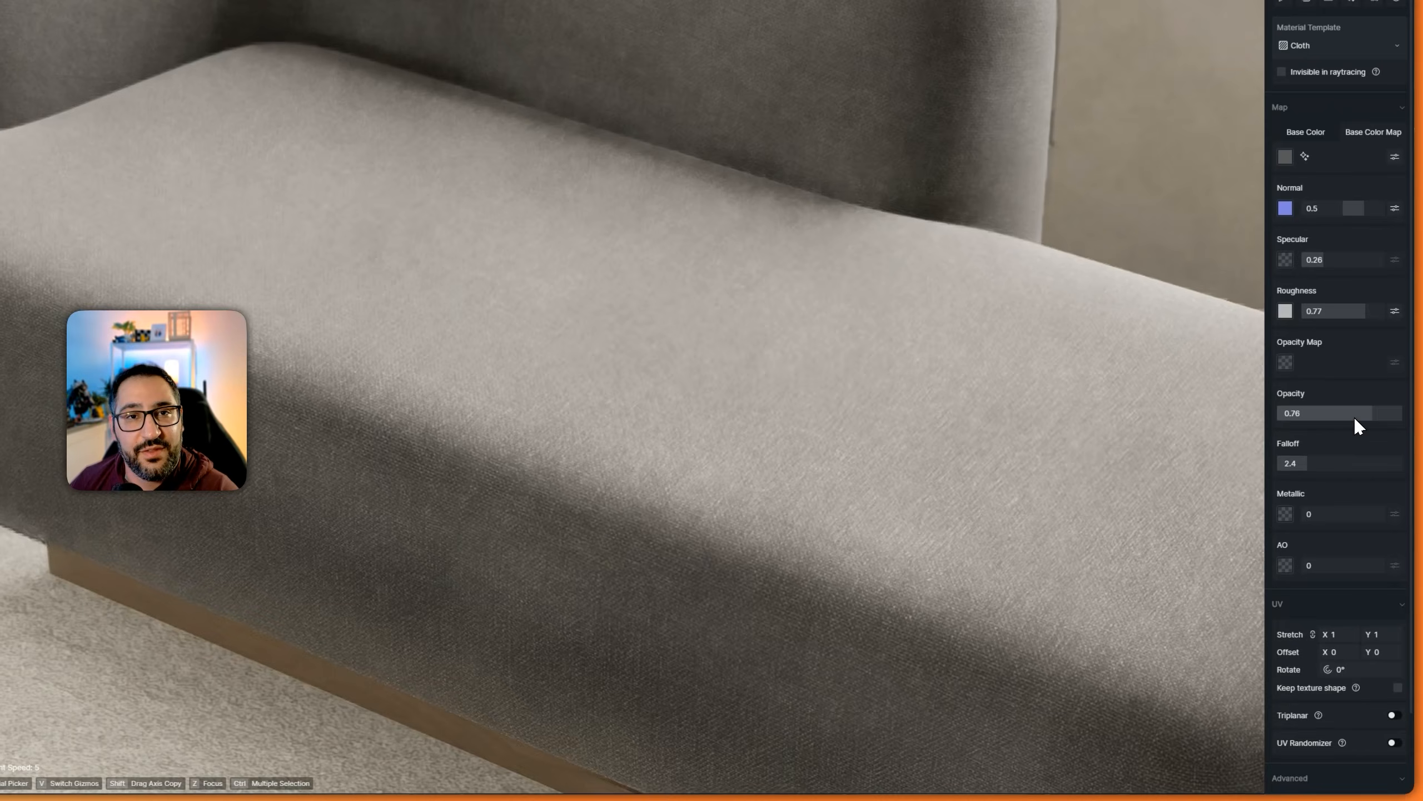
left_click_drag(1354, 416, 1421, 417)
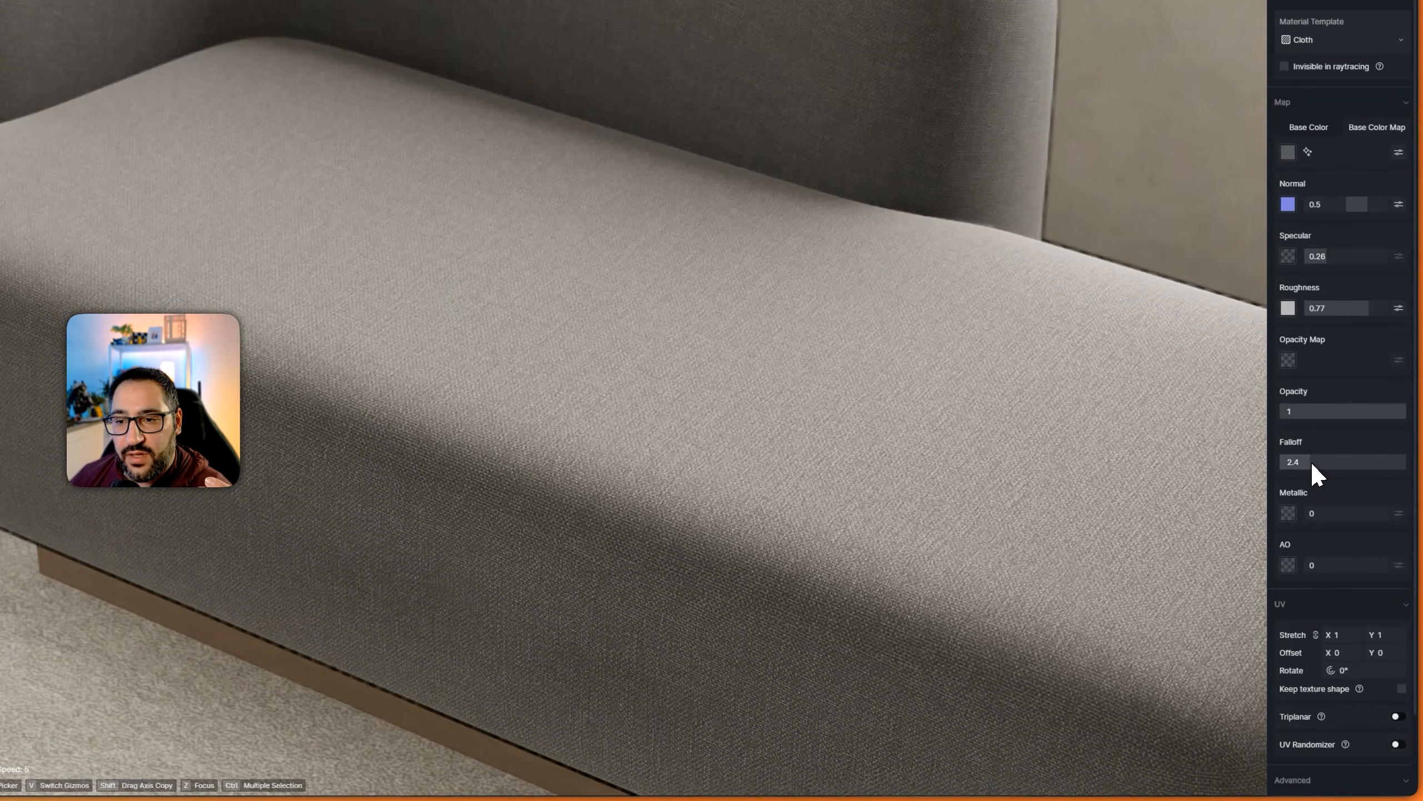
Step: Try a falloff of 2 on the cloth material and settle on 3
mouse_move(1310, 461)
left_mouse_down()
mouse_move(1355, 457)
mouse_move(1276, 459)
mouse_move(1310, 451)
mouse_move(1286, 446)
mouse_move(1304, 446)
mouse_move(1307, 493)
mouse_move(1383, 484)
mouse_move(1269, 459)
mouse_move(1306, 454)
left_mouse_up()
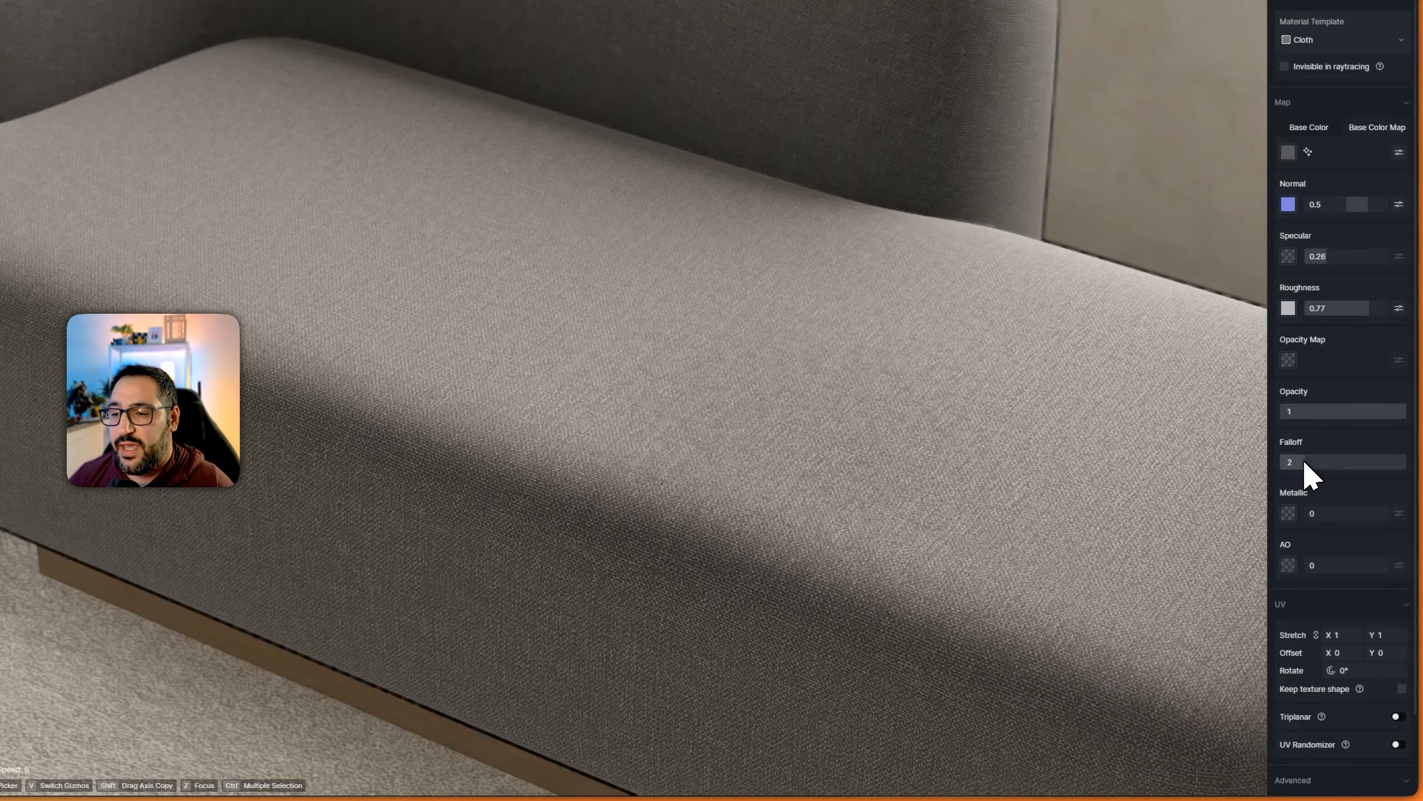
left_click_drag(1302, 460, 1307, 459)
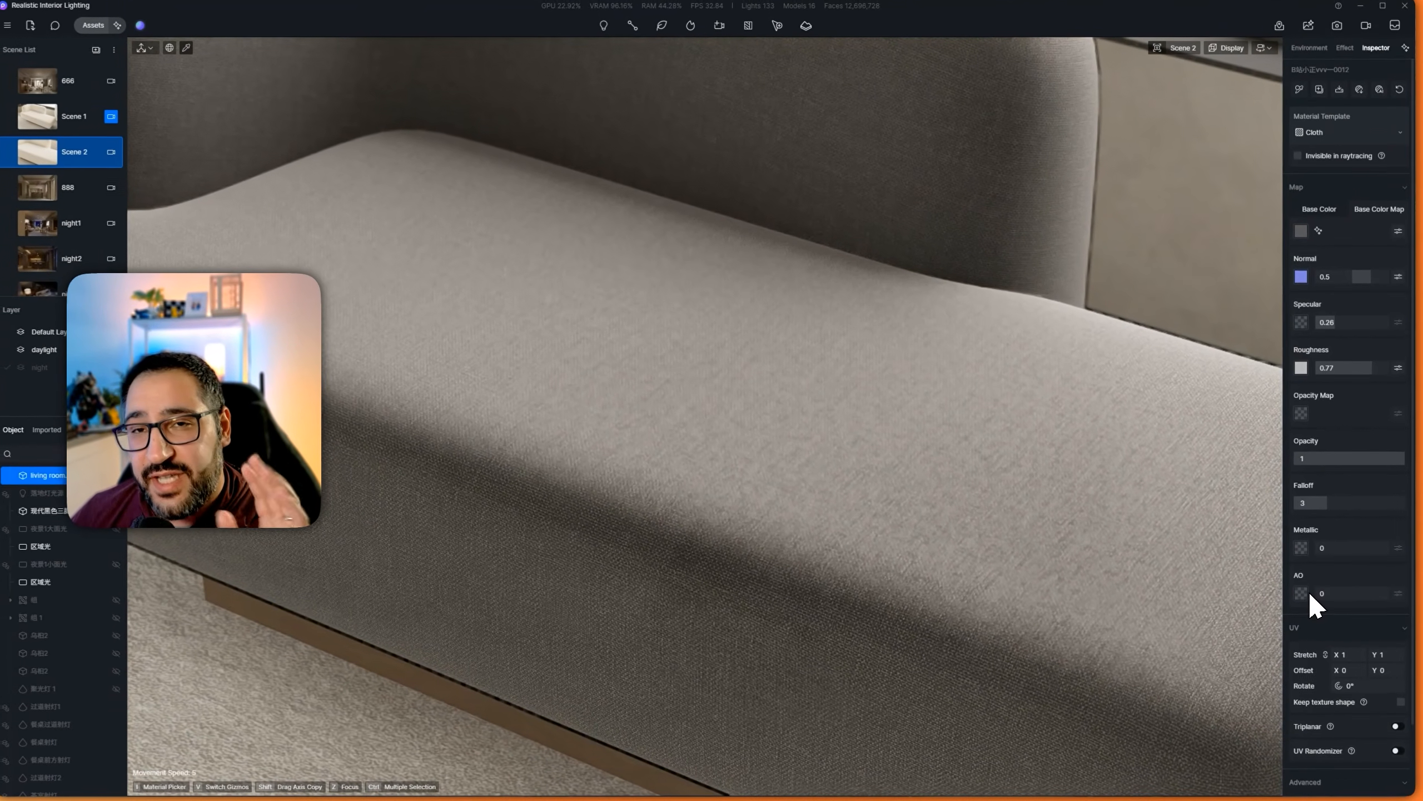
Step: Load the Fabric030 ambient occlusion texture as the AO map, test its strength at 1, and settle on 0.42
left_click(1302, 595)
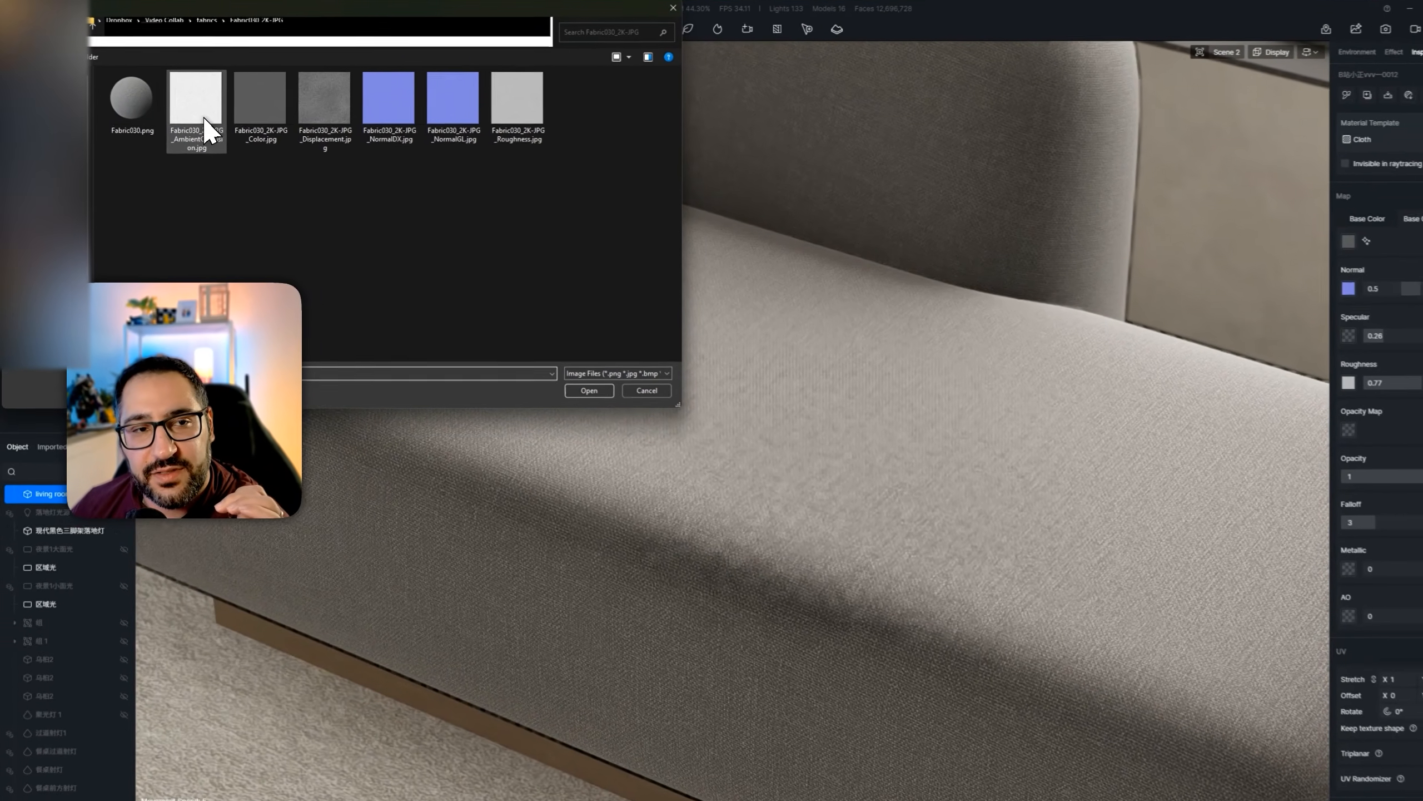
double_click(202, 116)
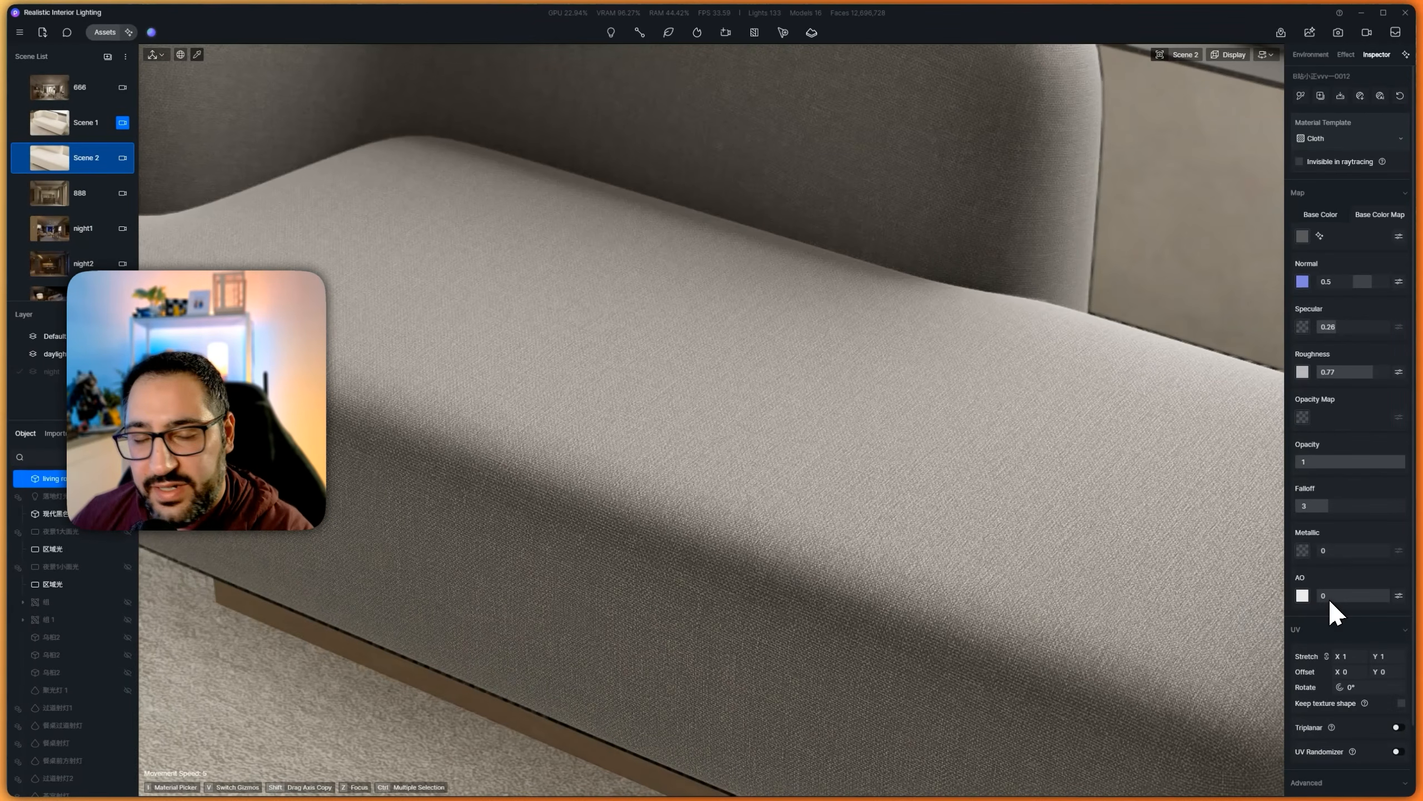
left_click_drag(1329, 598, 1397, 598)
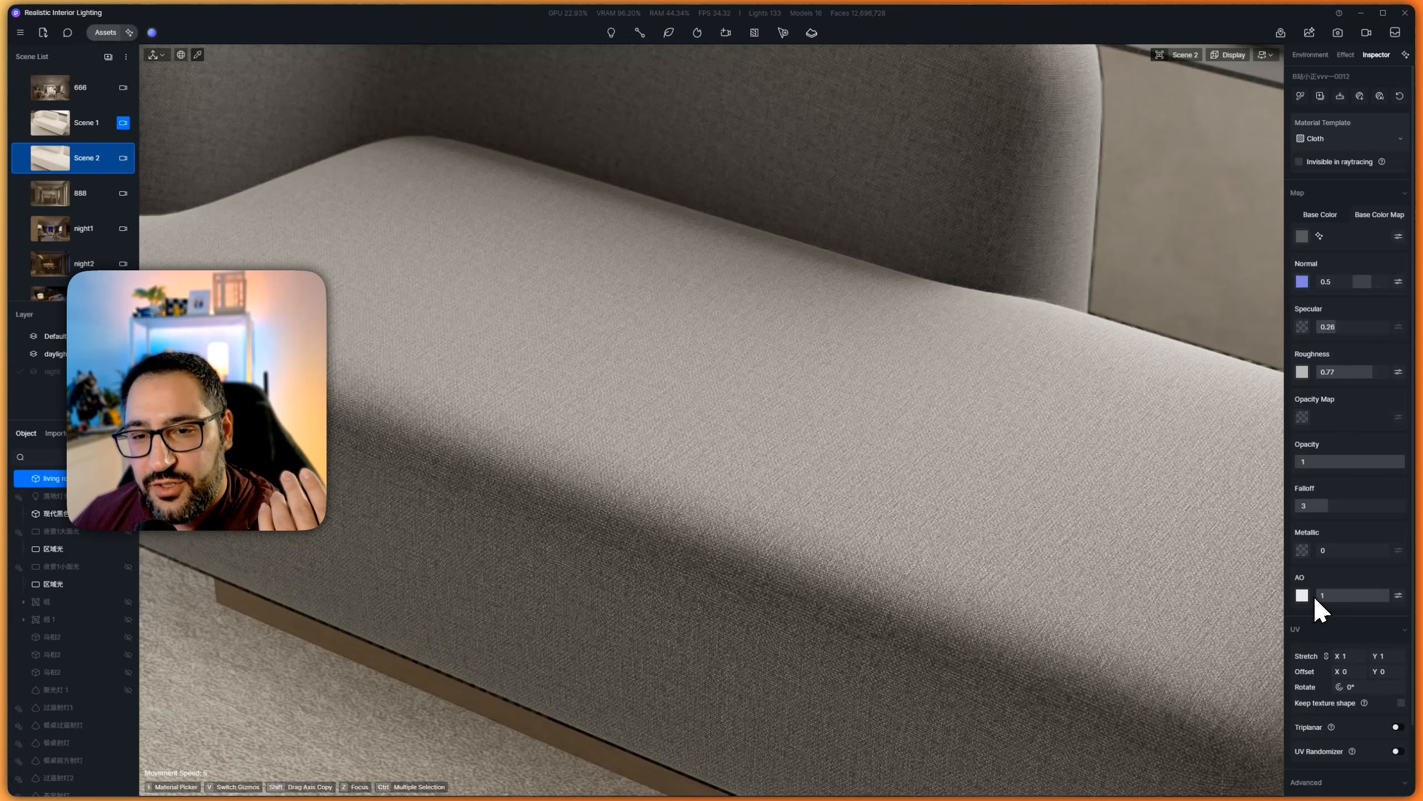
left_click_drag(1375, 595, 1301, 572)
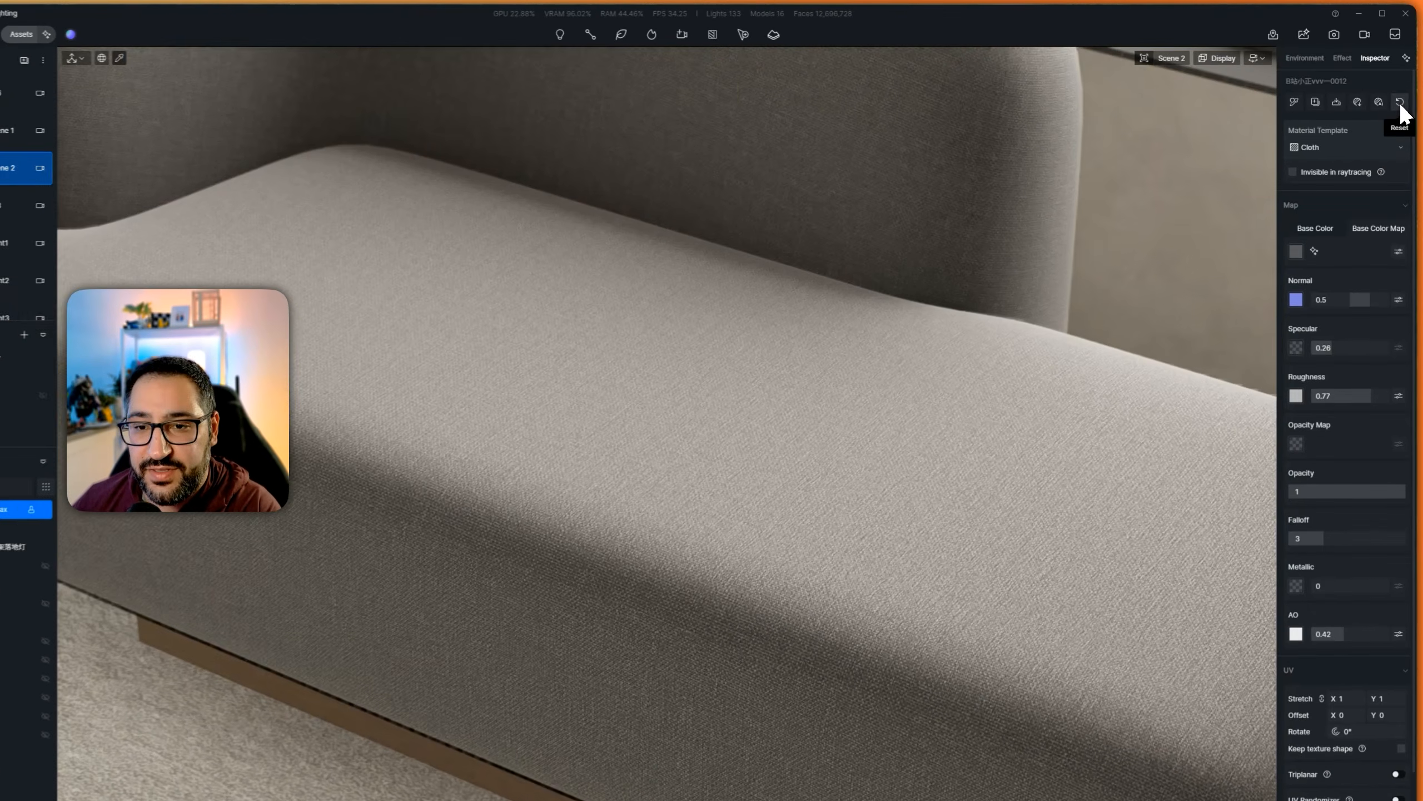
Step: Reset the sofa material to its original settings and load Fabric041_2K-JPG_Color.jpg as the base color map
left_click(1400, 96)
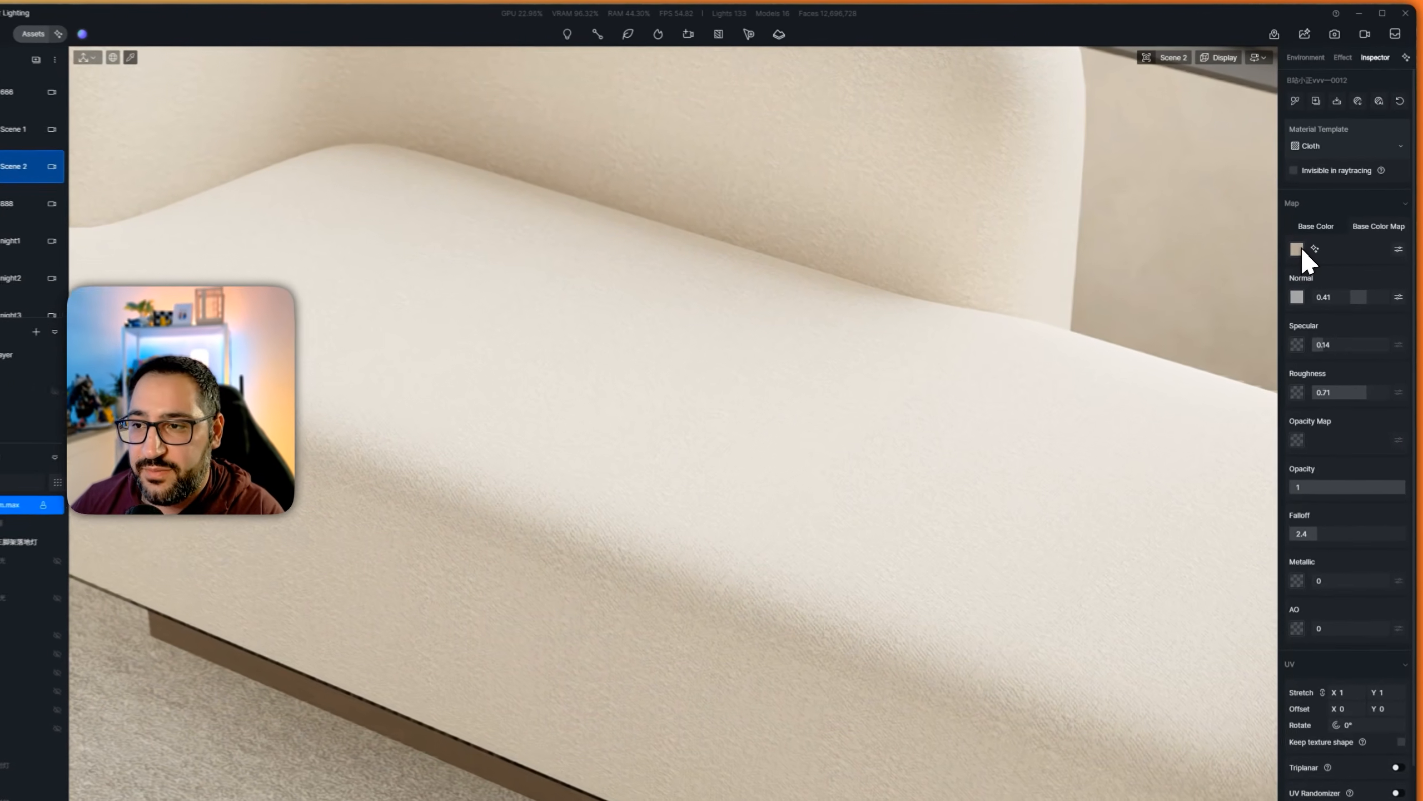
left_click(1302, 237)
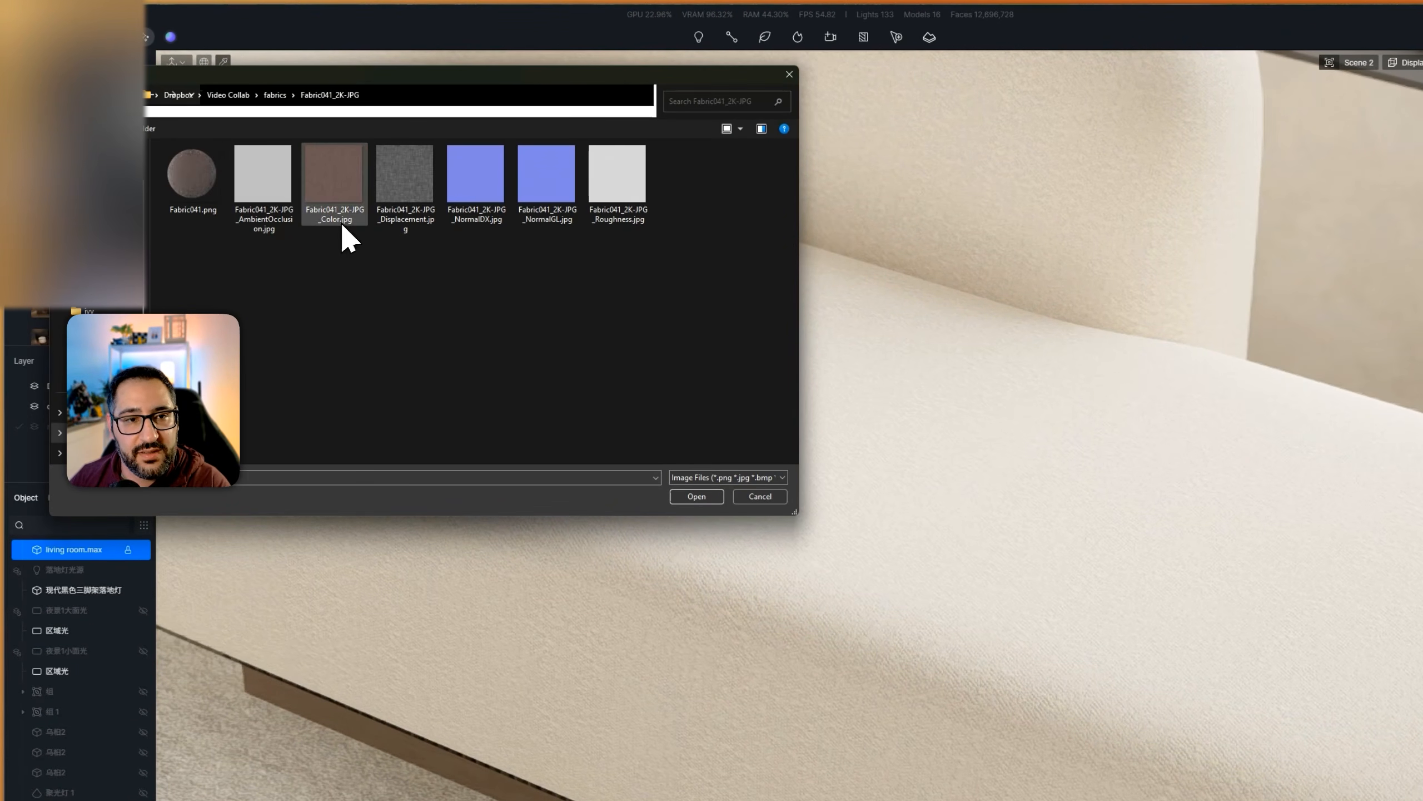
double_click(334, 185)
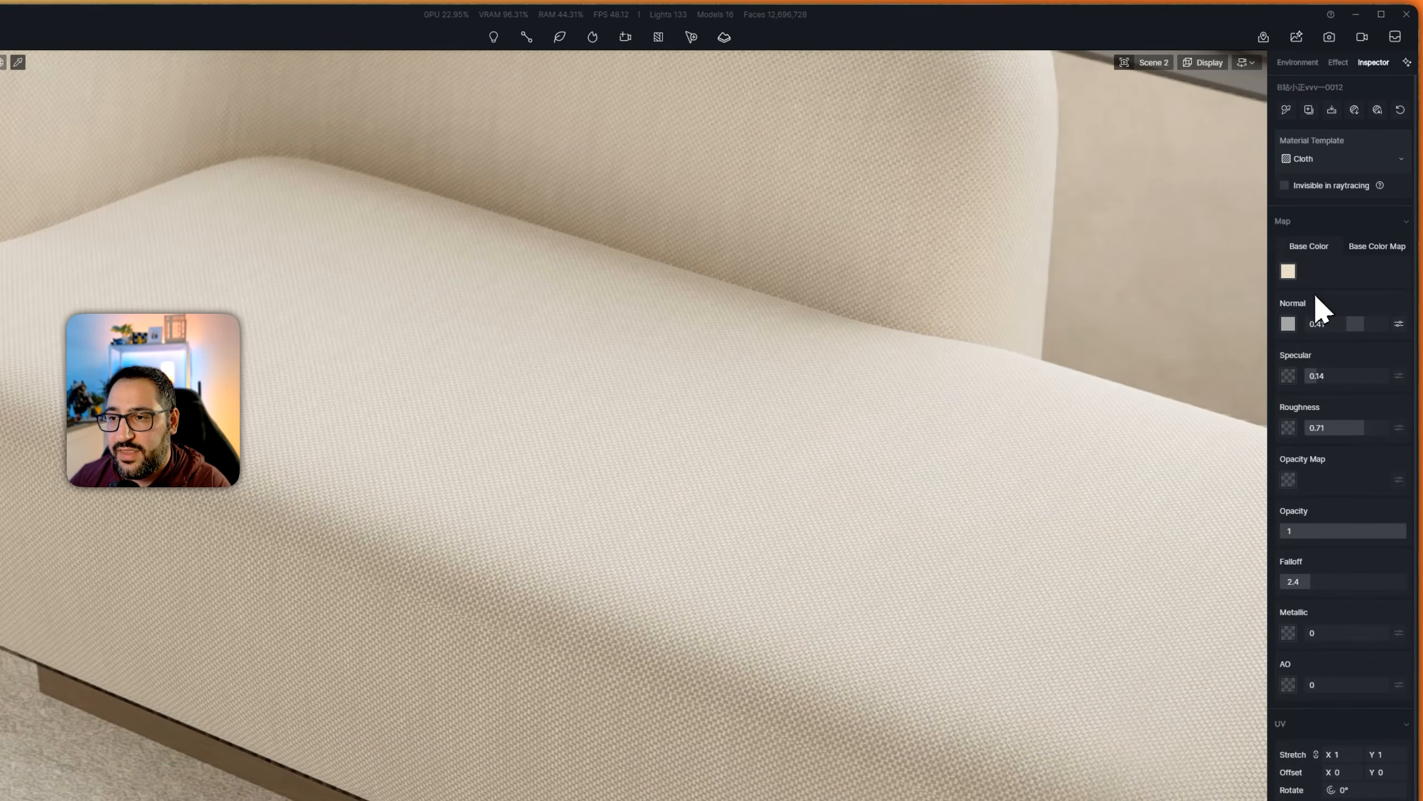
Step: Change the base color to pure white and set the base color map's saturation and brightness adjustments to 0
left_click(1287, 271)
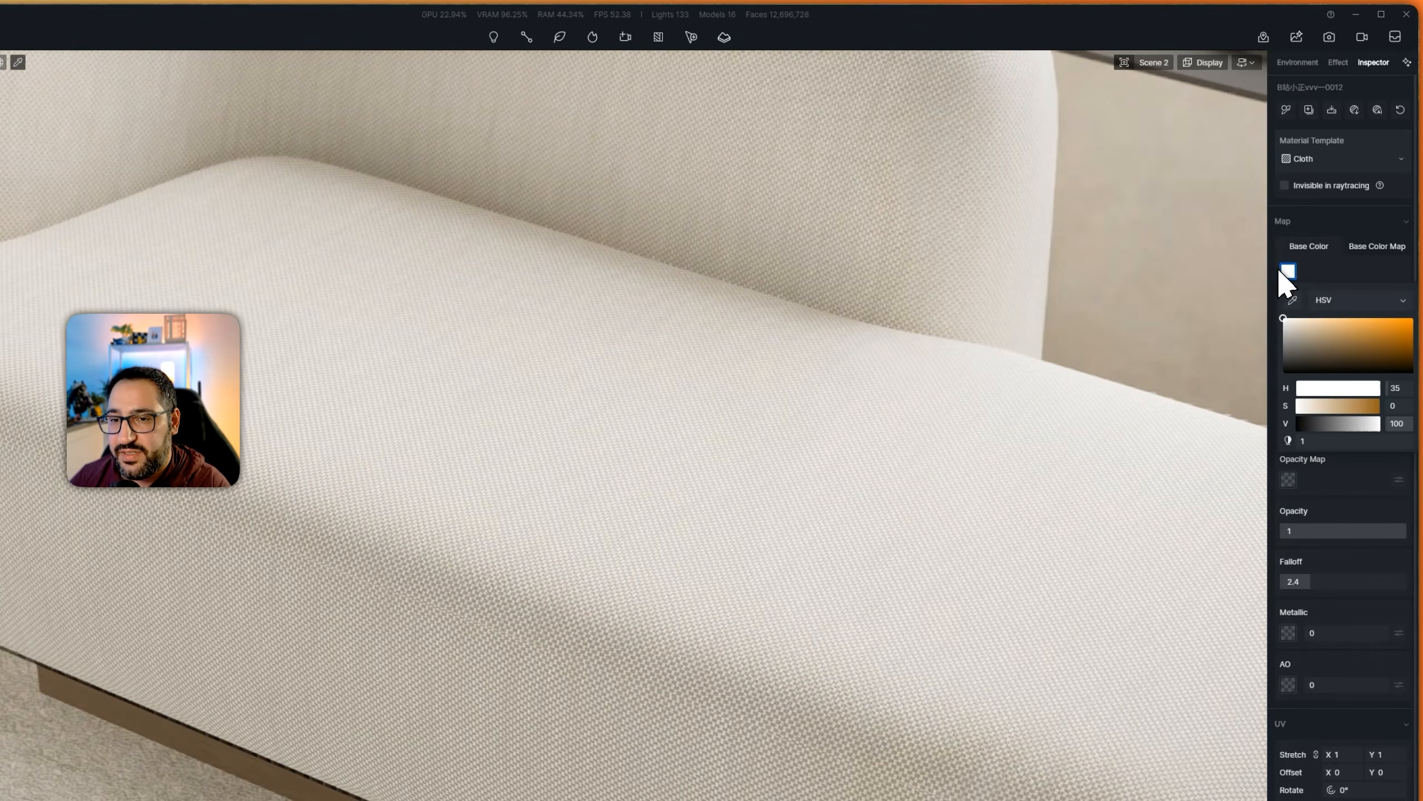
left_click(1370, 269)
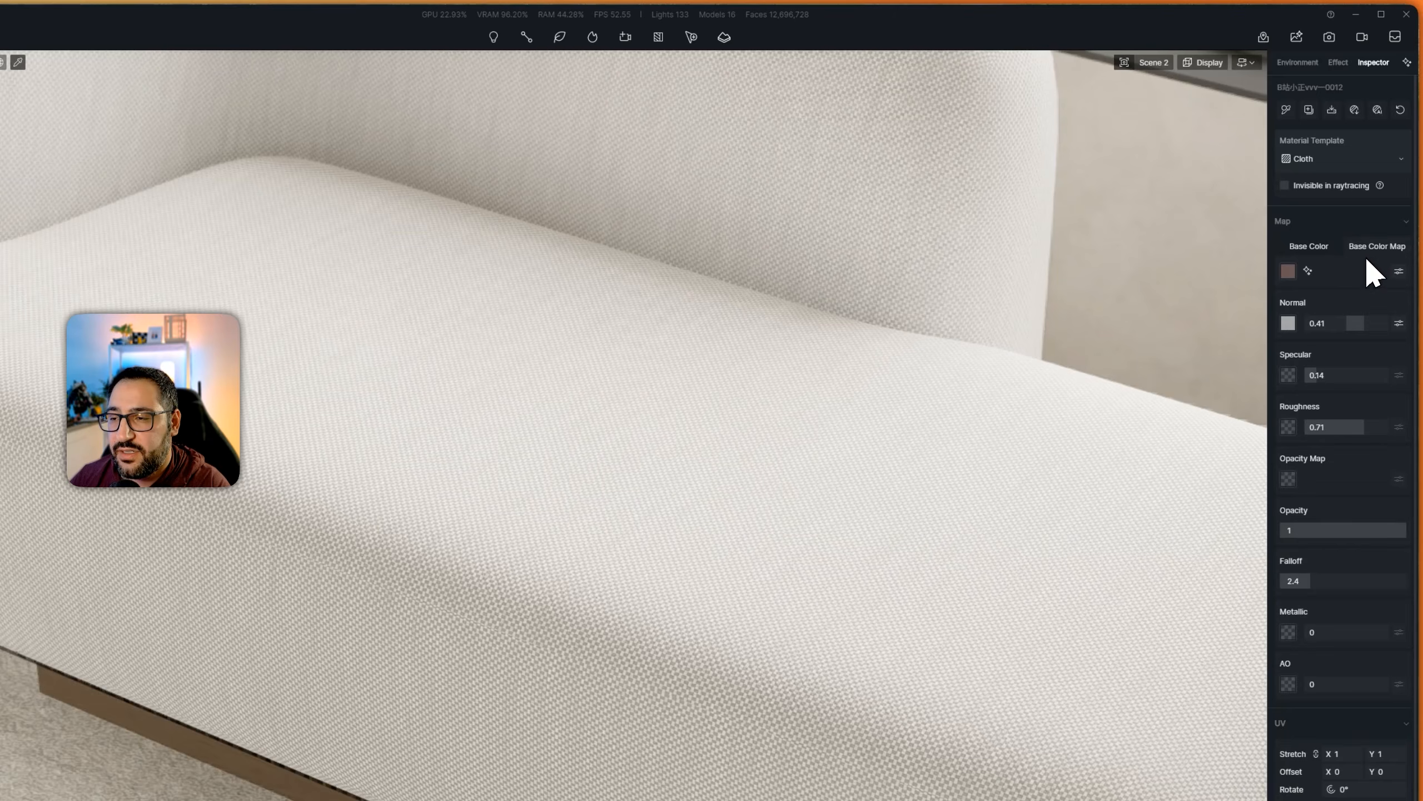
left_click(1399, 271)
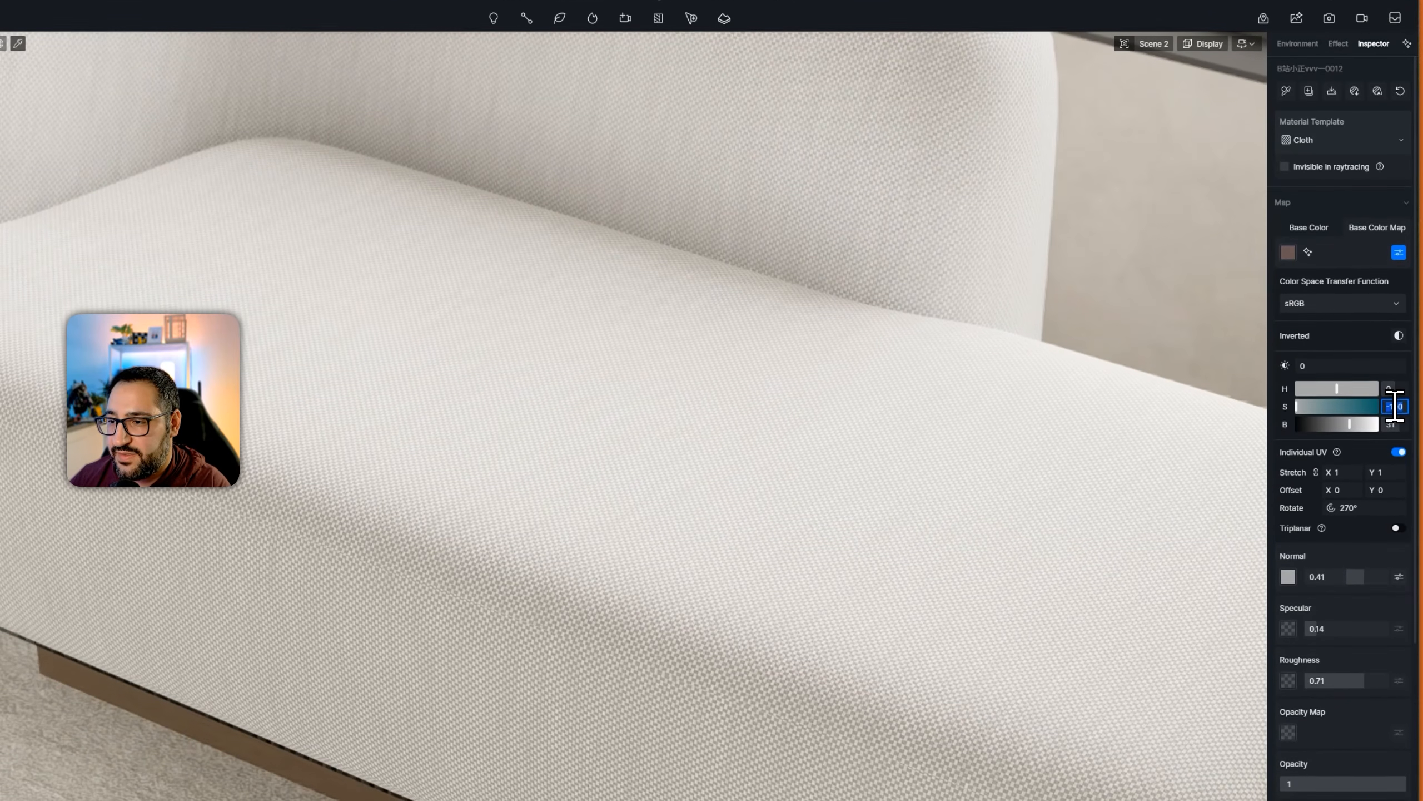
double_click(1395, 425)
left_click(1396, 425)
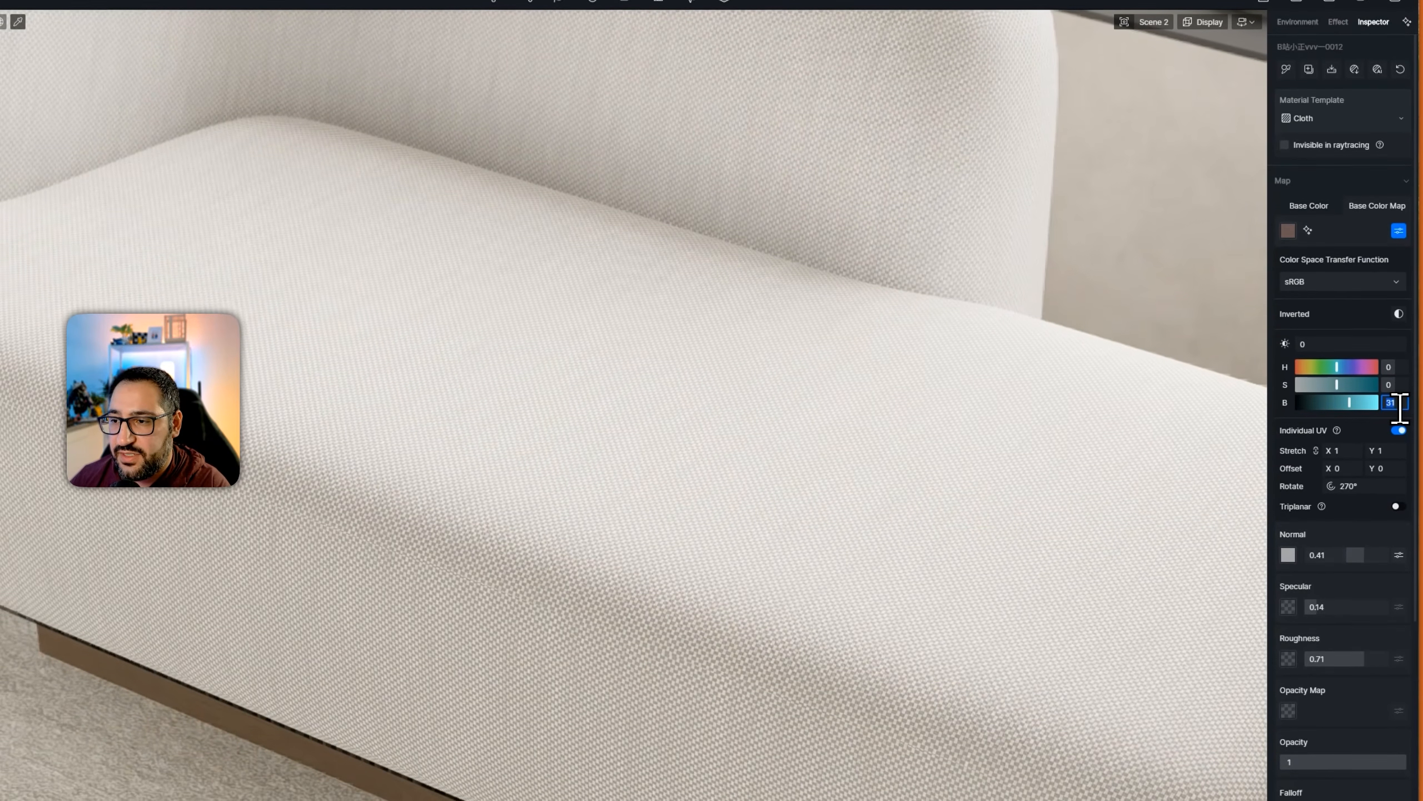
type("0")
key("Return")
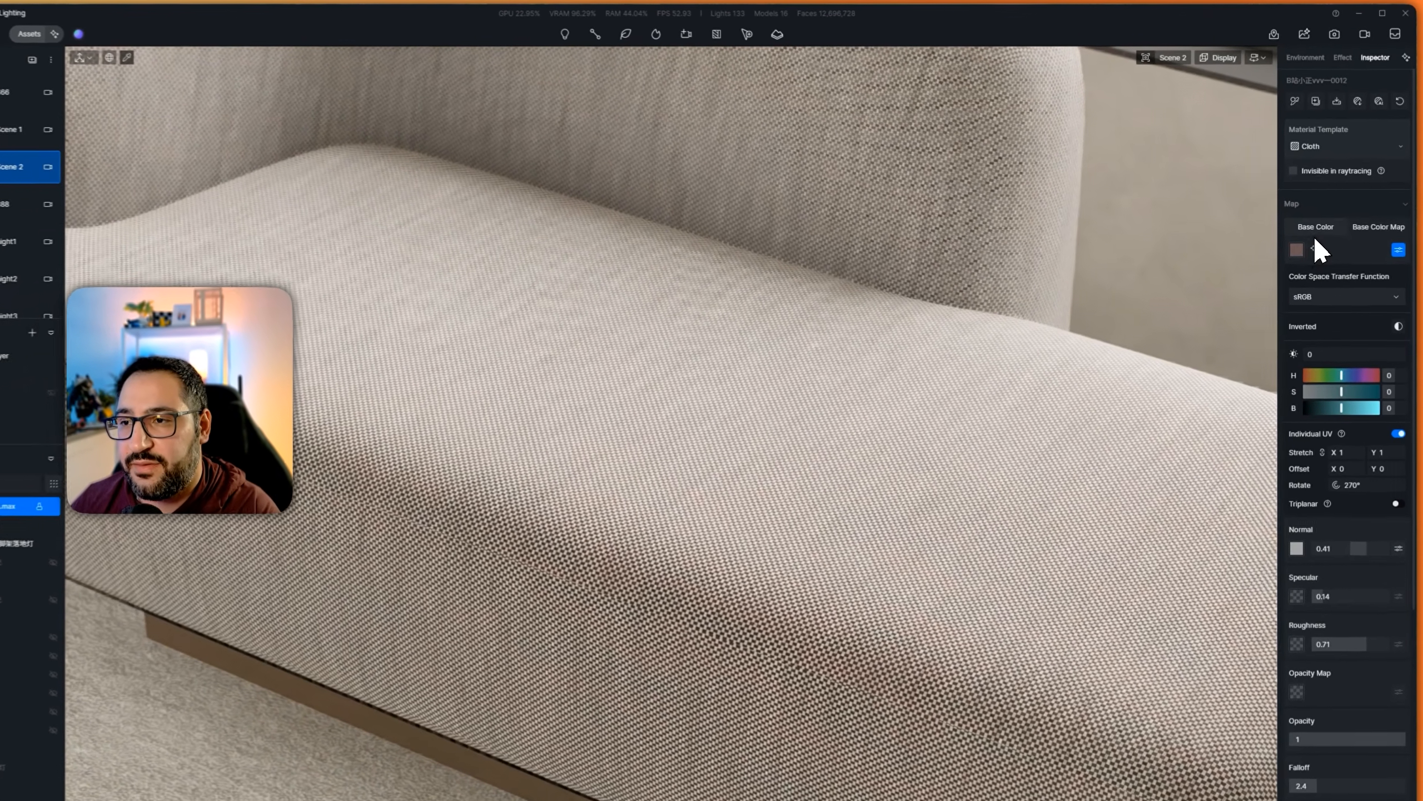
Step: Load Fabric041_2K-JPG_NormalDX.jpg as the sofa material's normal map
left_click(1321, 217)
left_click(1289, 315)
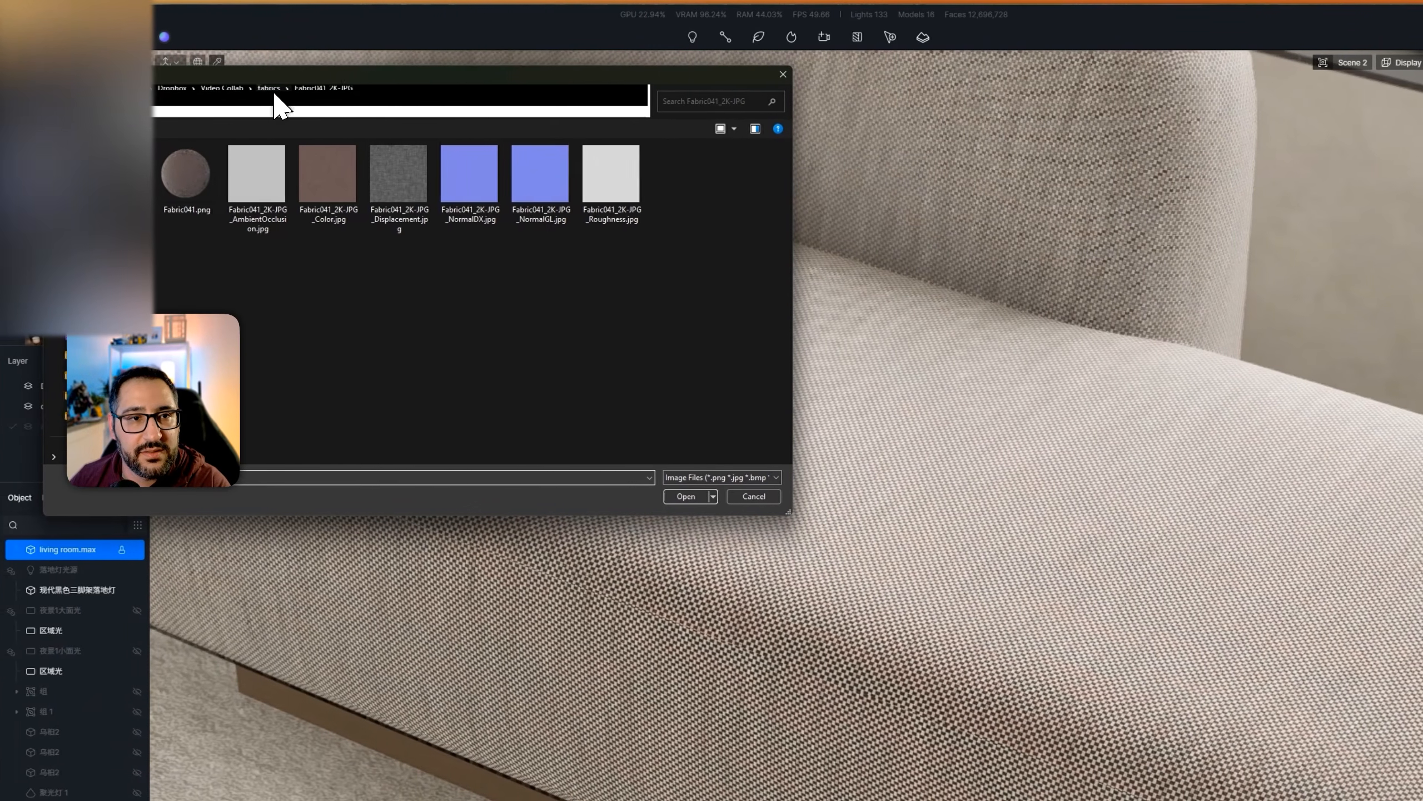
left_click(120, 89)
double_click(222, 185)
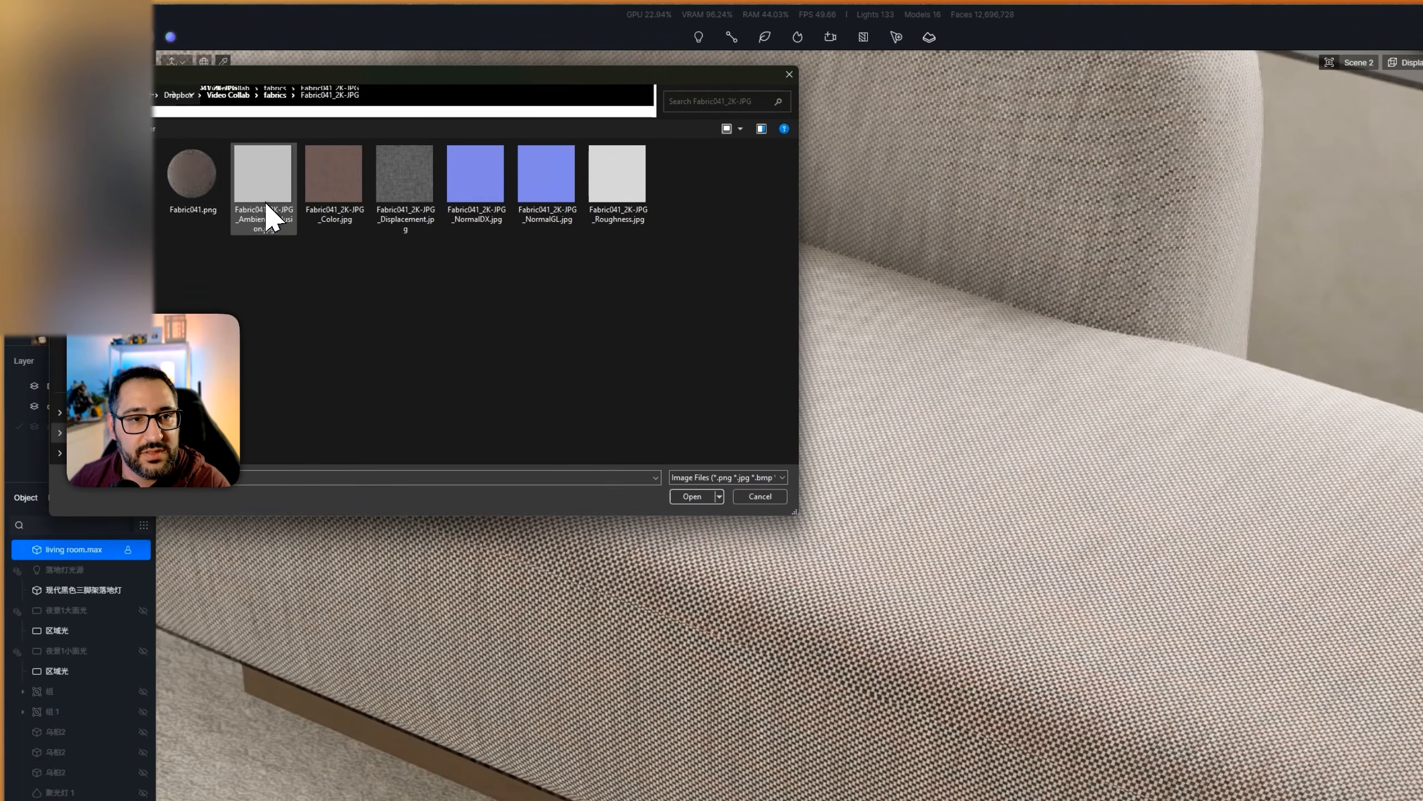
double_click(485, 173)
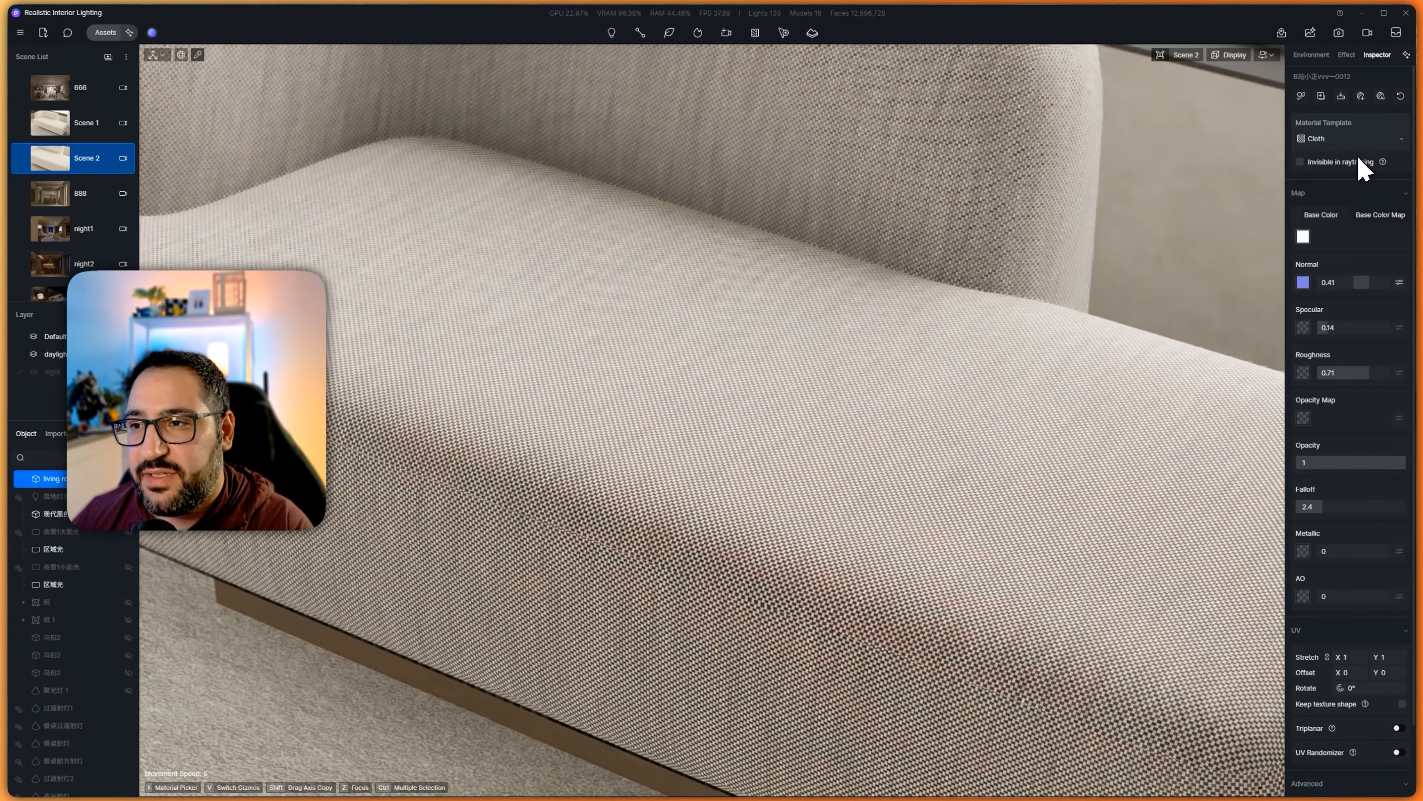
Step: Load the Fabric041 roughness and ambient occlusion textures into the matching map slots, both at strength 1
left_click(1359, 97)
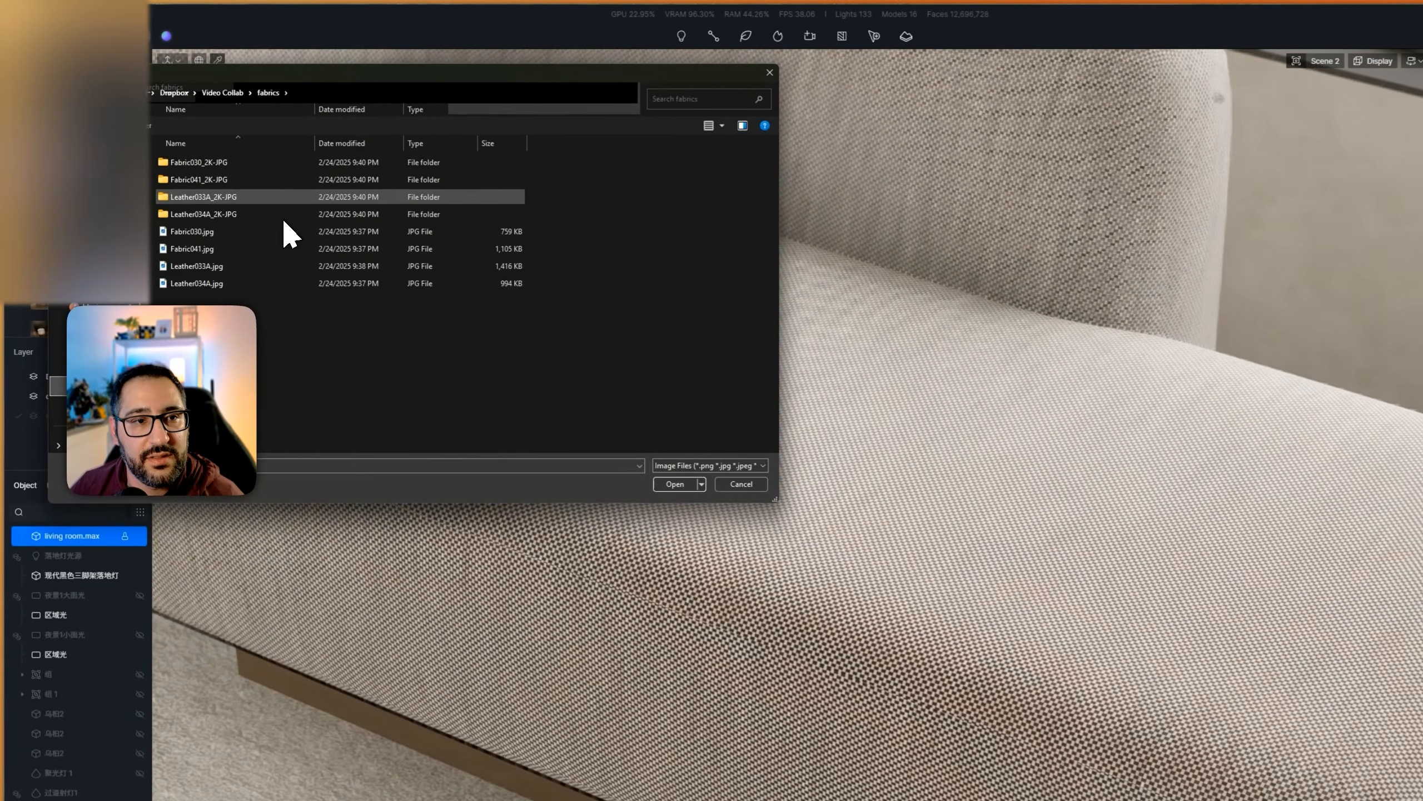
double_click(200, 180)
left_click_drag(254, 312, 617, 162)
left_click(692, 496)
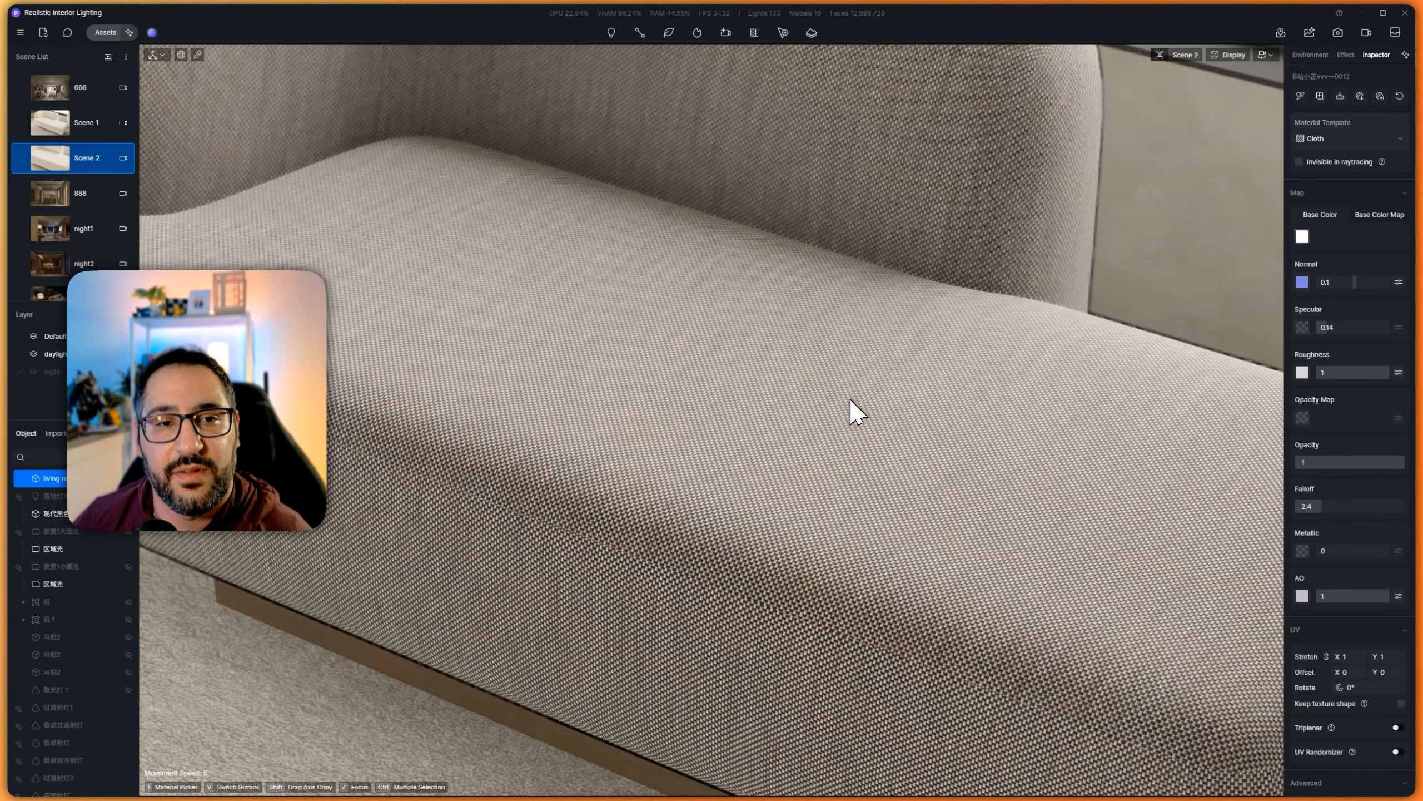
left_click(1304, 596)
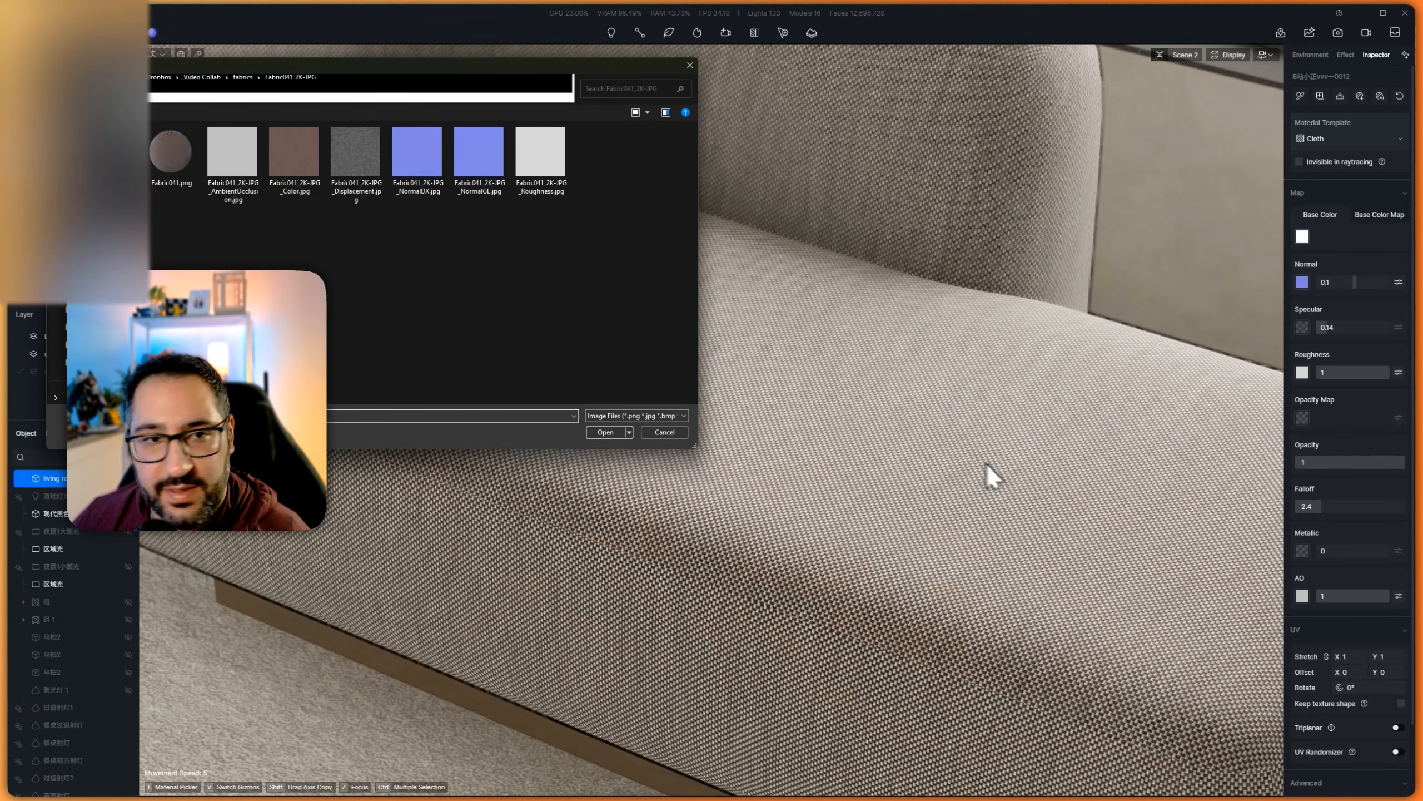
left_click(685, 432)
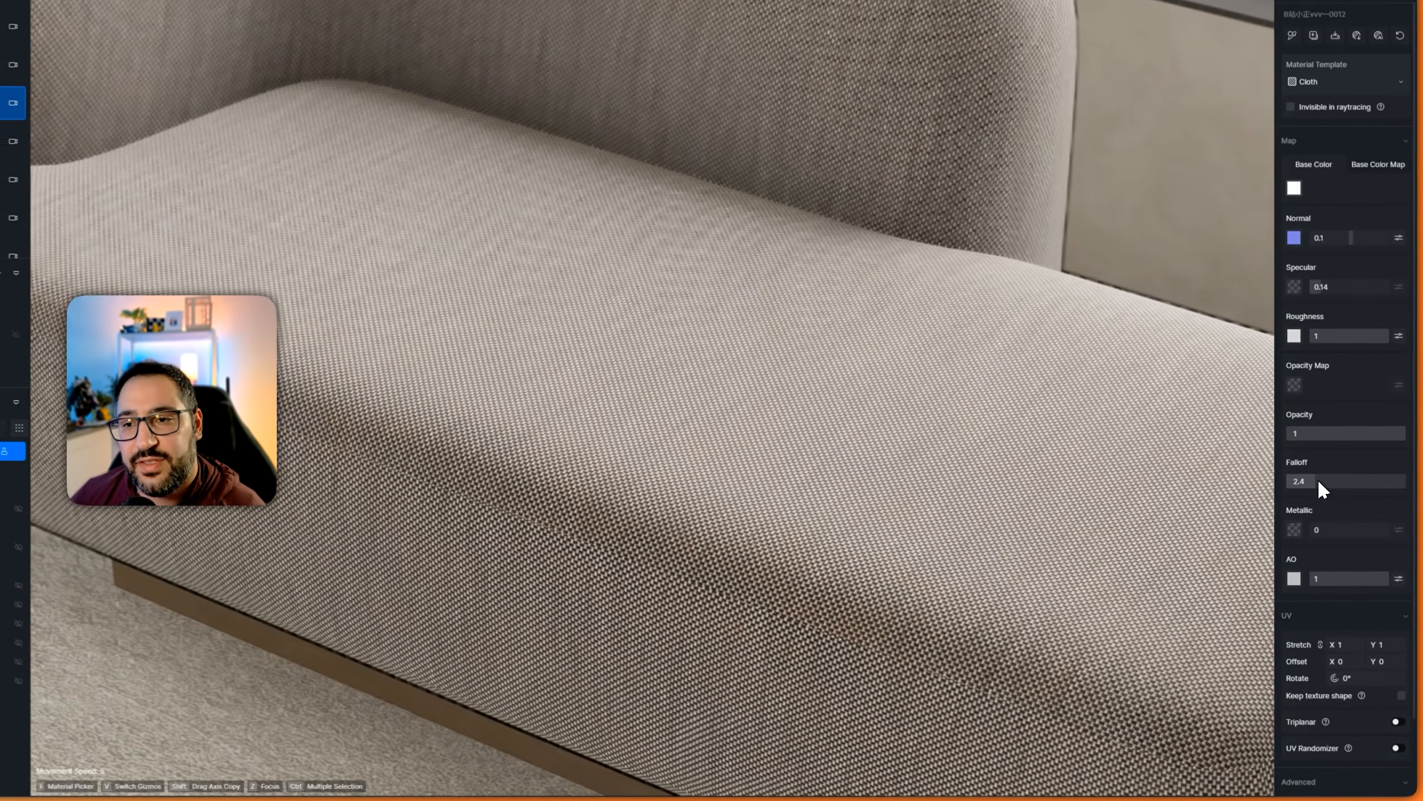
Step: Set the material's falloff to 3.3, normal strength to 0.31 and specular to 0.16
left_click_drag(1327, 508, 1317, 461)
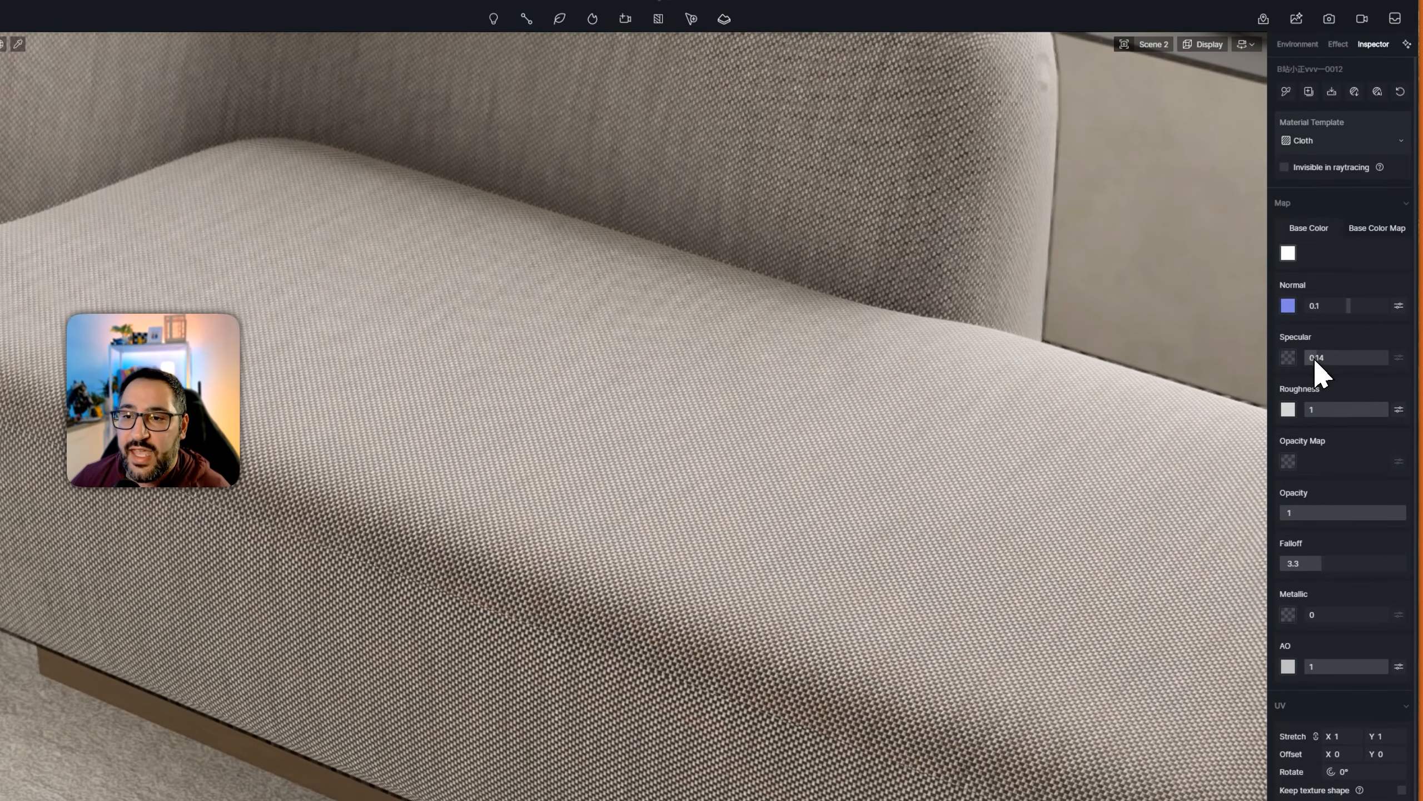
left_click(1342, 278)
type("0")
key("Return")
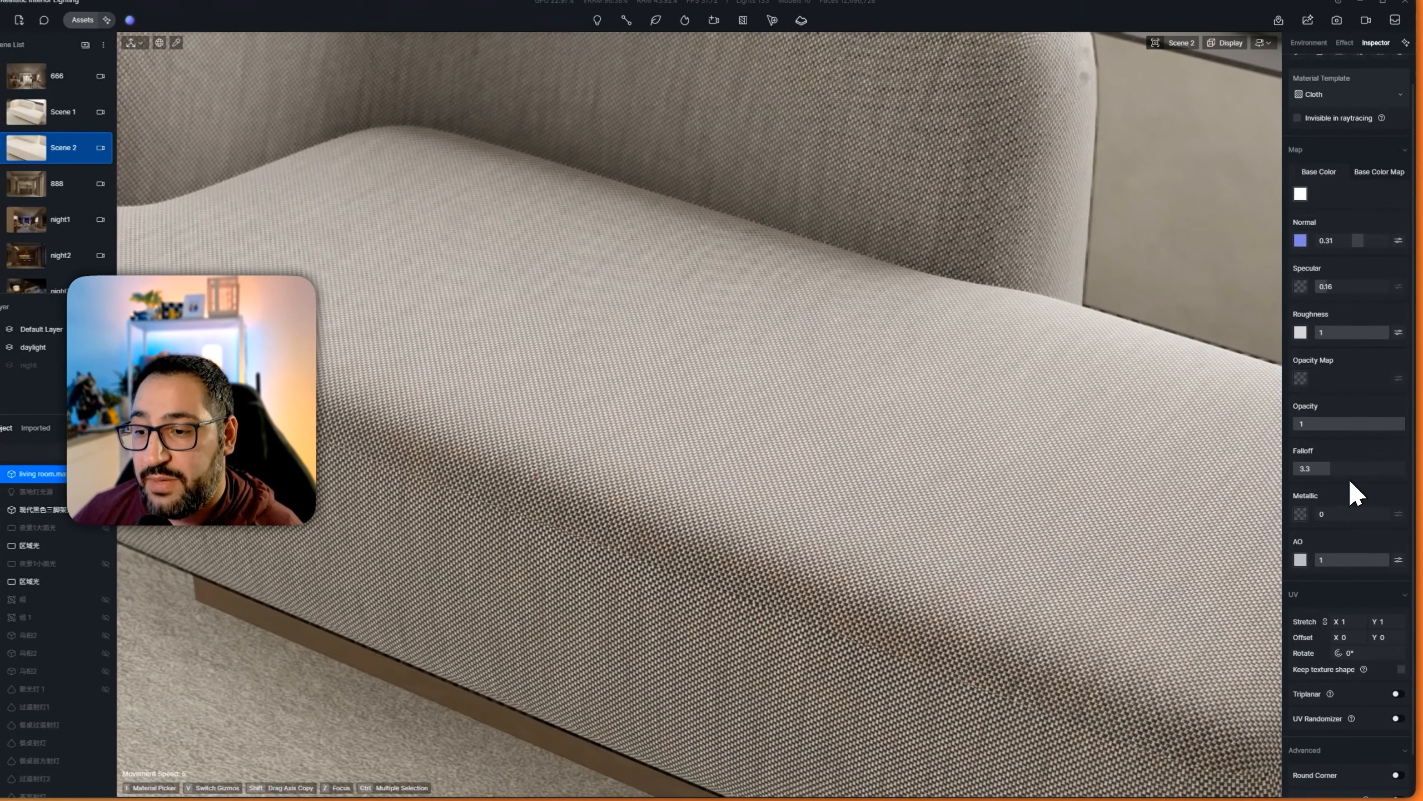
Step: Turn on triplanar mapping and set the material's overall UV stretch to 2 on both axes
scroll(1349, 471, "down", 1)
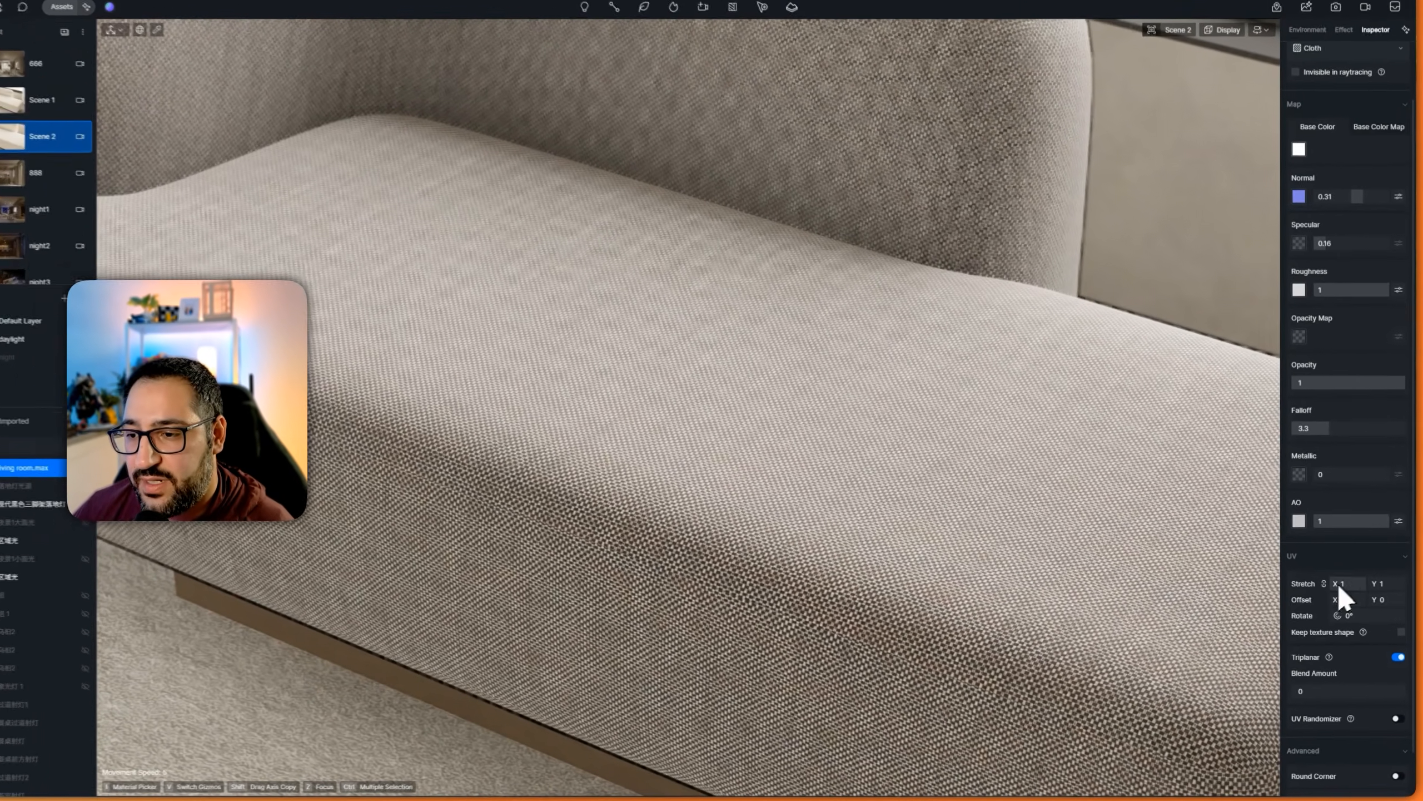
left_click(1353, 584)
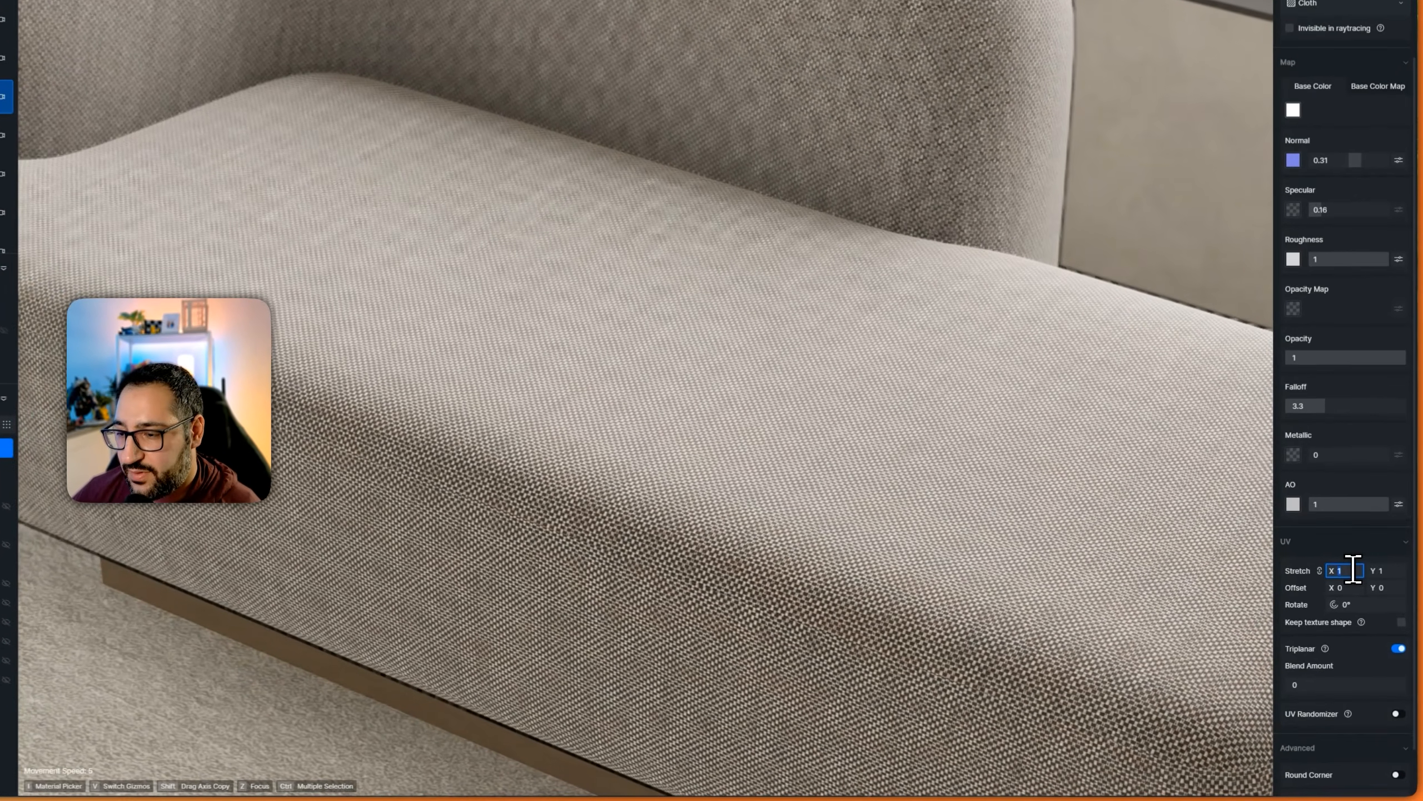
type("2")
key("Return")
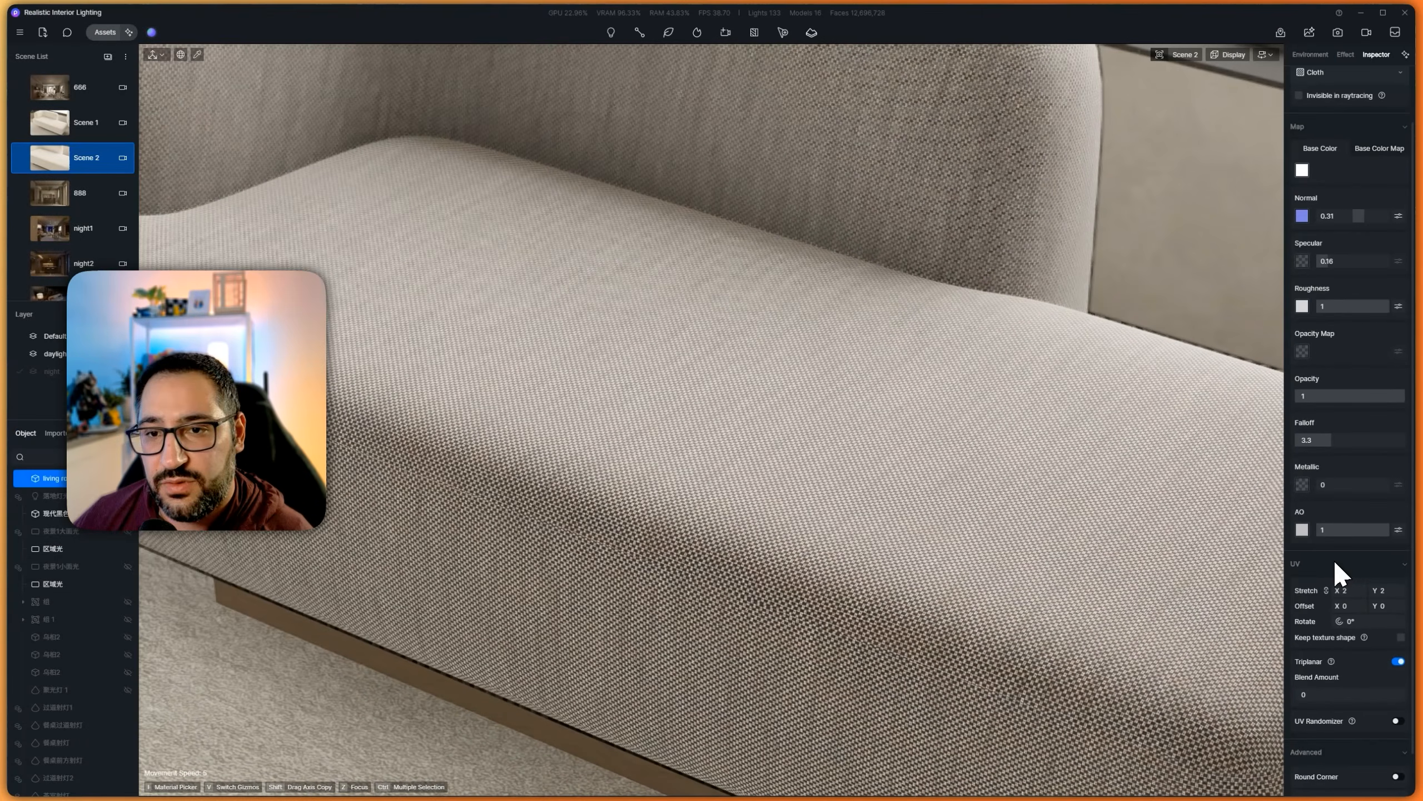
Step: Check the individual UV settings of the base color map and the normal map
scroll(1334, 558, "up", 2)
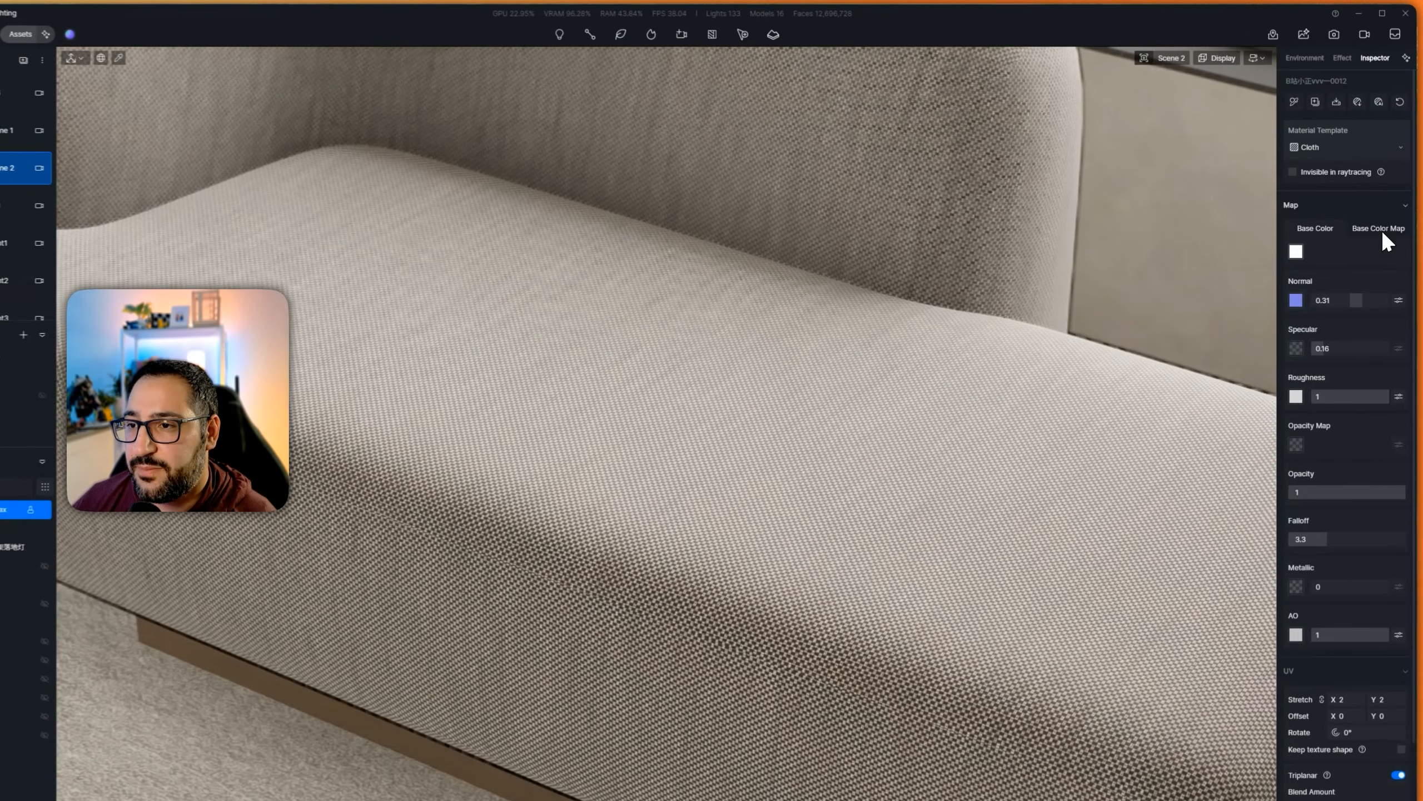
left_click(1393, 193)
left_click(1394, 219)
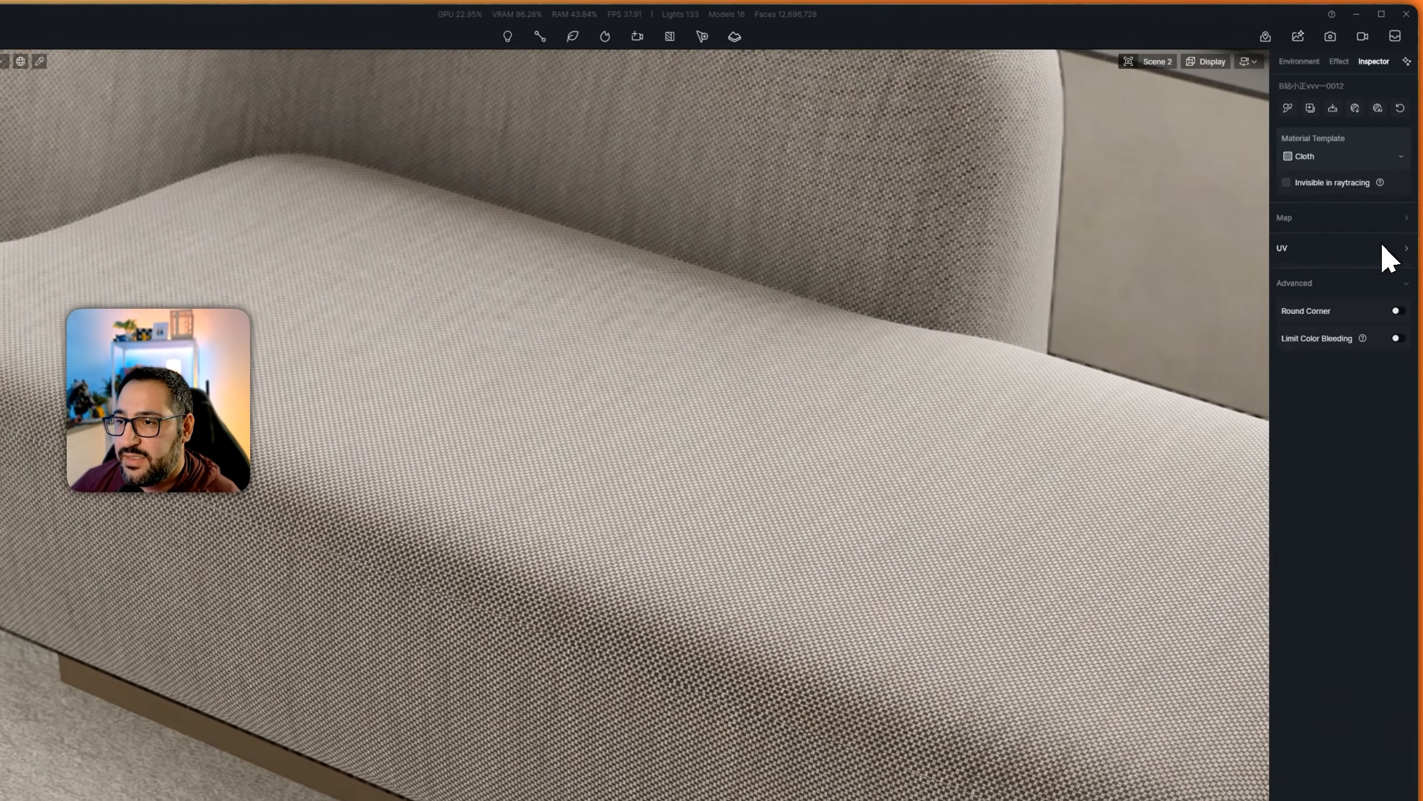
left_click(1391, 224)
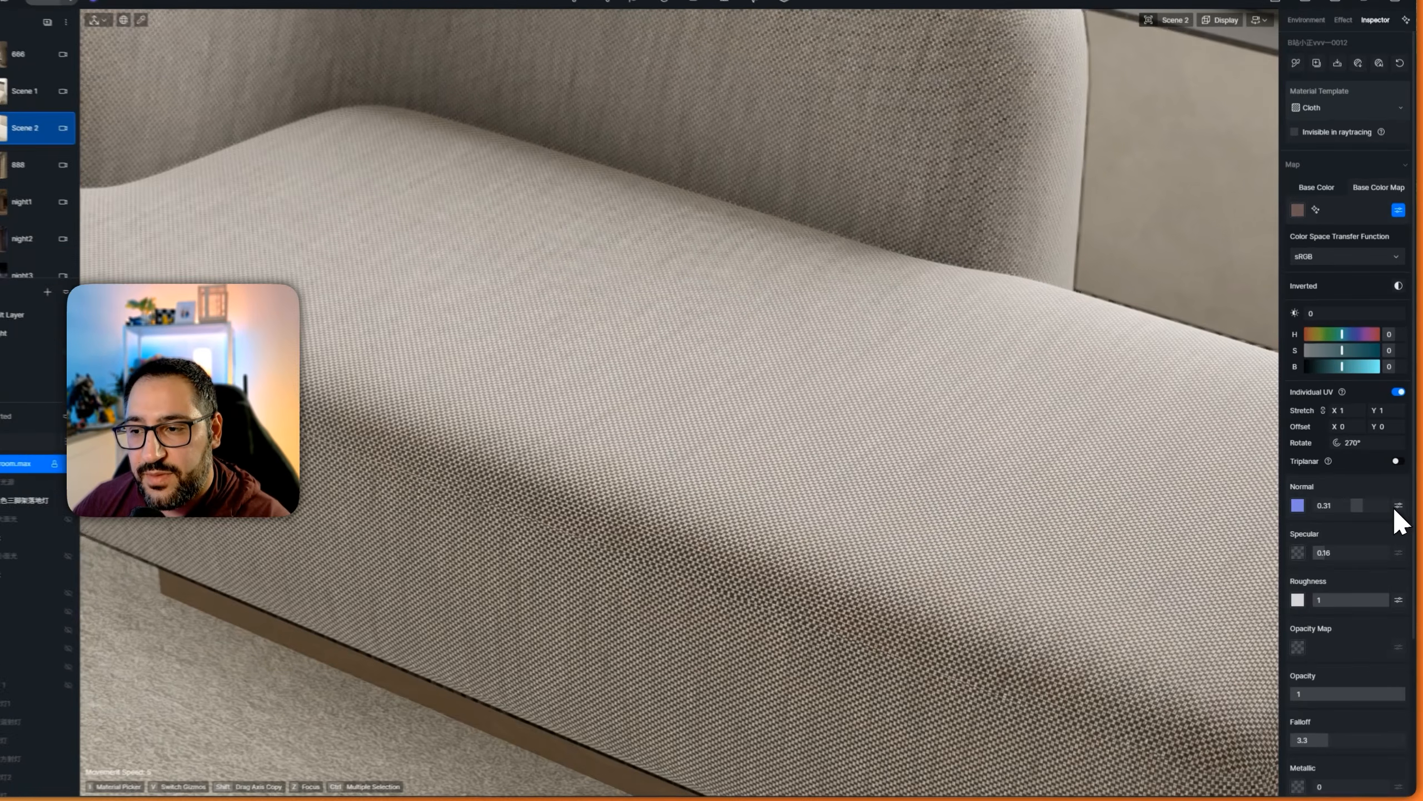
left_click(1399, 505)
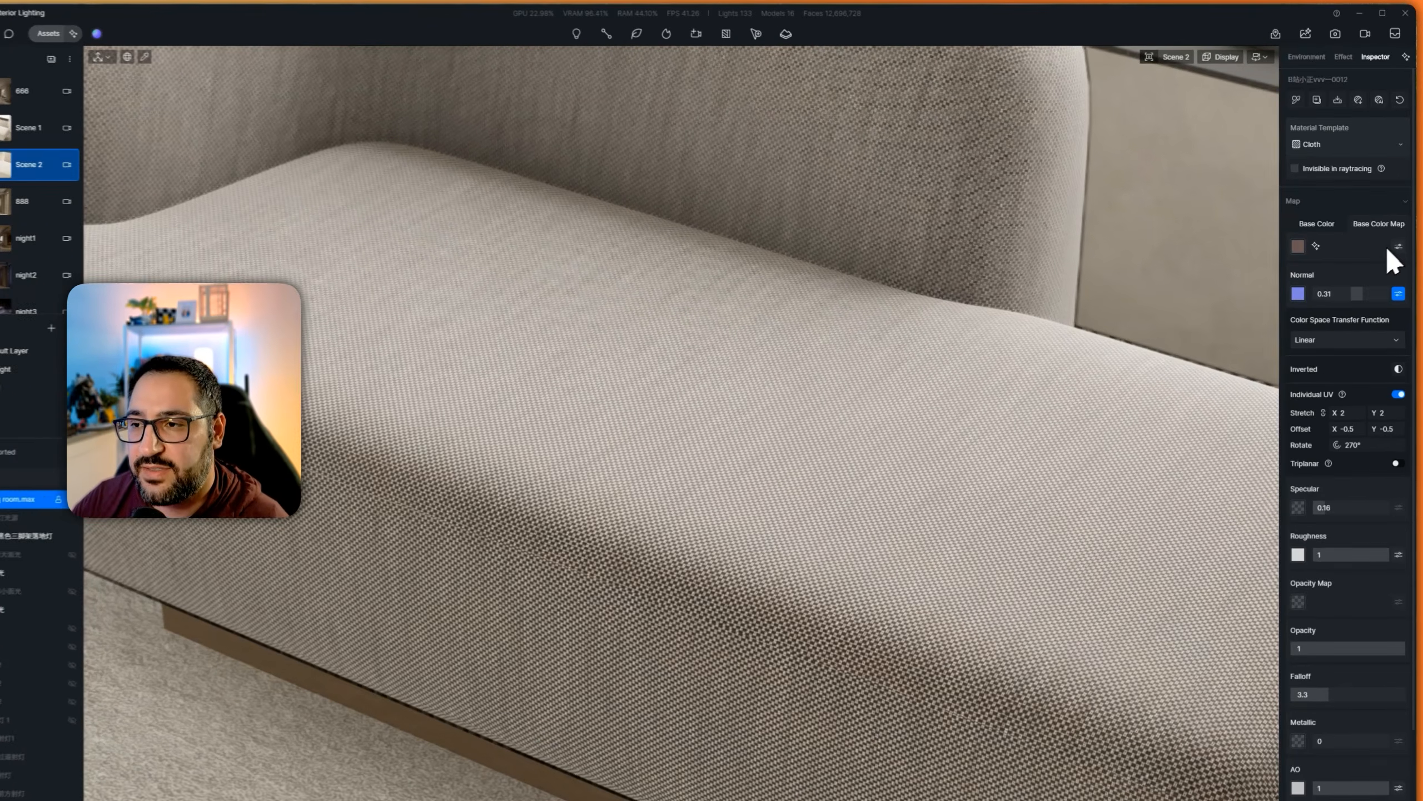
Step: Set the base color map's individual UV stretch to 2 on both axes
left_click(1399, 236)
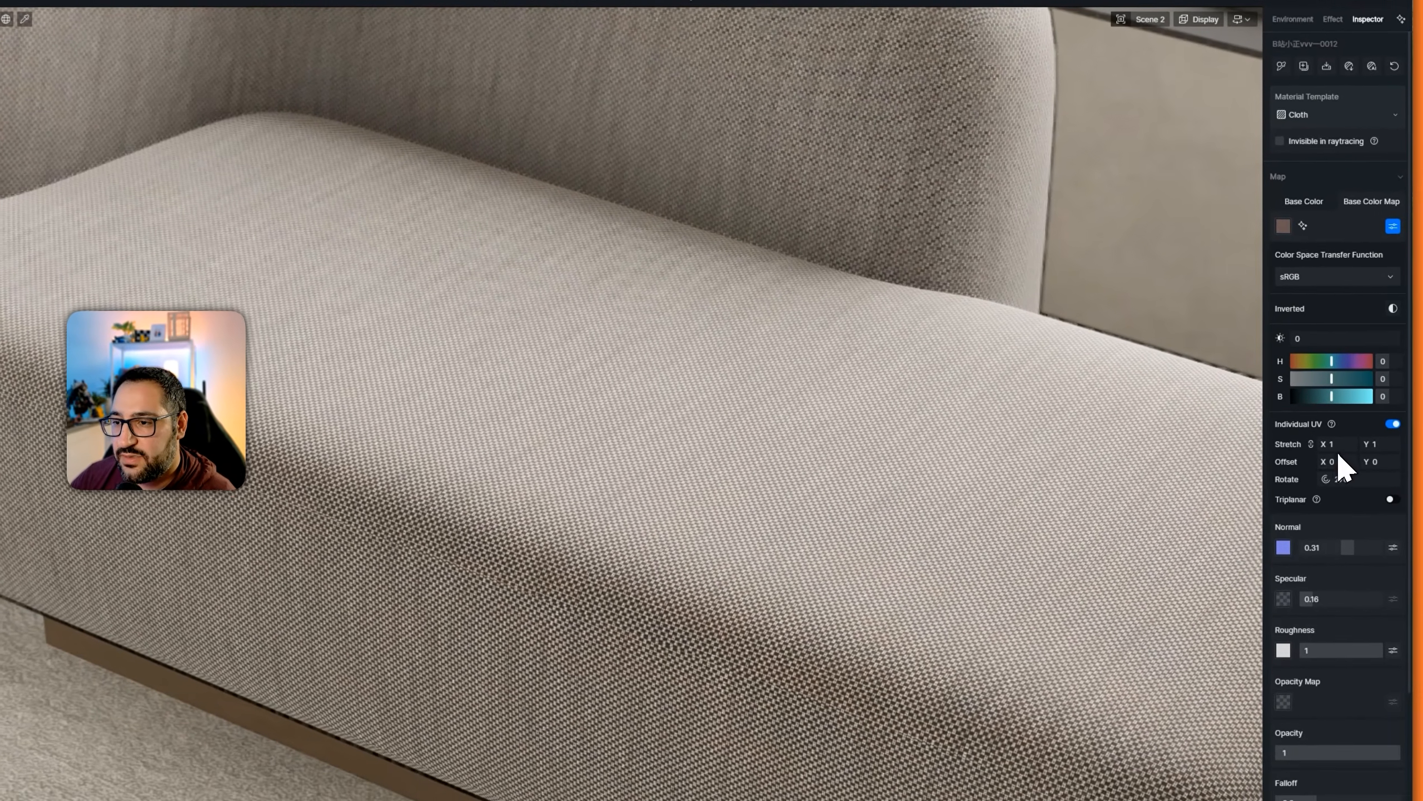
left_click(1344, 445)
type("2")
key("Return")
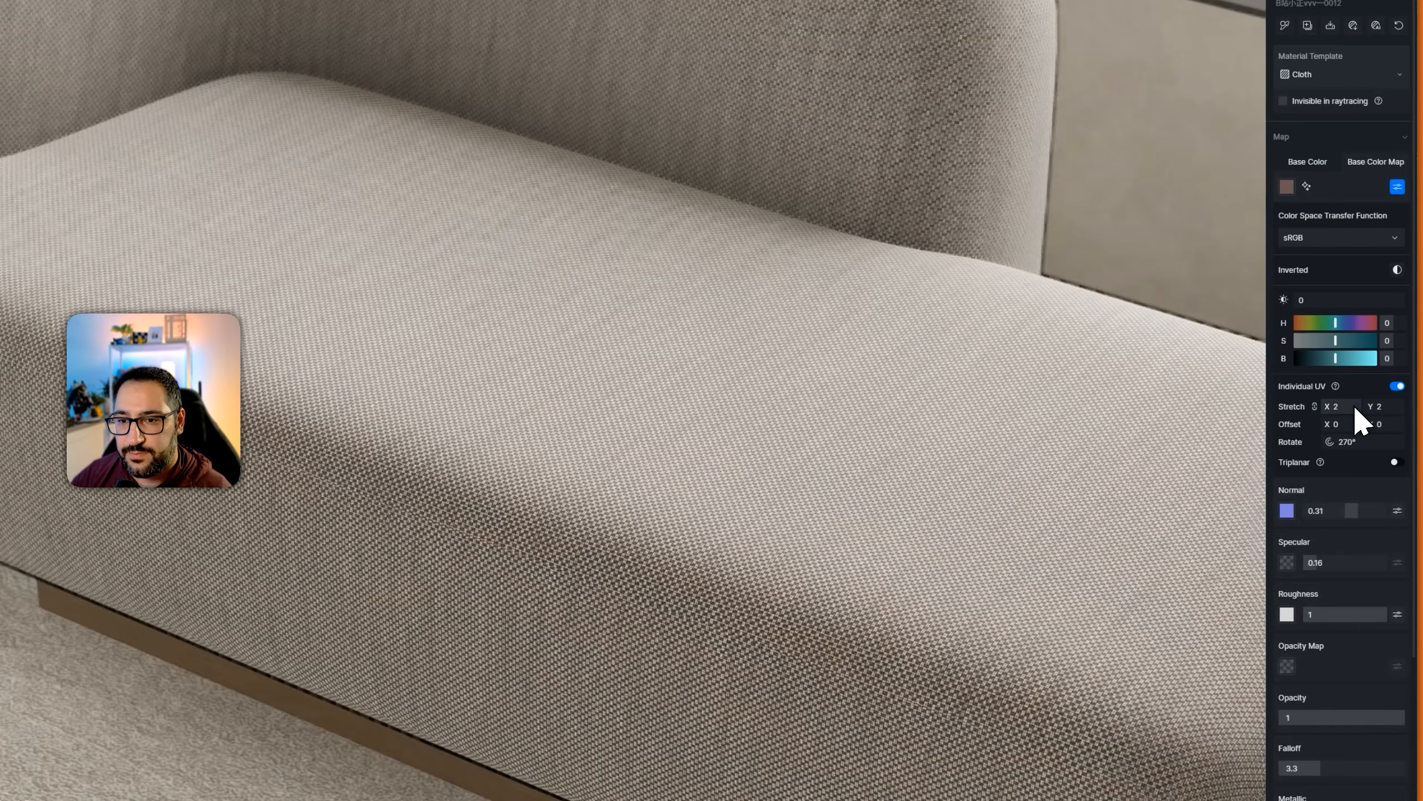
Step: Turn off individual UV for both the base color map and the normal map
left_click(1383, 404)
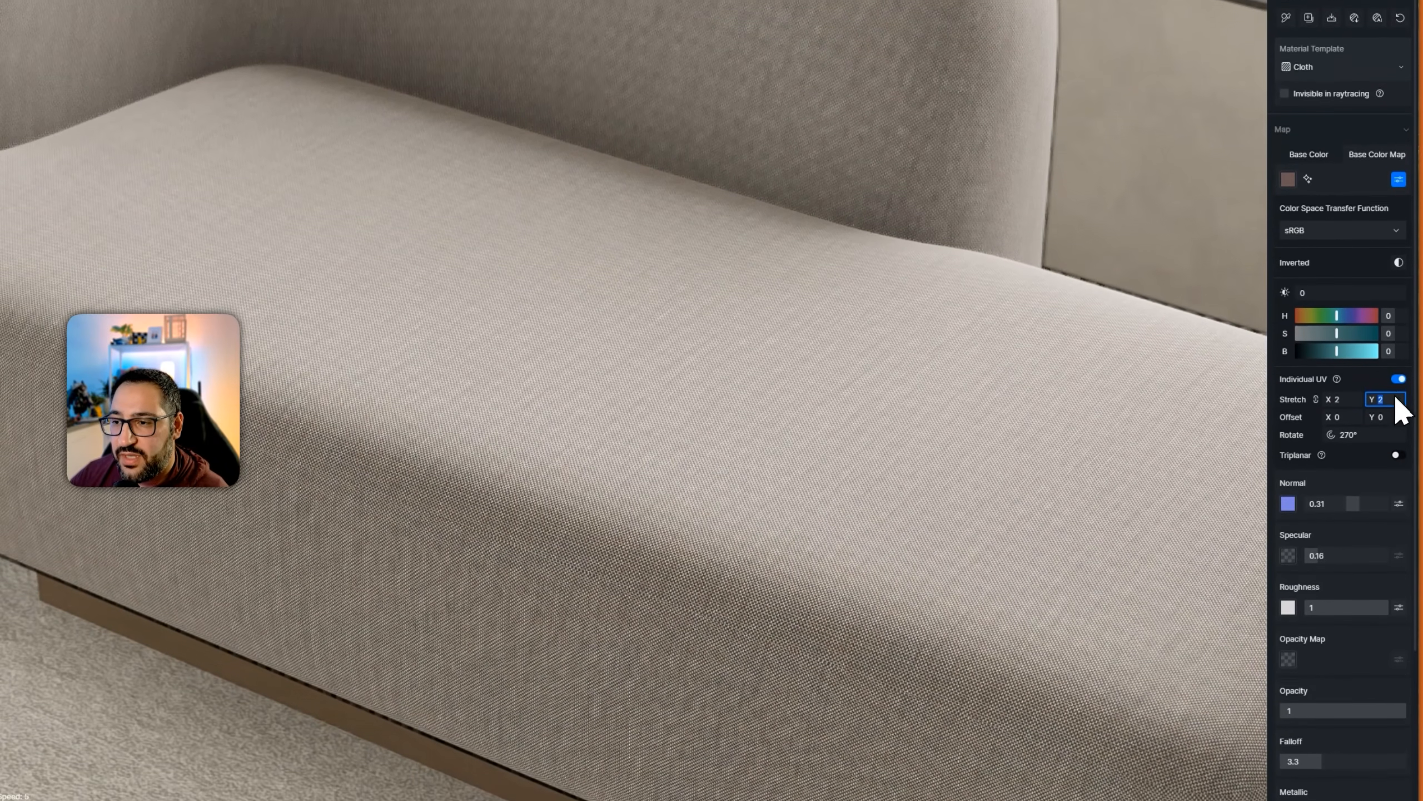
left_click(1399, 400)
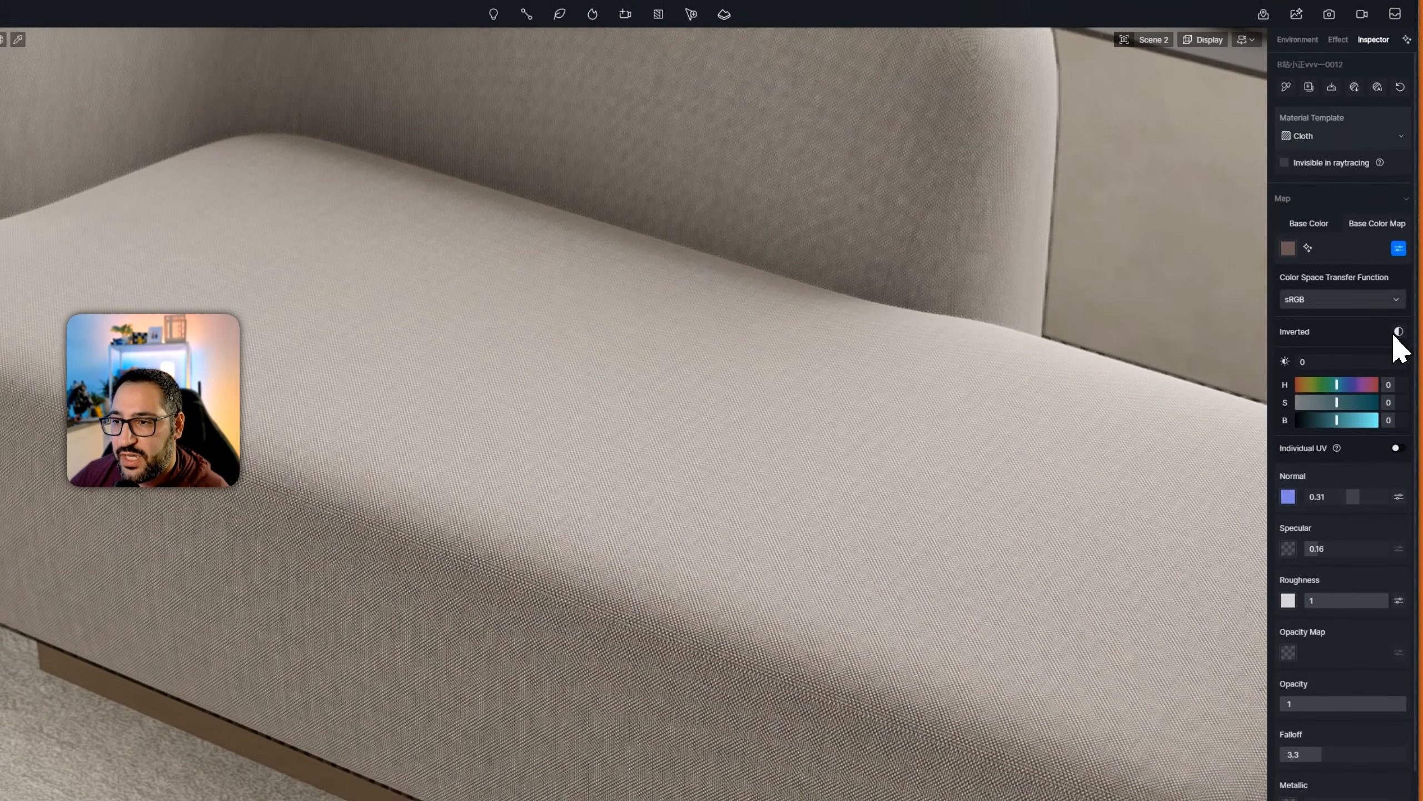
left_click(1399, 200)
left_click(1399, 320)
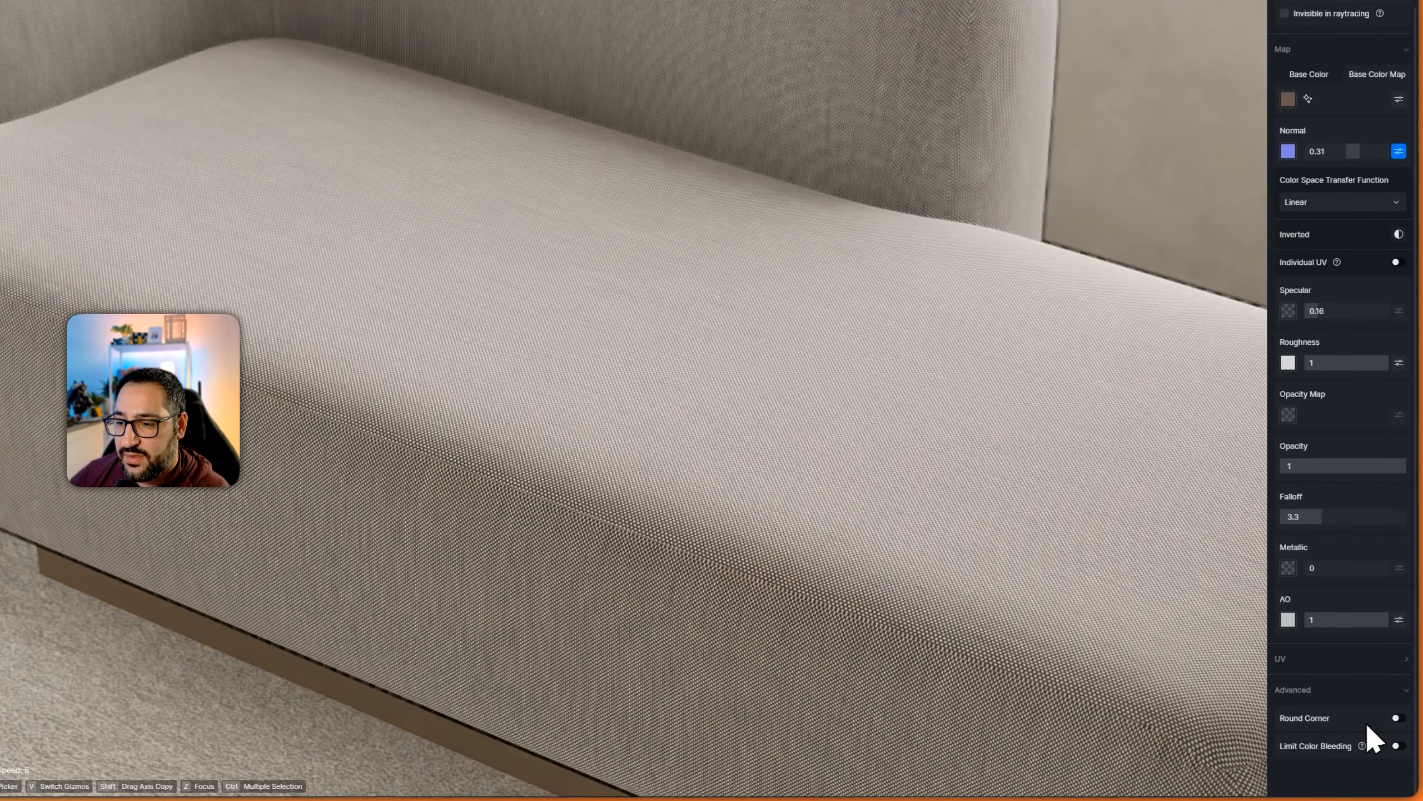
Step: Try an overall UV stretch of 1 on the material, and set it to 1.5 on both axes
left_click(1359, 749)
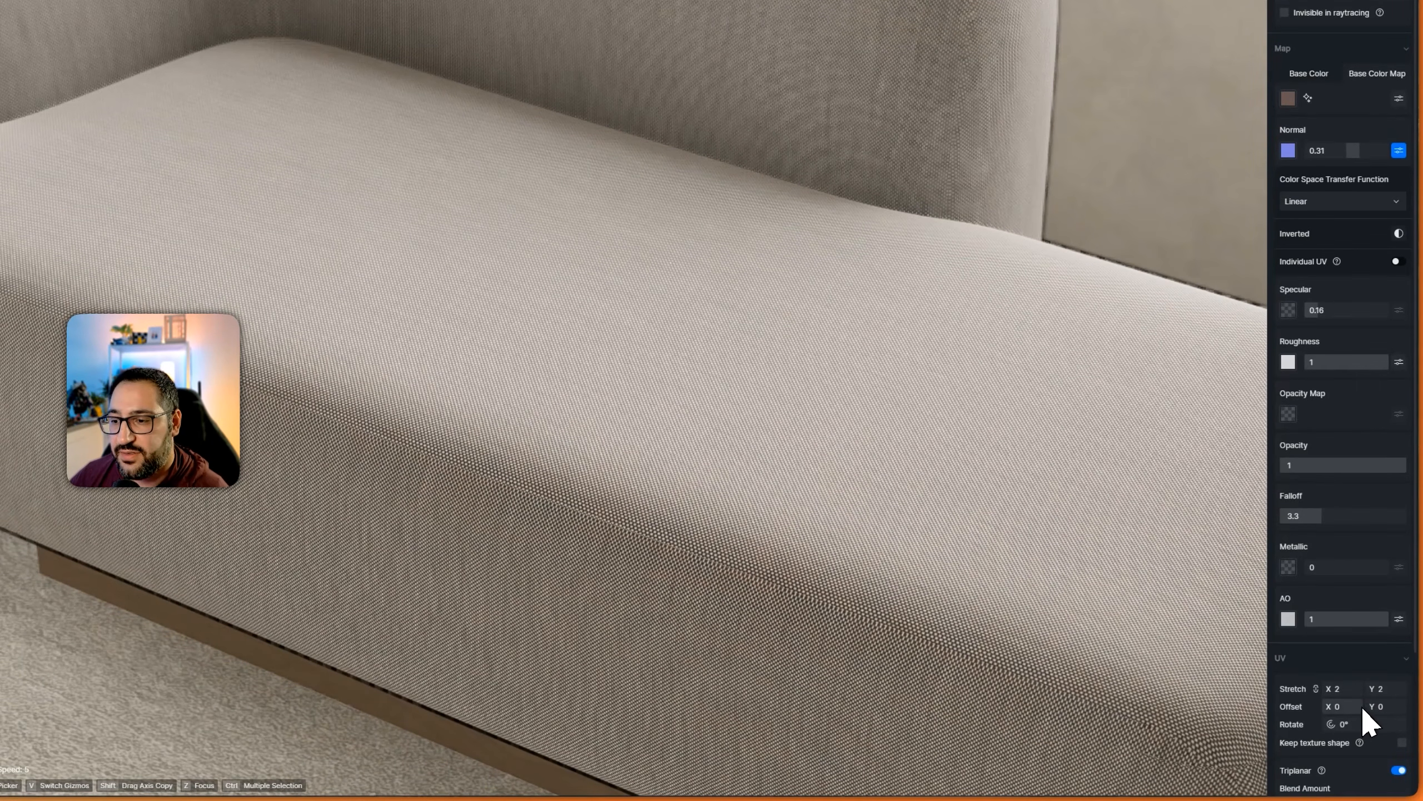
key("Return")
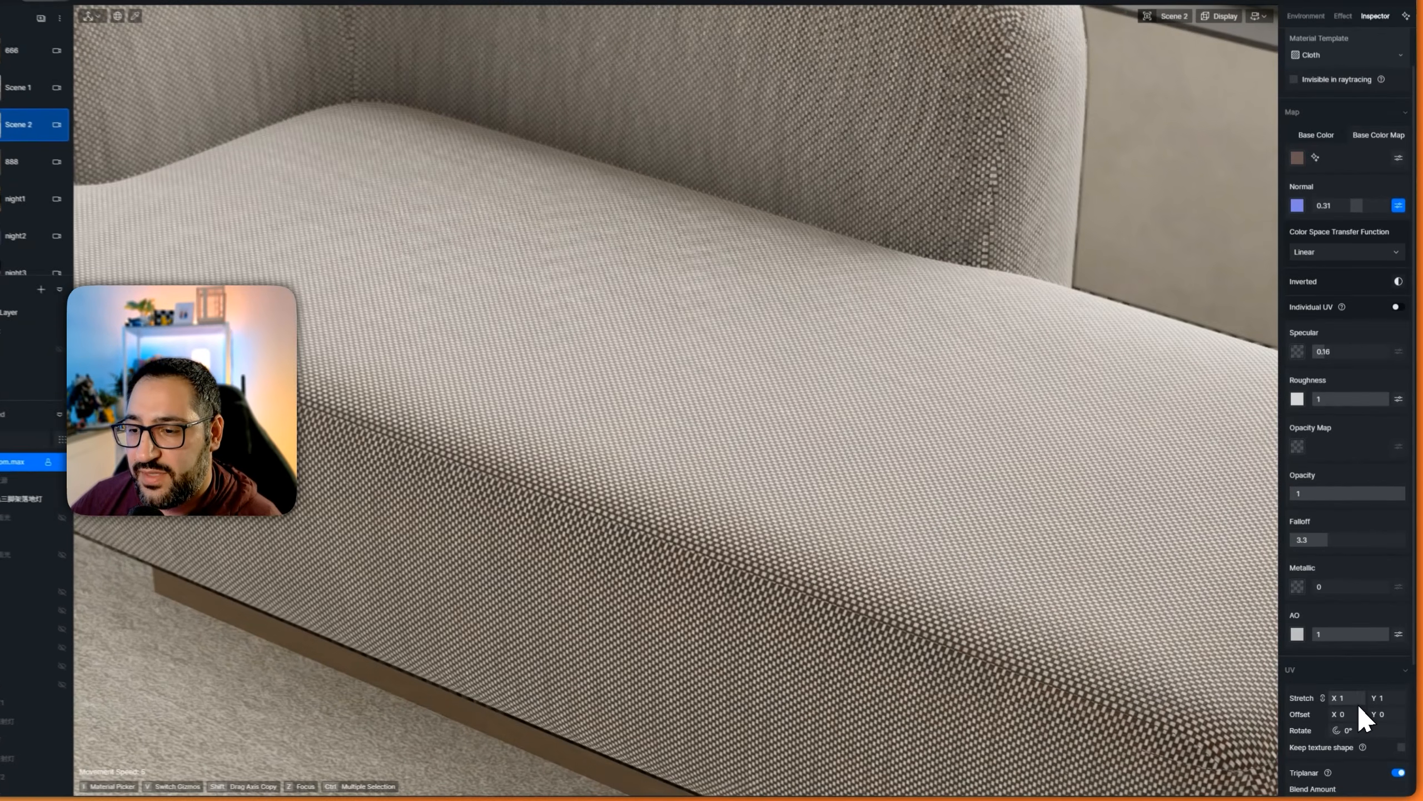
left_click(1353, 703)
type(".5")
key("Return")
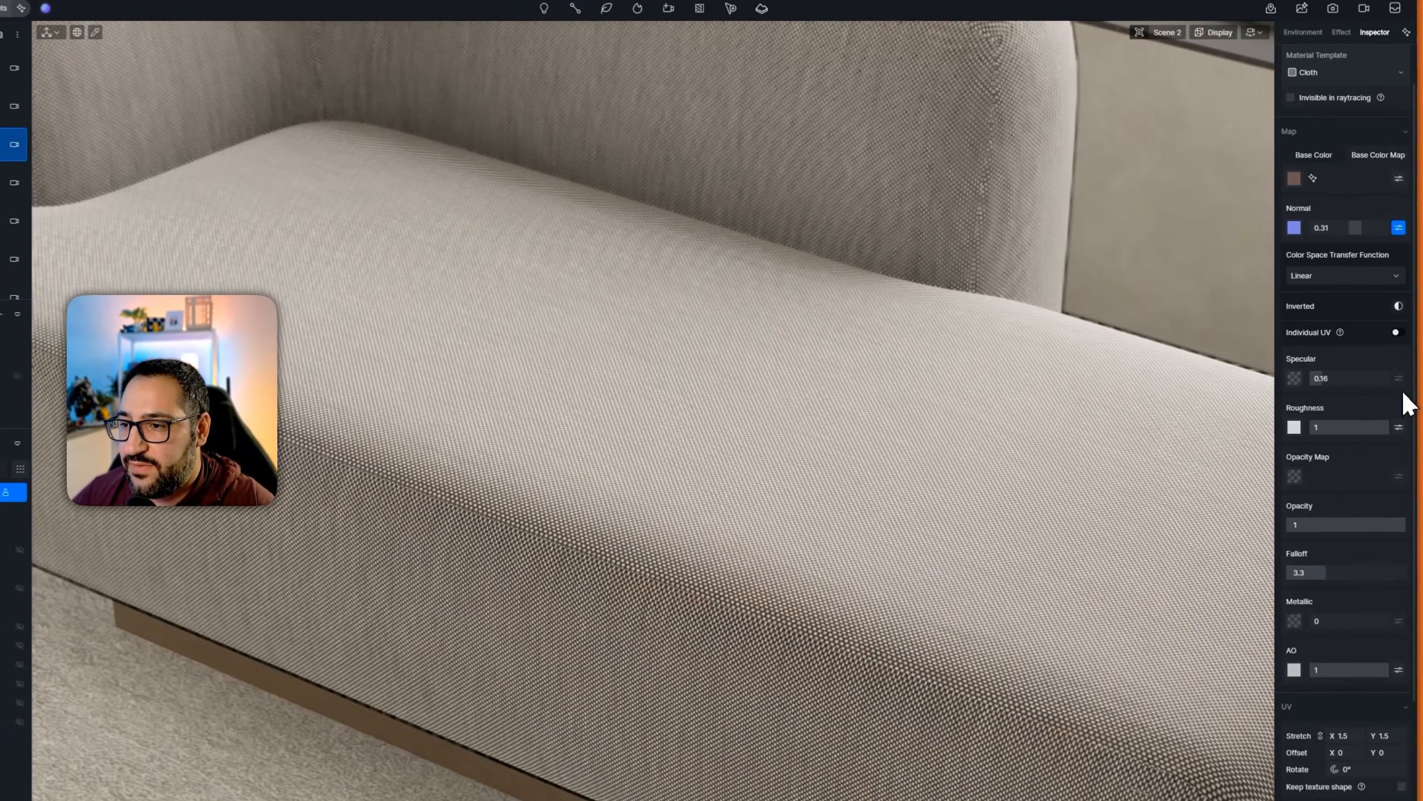
Step: Check the individual UV settings of the roughness and AO maps, and raise the cloth falloff to 5.7
left_click(1399, 427)
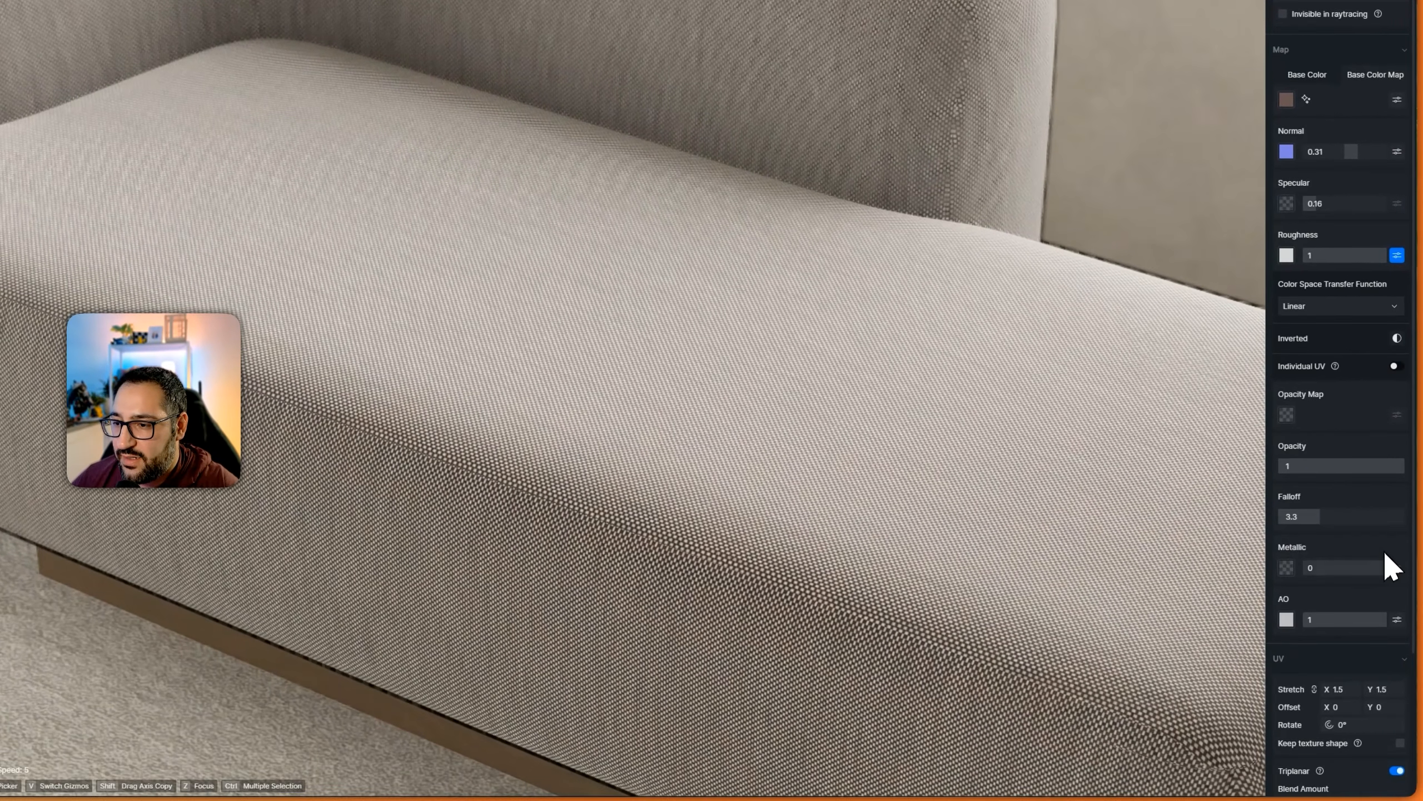
left_click(1395, 626)
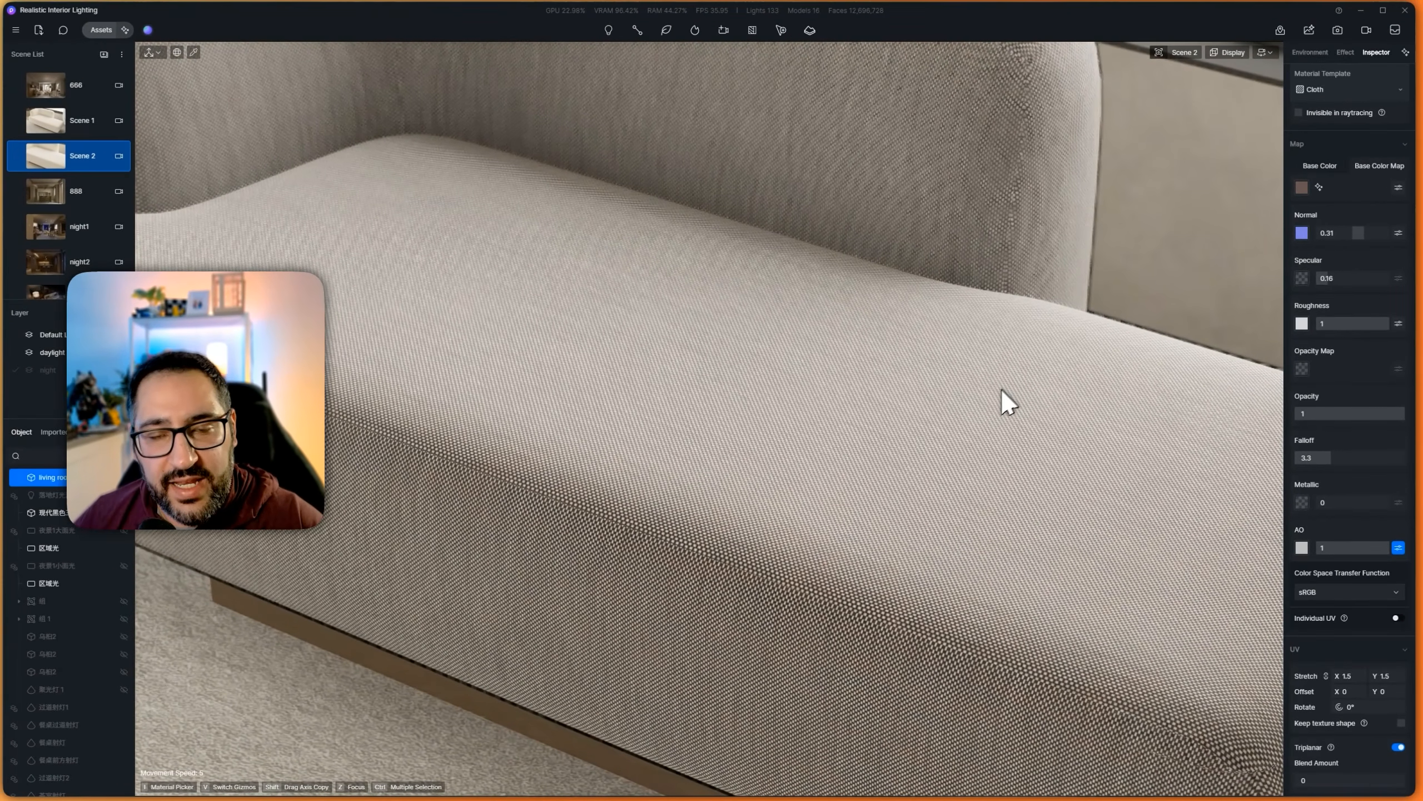
scroll(1364, 505, "up", 2)
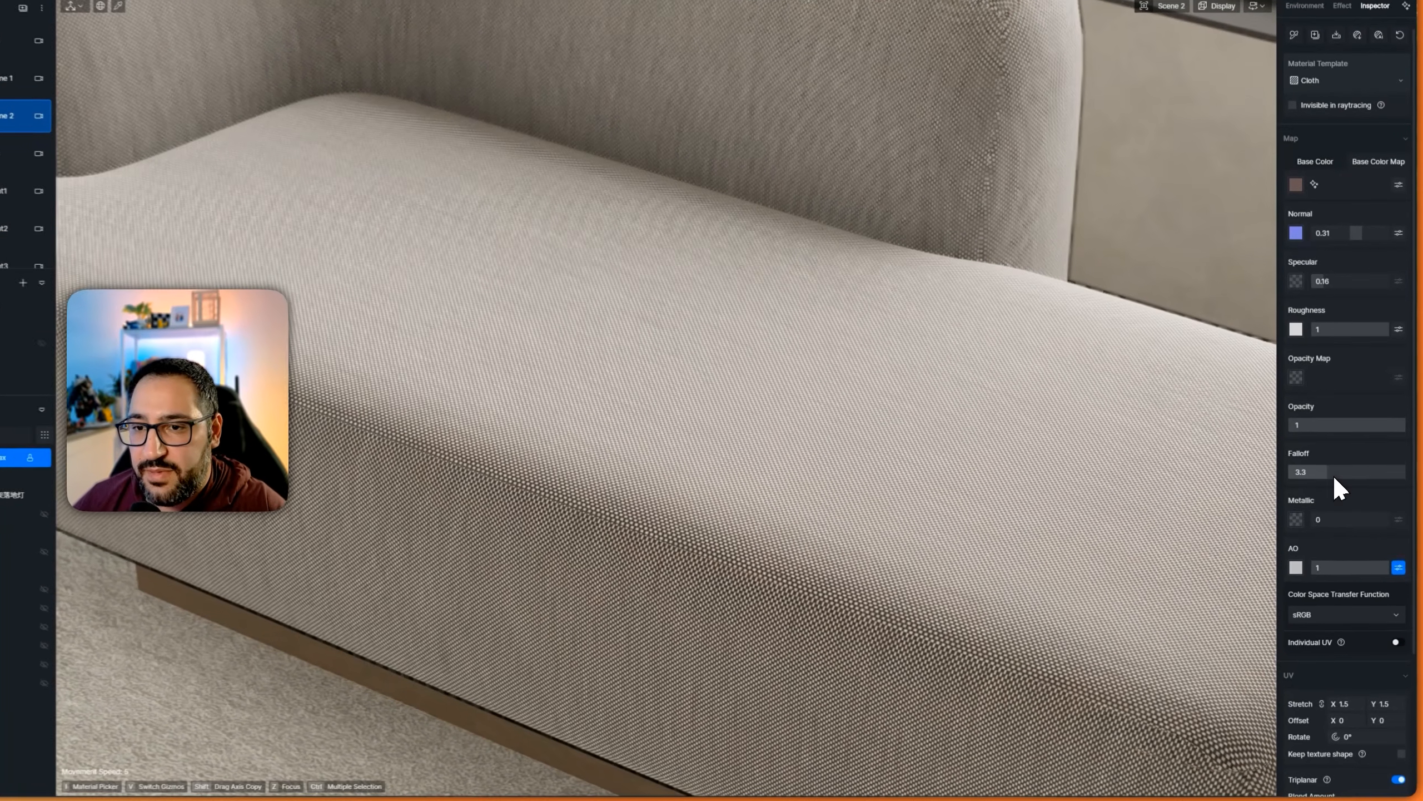
left_click_drag(1336, 492, 1354, 450)
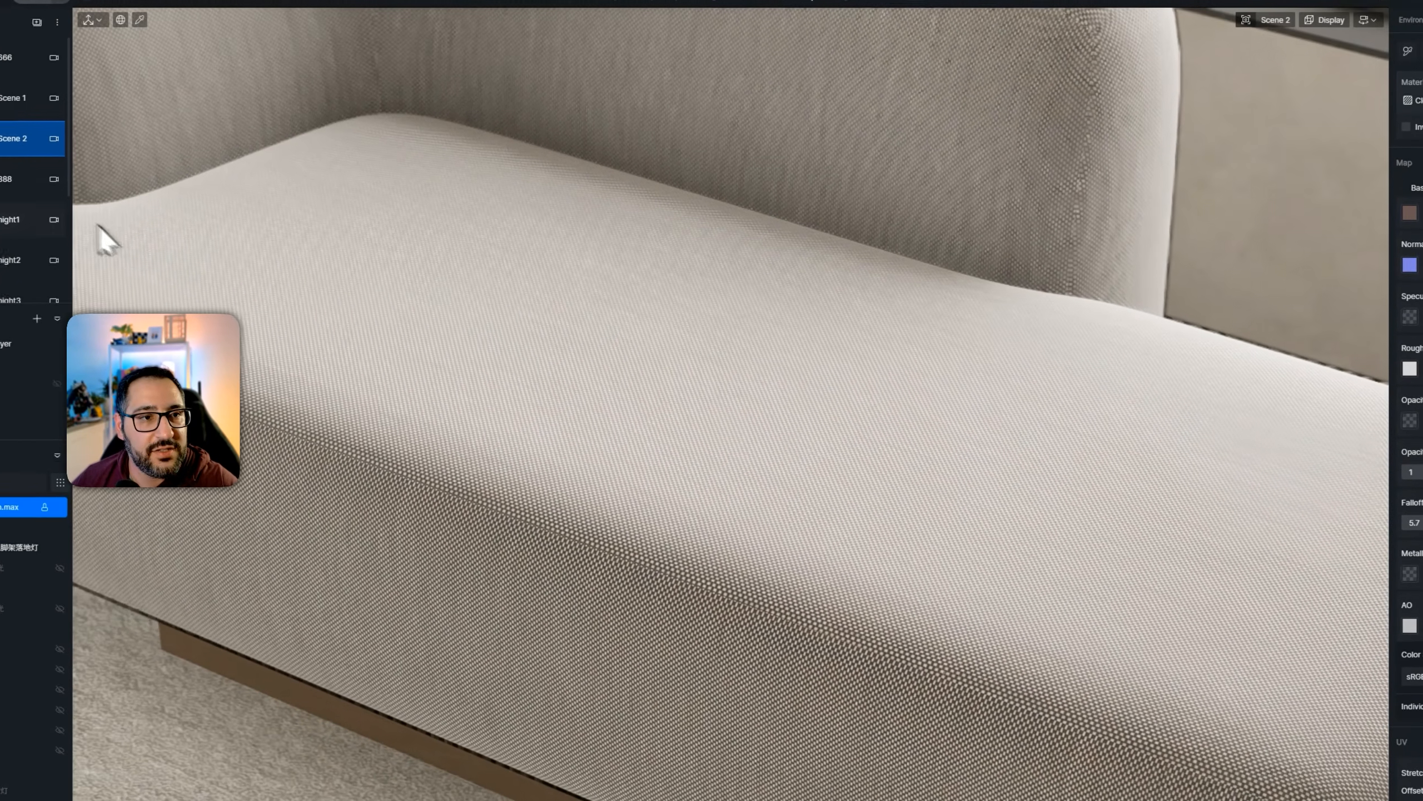
Step: From the Scene 1 view, tint the fabric's base color green using RGB values of 63, 184 and 68
left_click(11, 101)
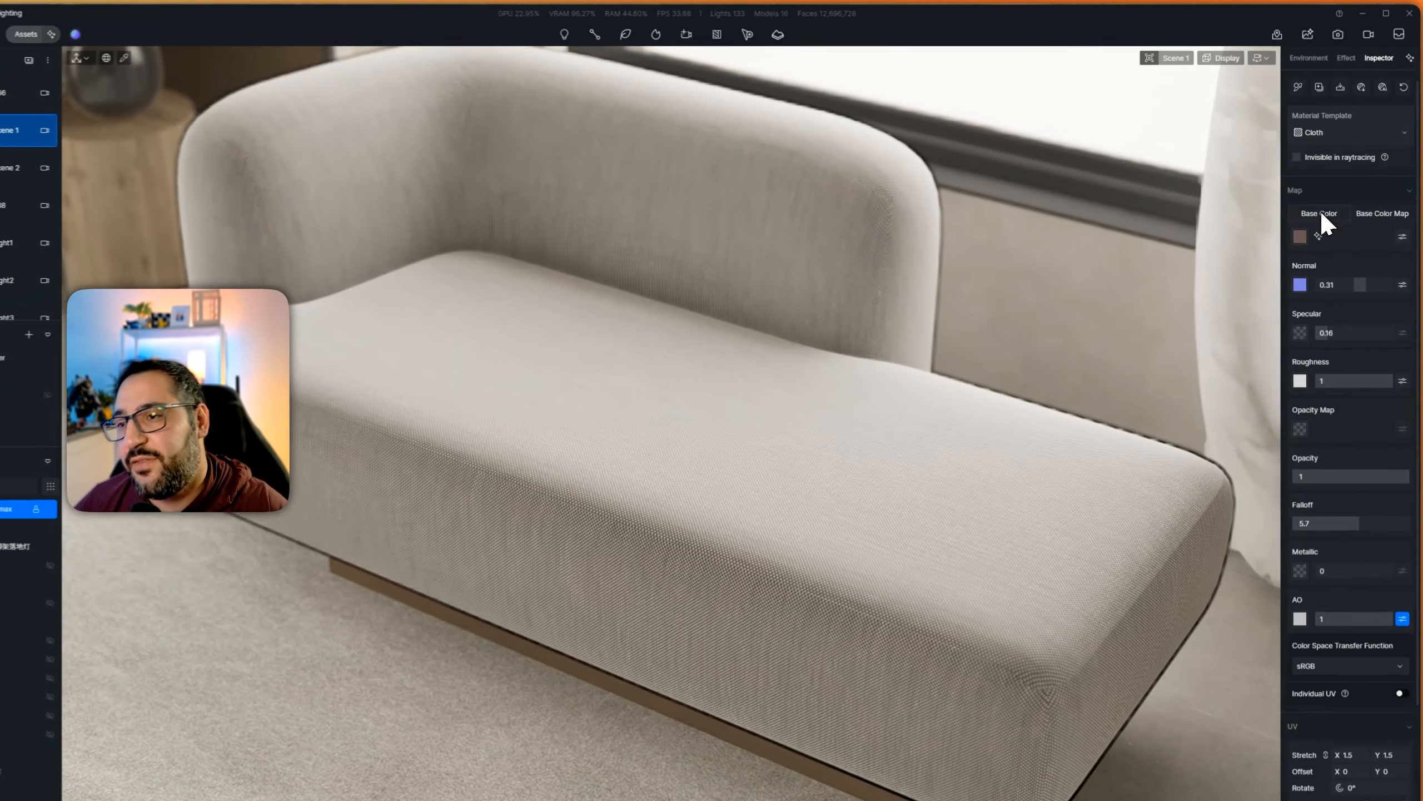
left_click(1299, 236)
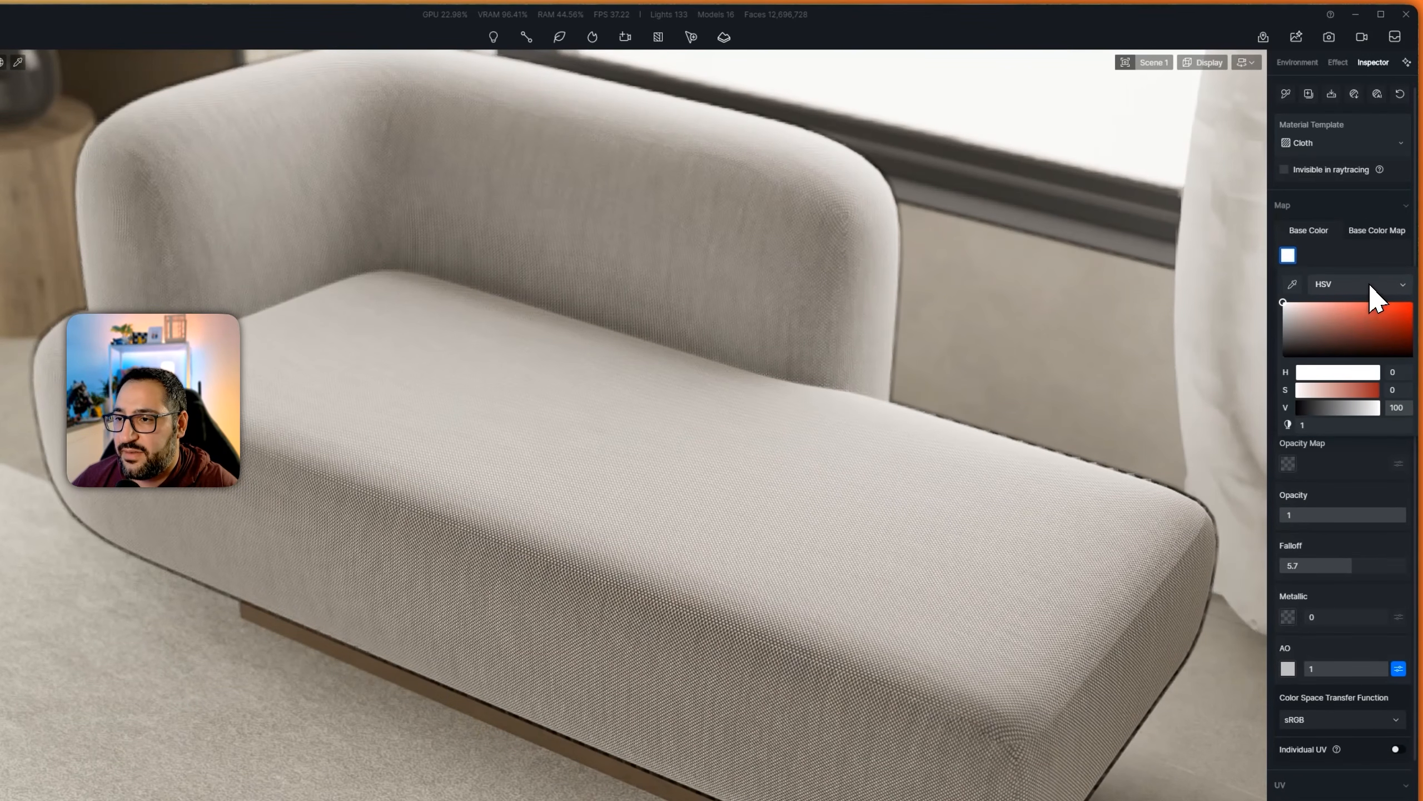
left_click(1368, 286)
left_click(1350, 317)
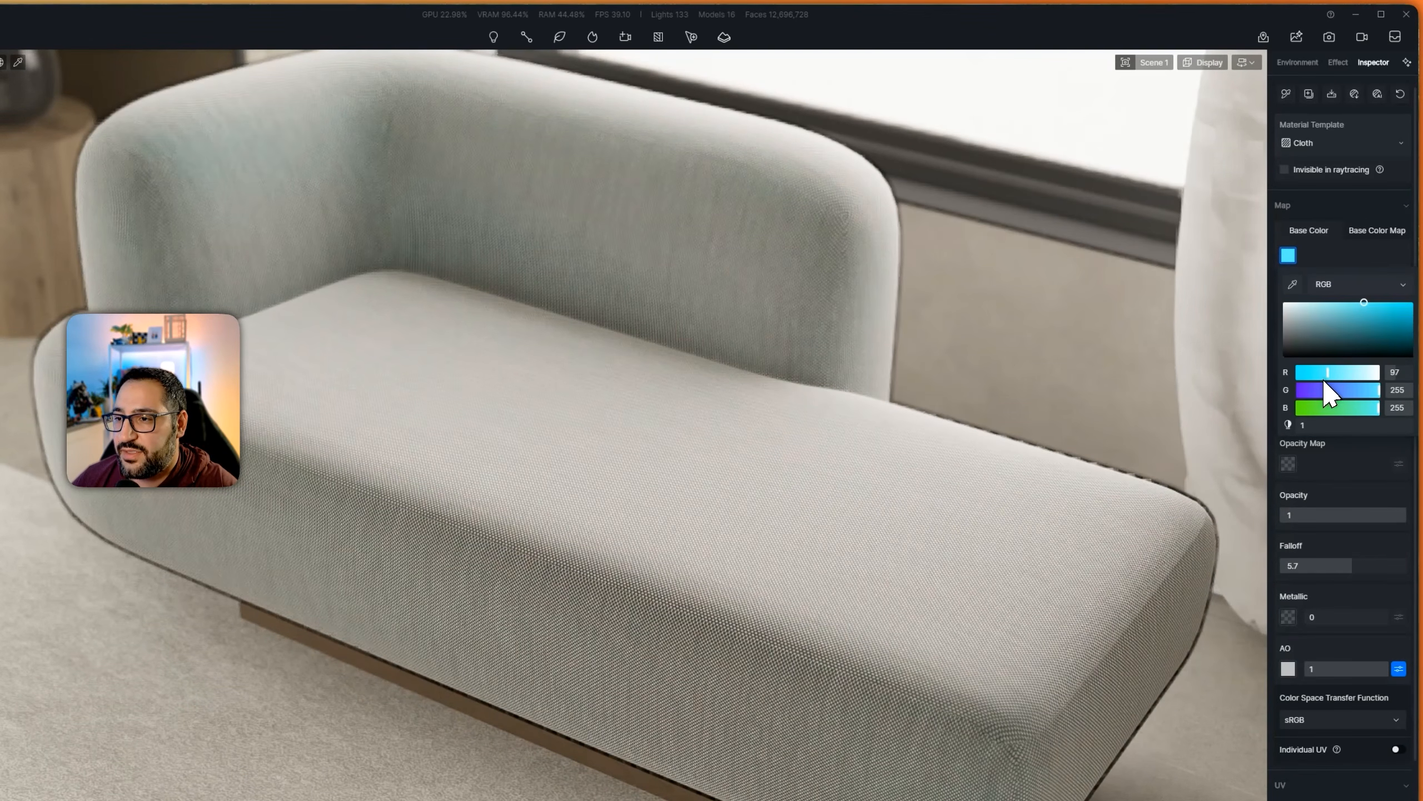
left_click(1333, 408)
left_click(1361, 315)
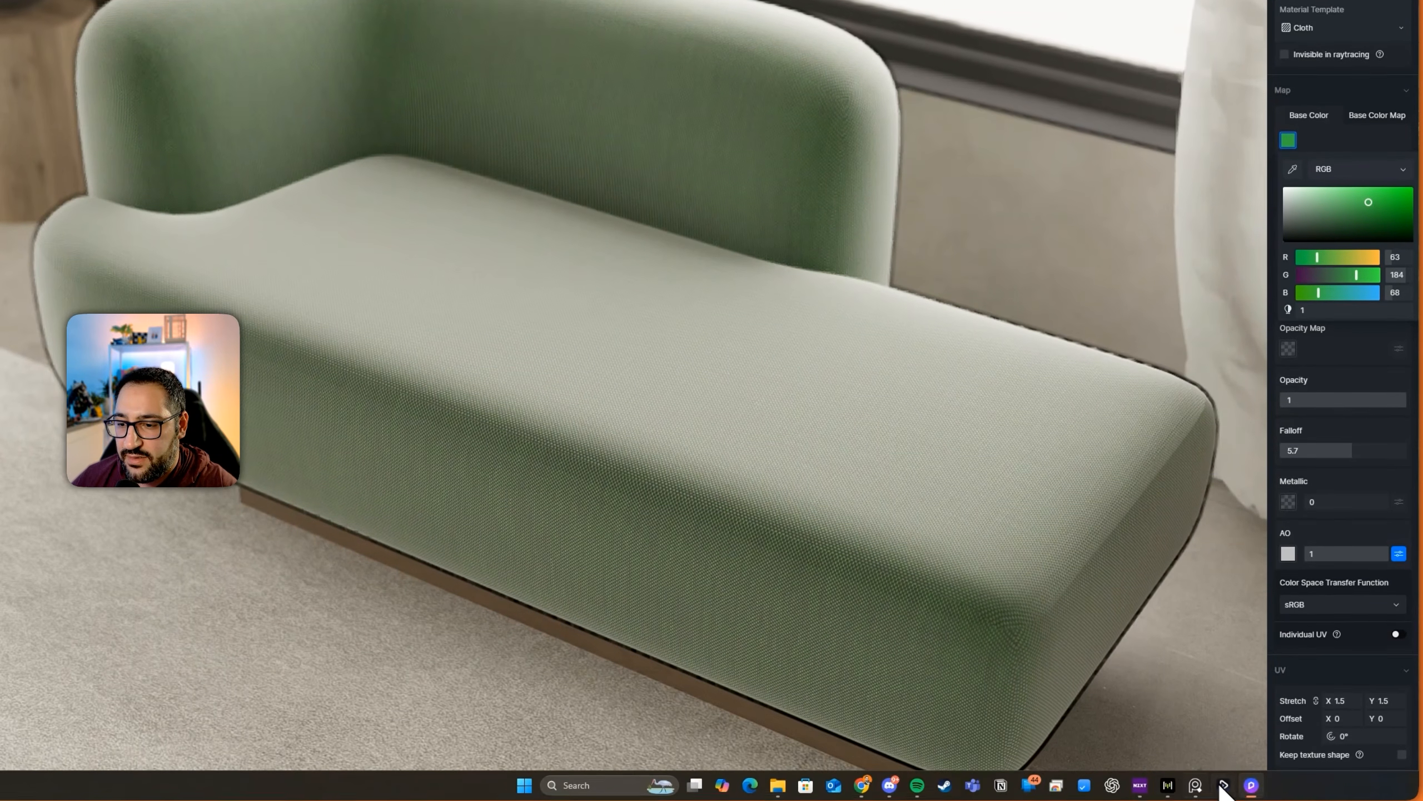
Step: Consult the sofa reference board and change the fabric's base color tint to cyan-blue, RGB 26, 224, 226
left_click(1222, 787)
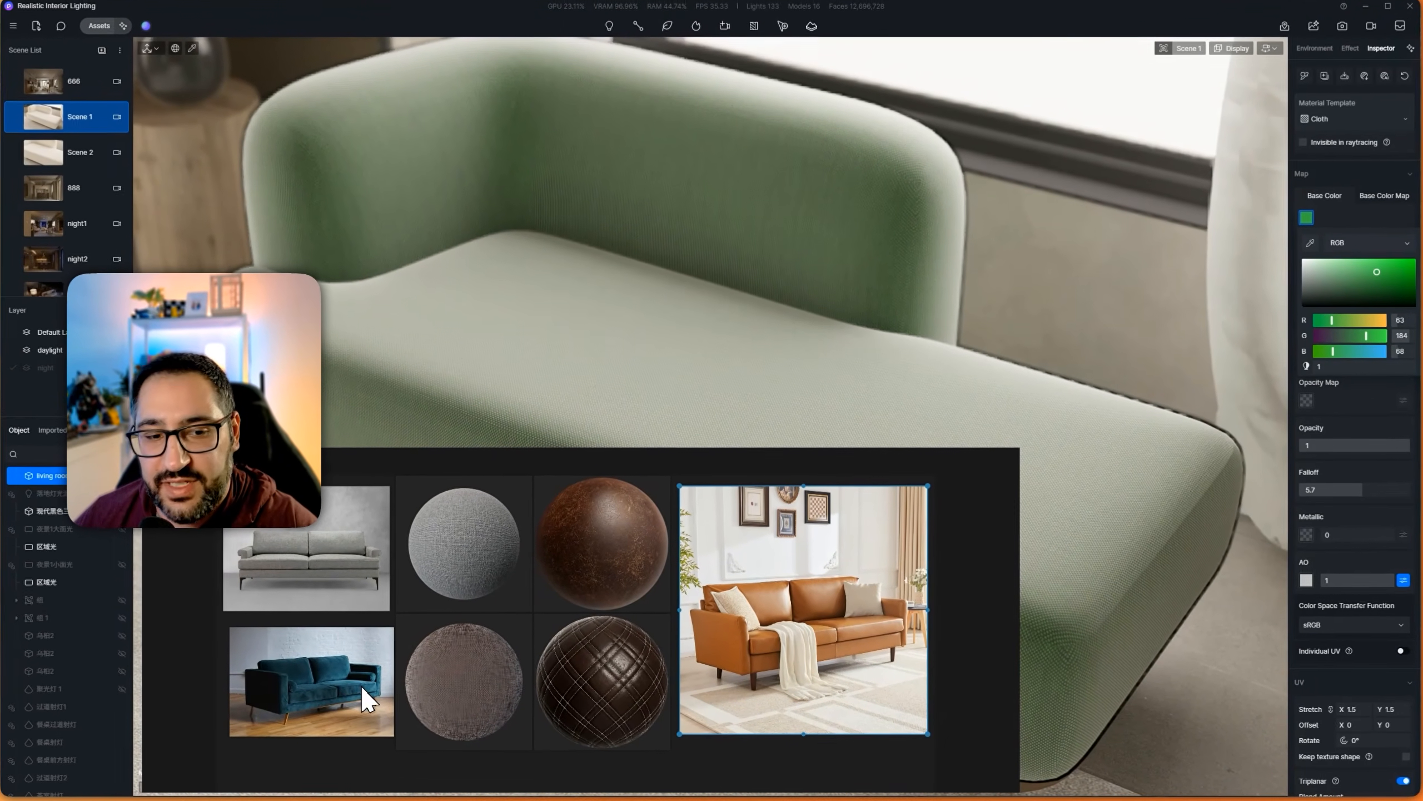
left_click(1235, 393)
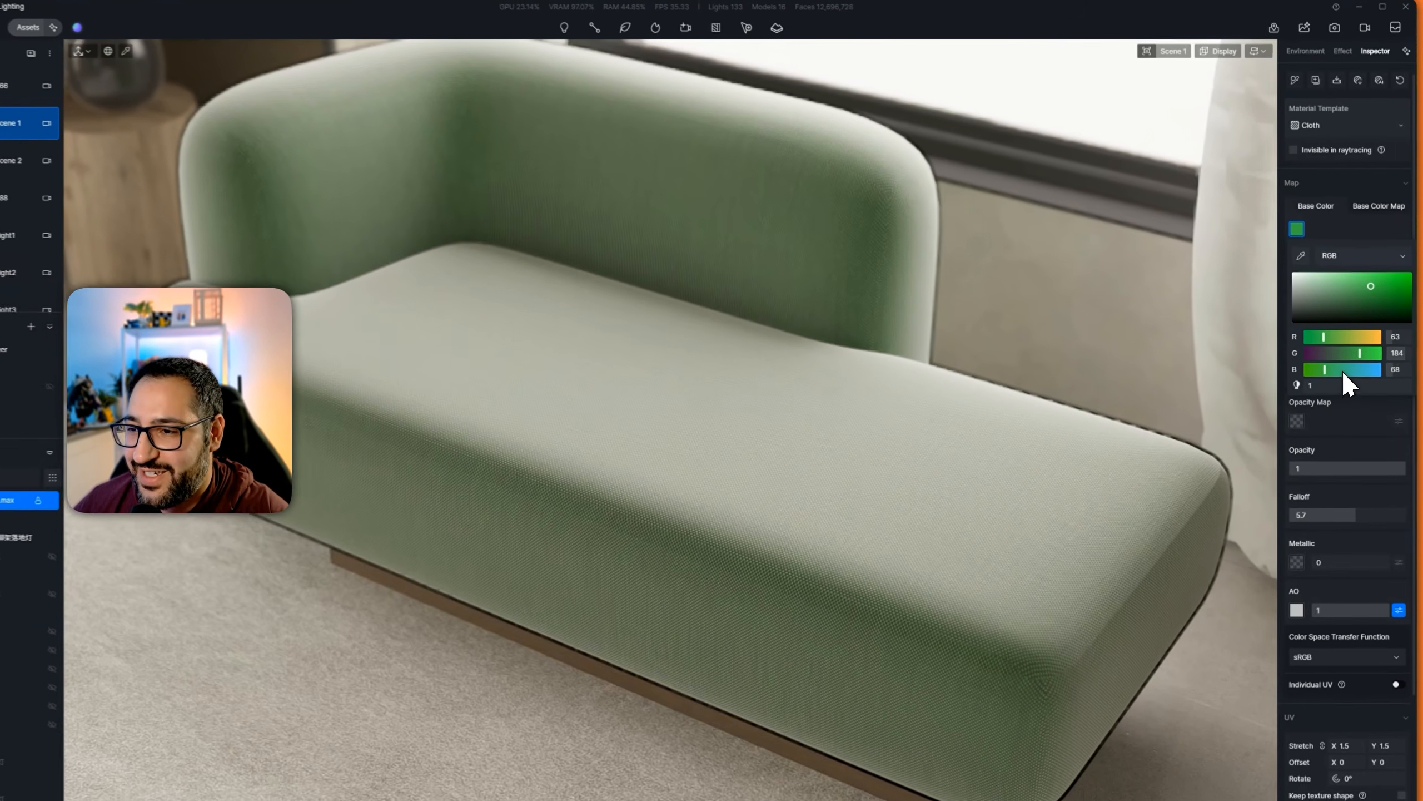
left_click(1361, 370)
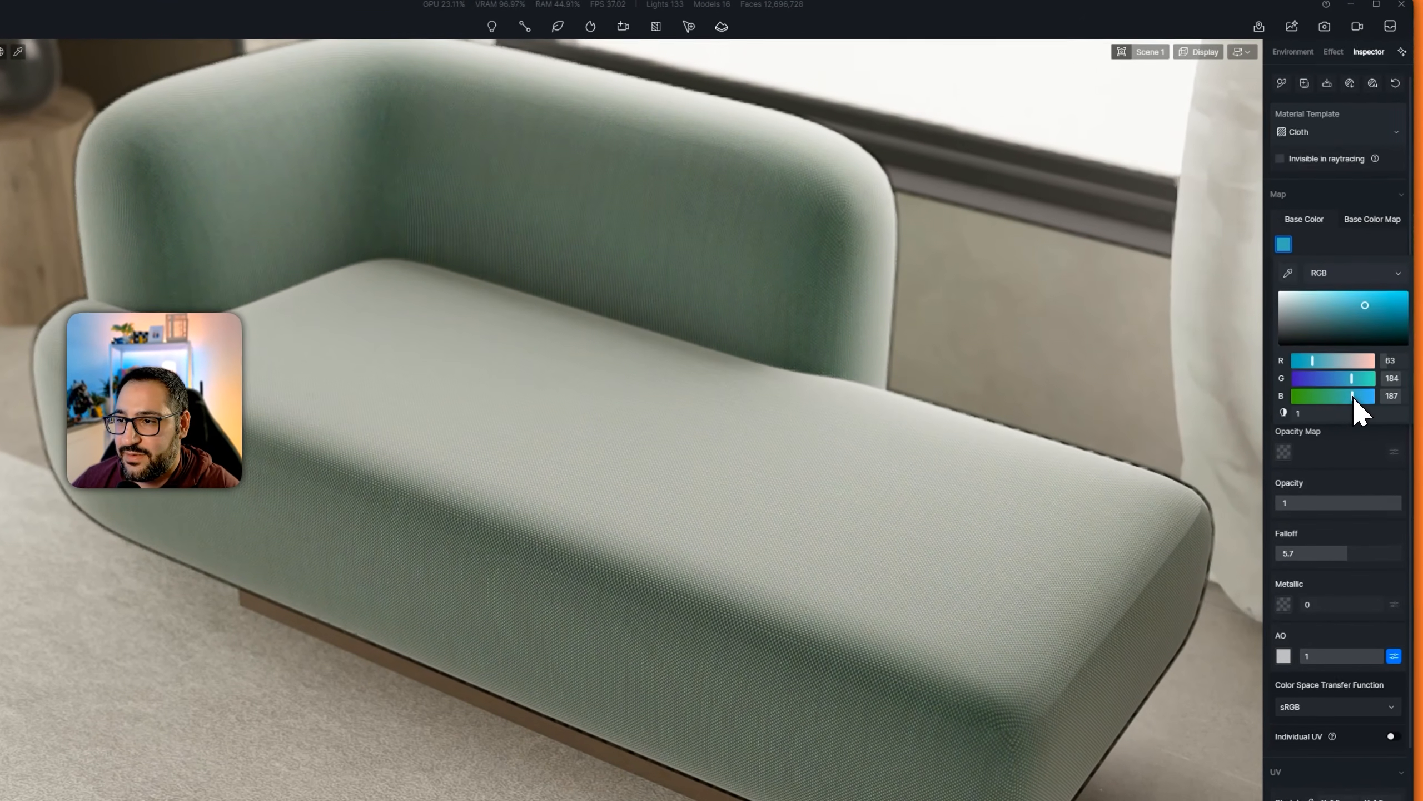
left_click(1368, 317)
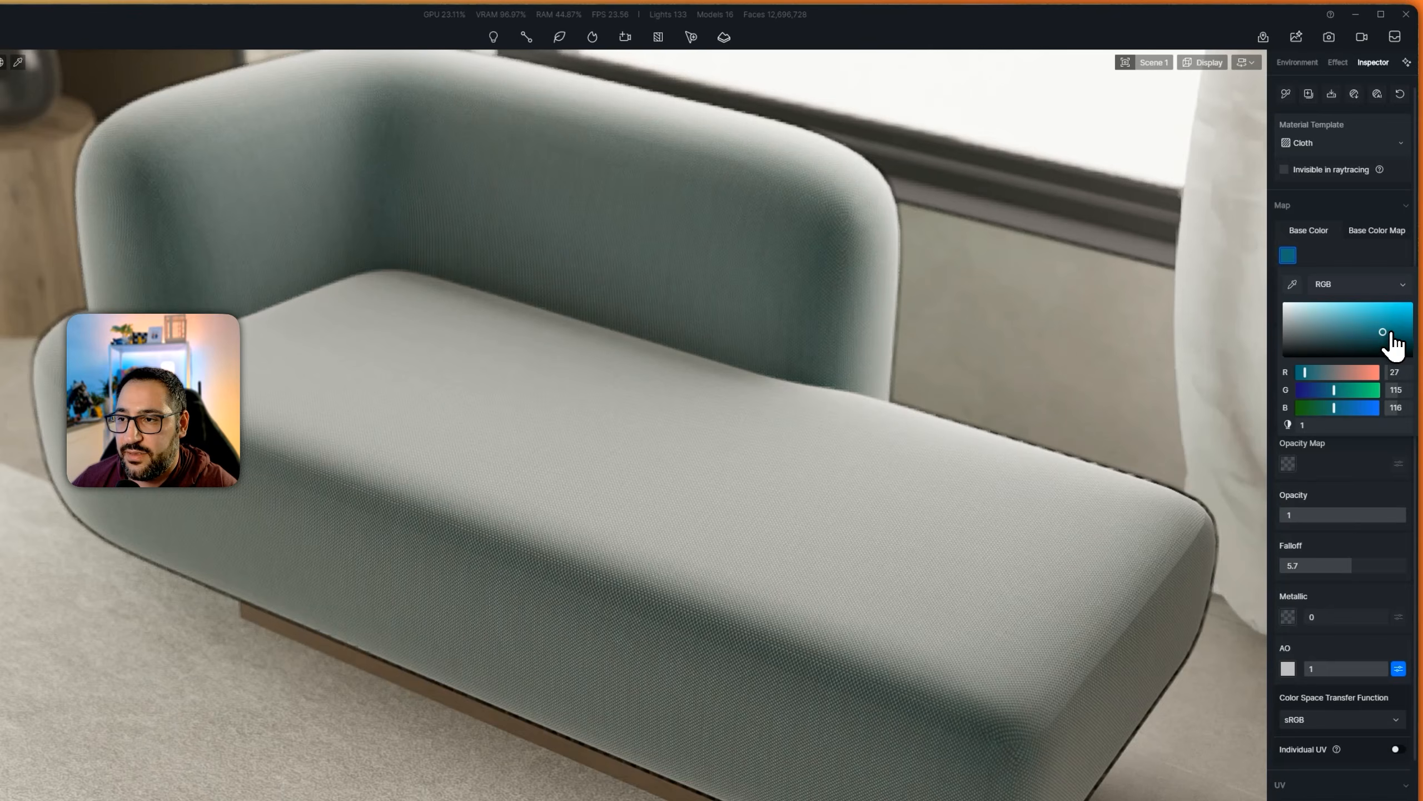
left_click(1396, 312)
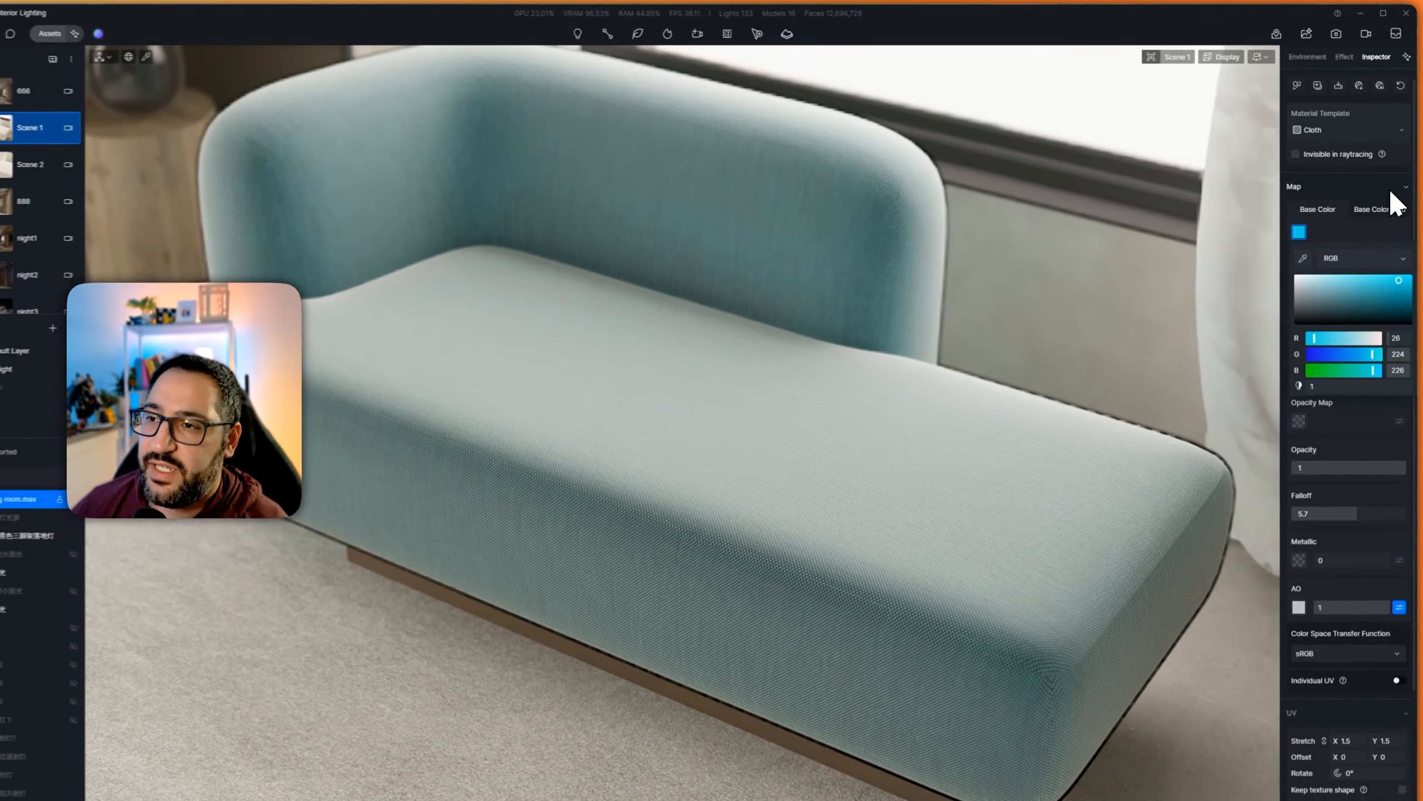
Step: Reset the sofa's cloth material and reveal its map settings again
left_click(1395, 181)
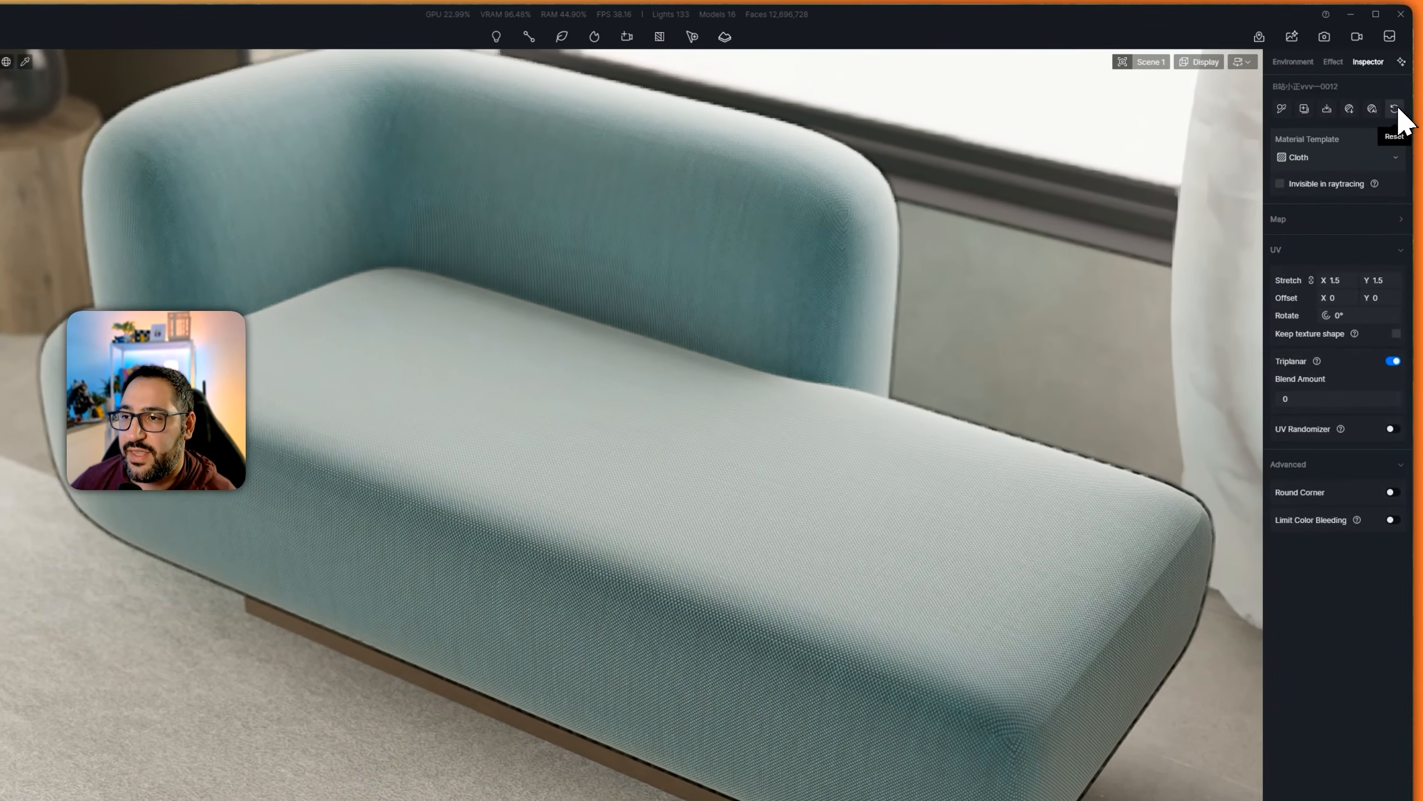
left_click(1398, 110)
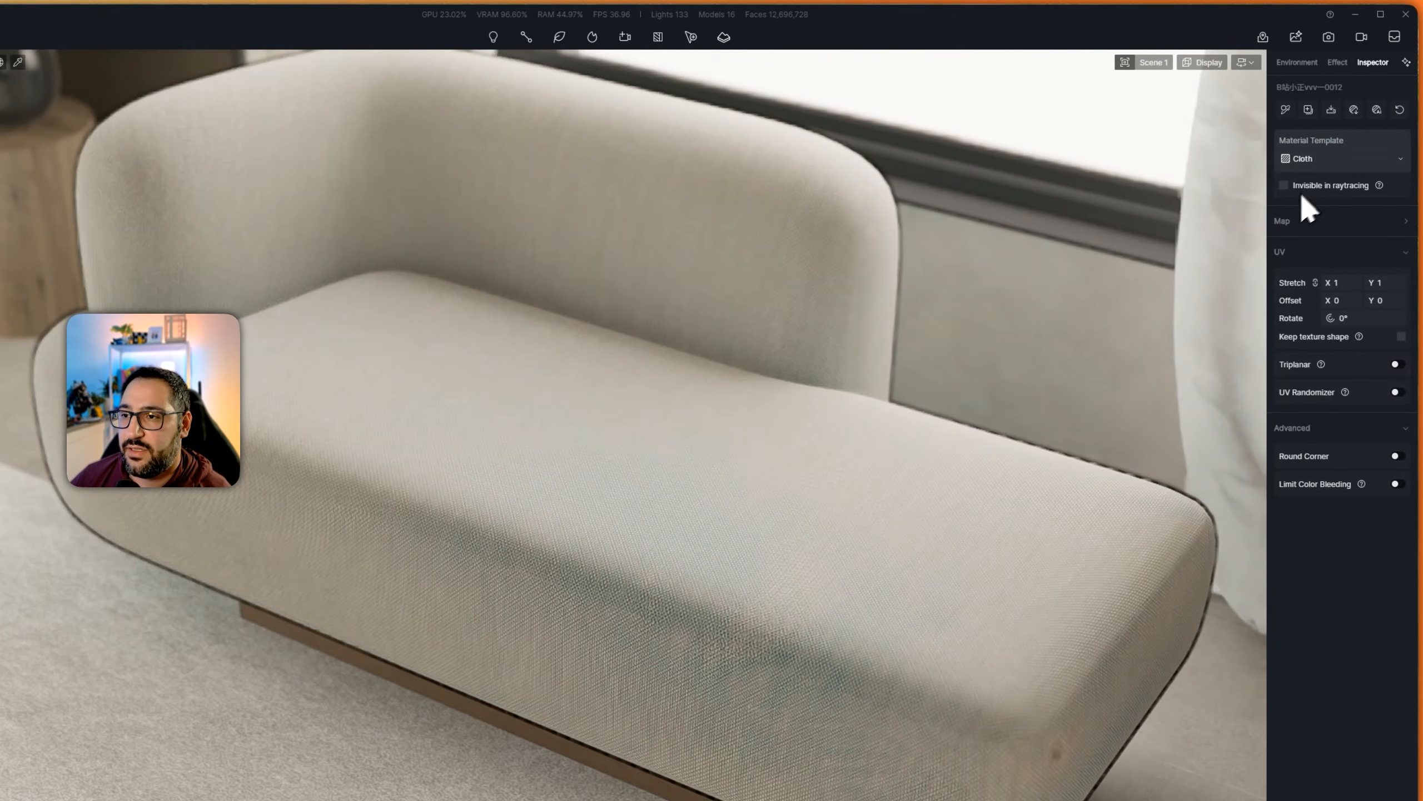
left_click(1340, 227)
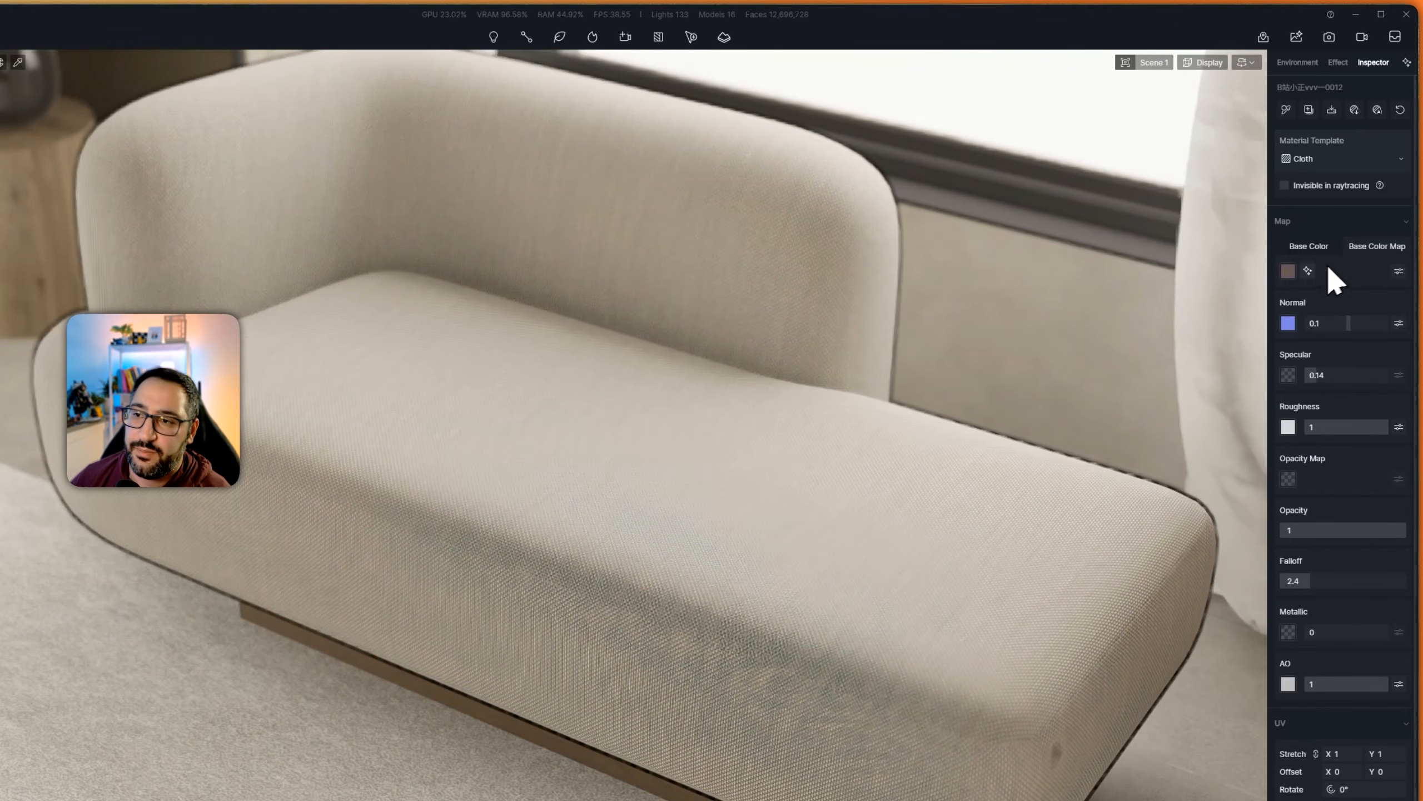
left_click(1288, 271)
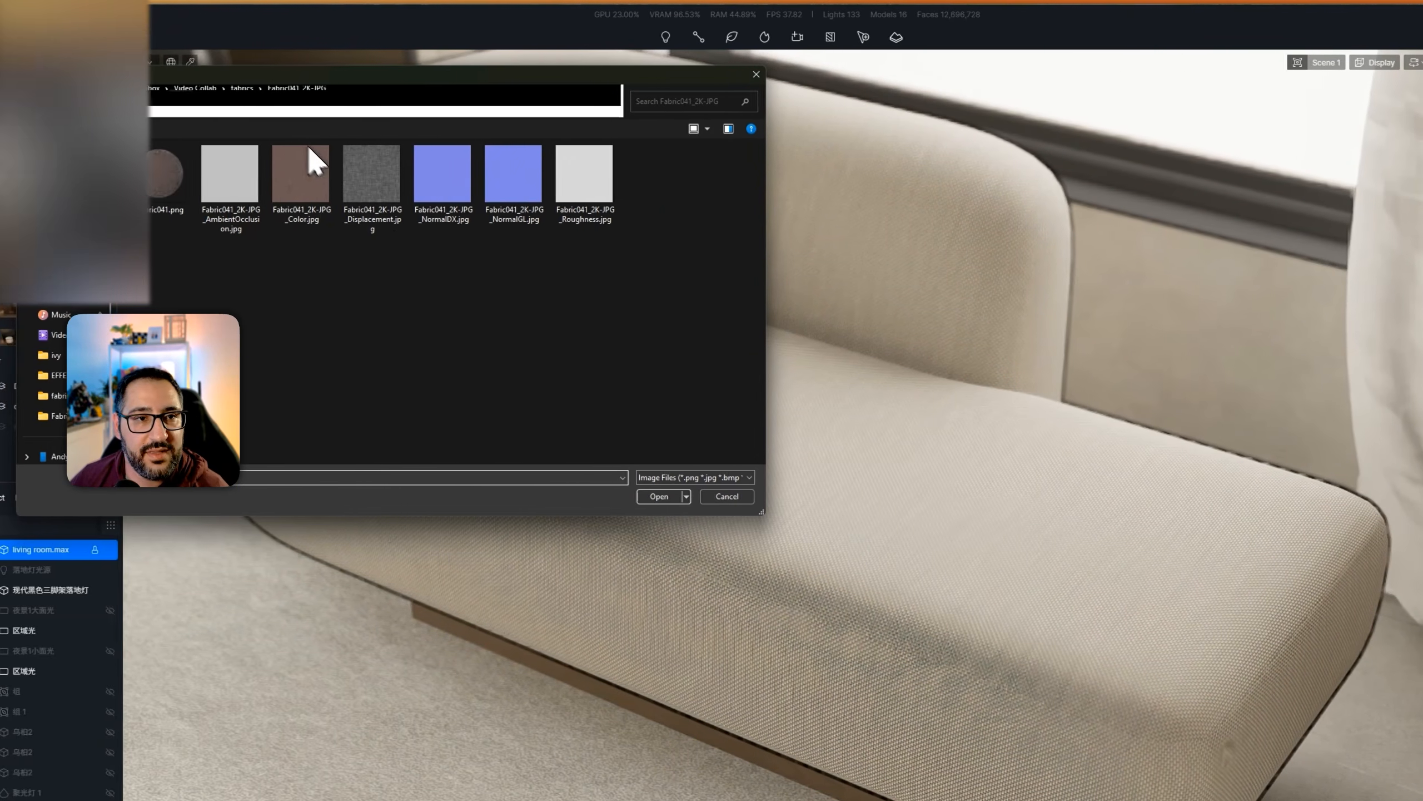
left_click(276, 91)
double_click(308, 205)
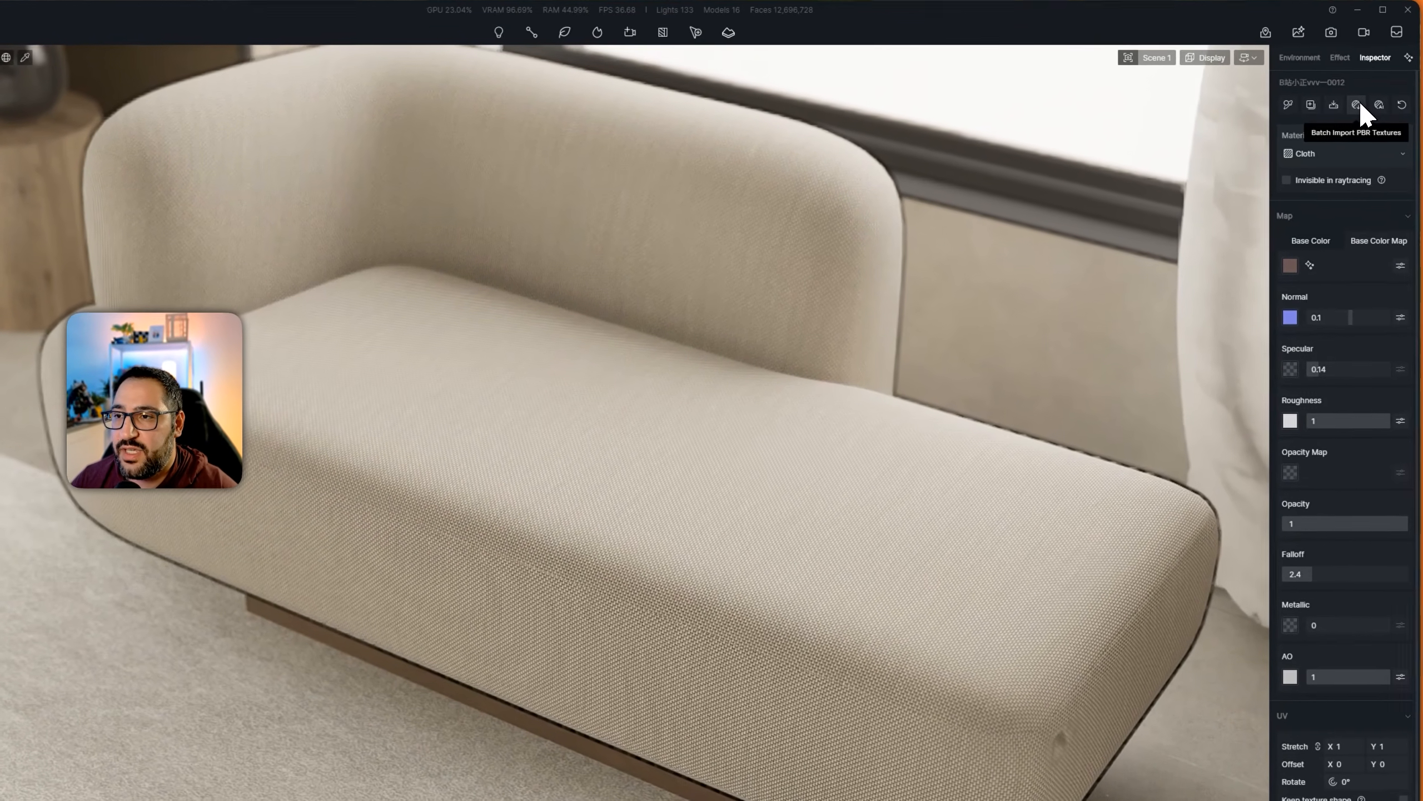
Step: Batch import the PBR texture maps from the Fabric041_2K-JPG folder into the sofa material
left_click(1398, 78)
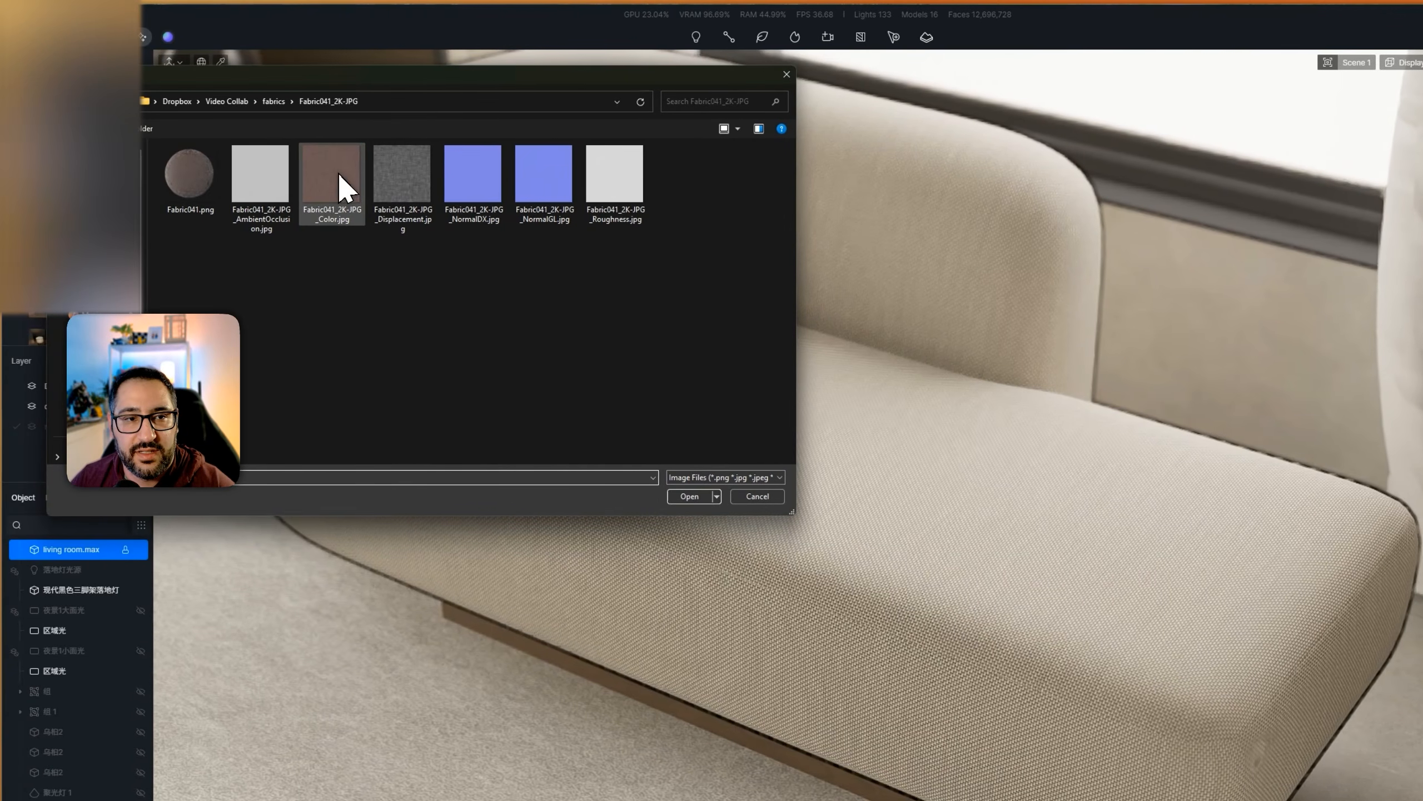
left_click_drag(224, 142, 671, 179)
left_click(691, 496)
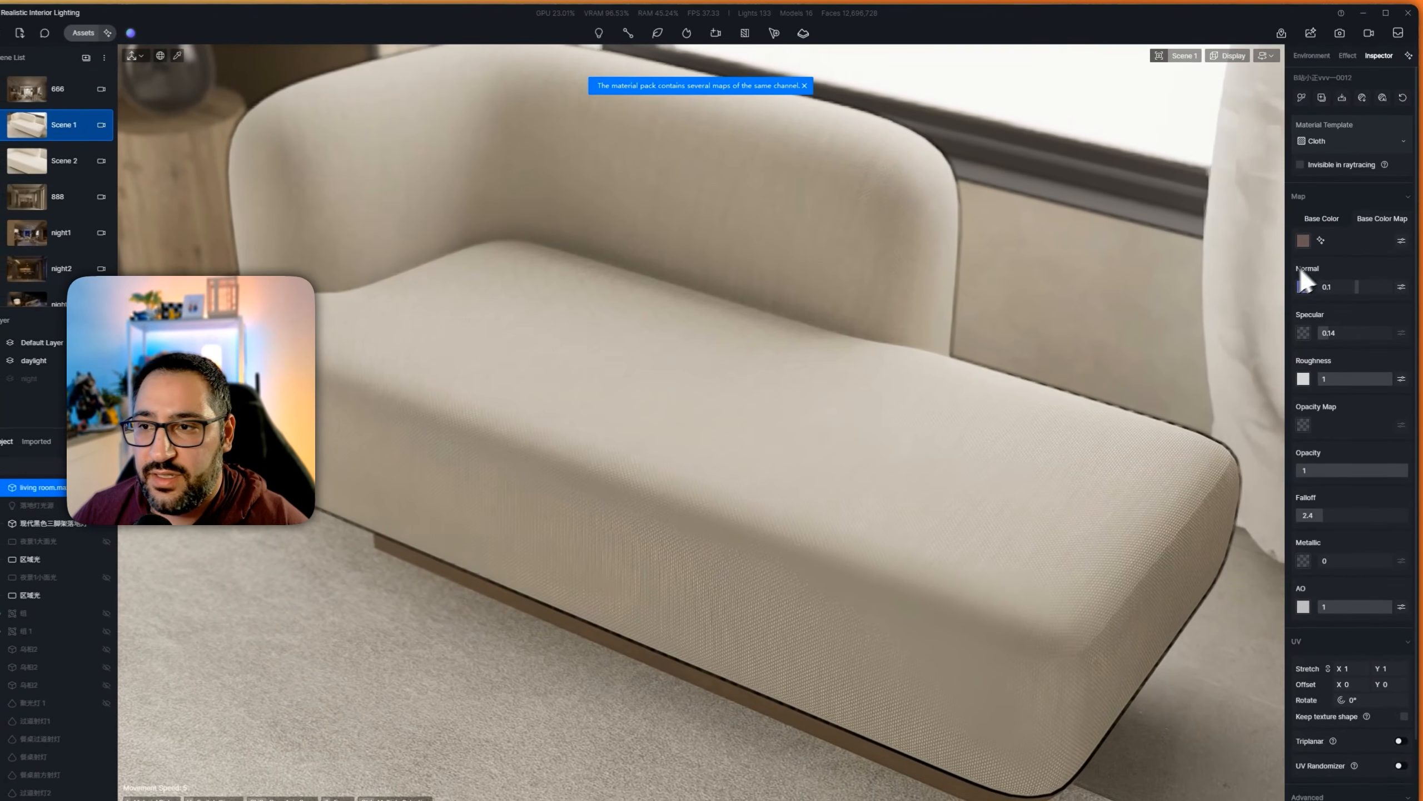
Step: Set the base color map's saturation and brightness adjustments to 0
left_click(1406, 246)
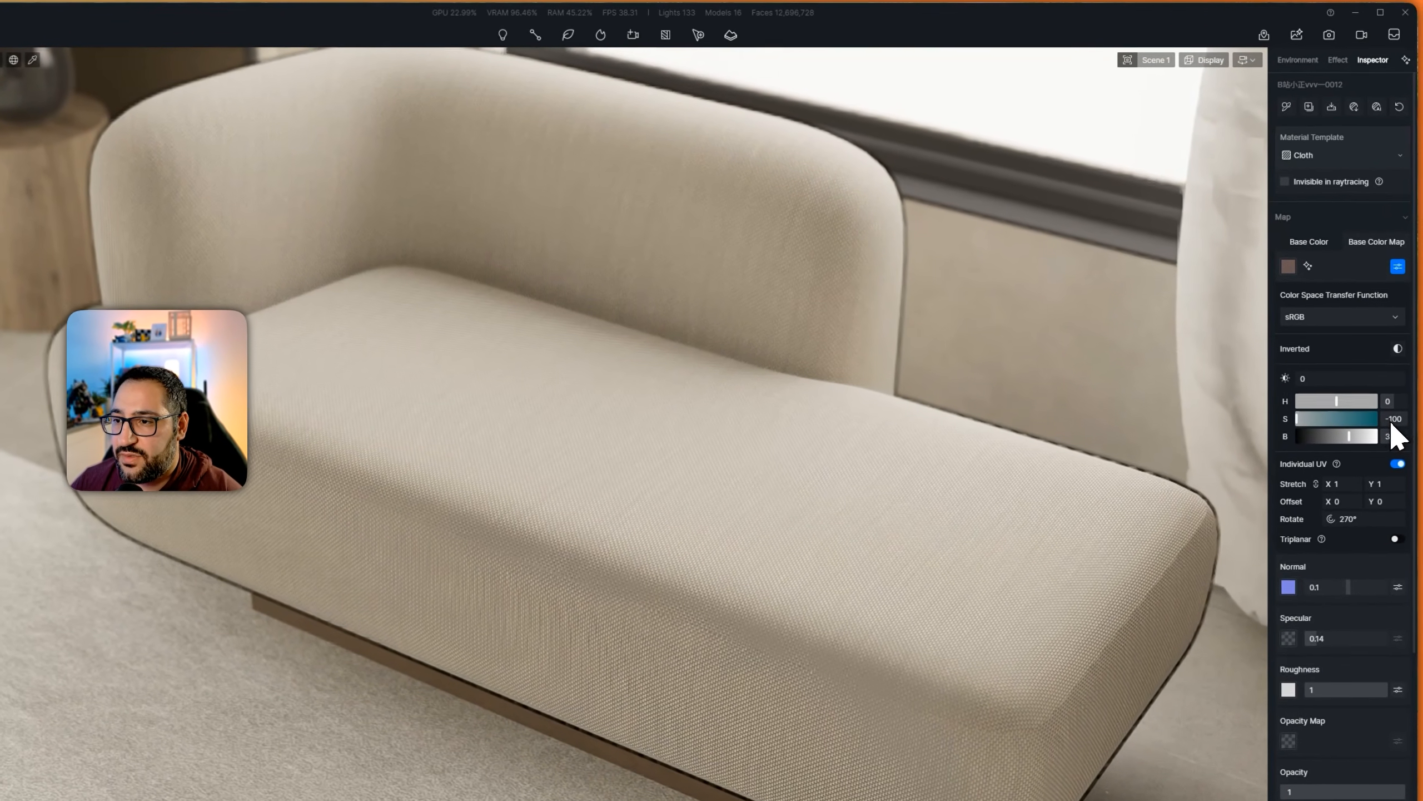
left_click(1395, 415)
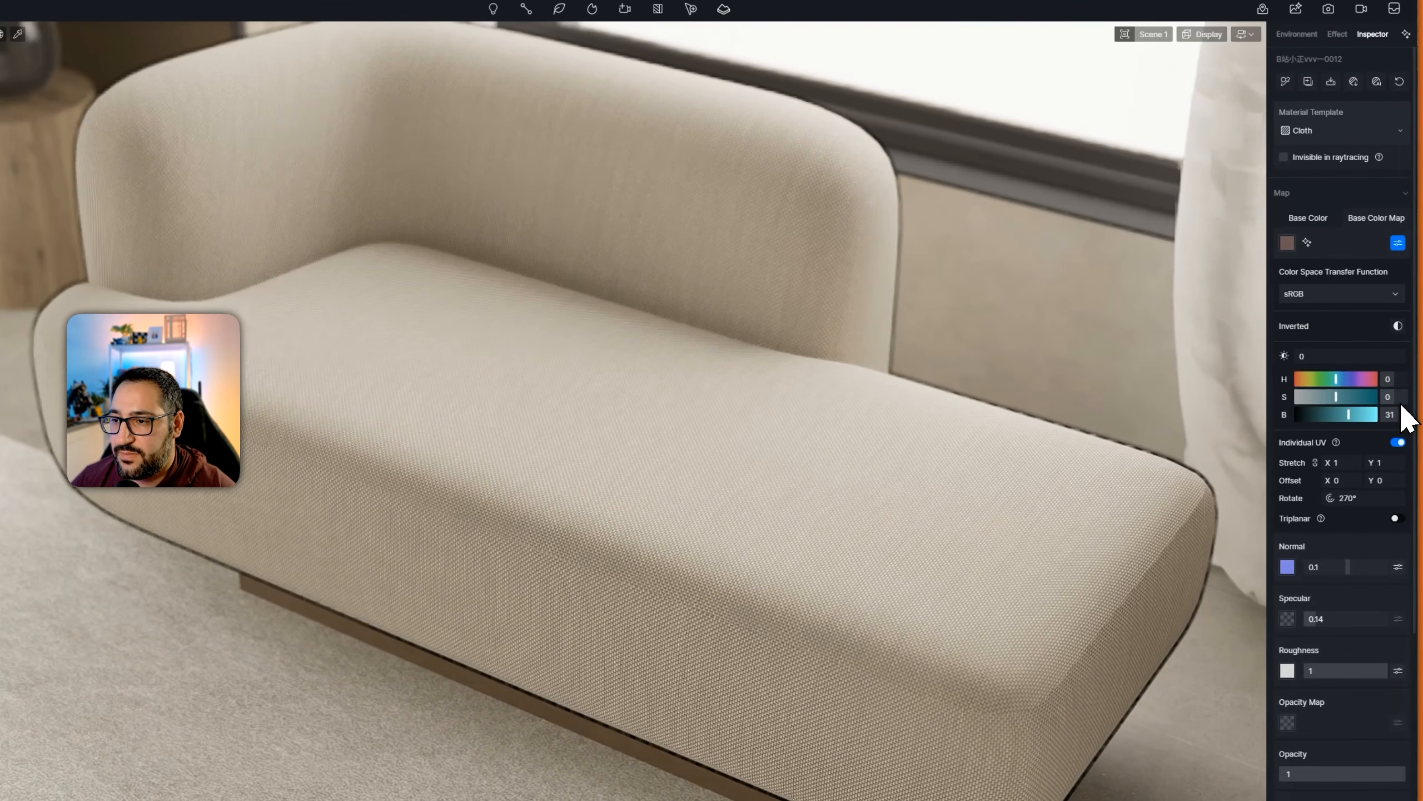
key("Return")
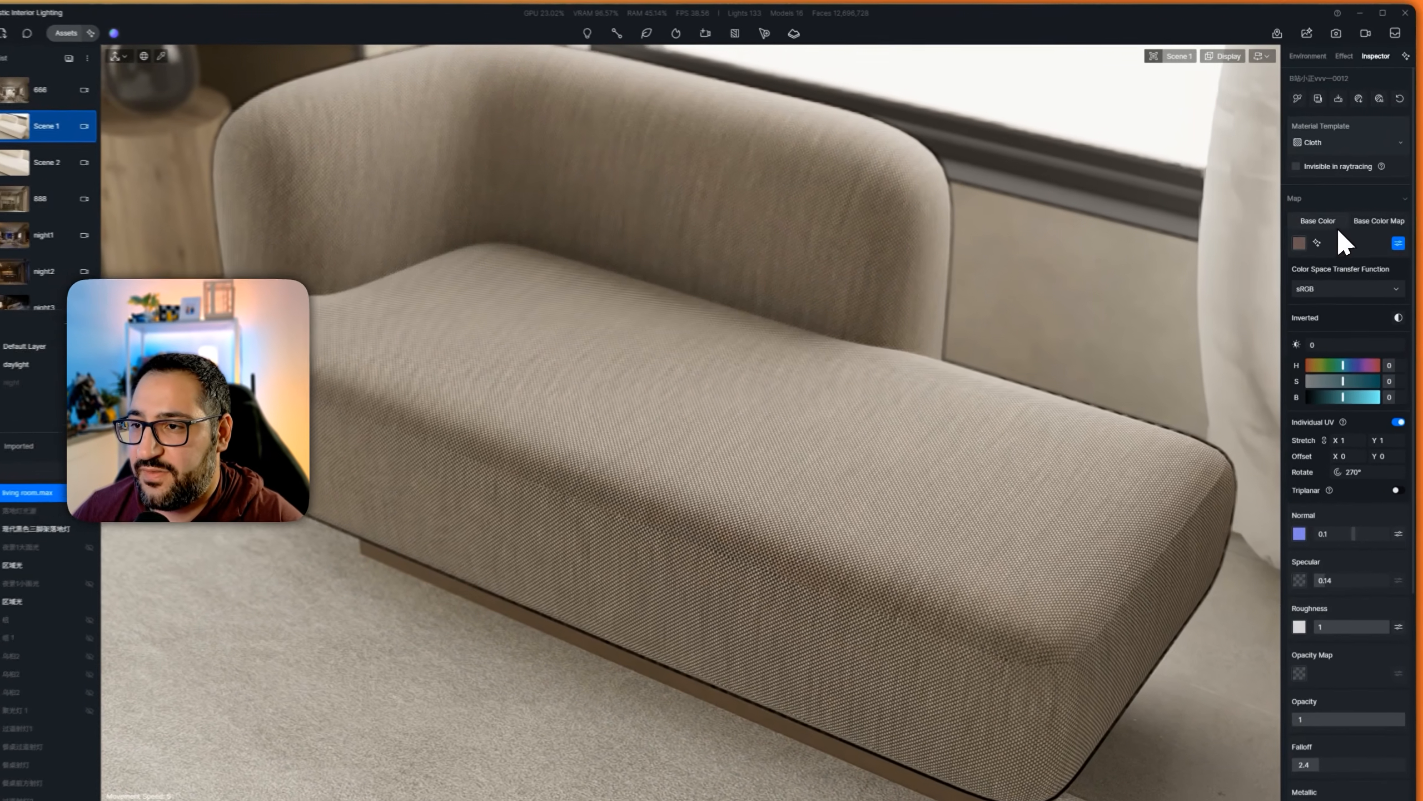
Step: Try neutral grey tints of RGB 99 and 199 on the fabric's base color, and settle on an amber-orange tint
left_click(1335, 217)
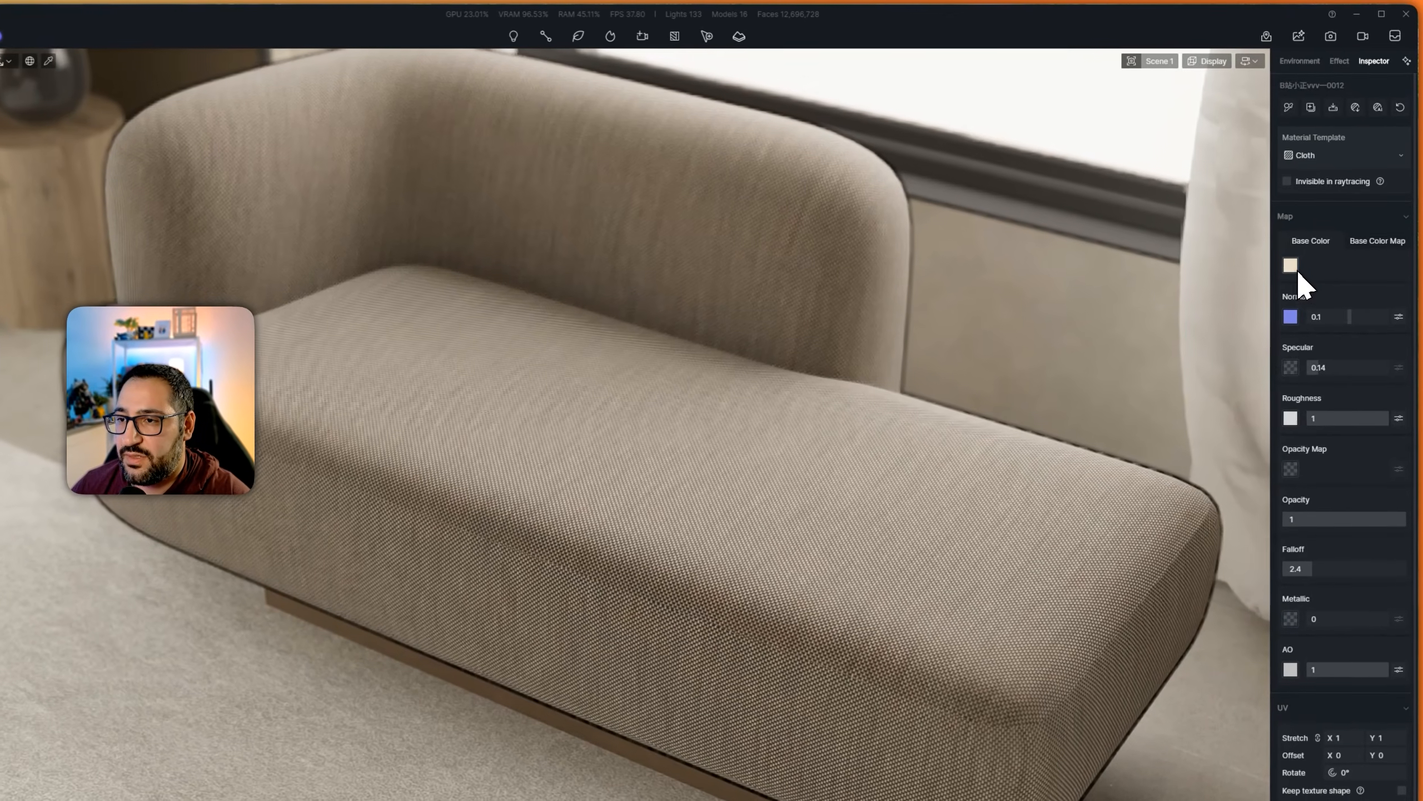
left_click(1293, 258)
left_click(1280, 350)
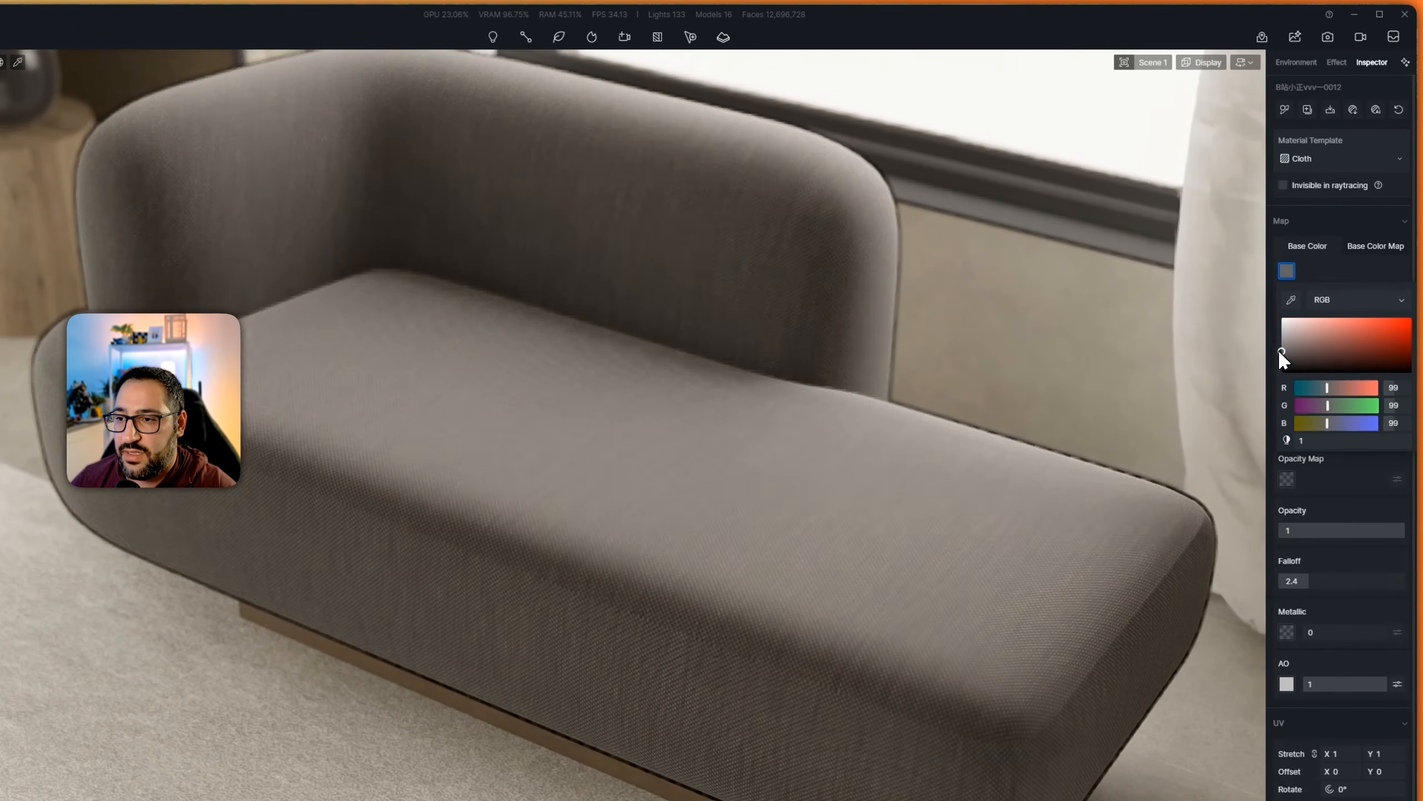
left_click_drag(1273, 338, 1286, 332)
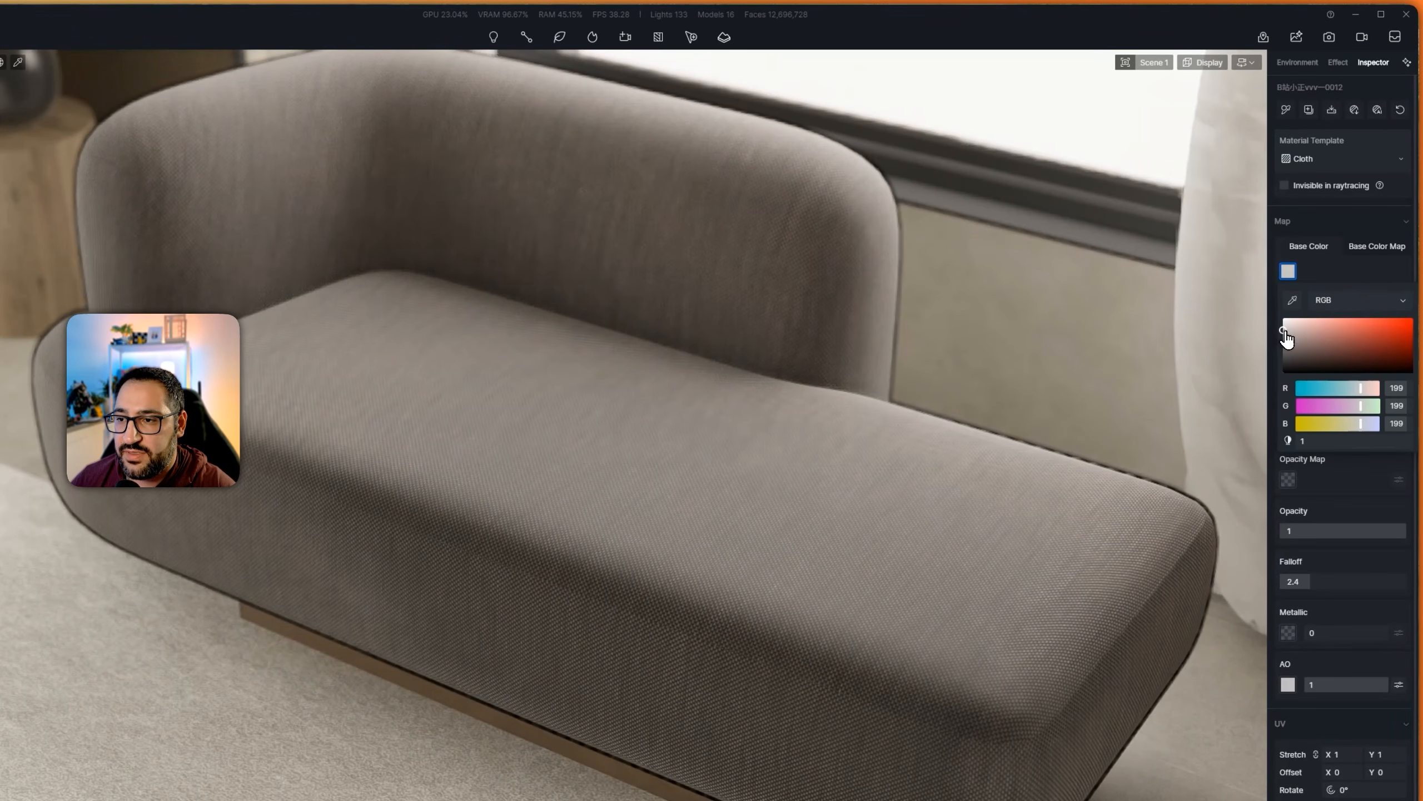
left_click(1368, 339)
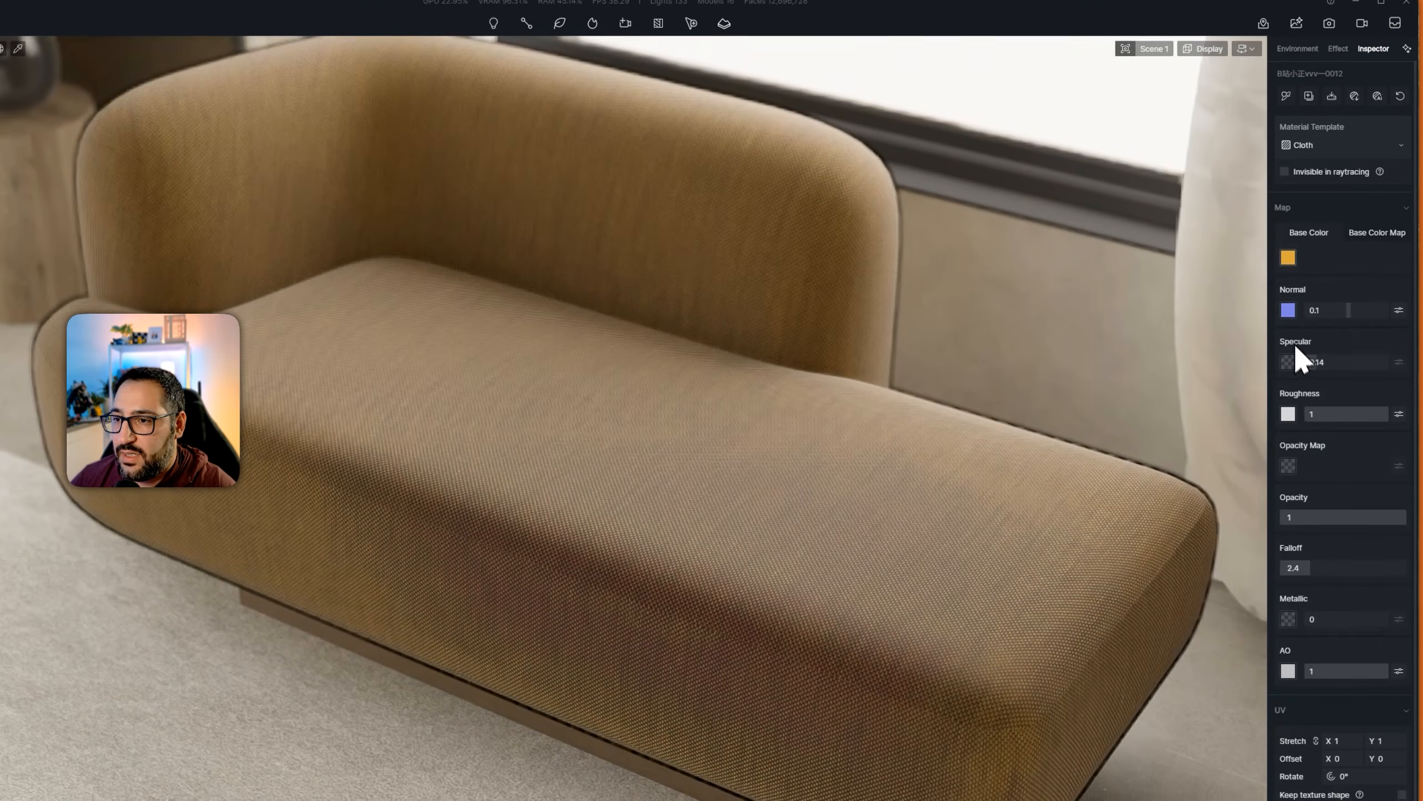
left_click(1288, 374)
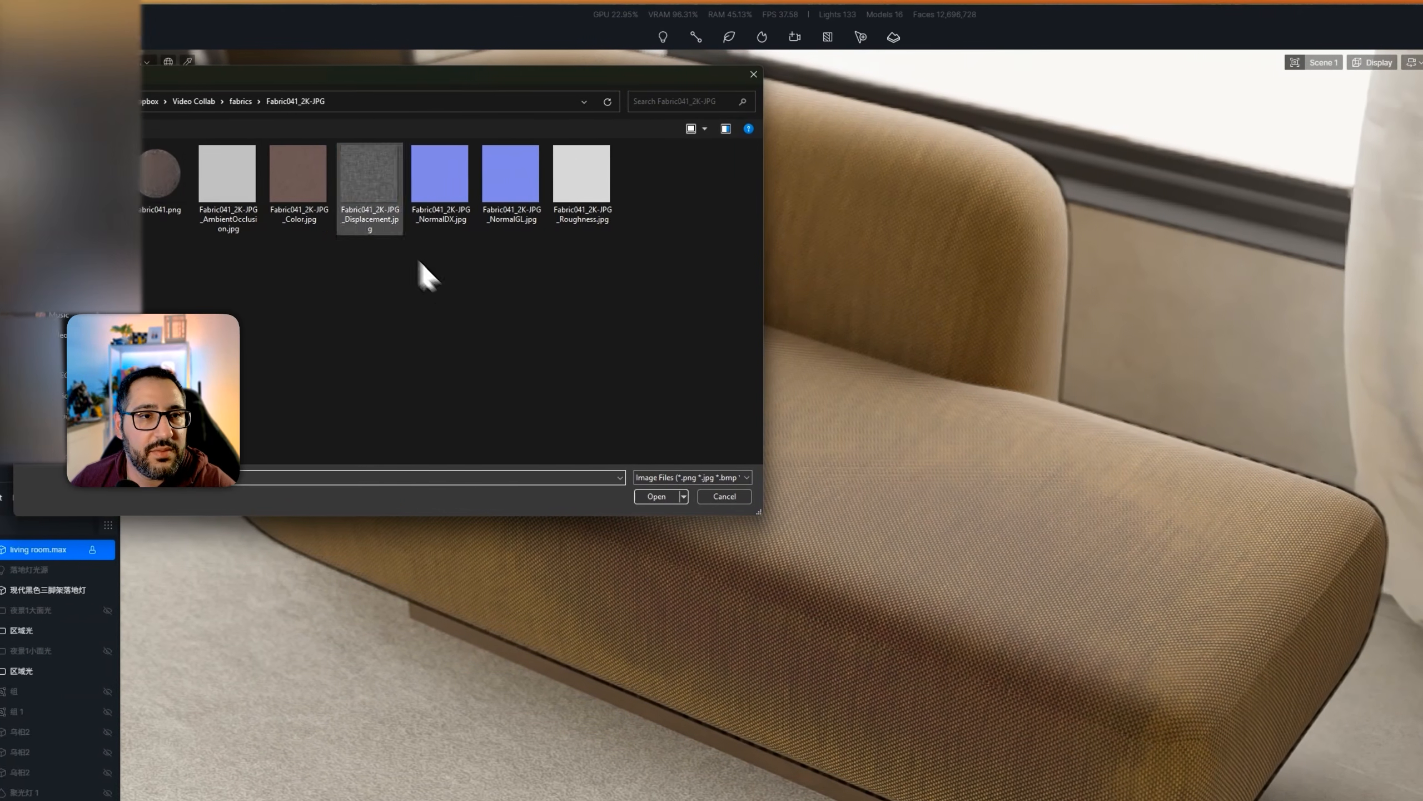
left_click(274, 101)
double_click(252, 193)
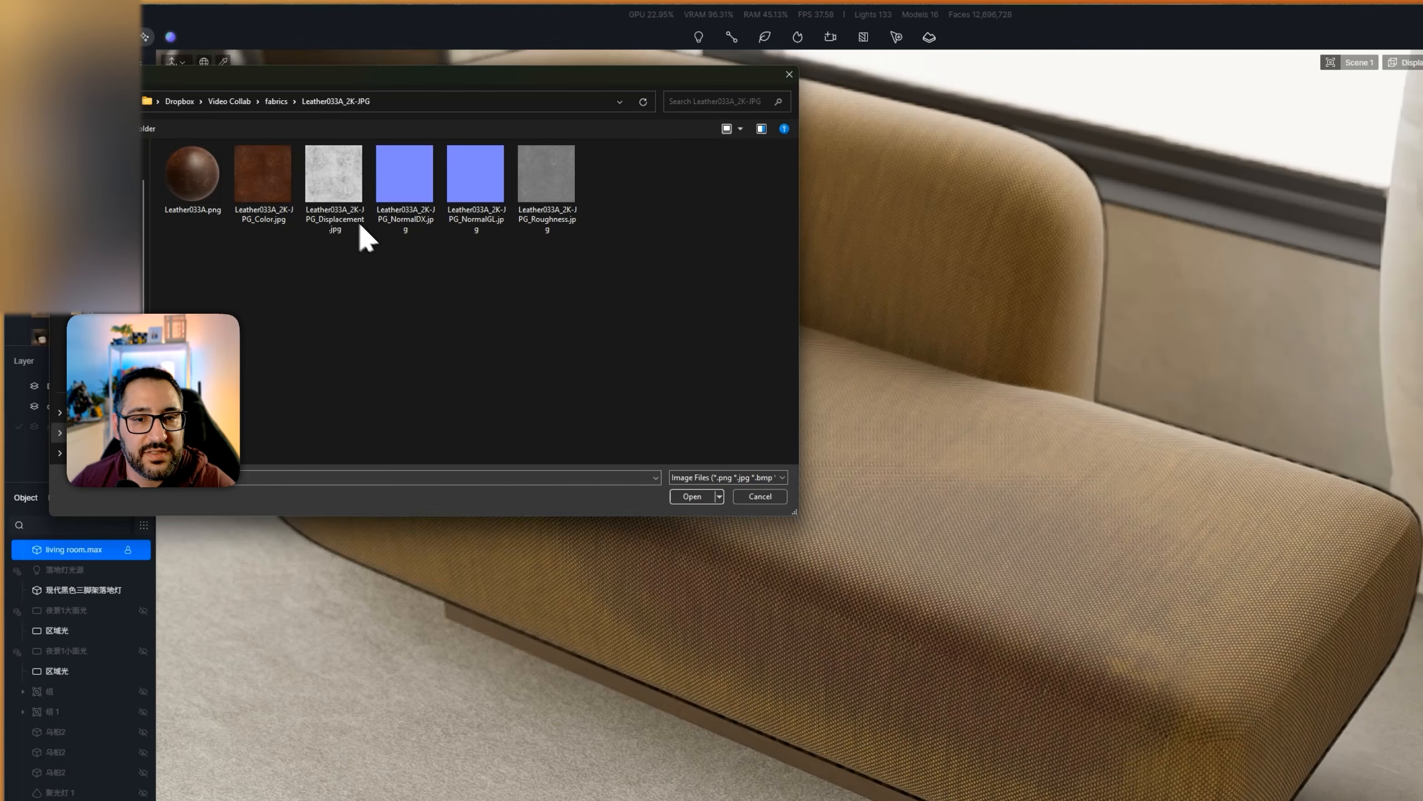
left_click(764, 496)
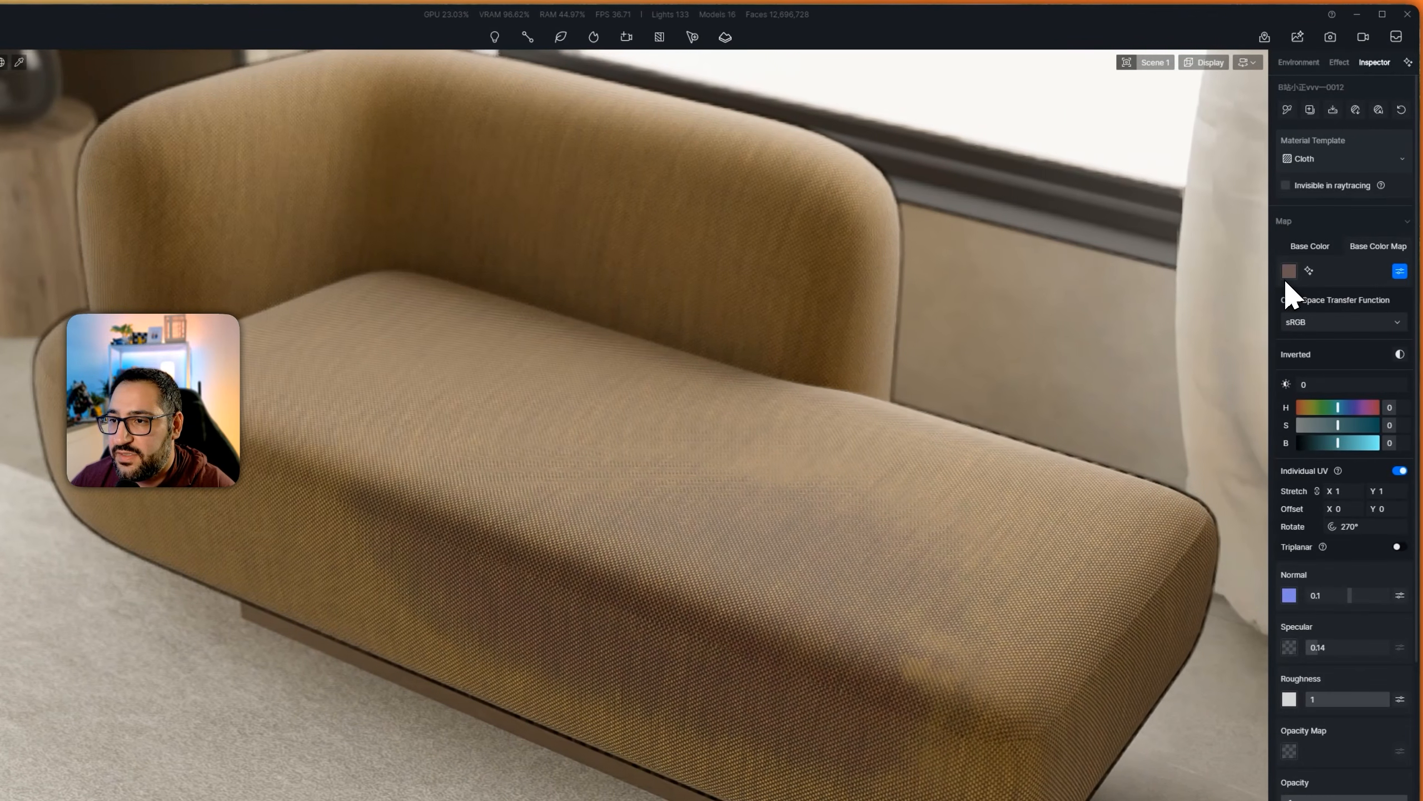
left_click(1287, 272)
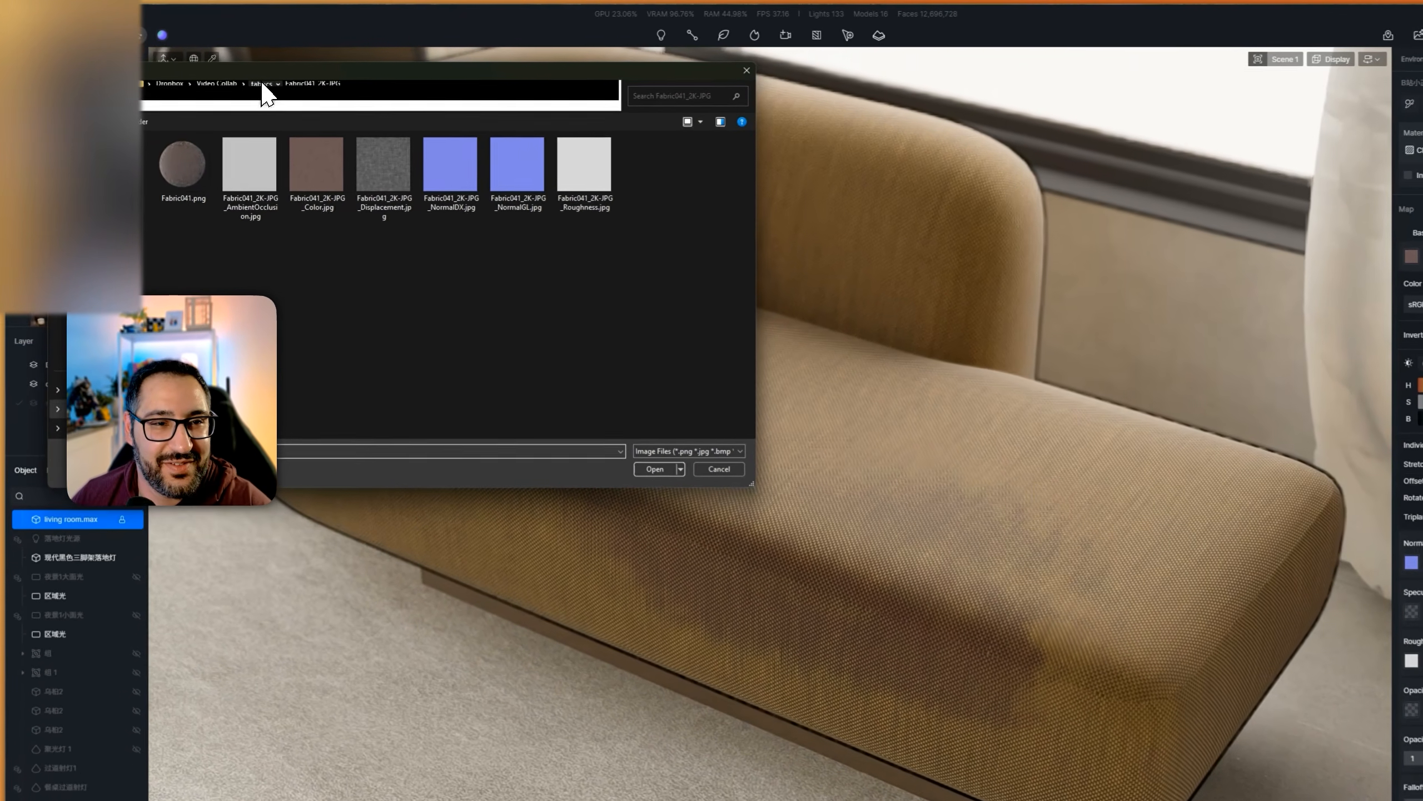
left_click(242, 78)
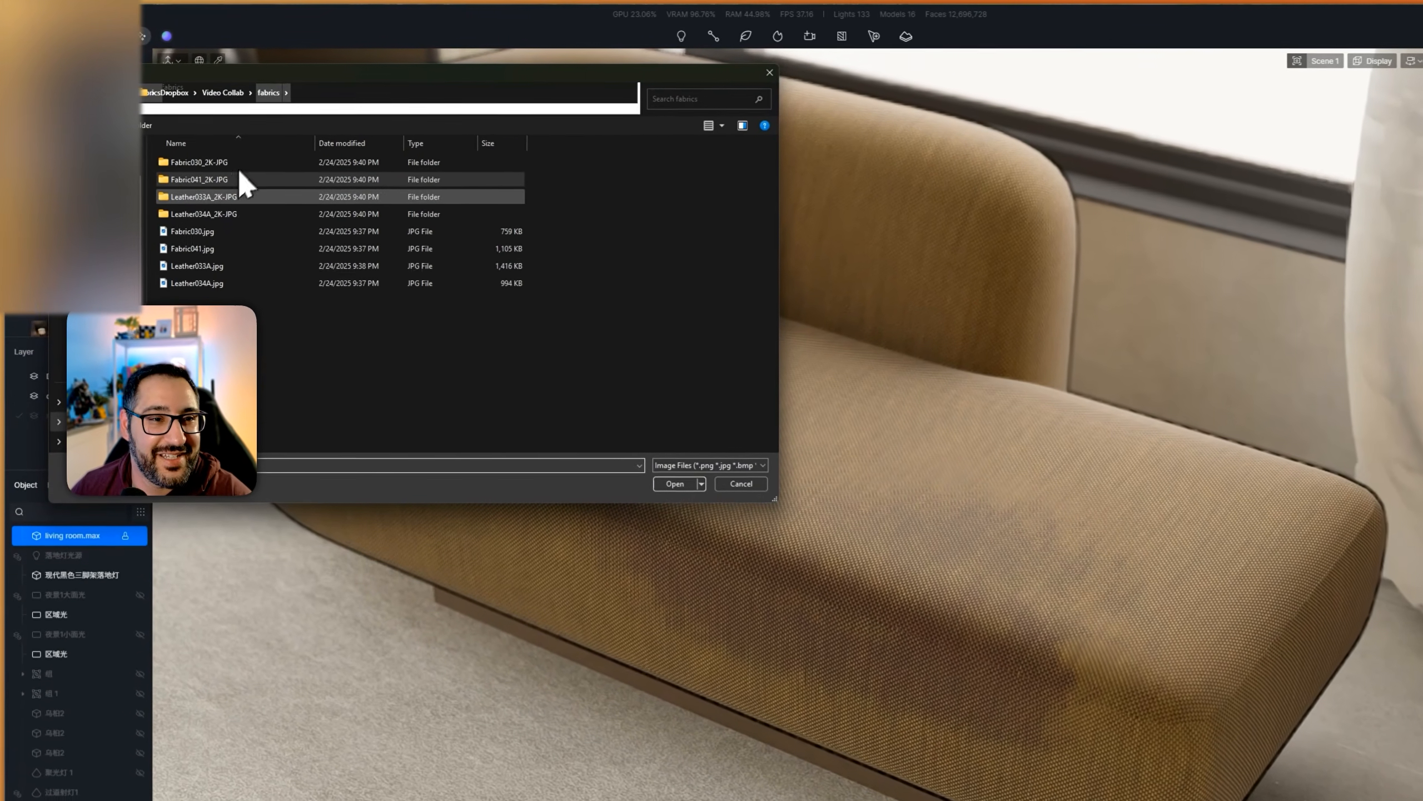
double_click(227, 200)
left_click(745, 493)
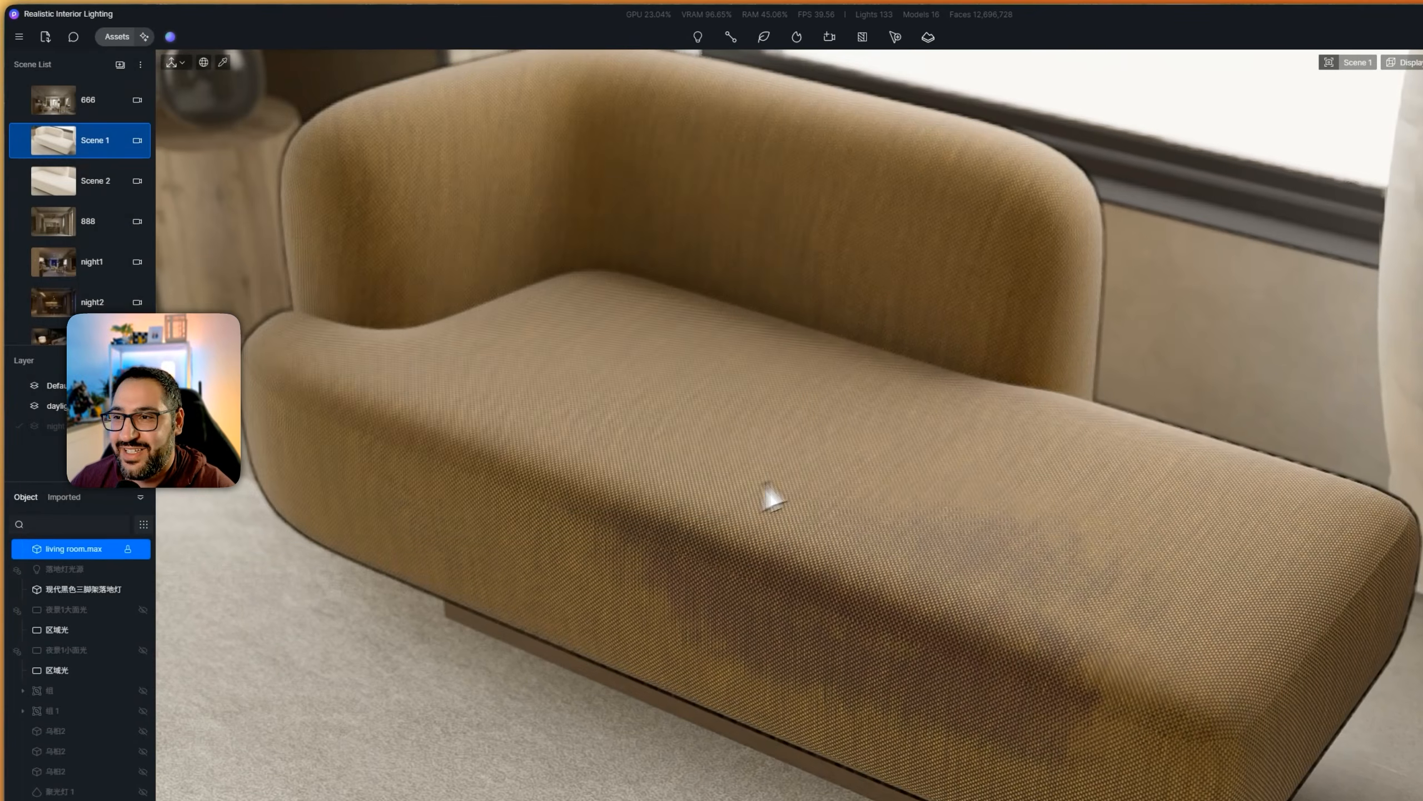
Step: Batch import the PBR texture maps from the Leather033A_2K-JPG folder into the sofa material
left_click(1364, 110)
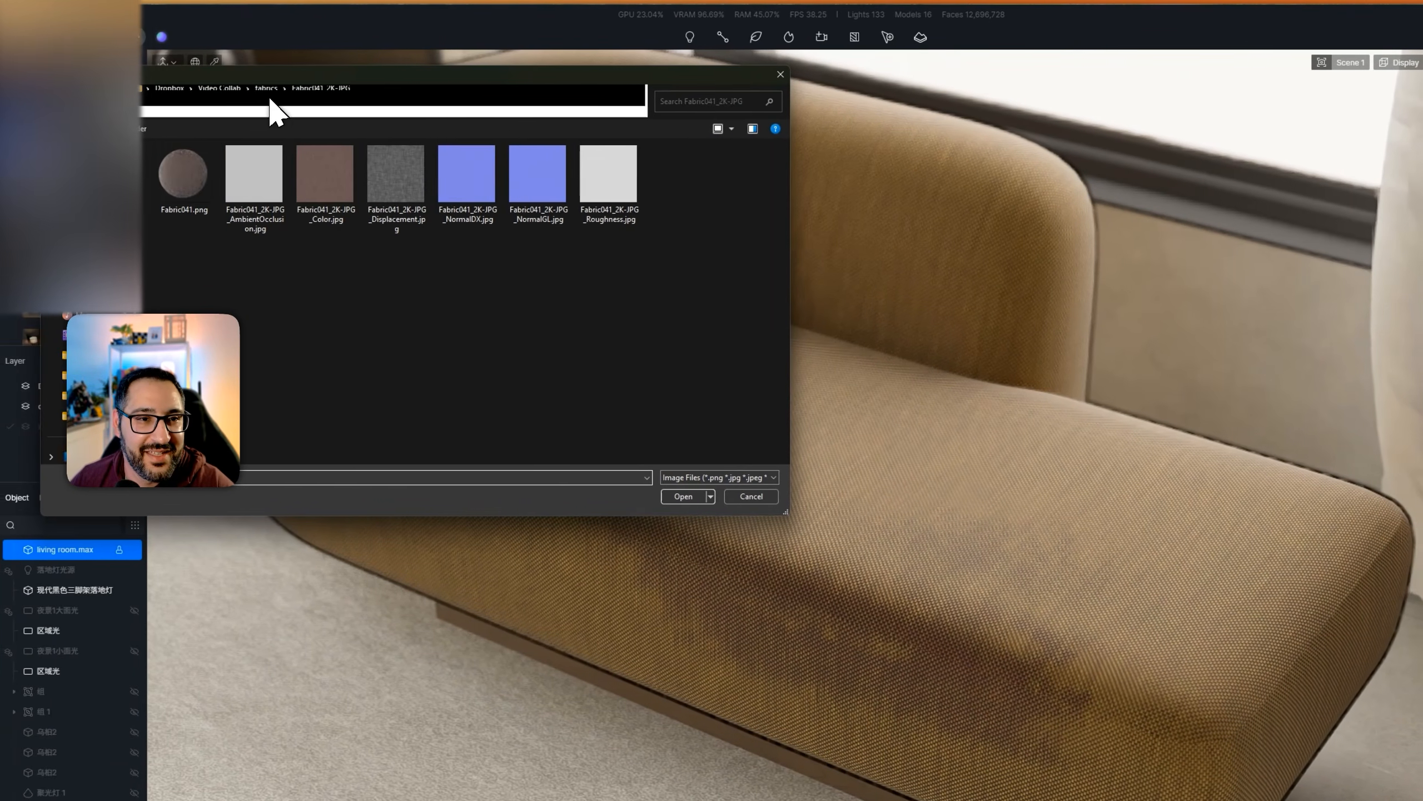
left_click(268, 90)
double_click(247, 211)
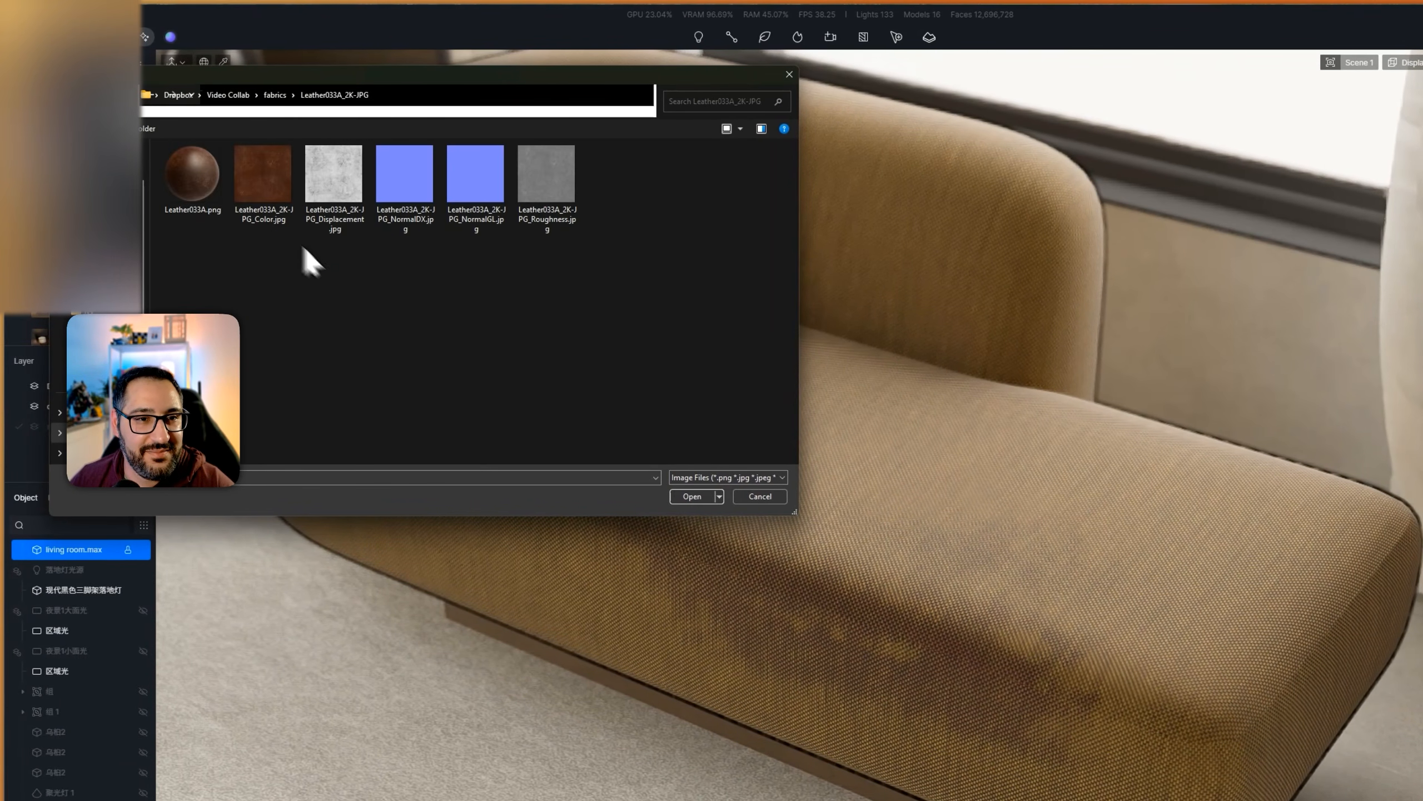
left_click_drag(252, 324, 536, 202)
left_click(693, 496)
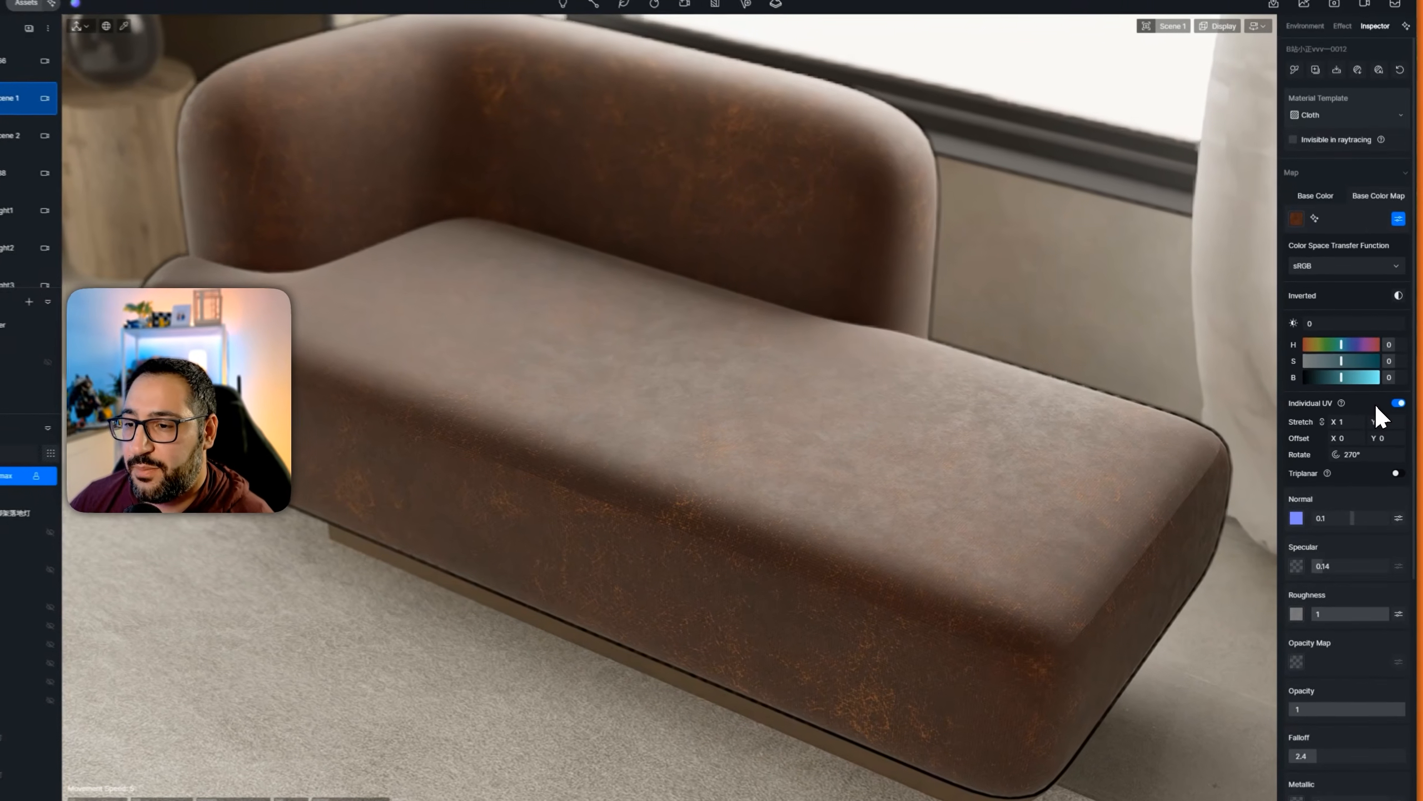
Step: Try different roughness strengths on the leather, keep it at 1, and set the specular to 0.13
scroll(1345, 555, "down", 3)
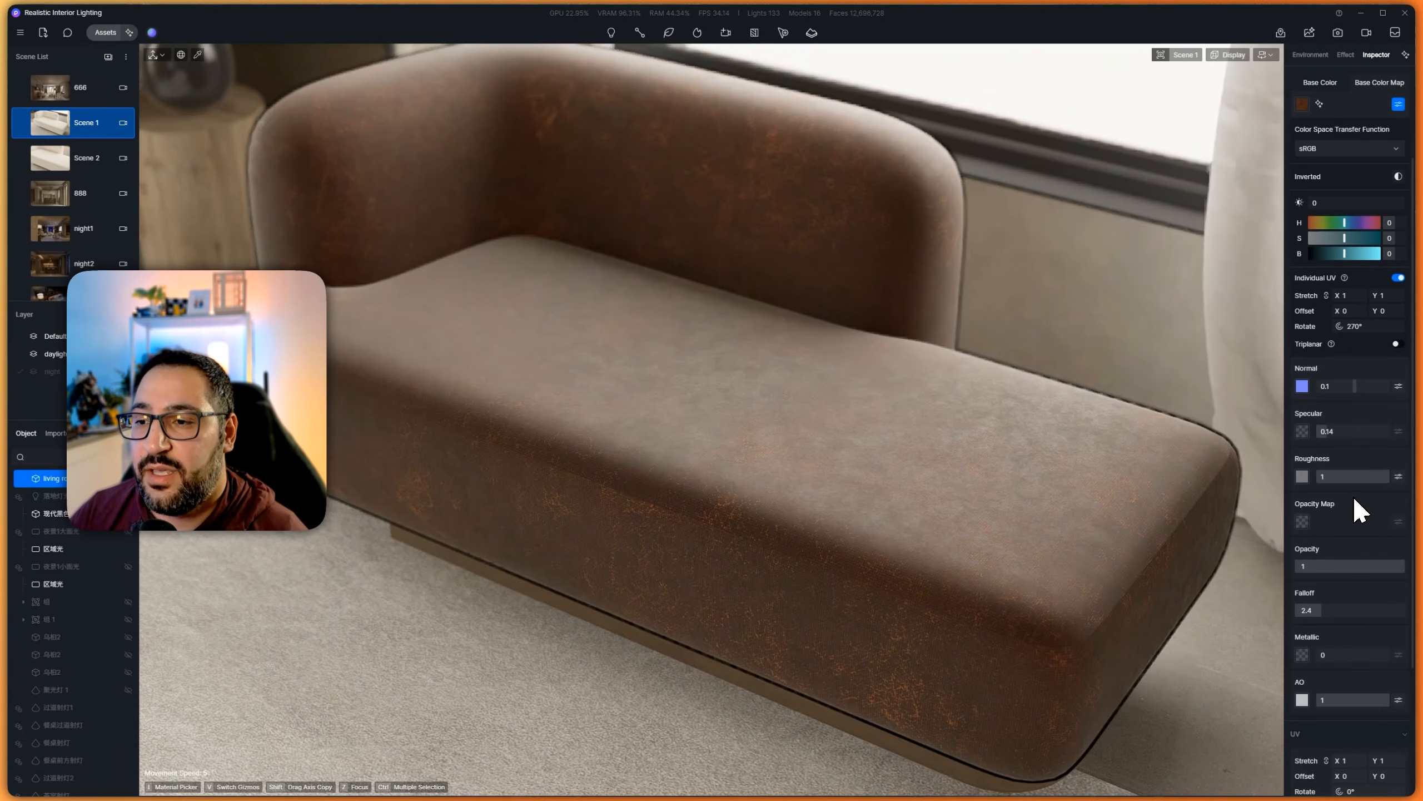
scroll(1363, 502, "down", 3)
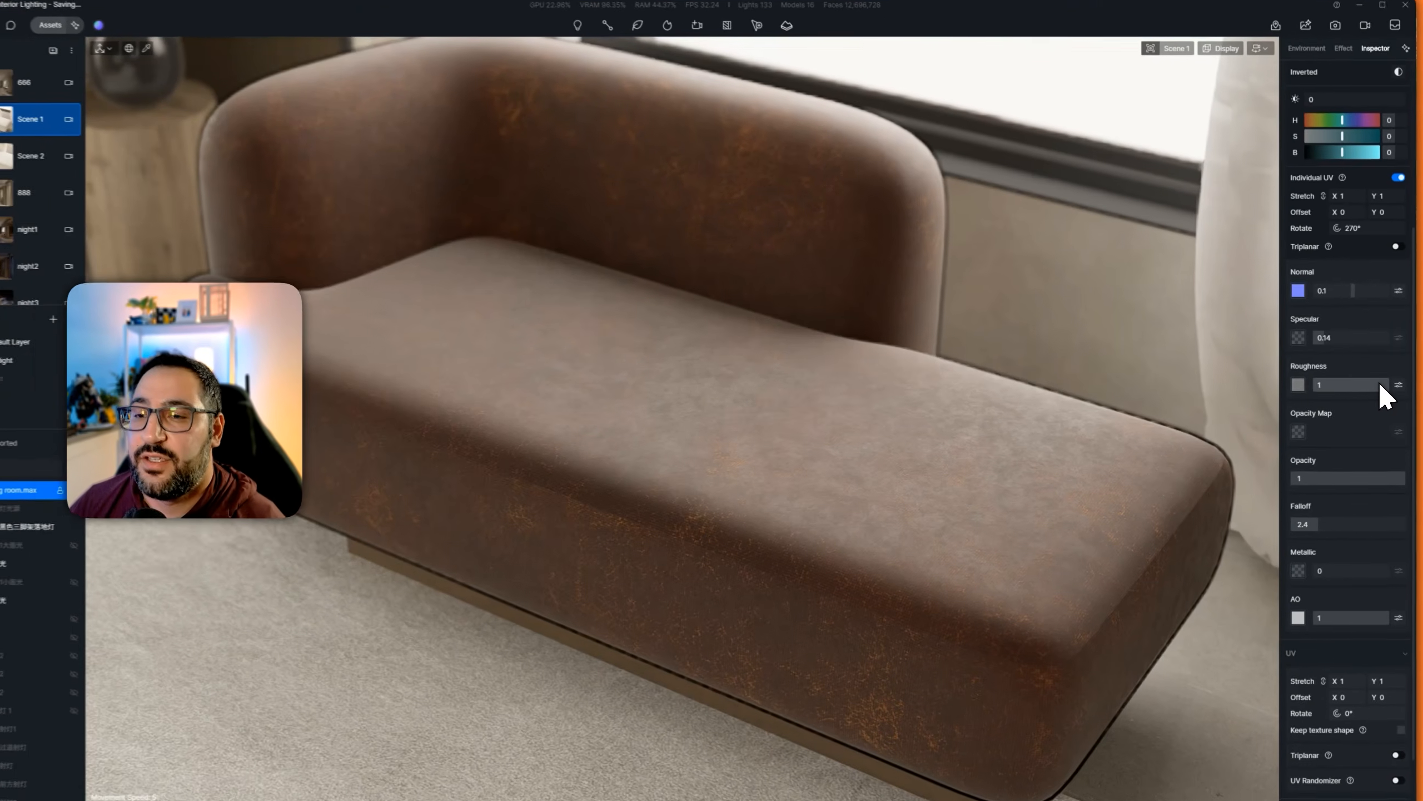
left_click_drag(1382, 374, 1407, 412)
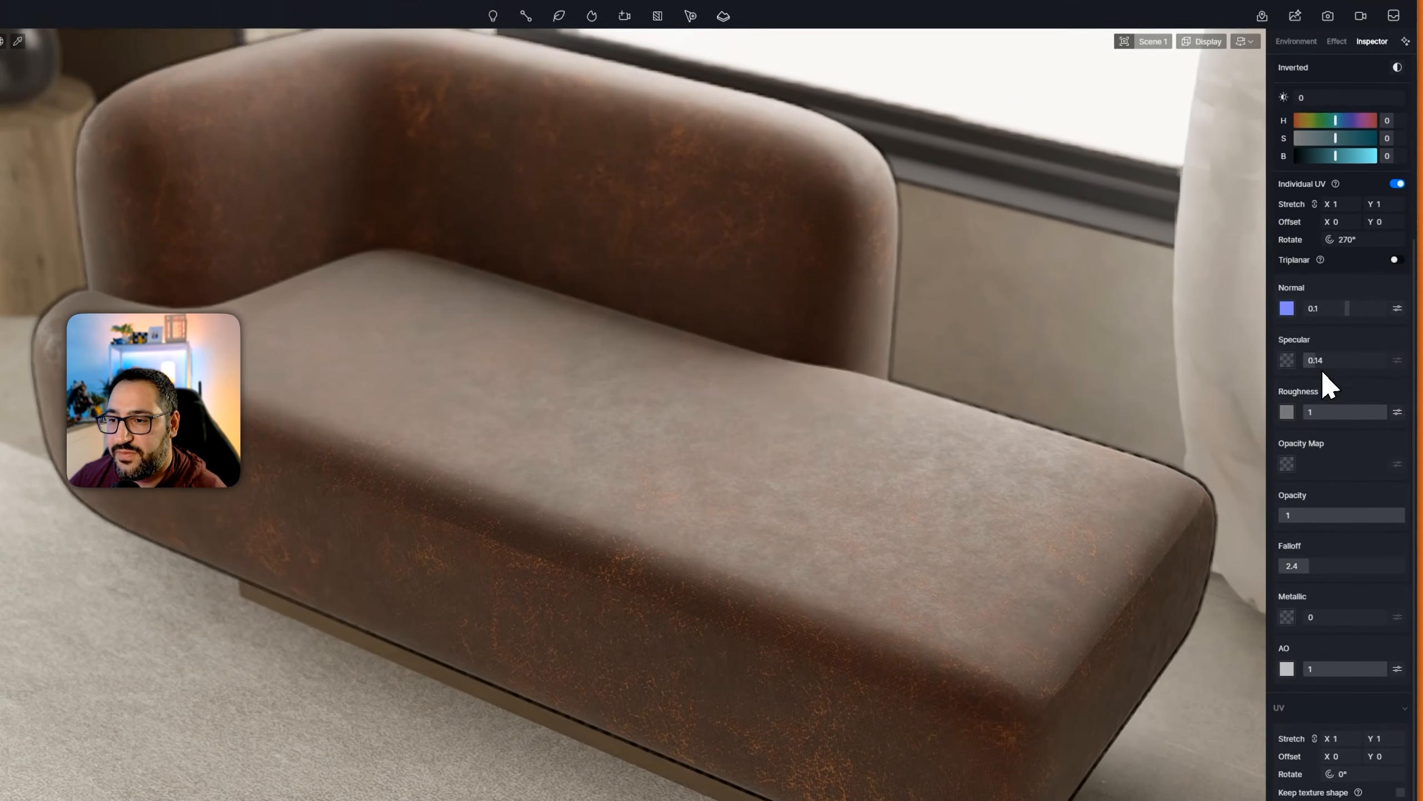
left_click_drag(1318, 346, 1329, 382)
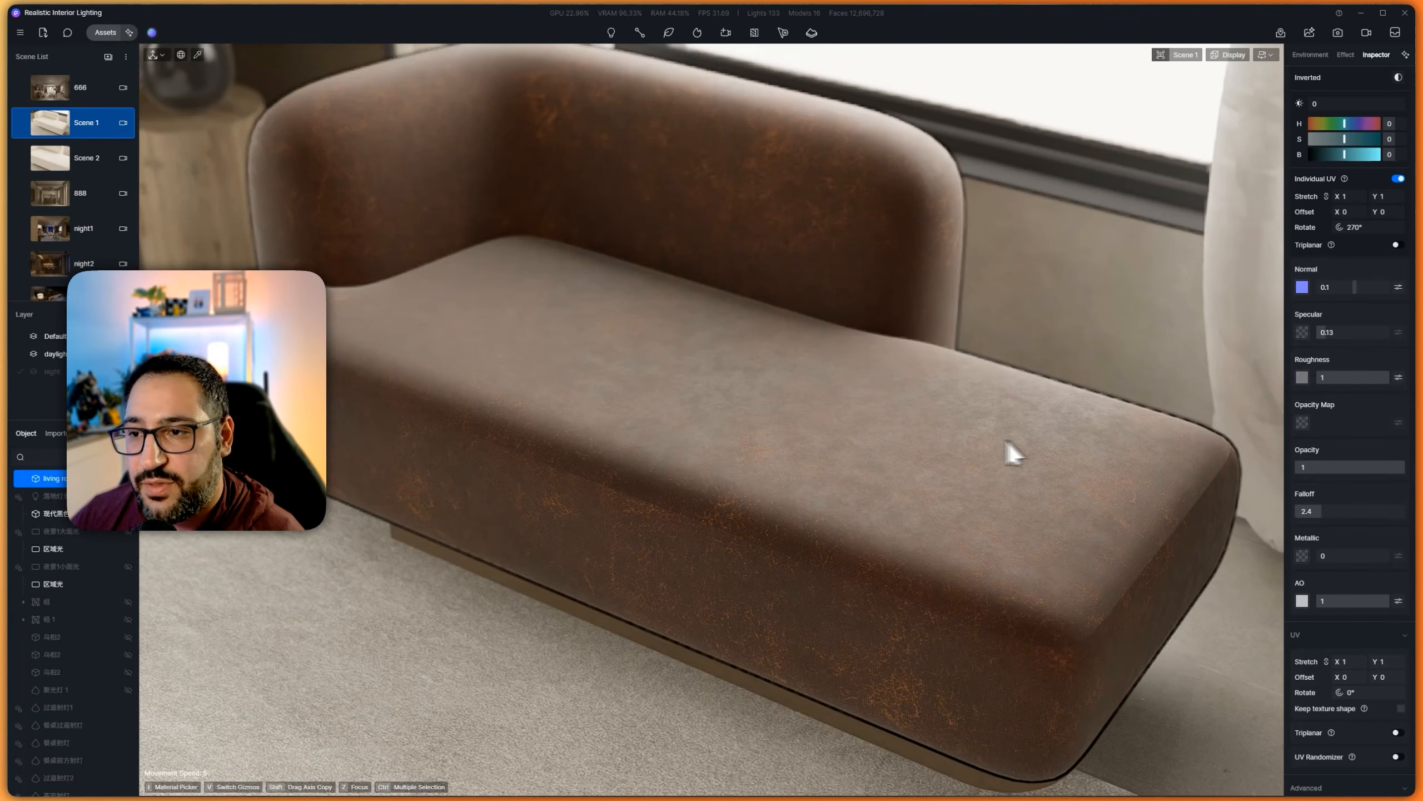
Step: Set the individual UV stretch of the leather's base color map to 3 in X and Y
scroll(1387, 311, "up", 5)
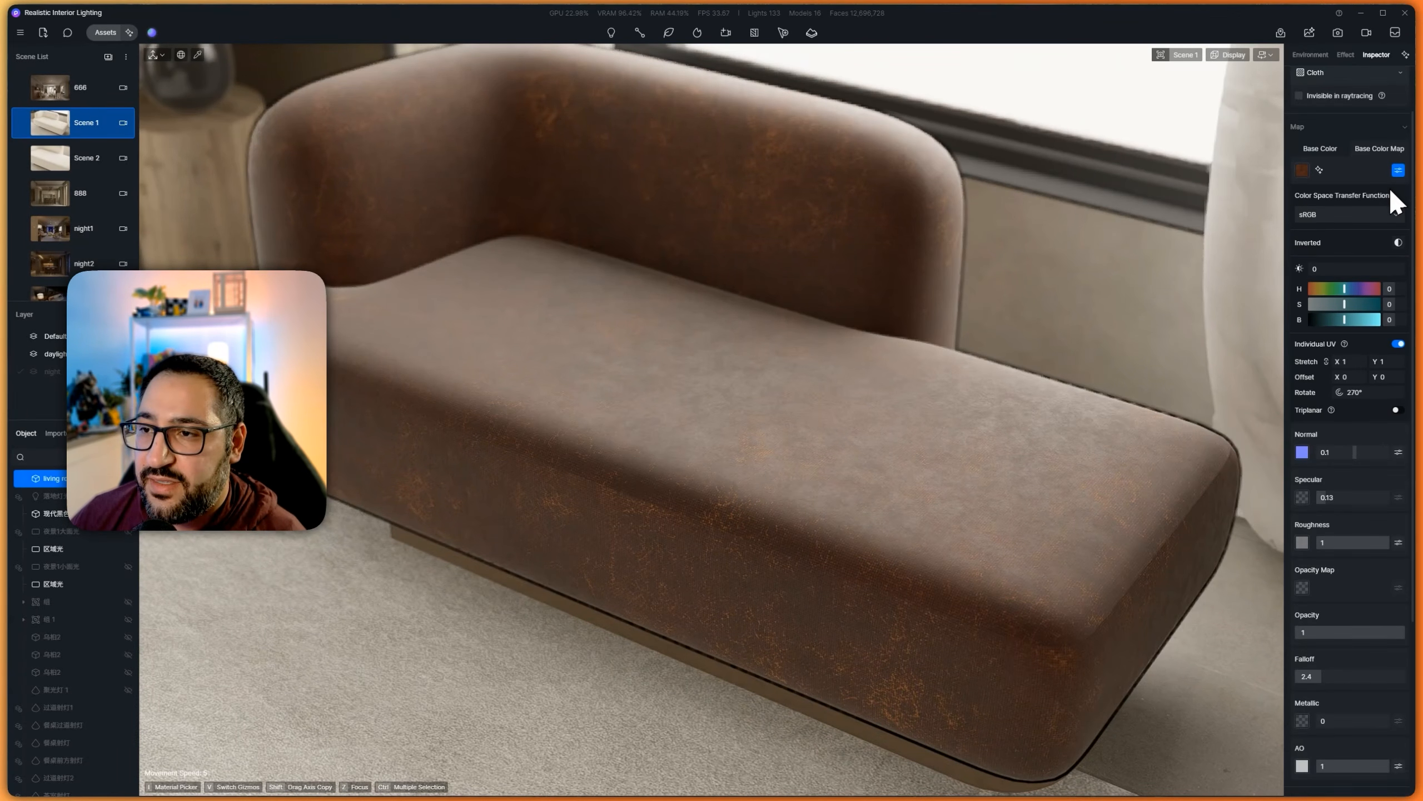
left_click(1397, 185)
left_click(1399, 183)
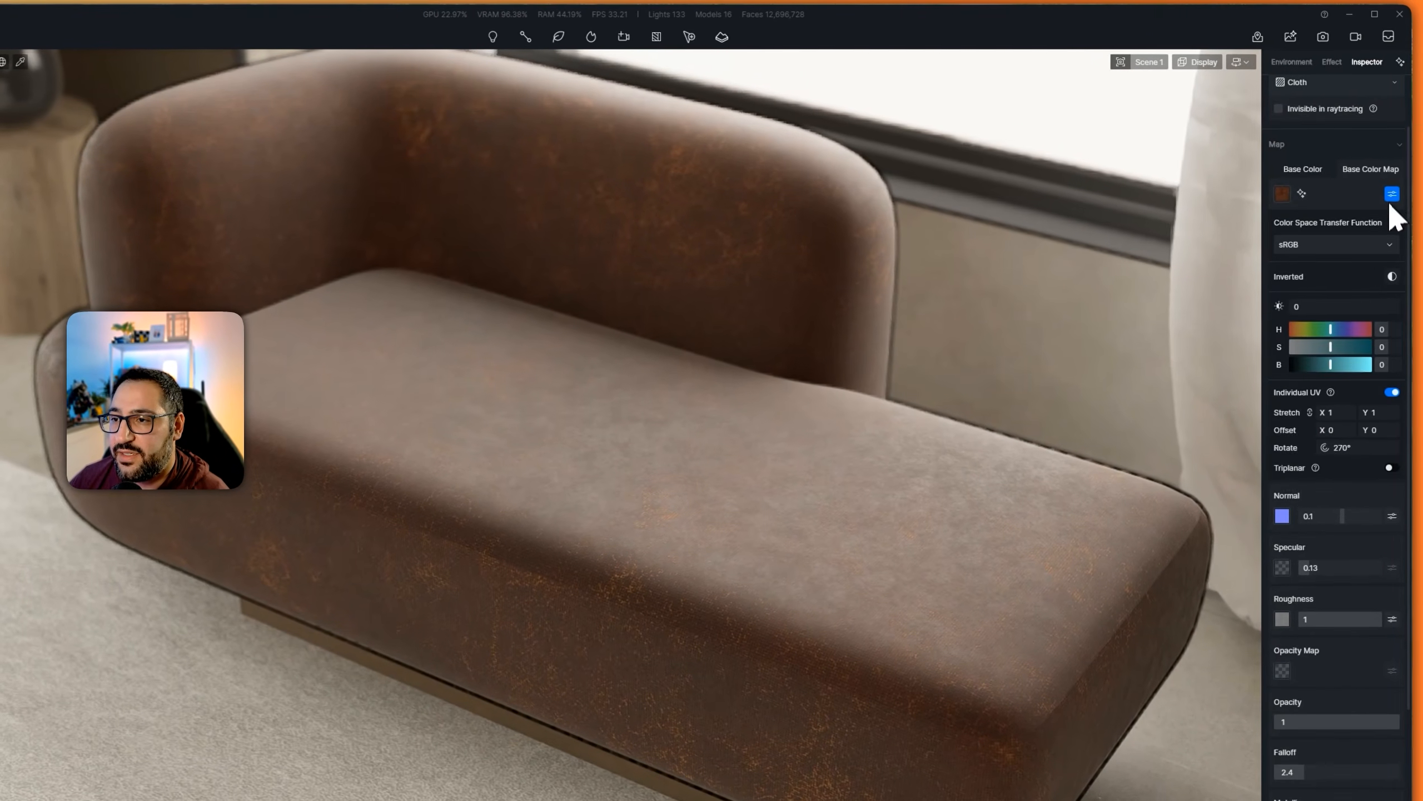
left_click(1337, 414)
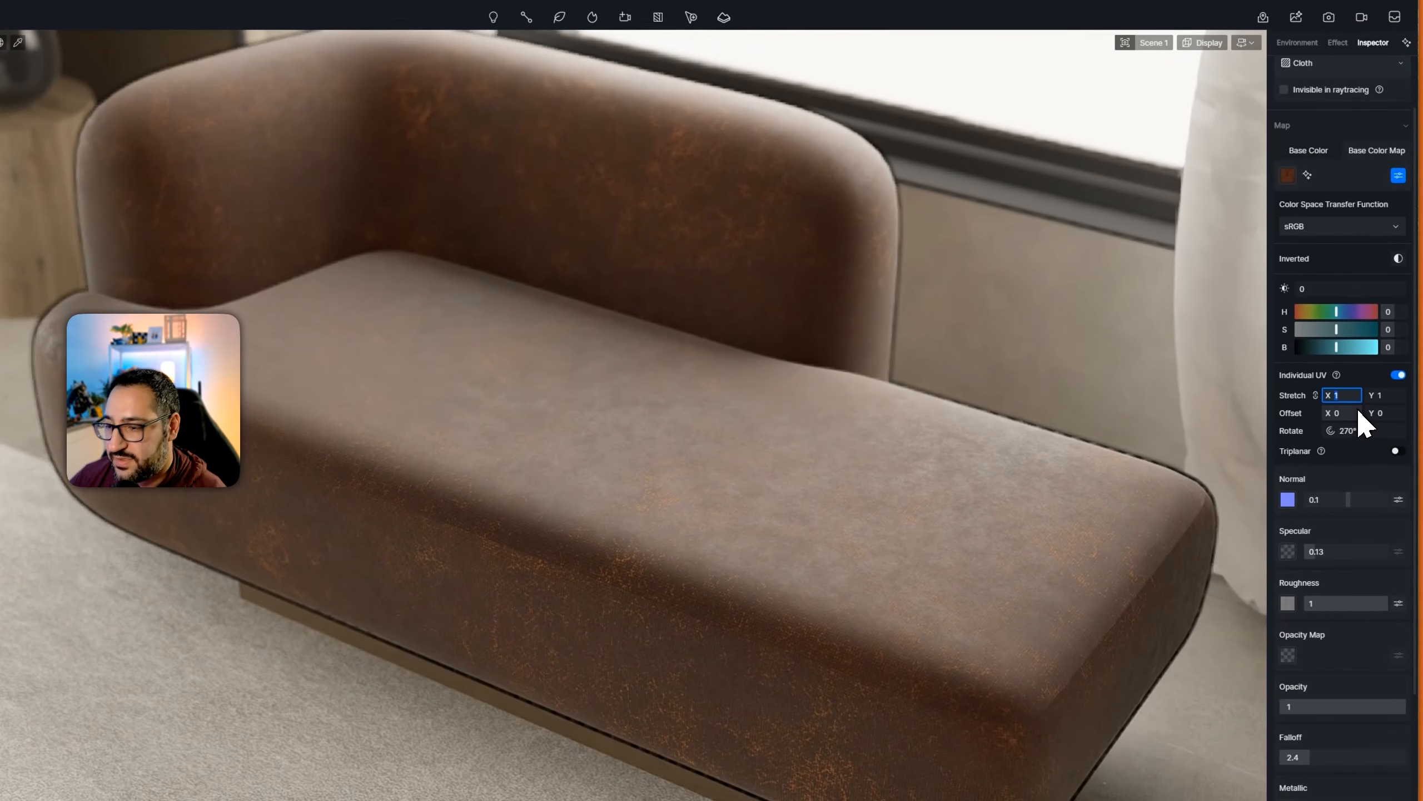
type("3")
key("Return")
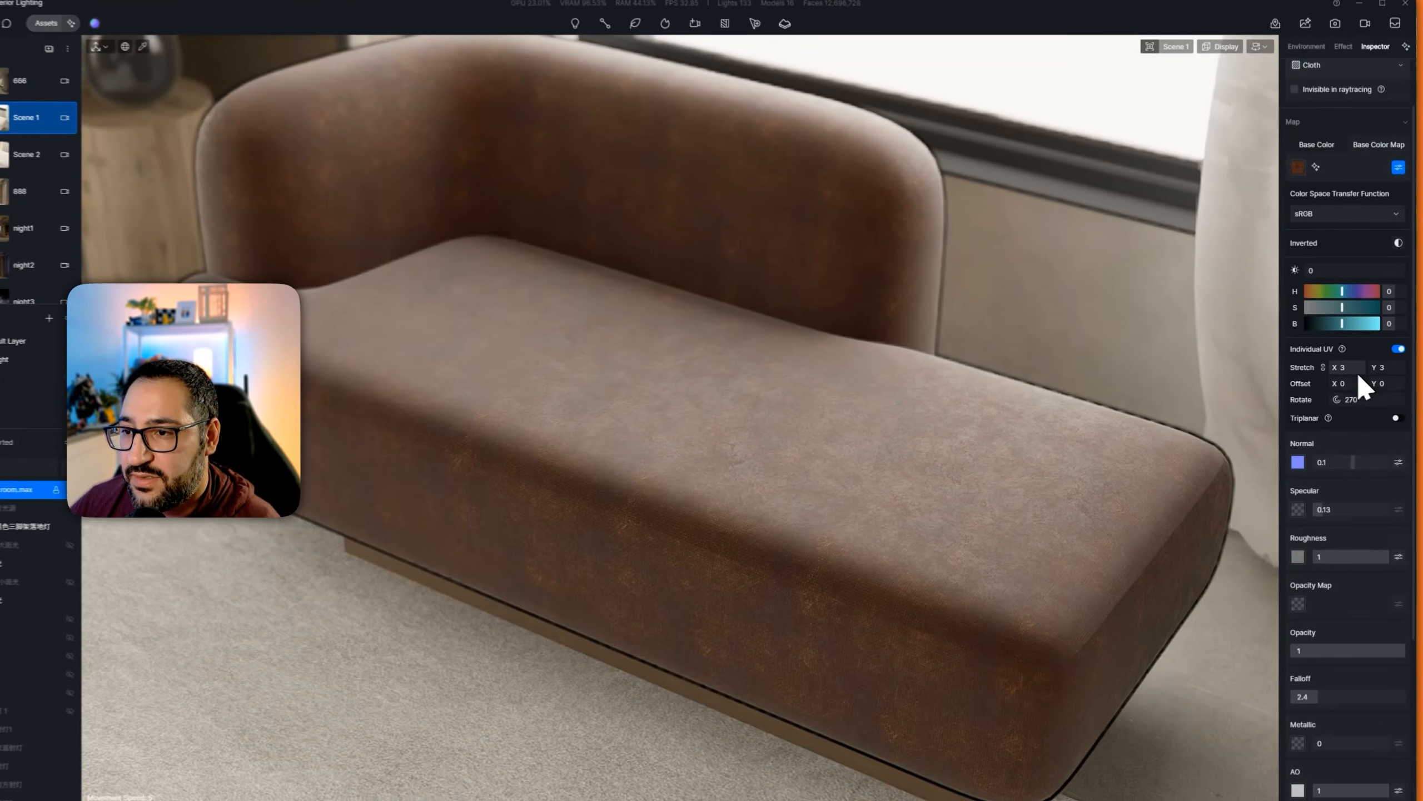
Step: Try stretch values of 10 and 2 on the leather's base color map
left_click(1344, 361)
type("10")
key("Return")
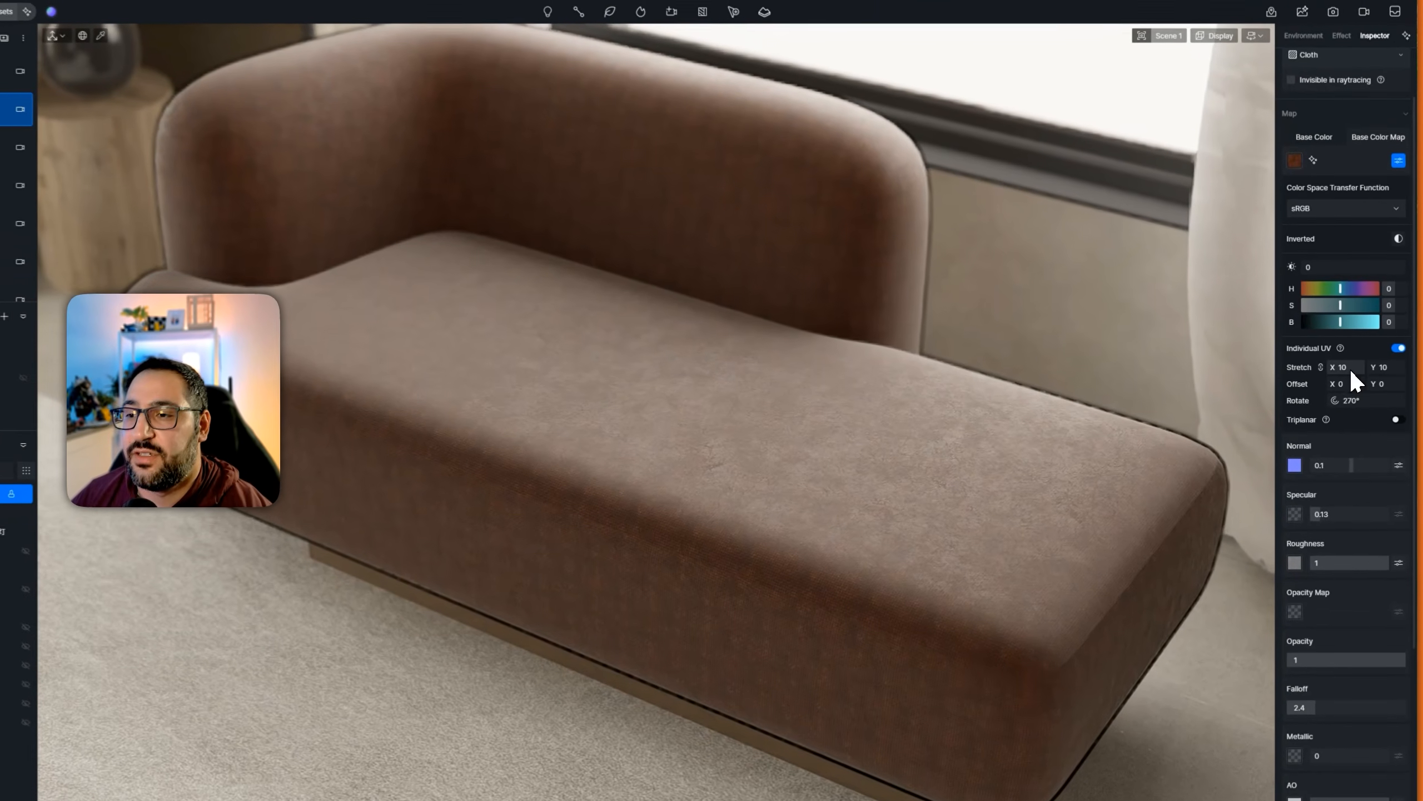
left_click(1345, 361)
type("2")
key("Return")
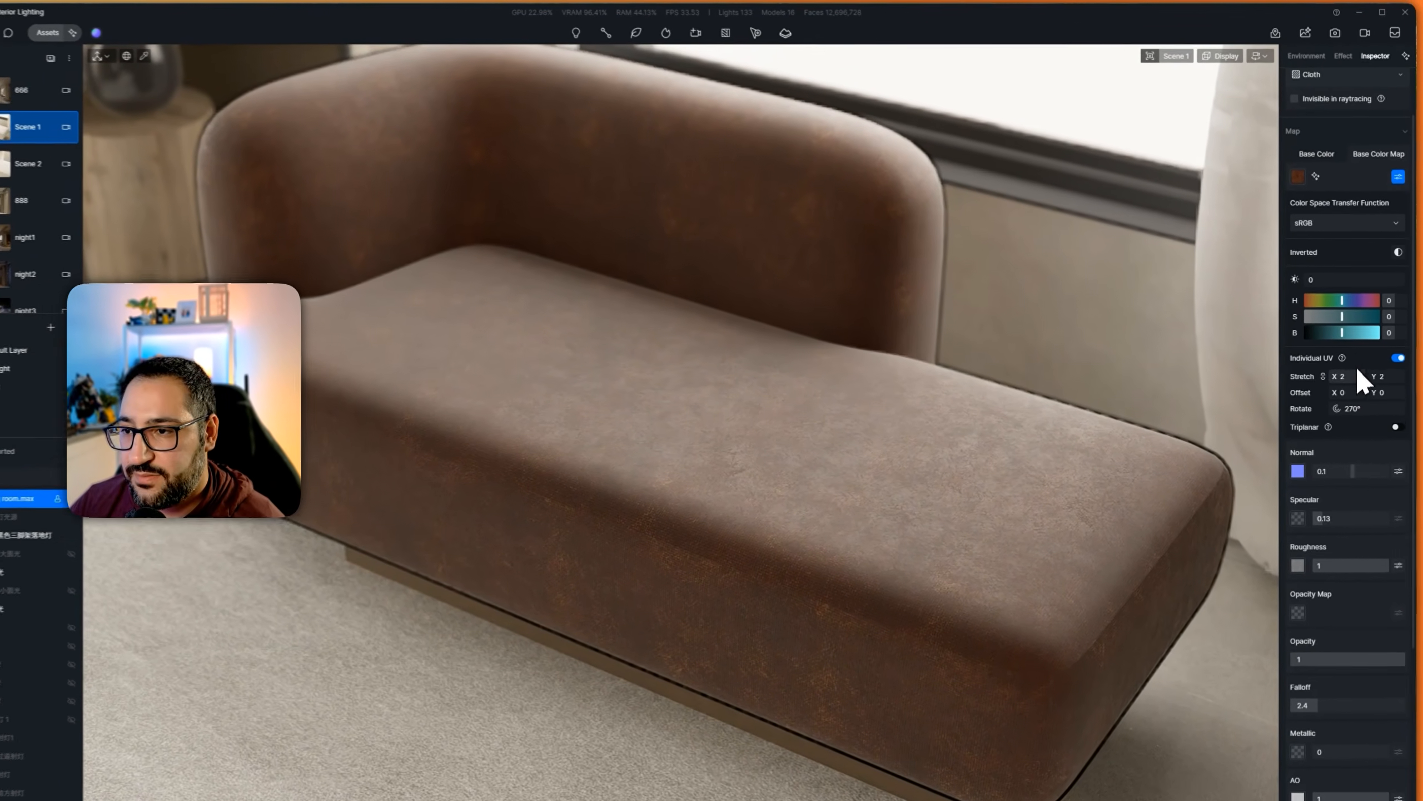
Step: Return the base color map's stretch to 3 and lower the cloth material's falloff to 0.9
left_click(1350, 366)
type("3")
key("Return")
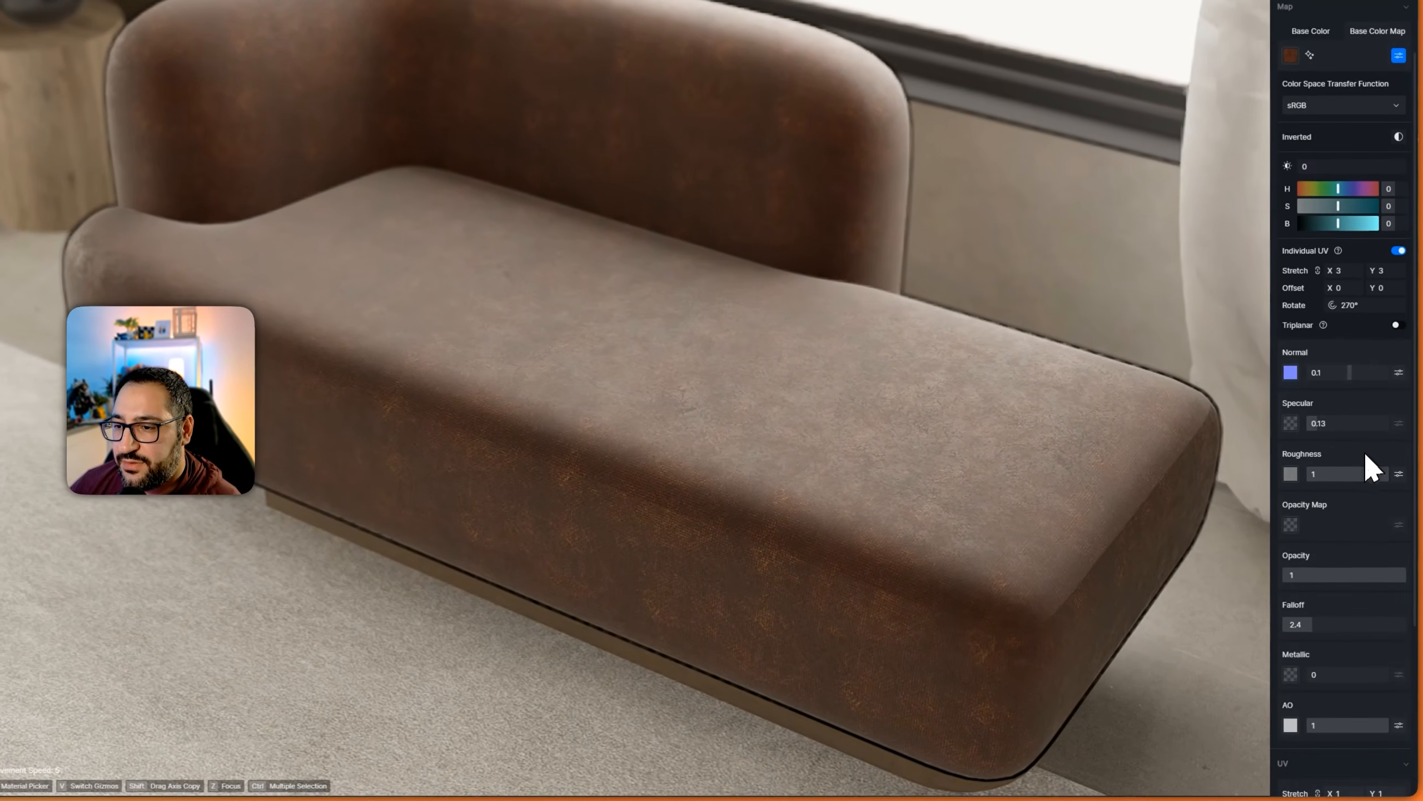
scroll(1373, 458, "down", 3)
mouse_move(1297, 501)
left_mouse_down()
mouse_move(1271, 514)
mouse_move(1283, 511)
left_mouse_up()
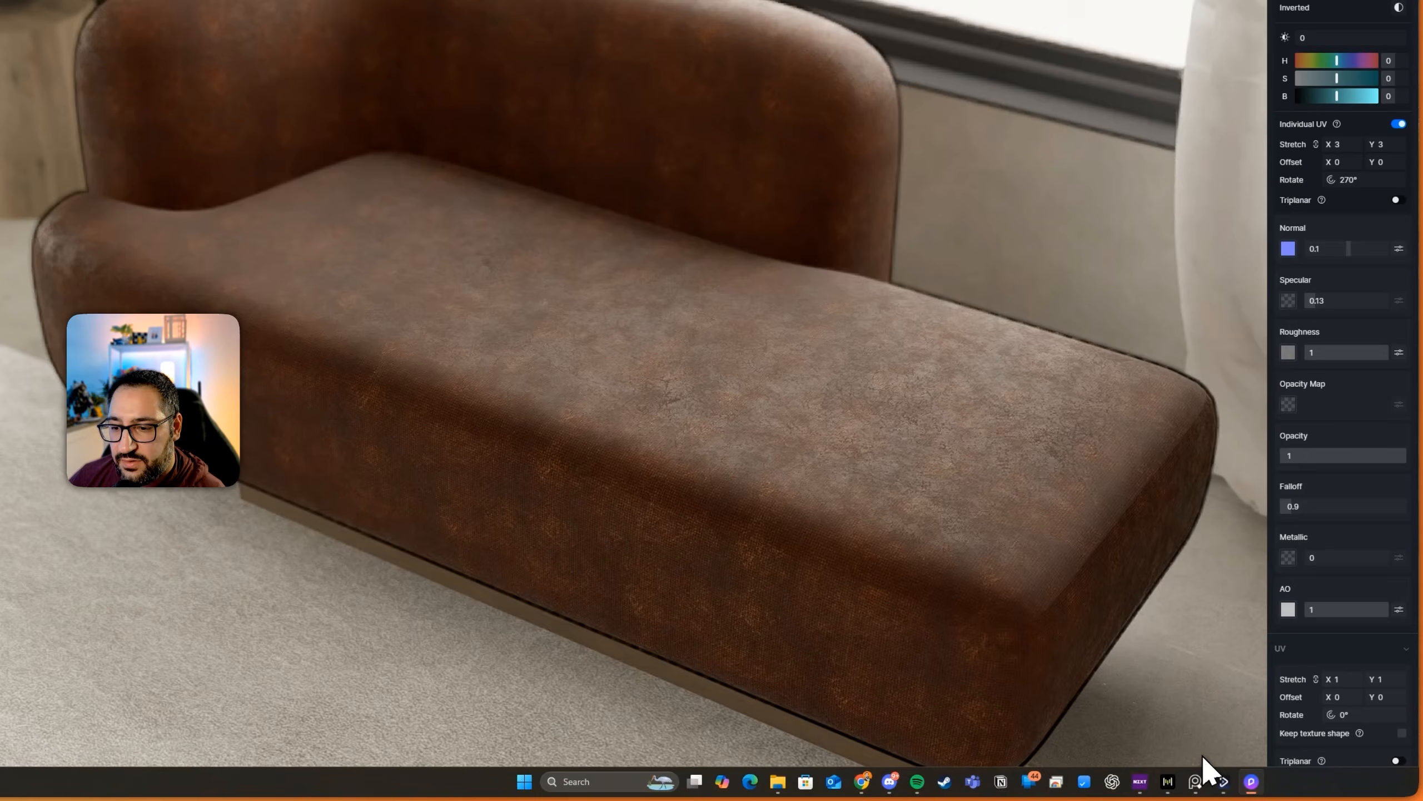
Step: Compare the sofa with the leather sofa on the reference board, and enable triplanar mapping for the material's overall UV
left_click(1197, 790)
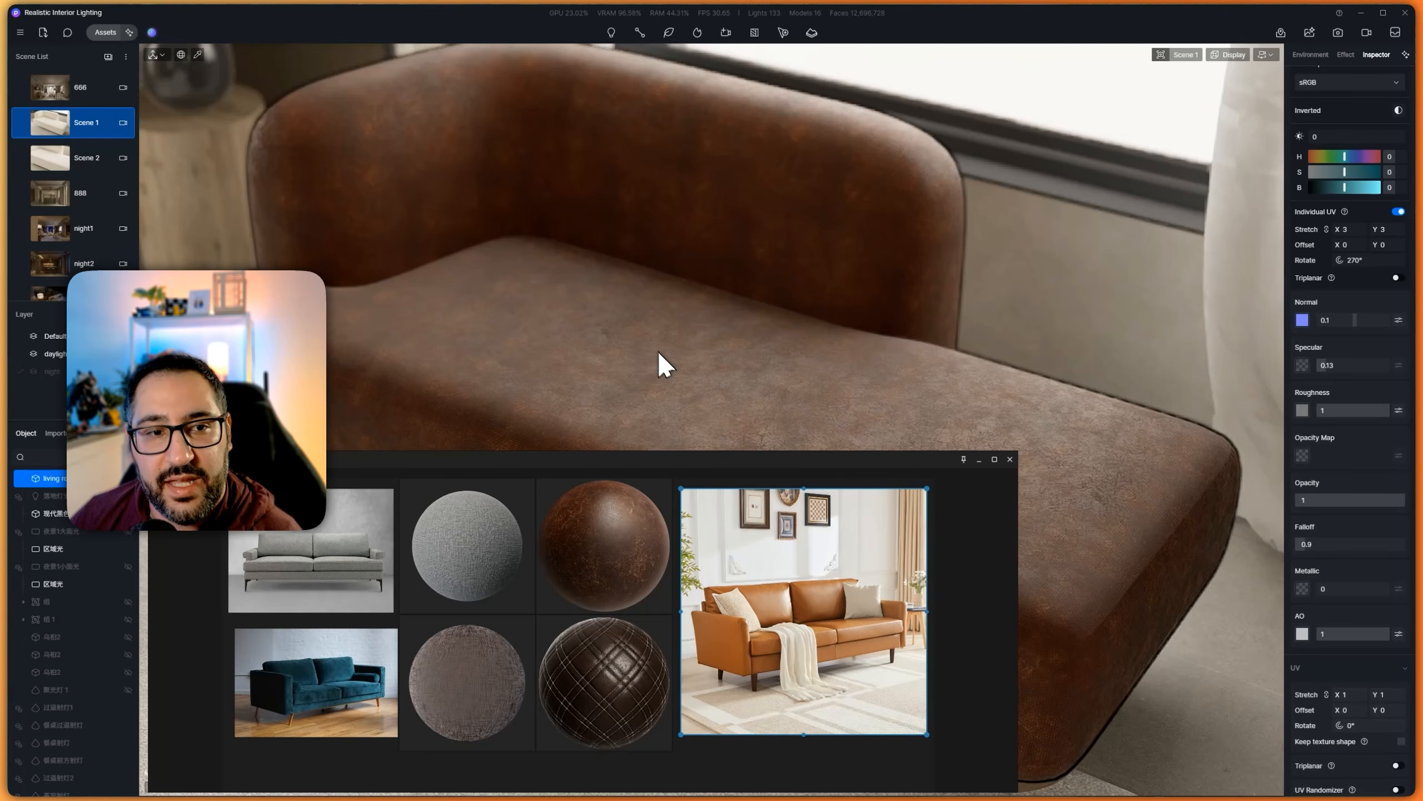
key("alt+Tab")
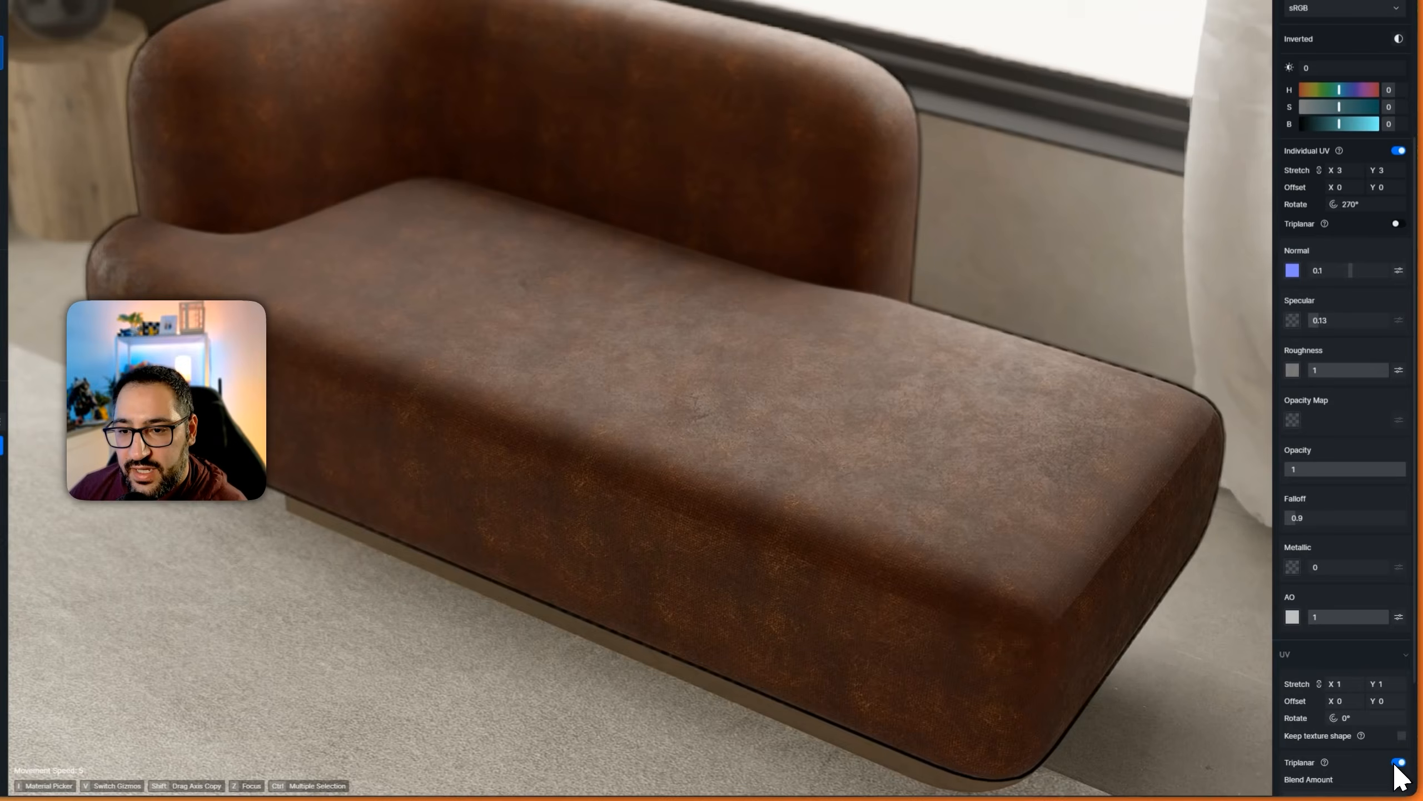
left_click(1396, 765)
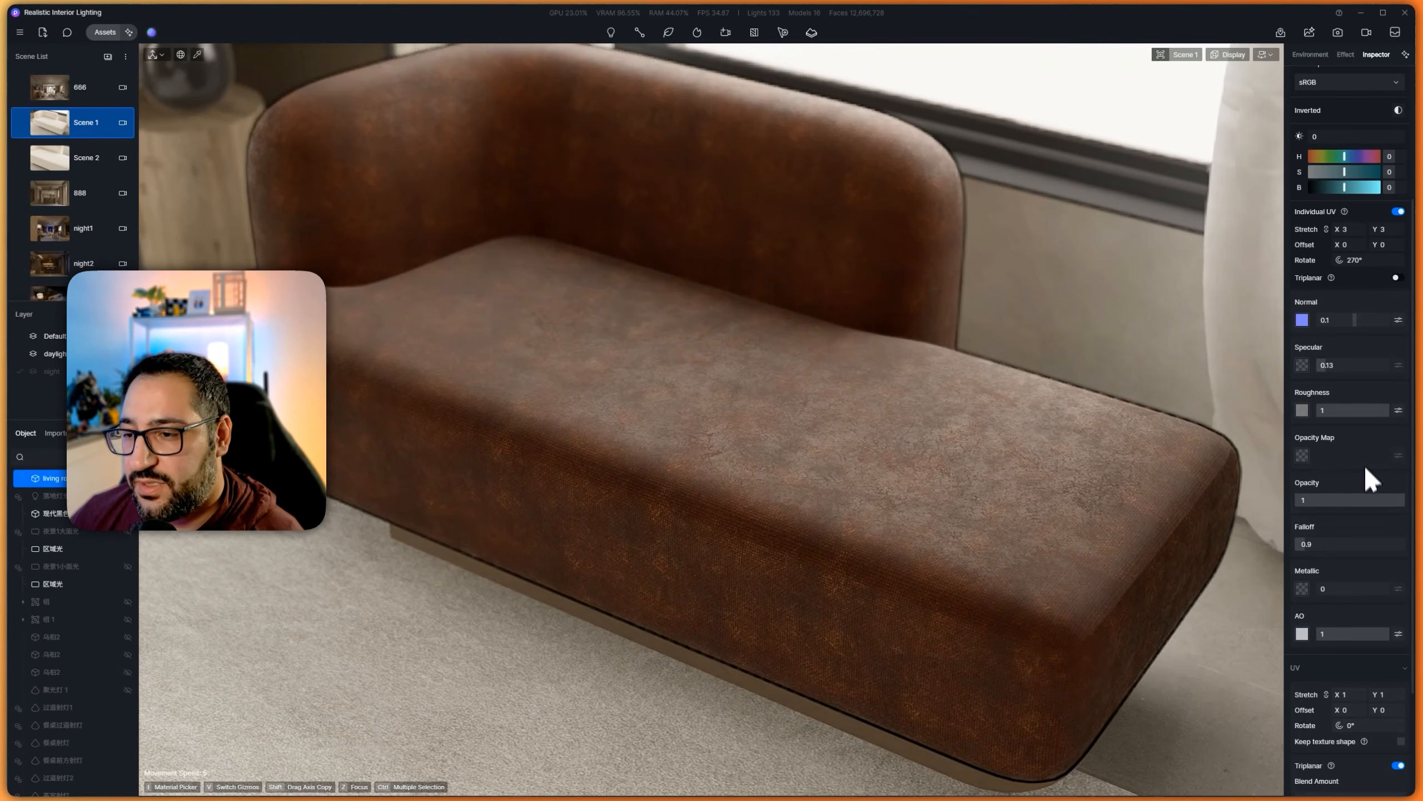
scroll(1368, 519, "up", 5)
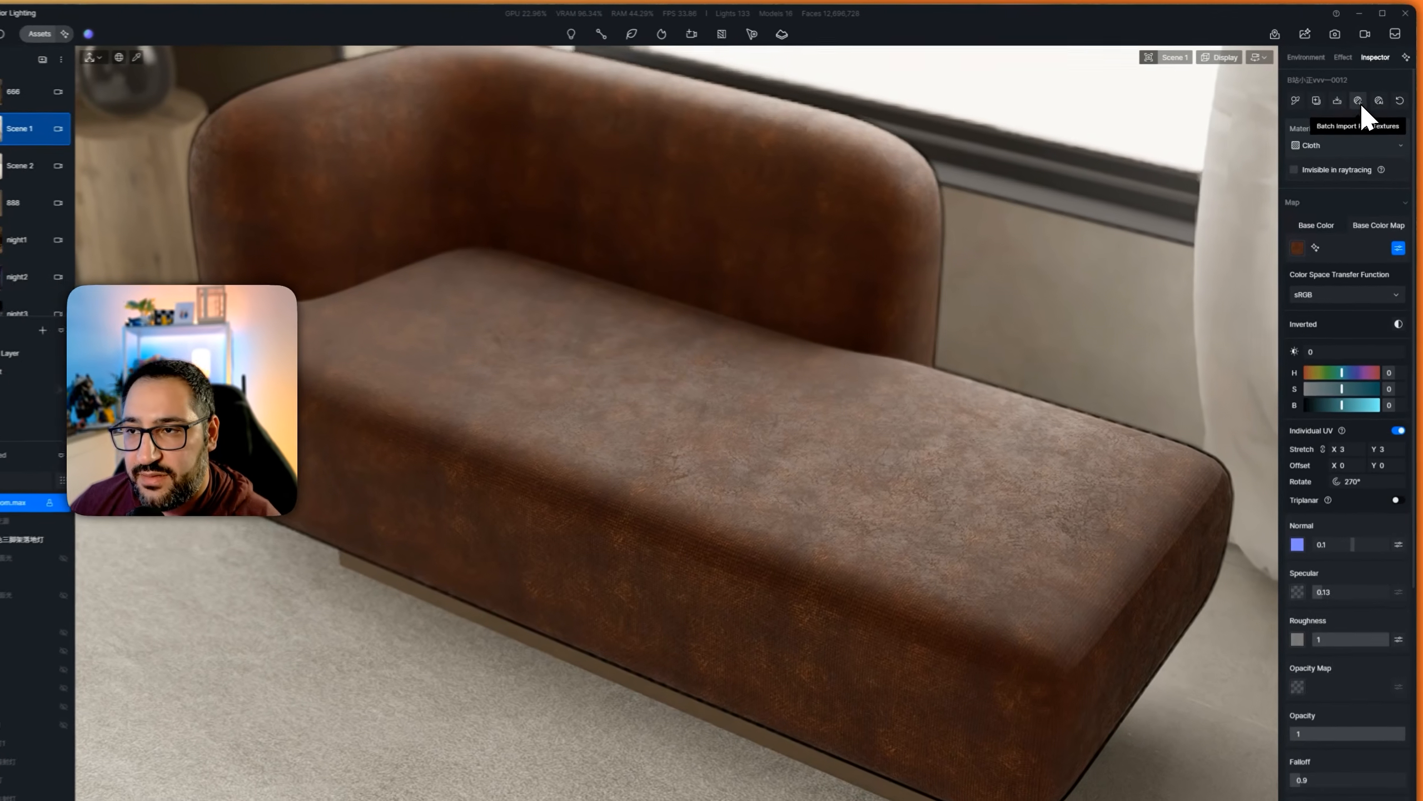
left_click(1359, 101)
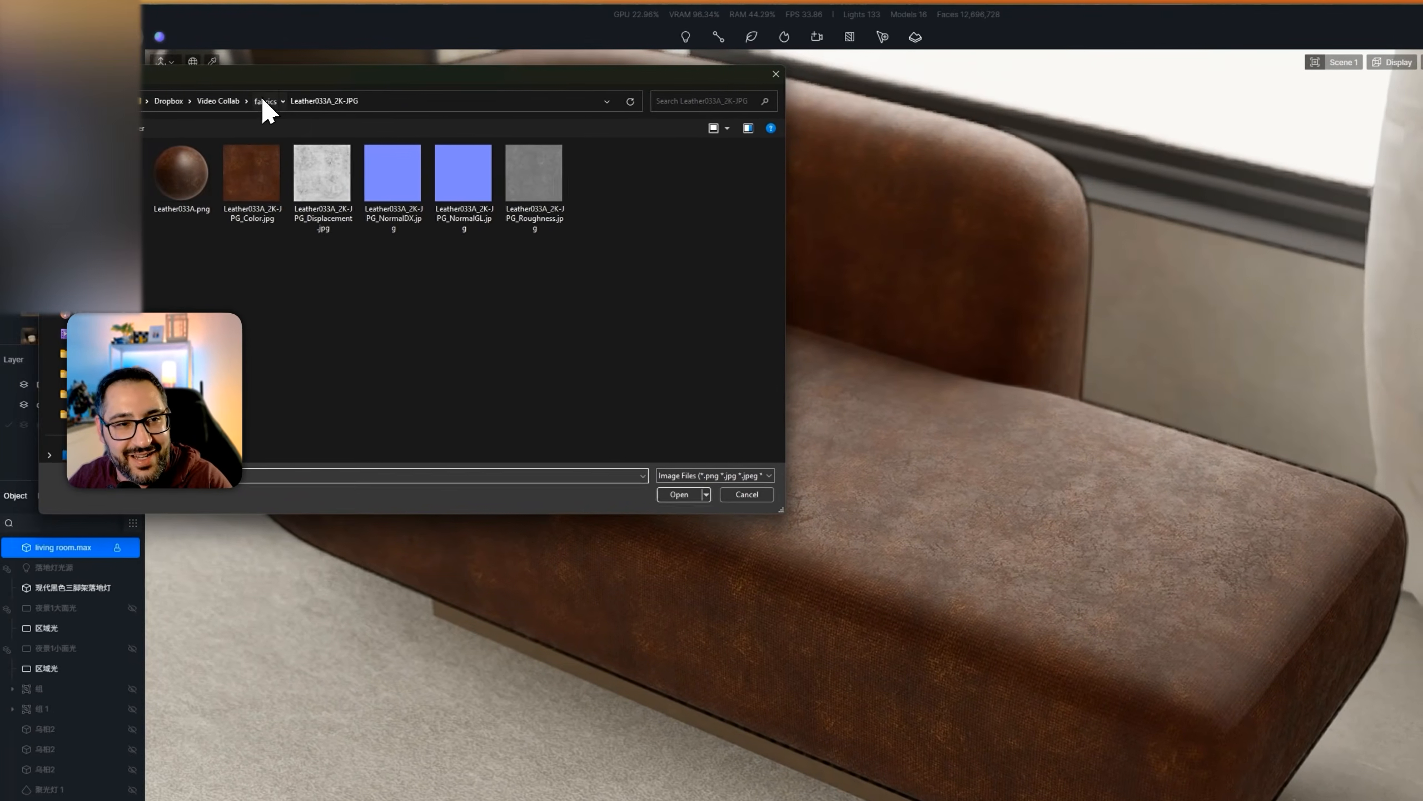
left_click(264, 102)
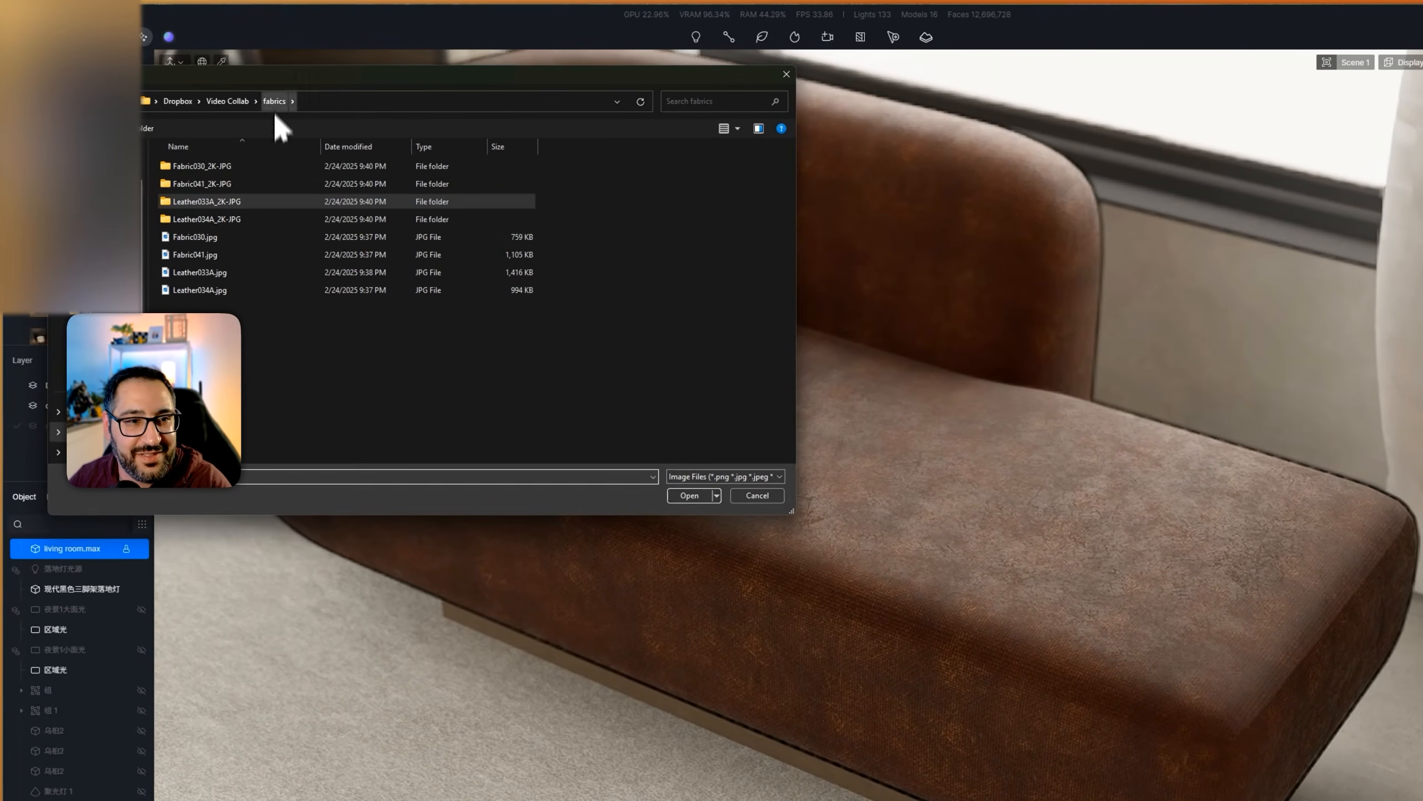
double_click(252, 217)
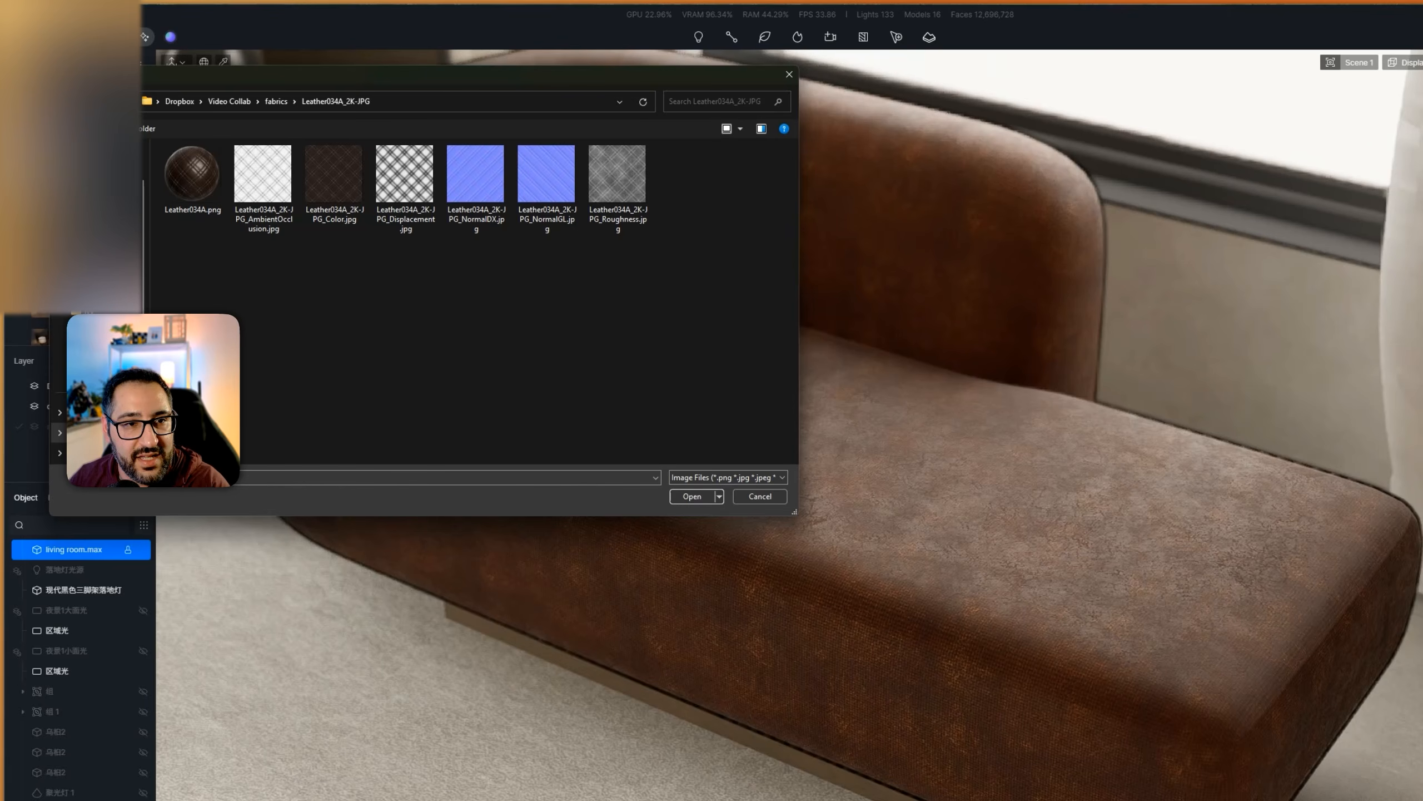
left_click_drag(246, 307, 681, 162)
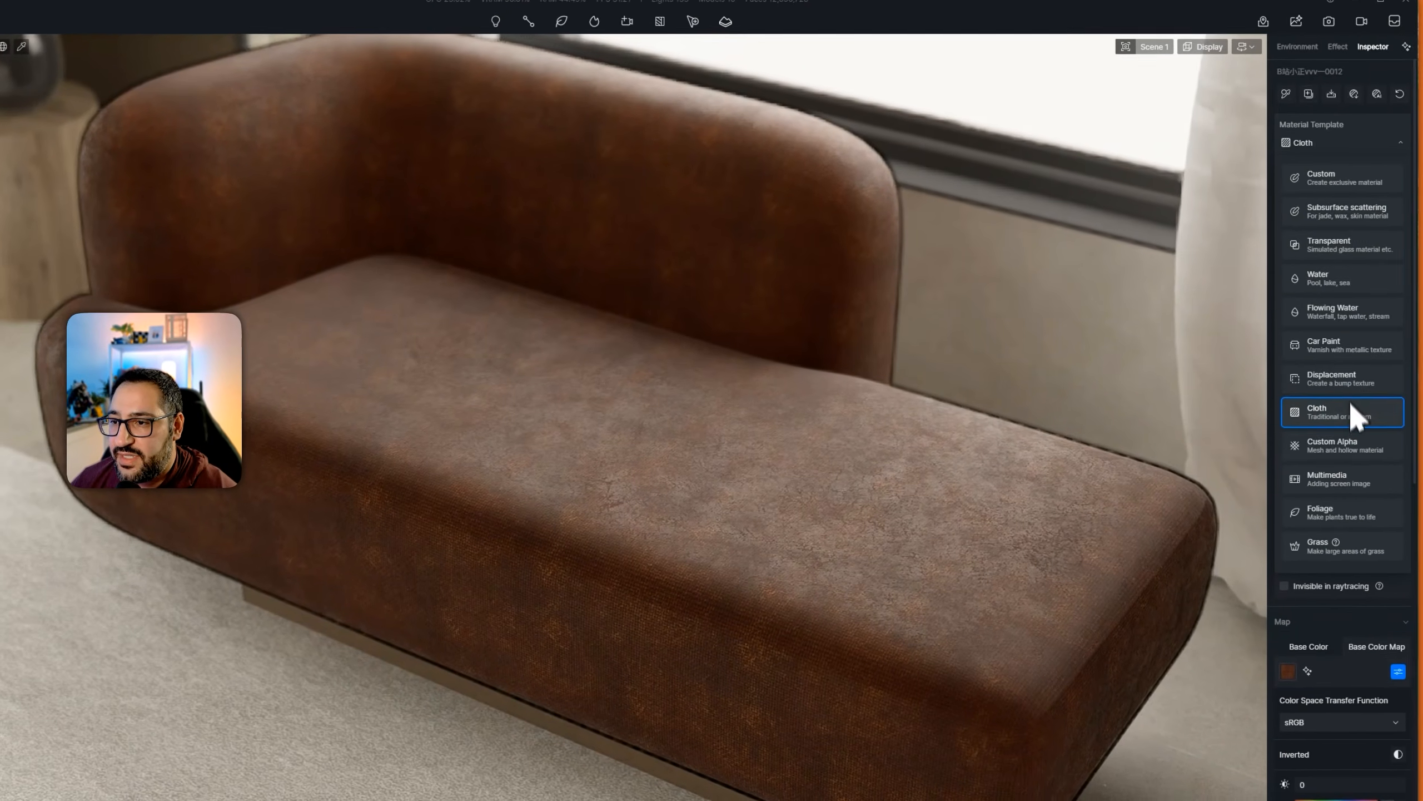
Step: Try the Displacement material template on the sofa, and switch the material back to the Cloth template
left_click(1349, 408)
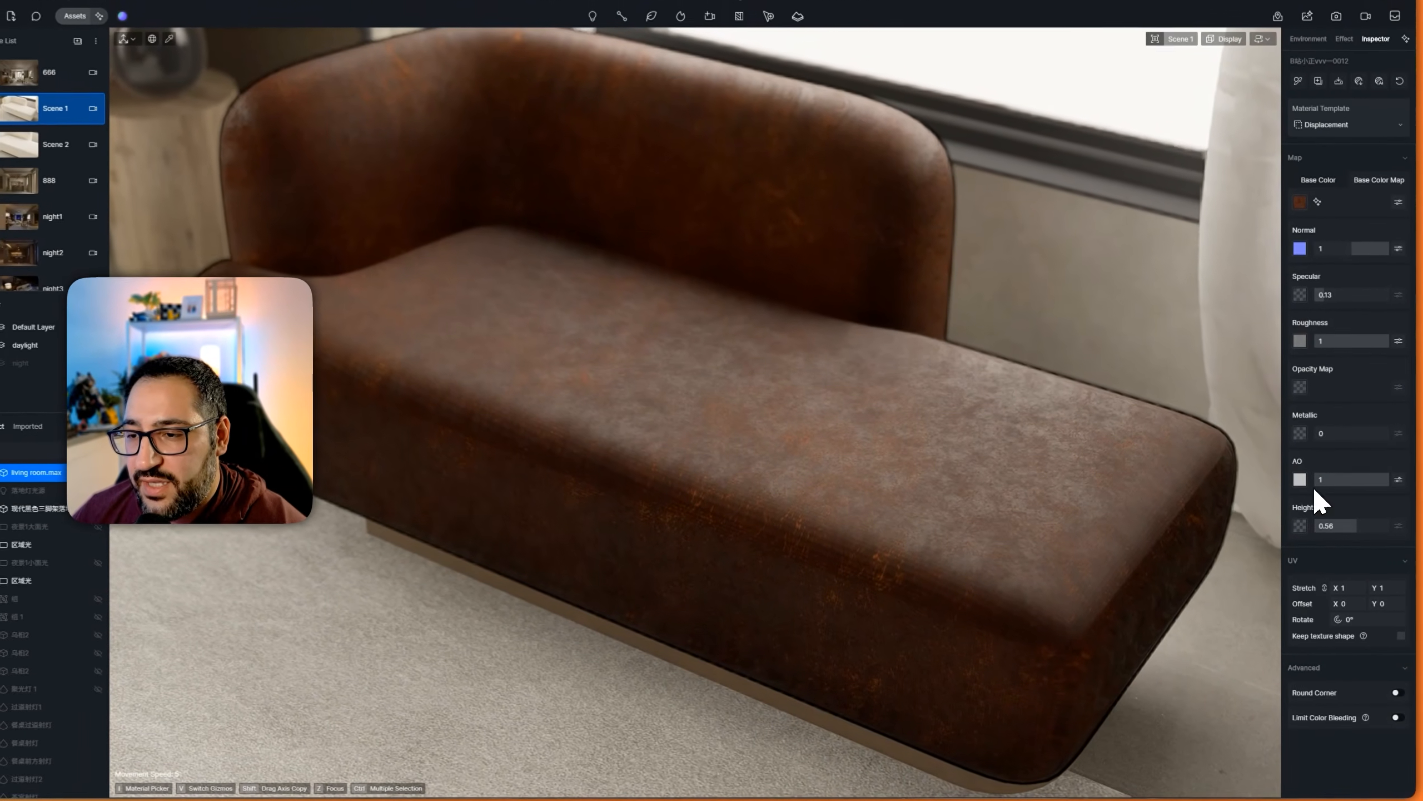
left_click(1345, 122)
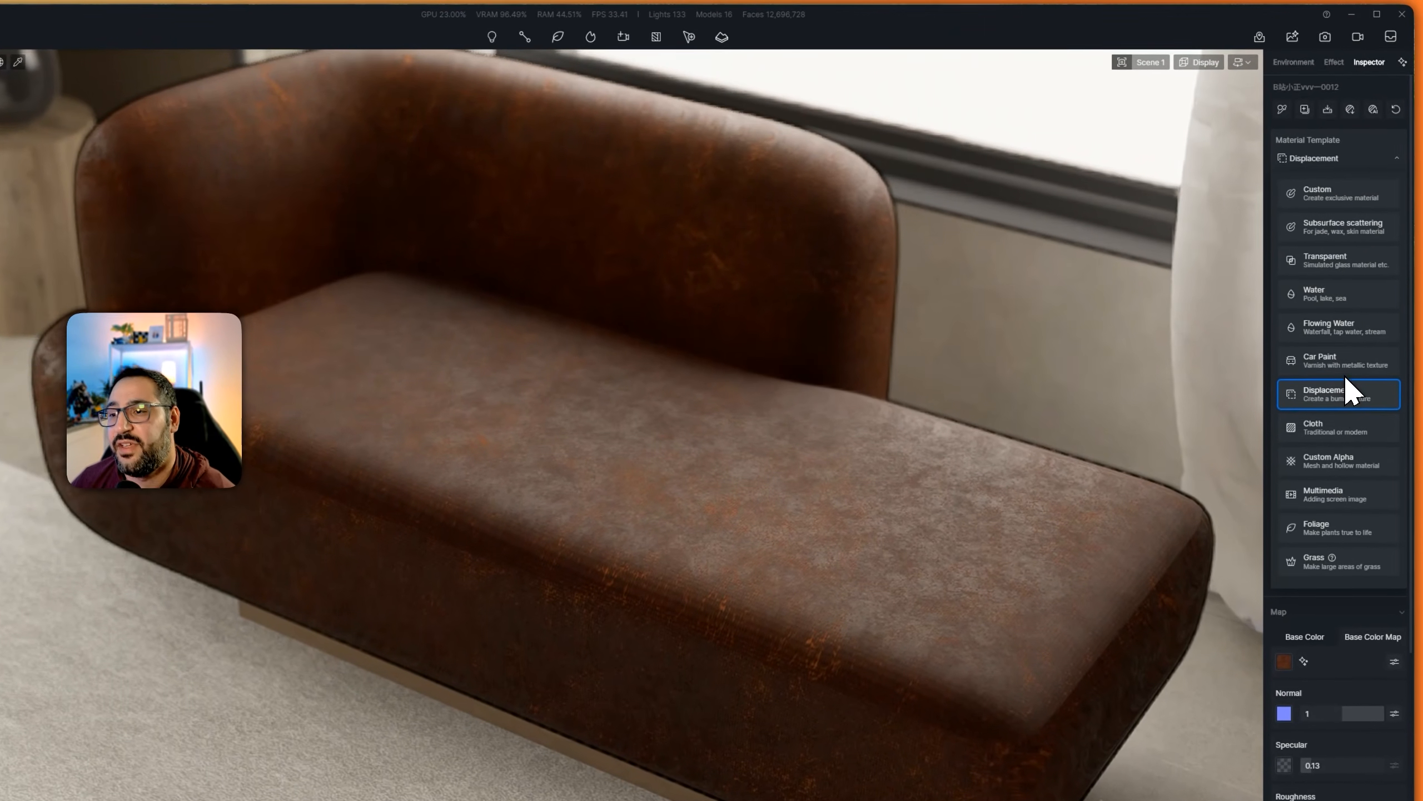
left_click(1353, 427)
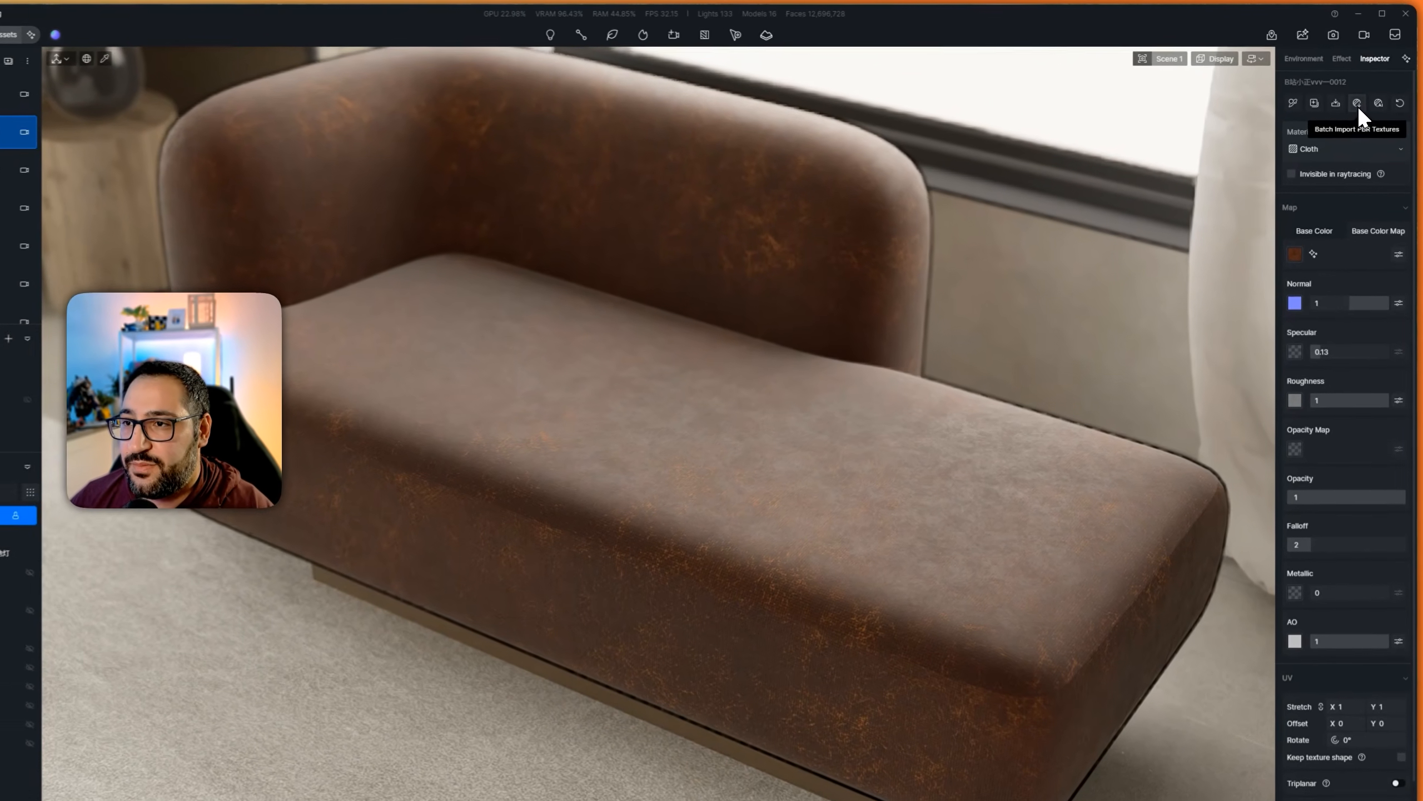
Step: Batch import the PBR texture maps from the Leather034A_2K-JPG folder into the sofa material
left_click(1360, 96)
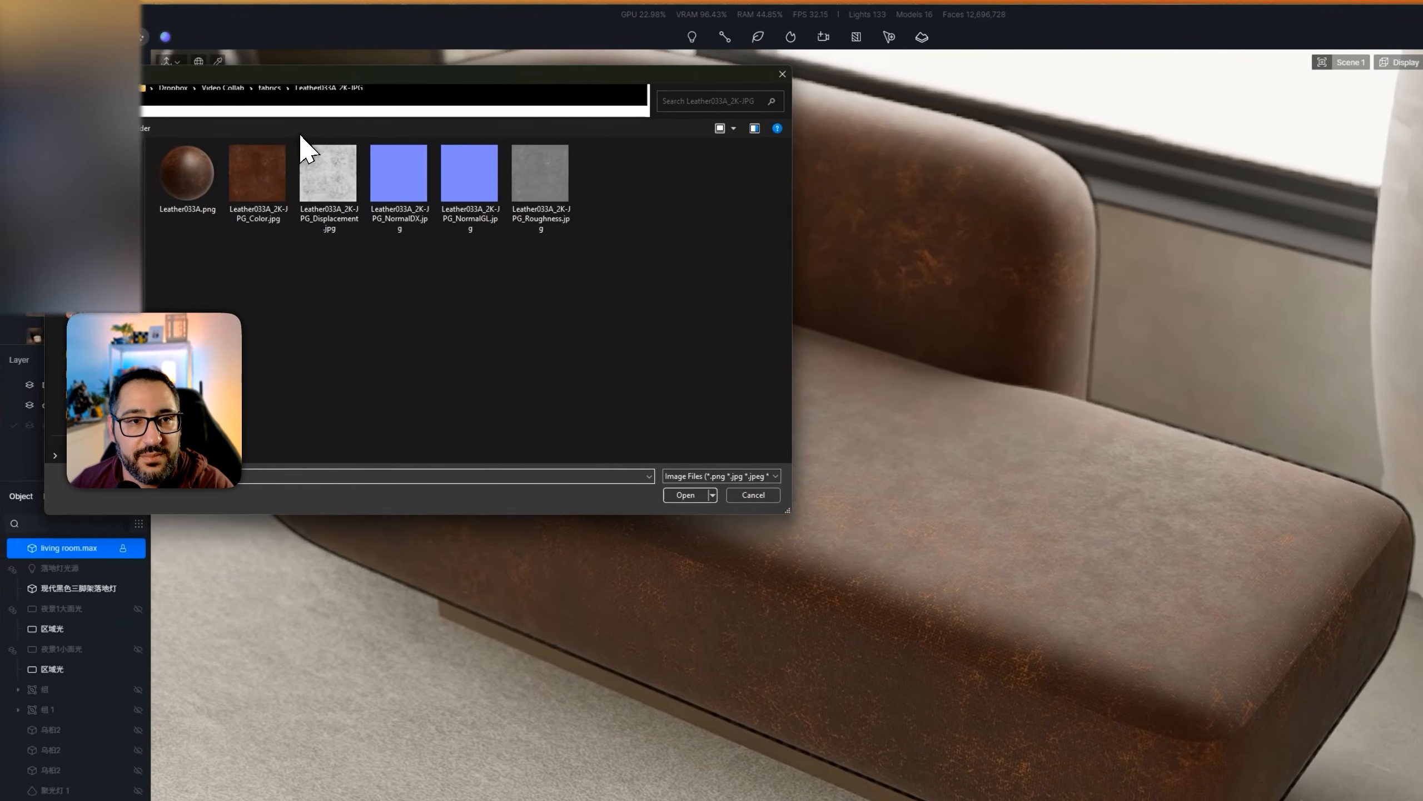
left_click(280, 89)
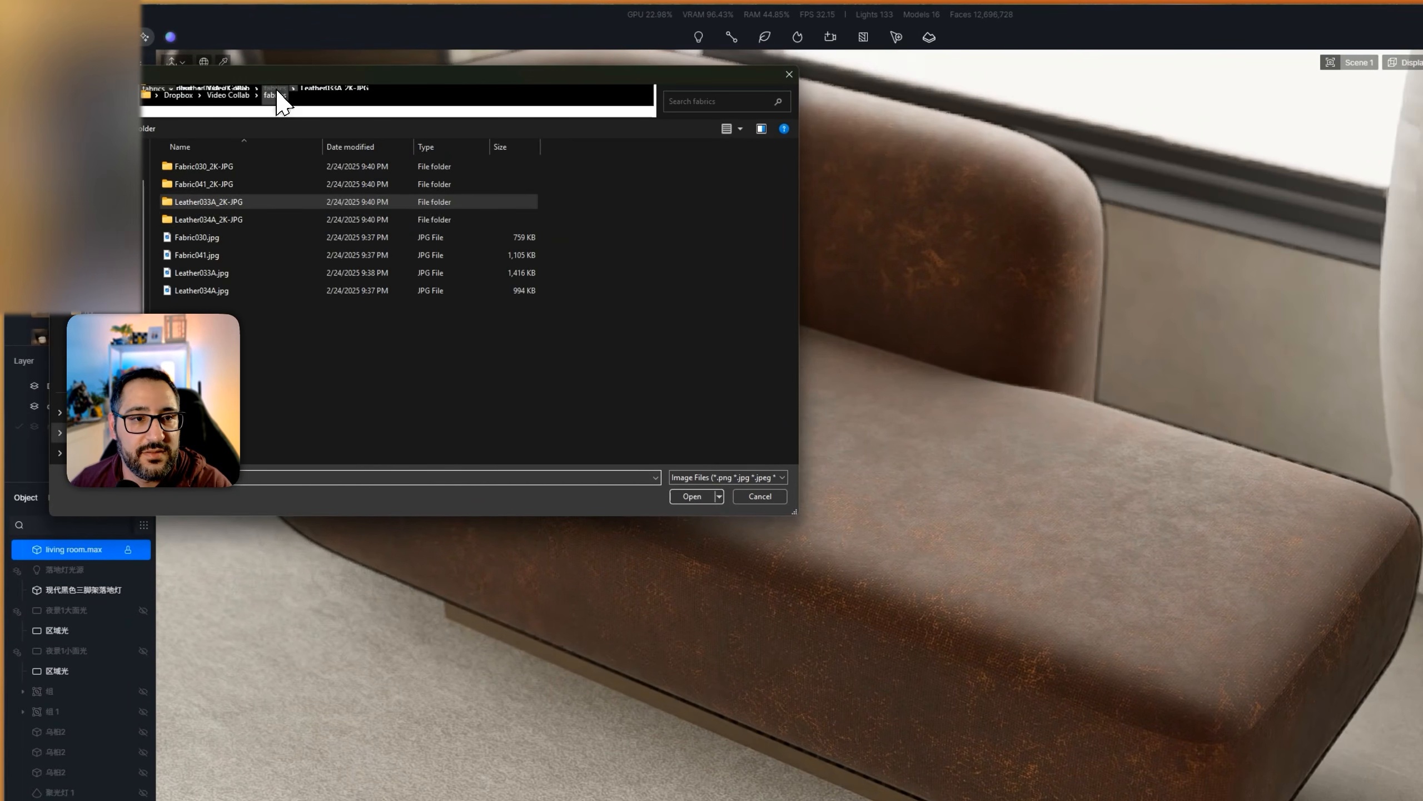
double_click(230, 217)
left_click_drag(250, 279, 630, 216)
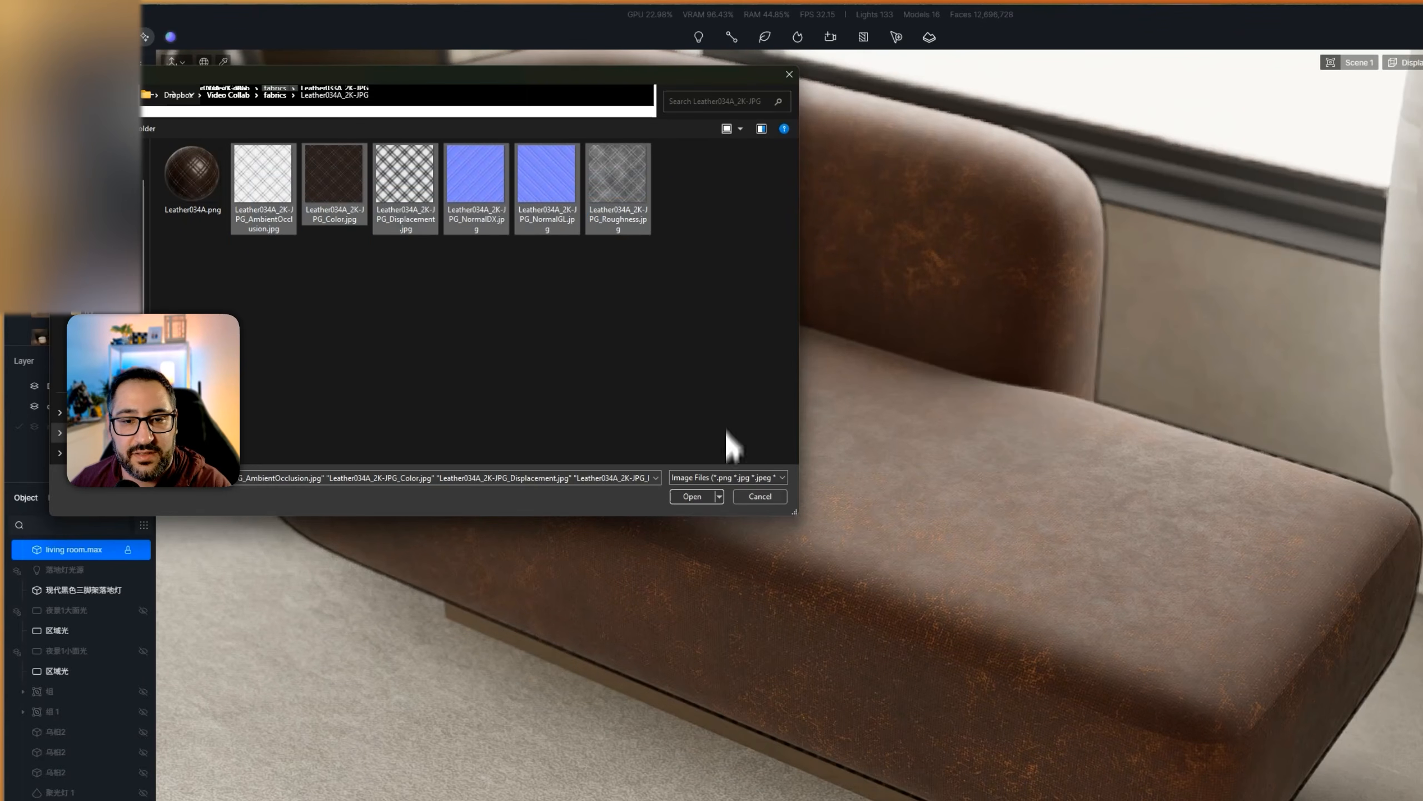
left_click(692, 496)
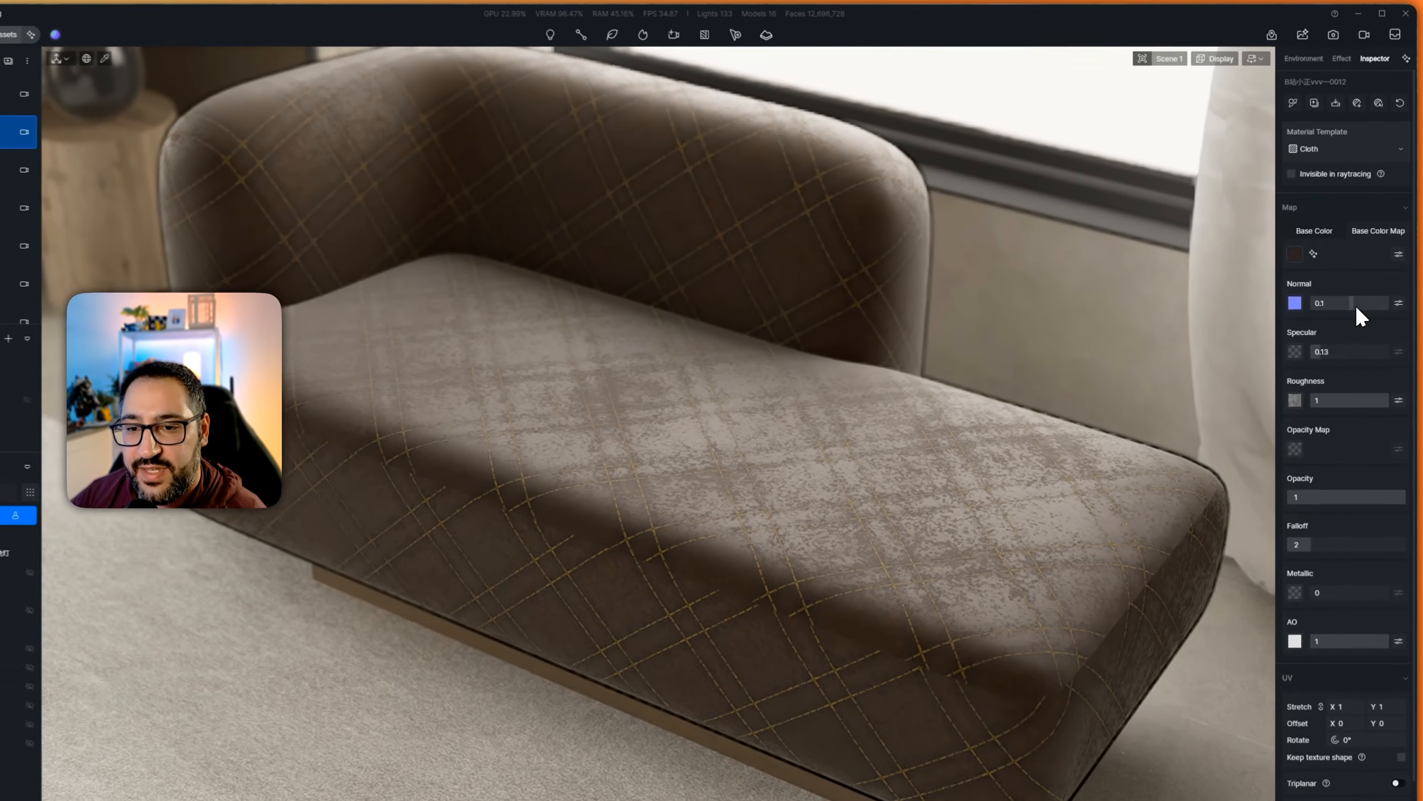
Step: Raise the sofa material's normal strength to 1, and delete its normal, roughness and AO maps
left_click_drag(1358, 283, 1399, 284)
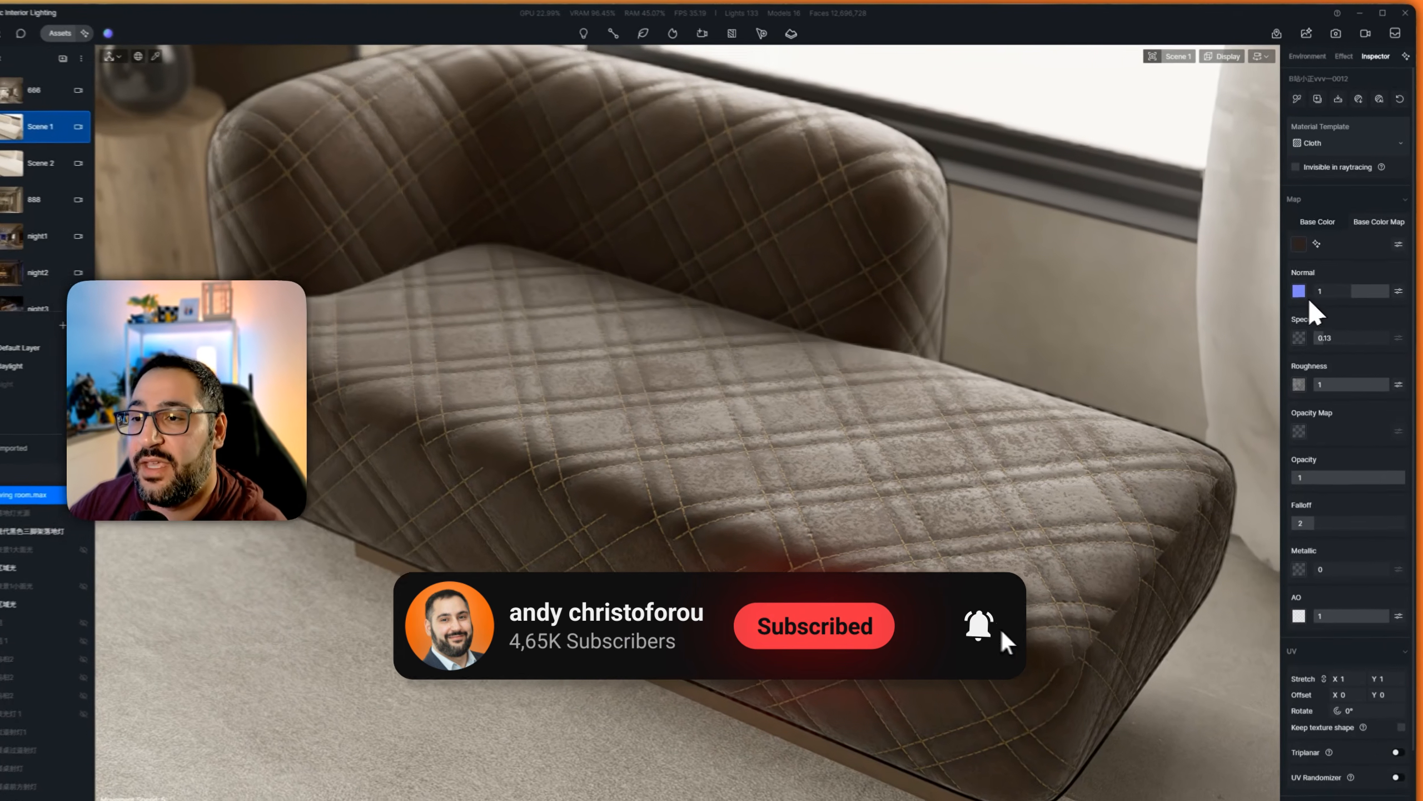
left_click(1300, 292)
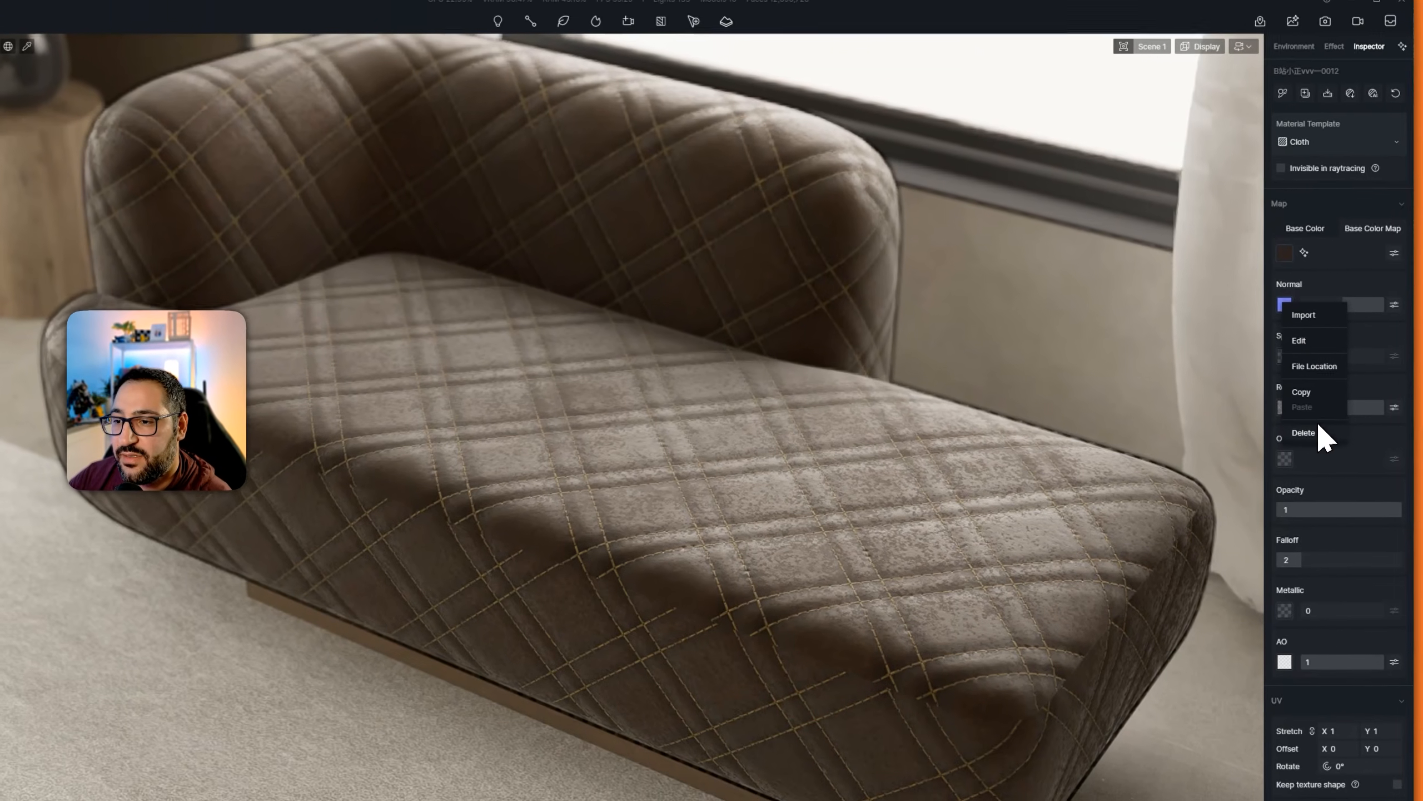
left_click(1318, 410)
left_click(1283, 386)
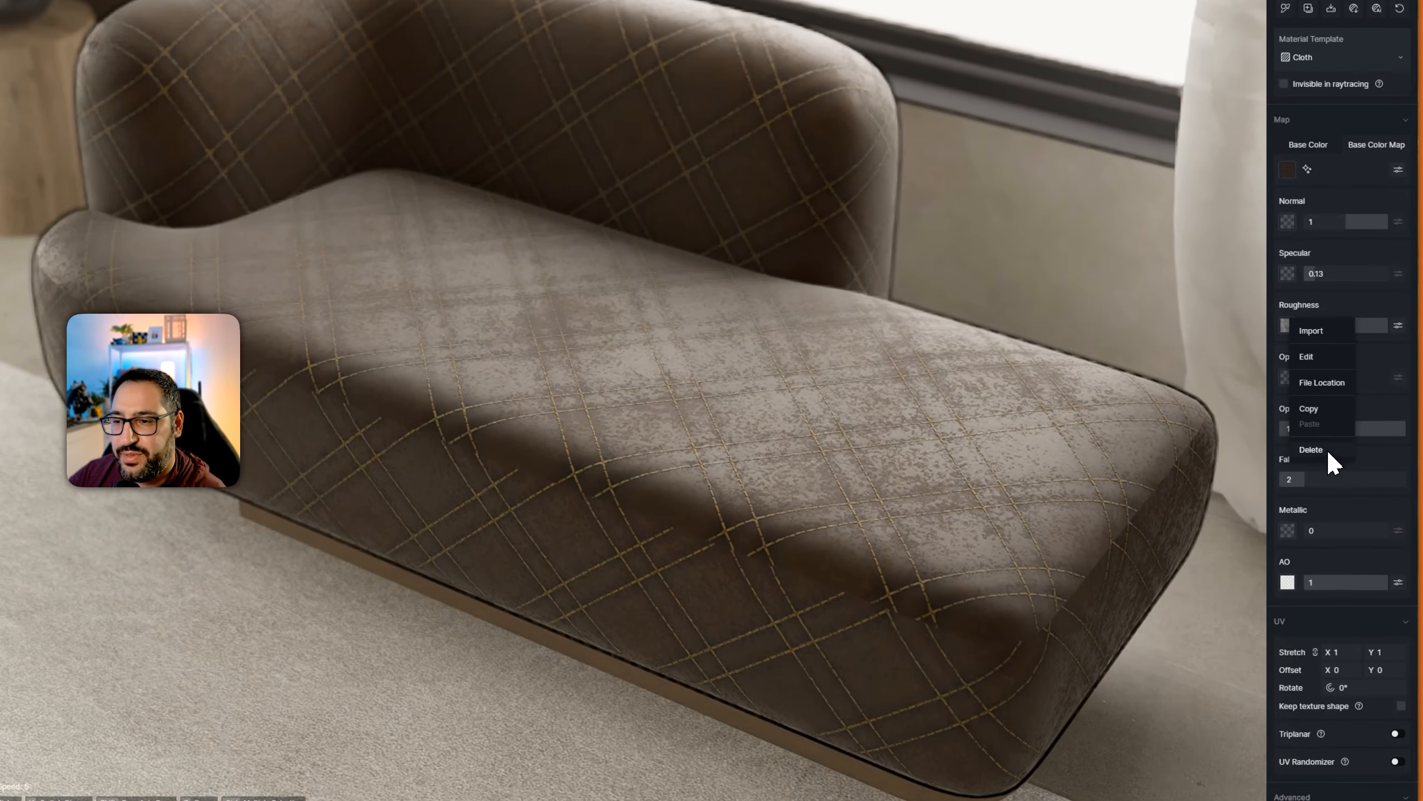
left_click(1326, 530)
left_click(1287, 572)
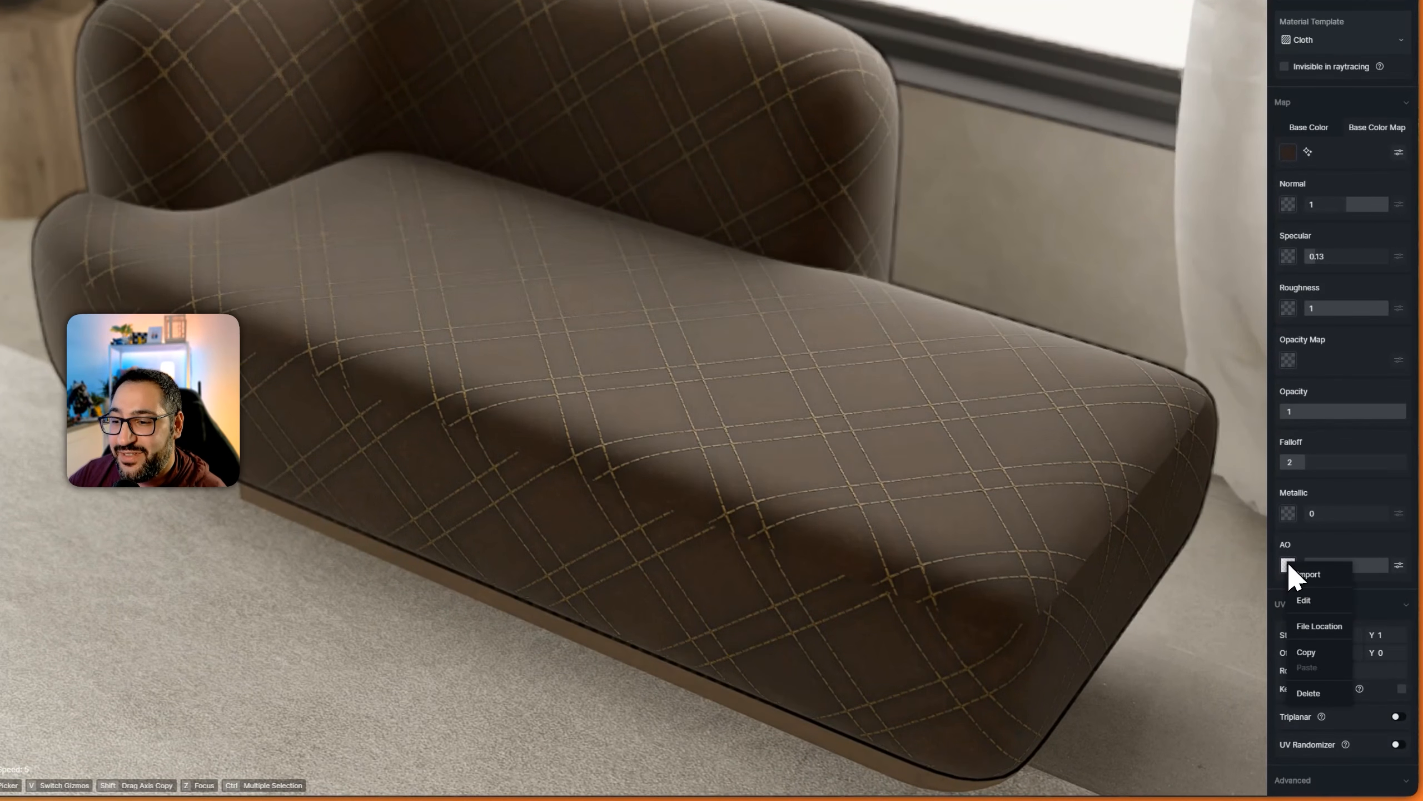
left_click(1320, 693)
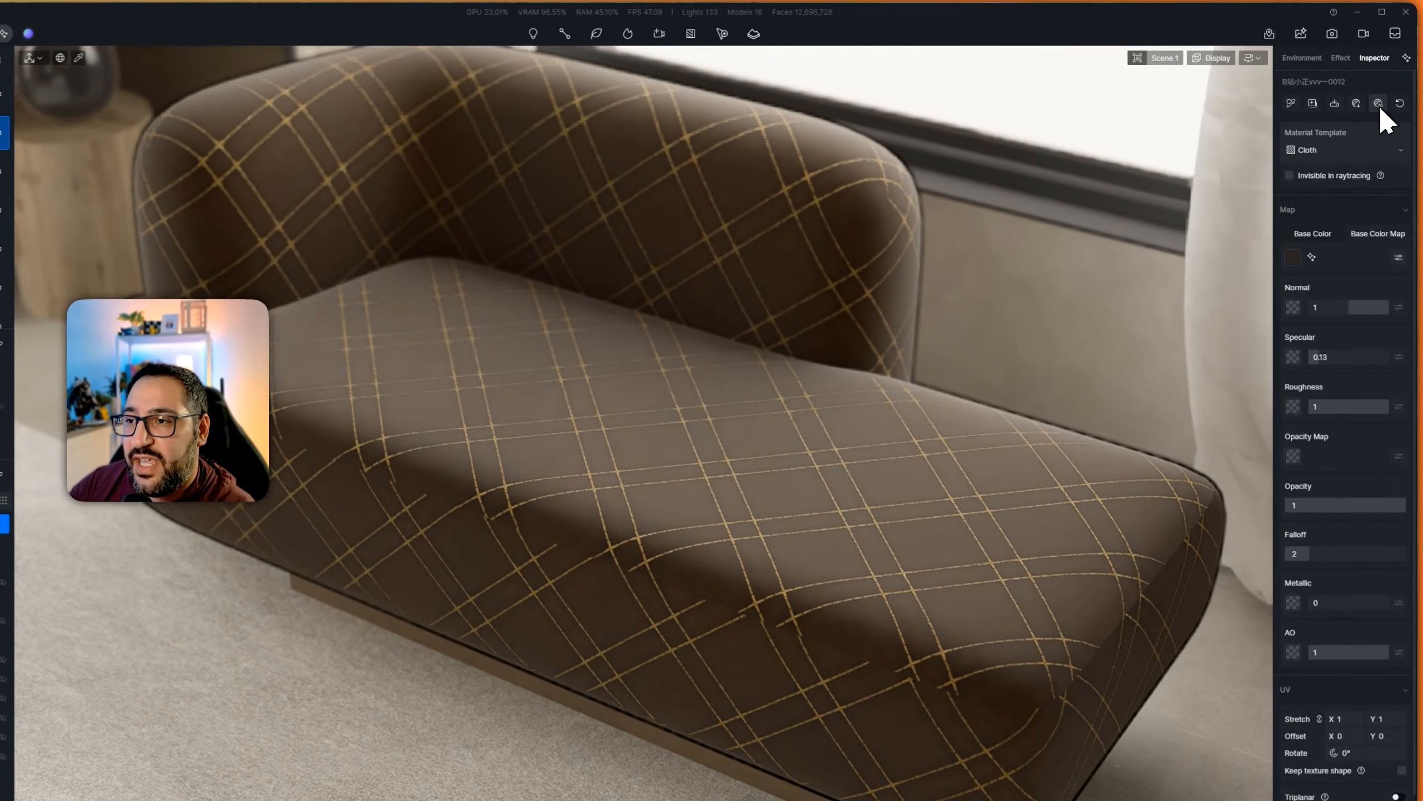
Step: Generate normal, roughness and AO maps from the base color map, and show the base color's enhancement options in the Scene 2 view
left_click(1380, 88)
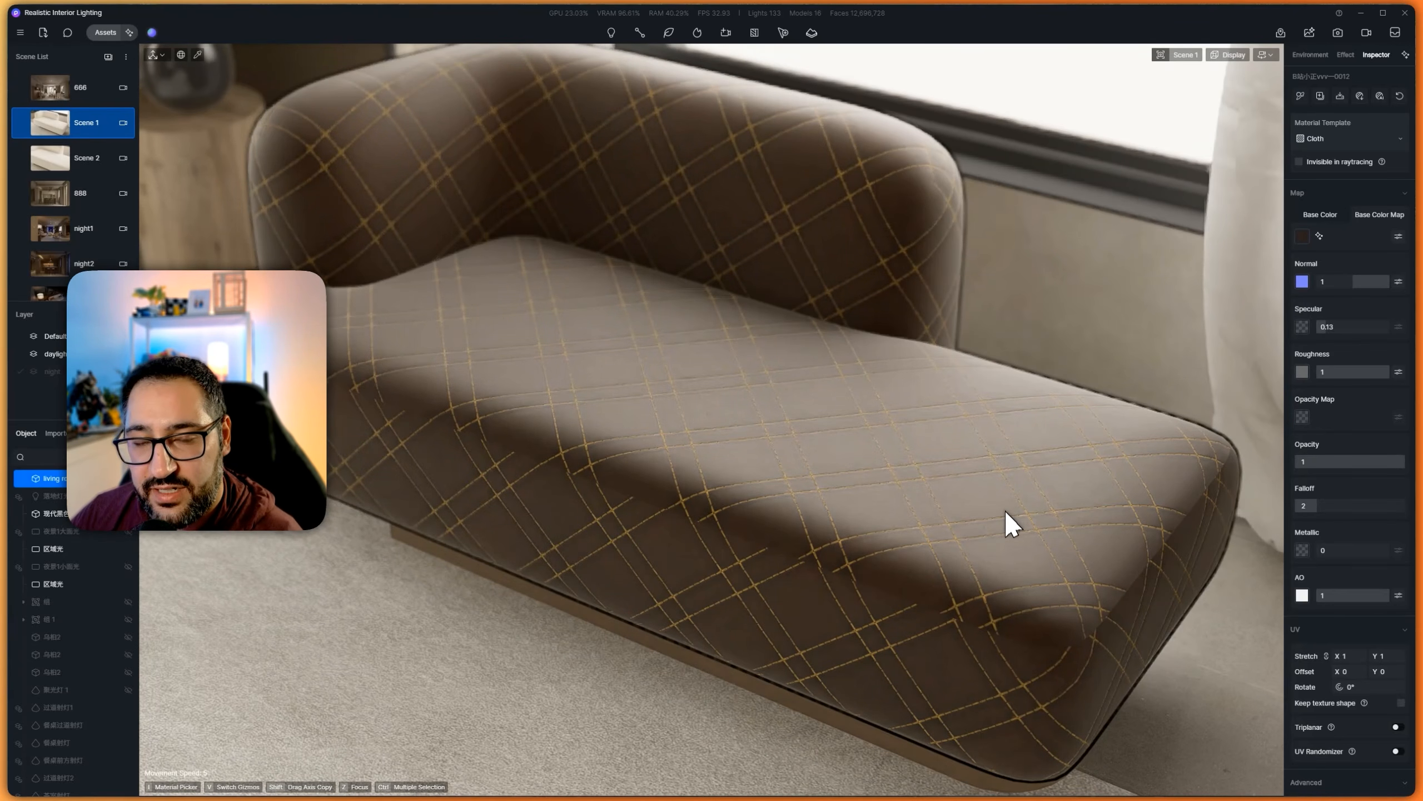
left_click(91, 162)
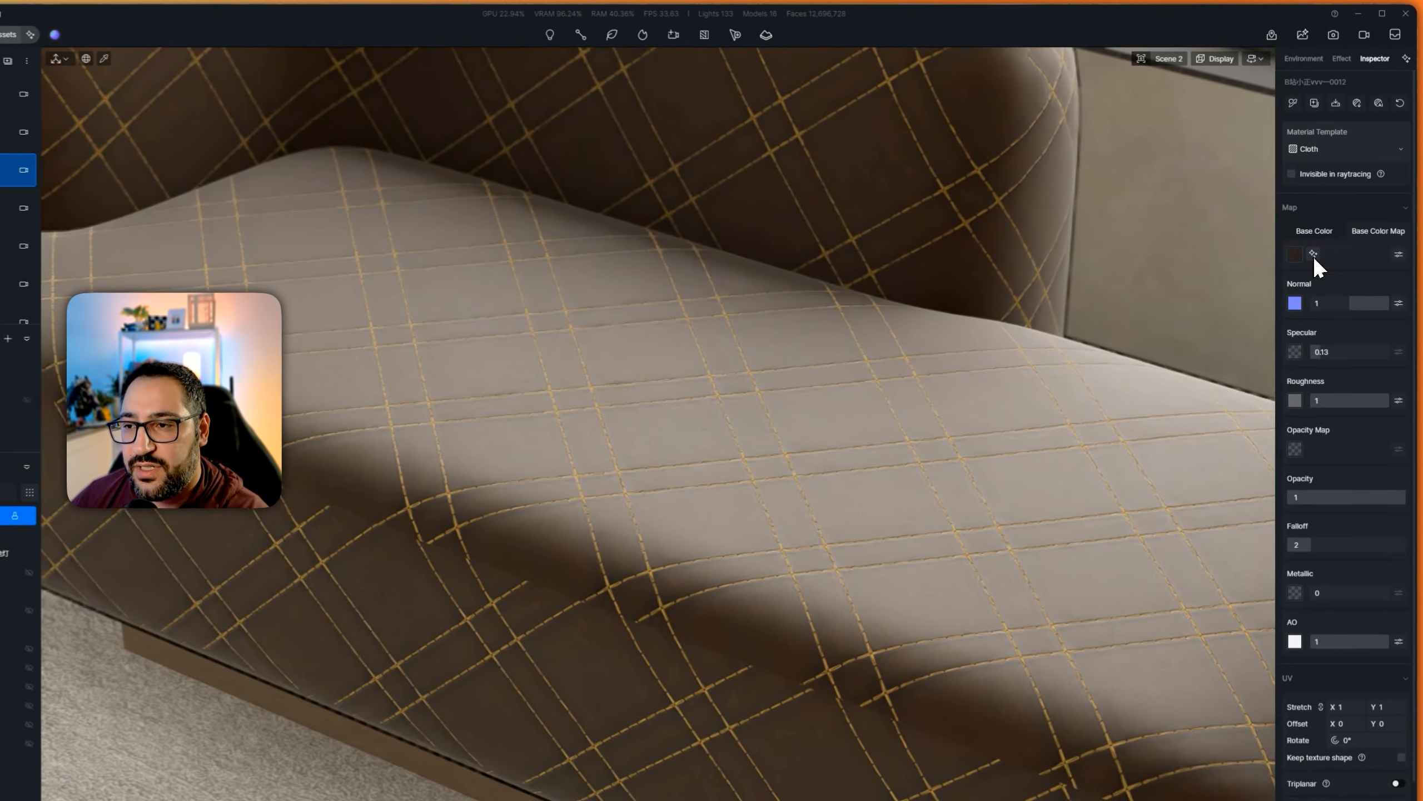
left_click(1320, 237)
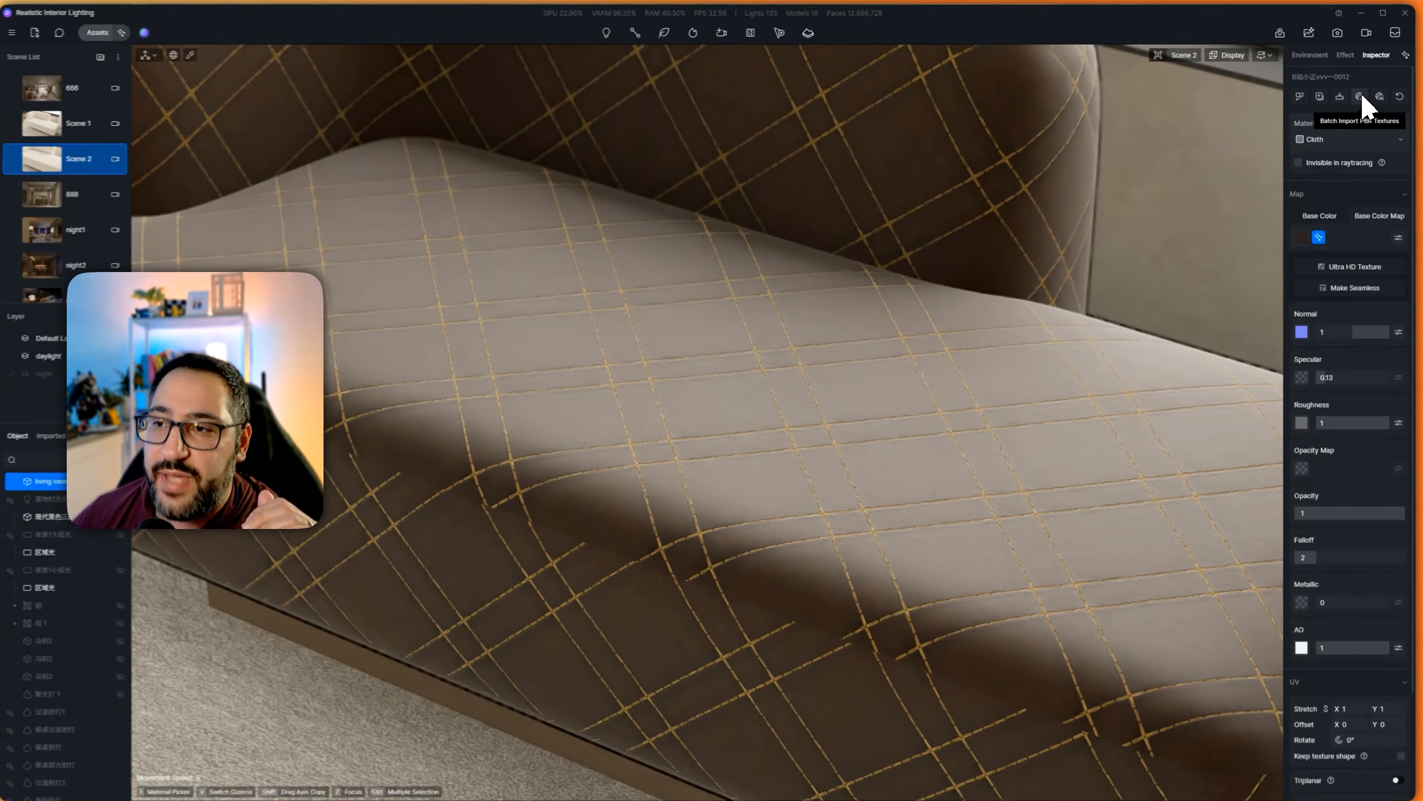
Step: Batch import the six Leather034A_2K-JPG texture maps into the sofa material and set the normal strength to 1
left_click(1360, 96)
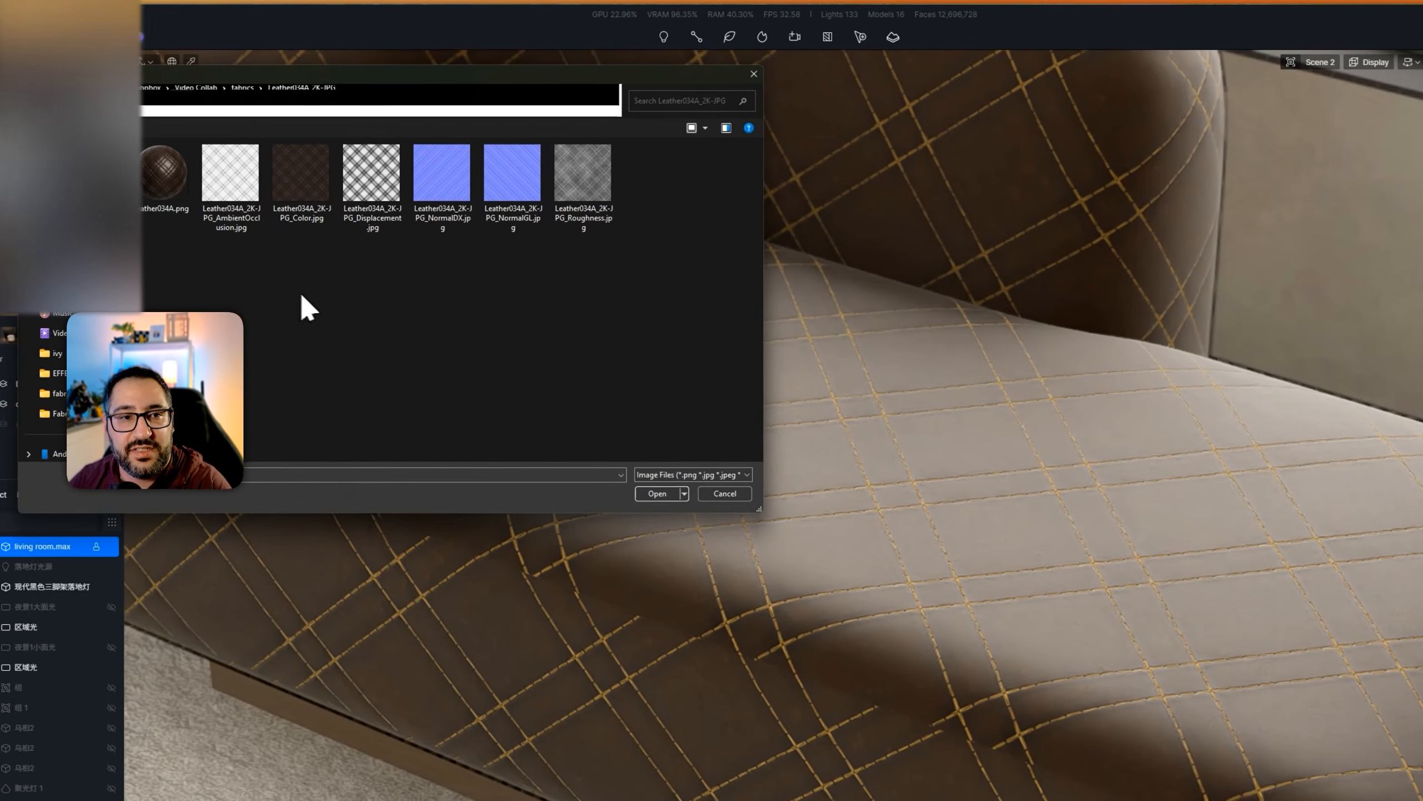
left_click_drag(92, 270, 395, 147)
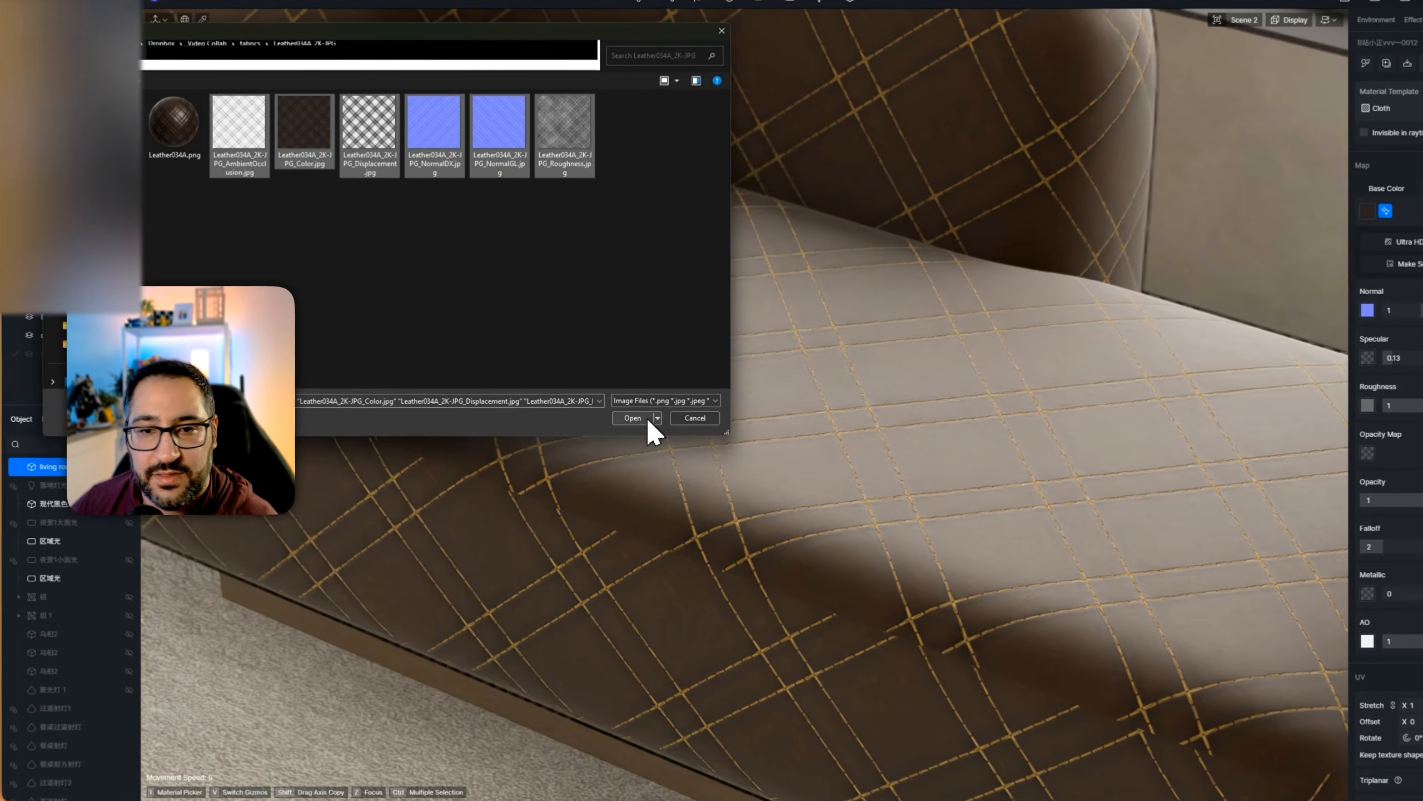
left_click(606, 432)
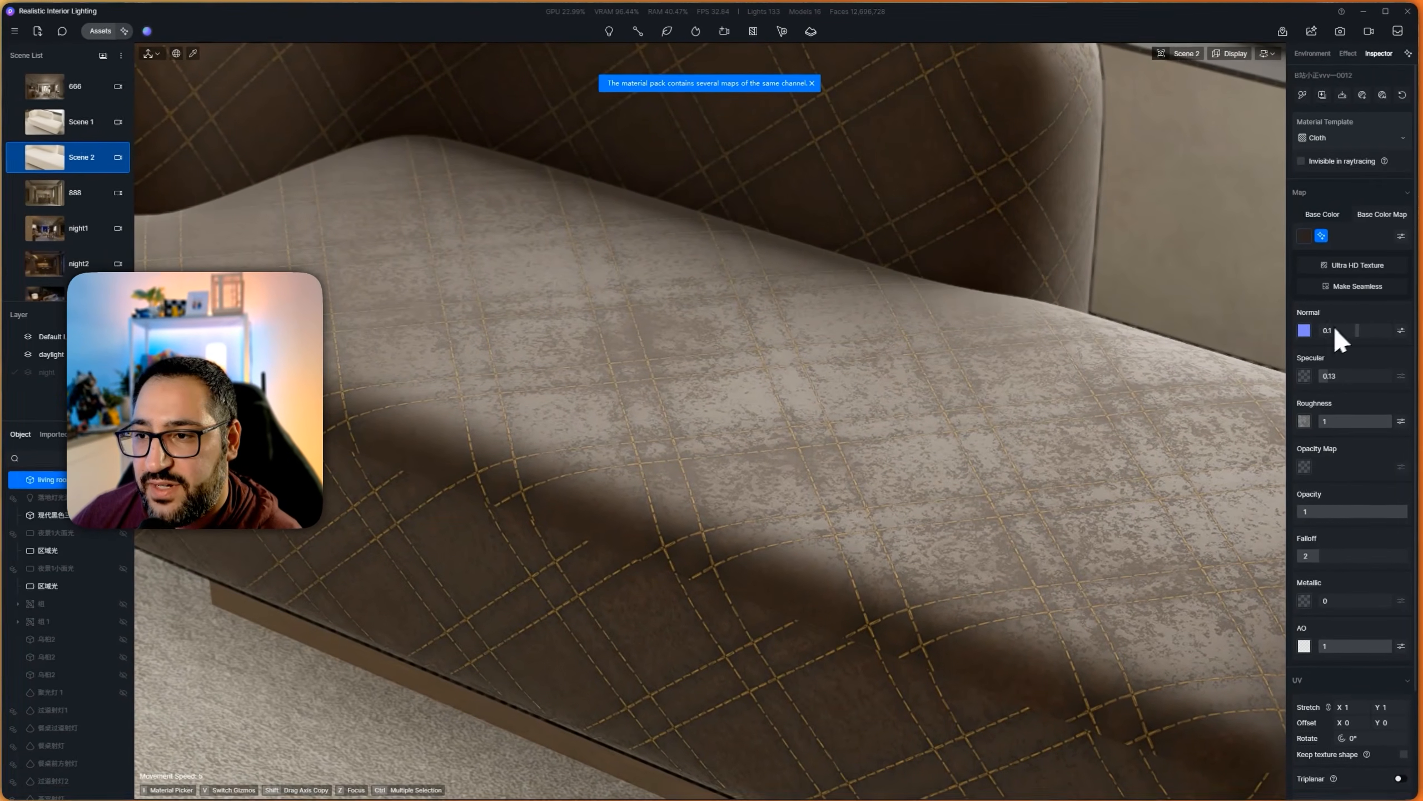
left_click_drag(1336, 331, 1396, 338)
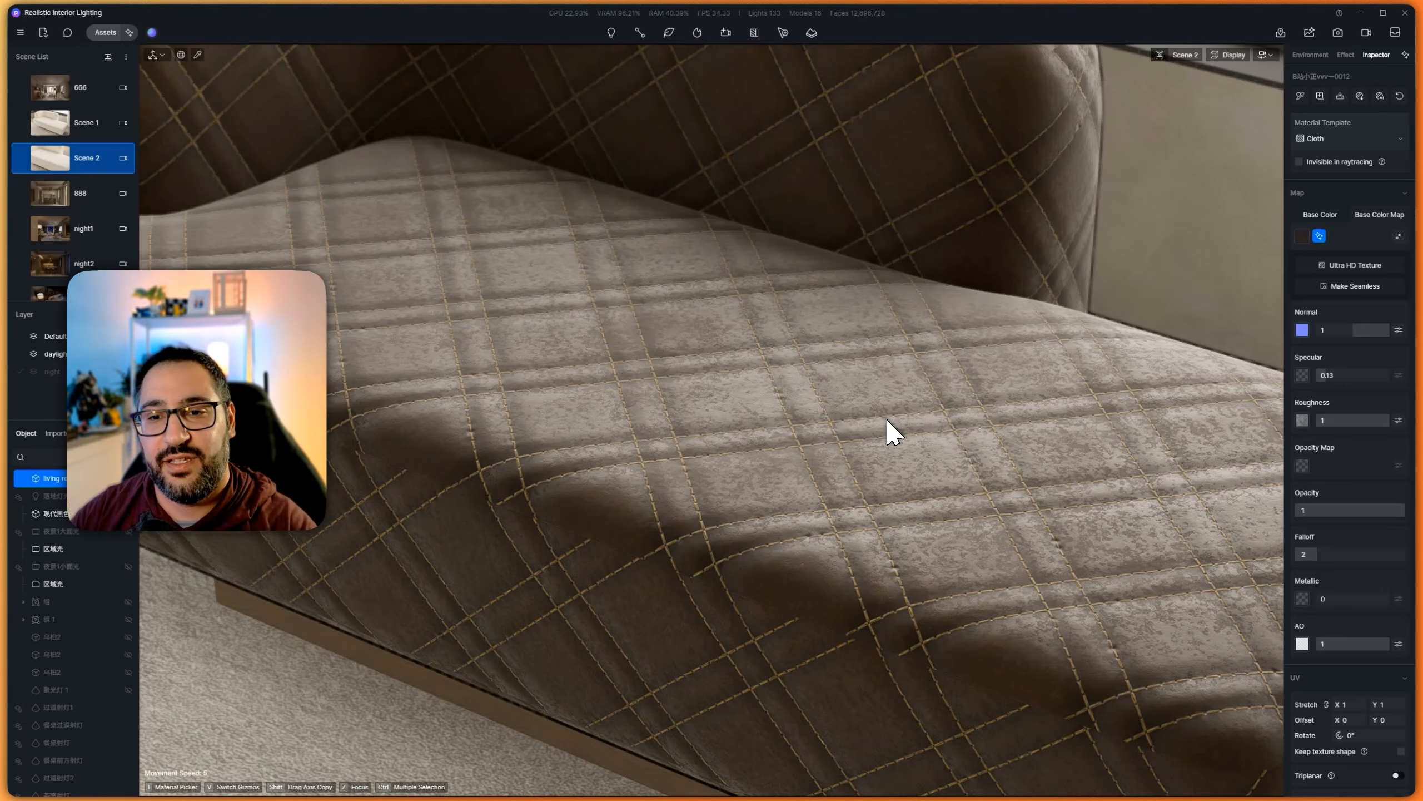
Step: Try an individual UV with a stretch of 2 on the roughness map, and turn the individual UV off
scroll(886, 373, "up", 3)
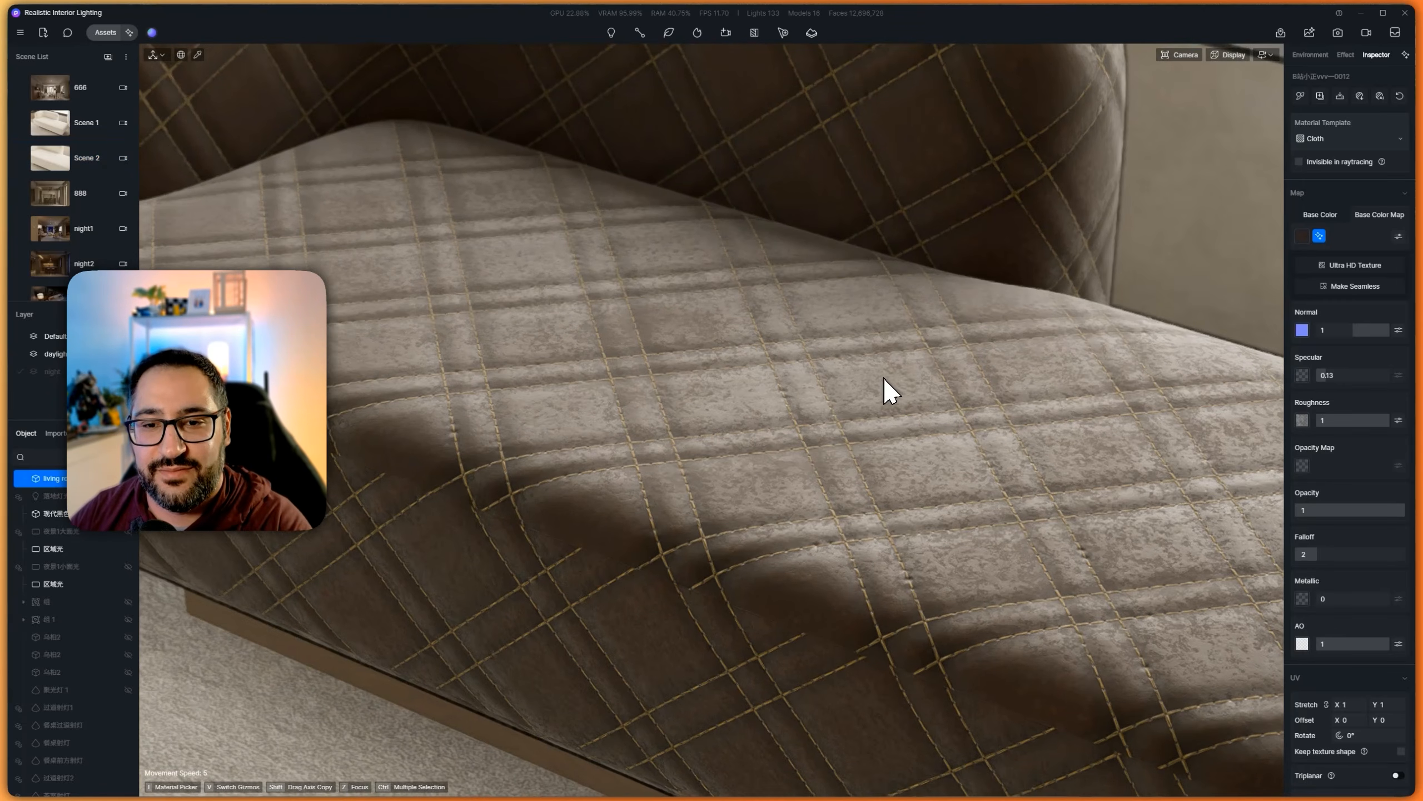
scroll(844, 421, "up", 5)
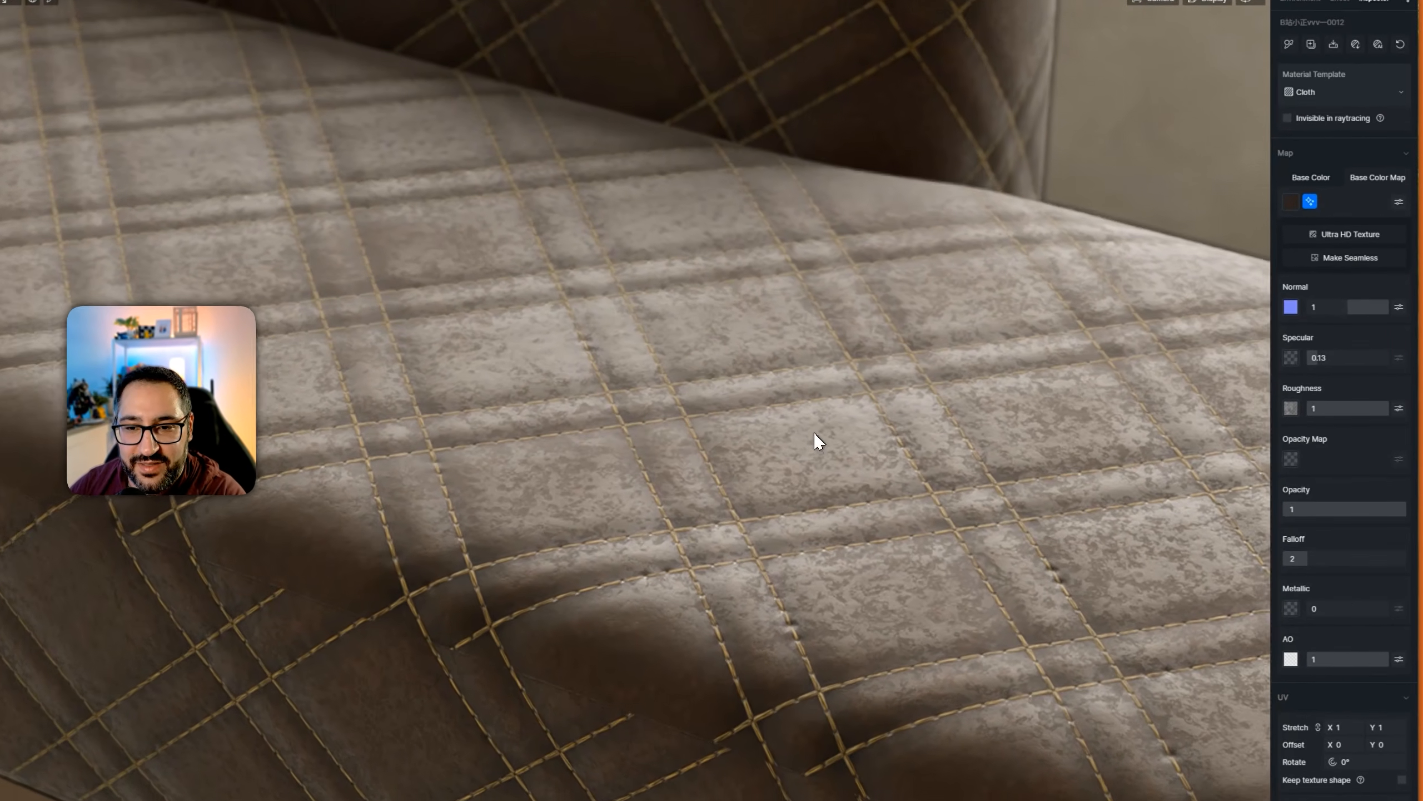
scroll(818, 426, "down", 4)
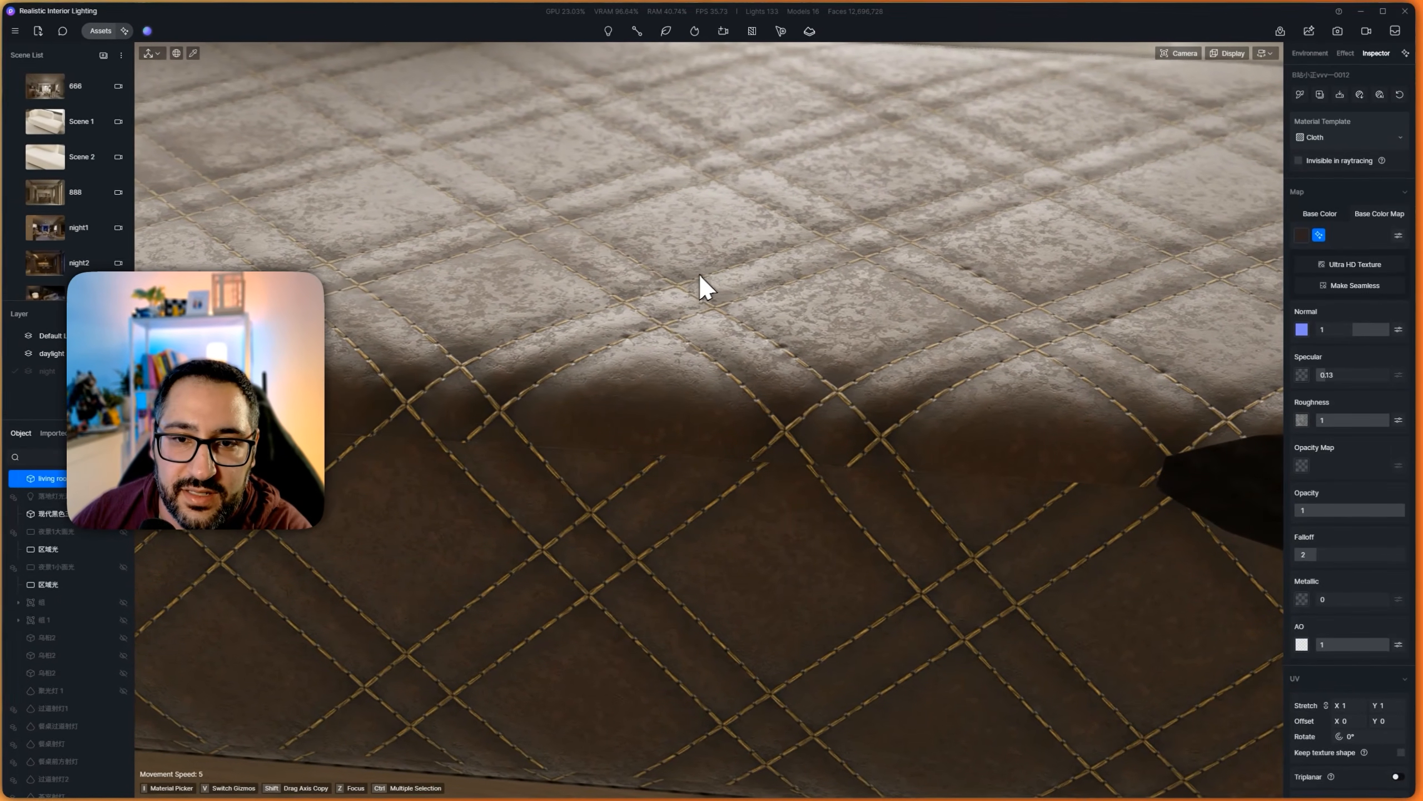
scroll(785, 292, "down", 3)
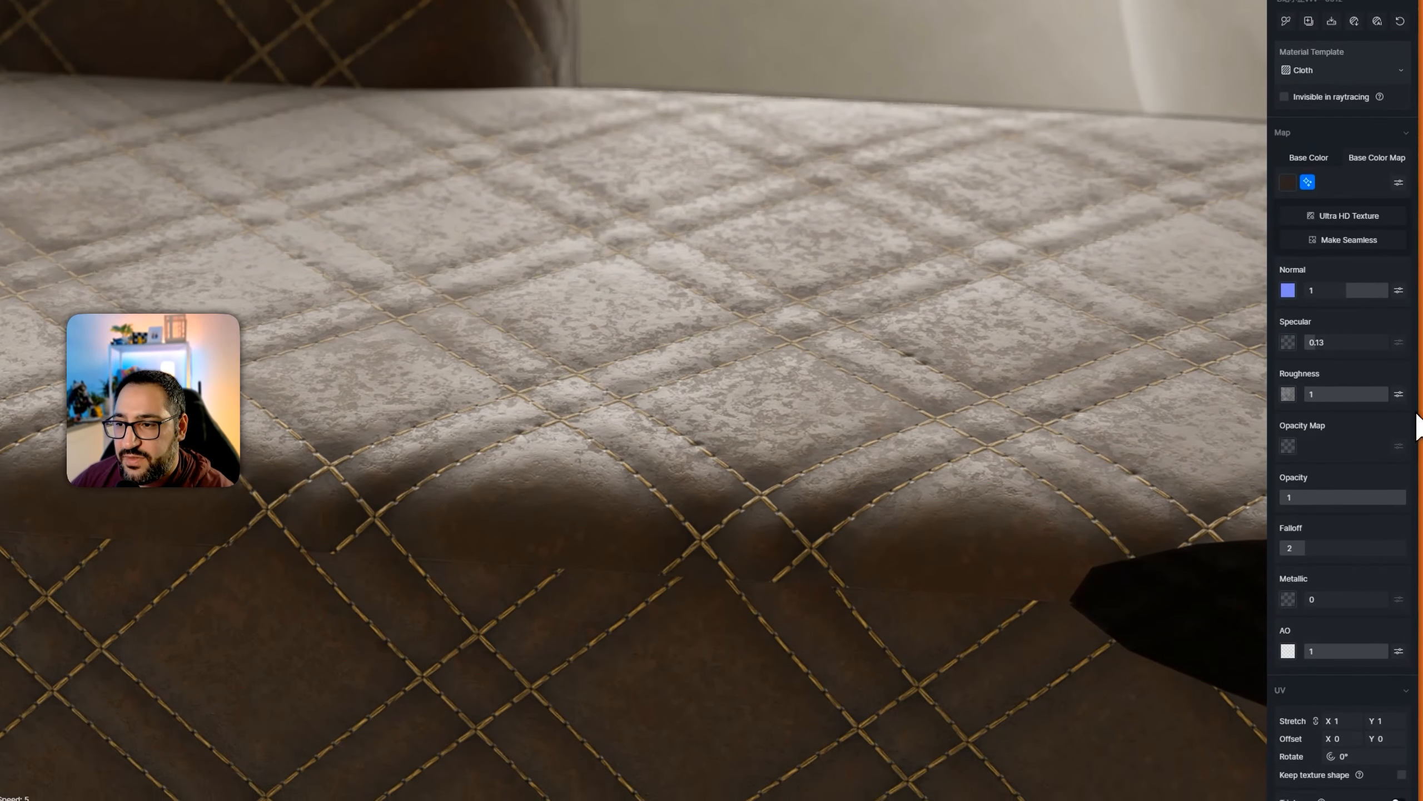
left_click(1398, 417)
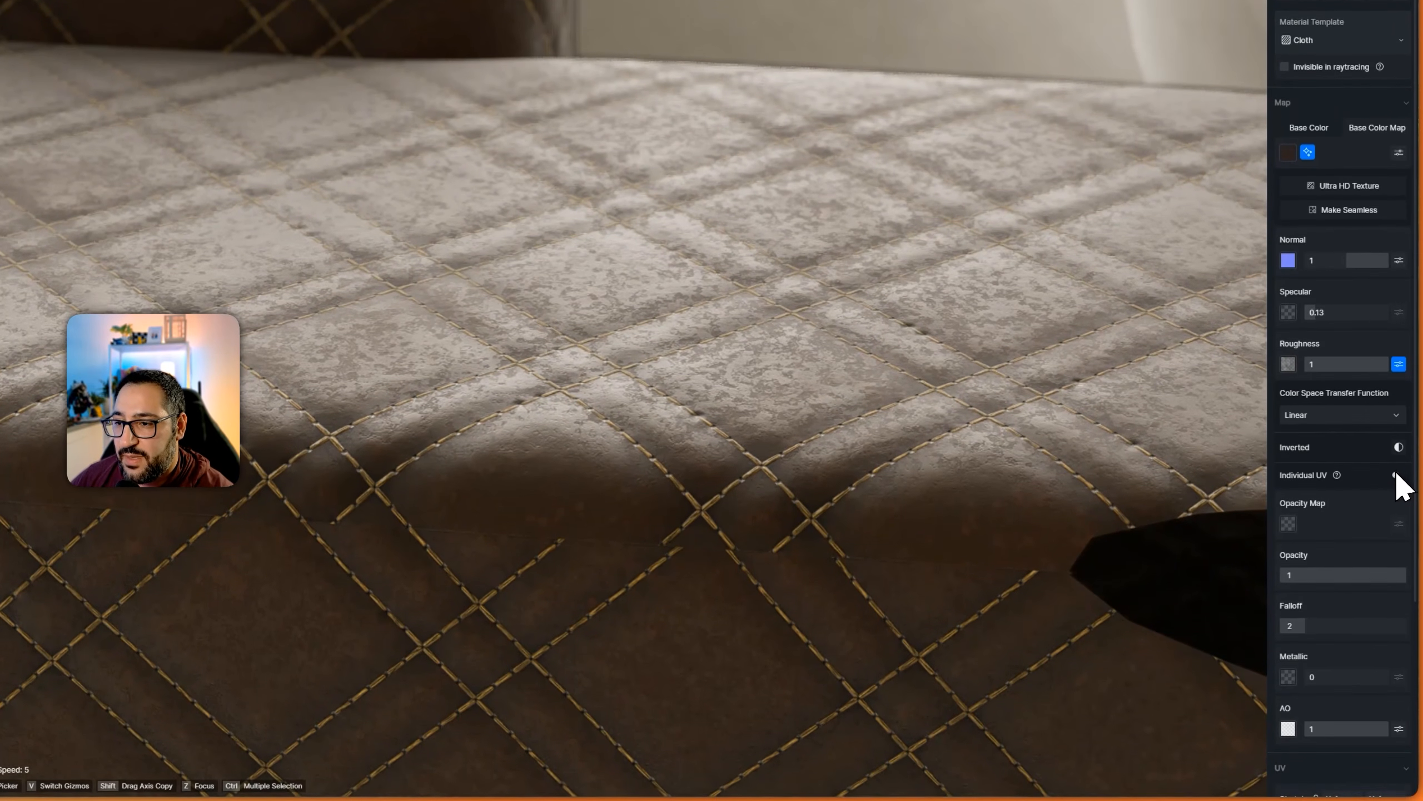
left_click(1398, 475)
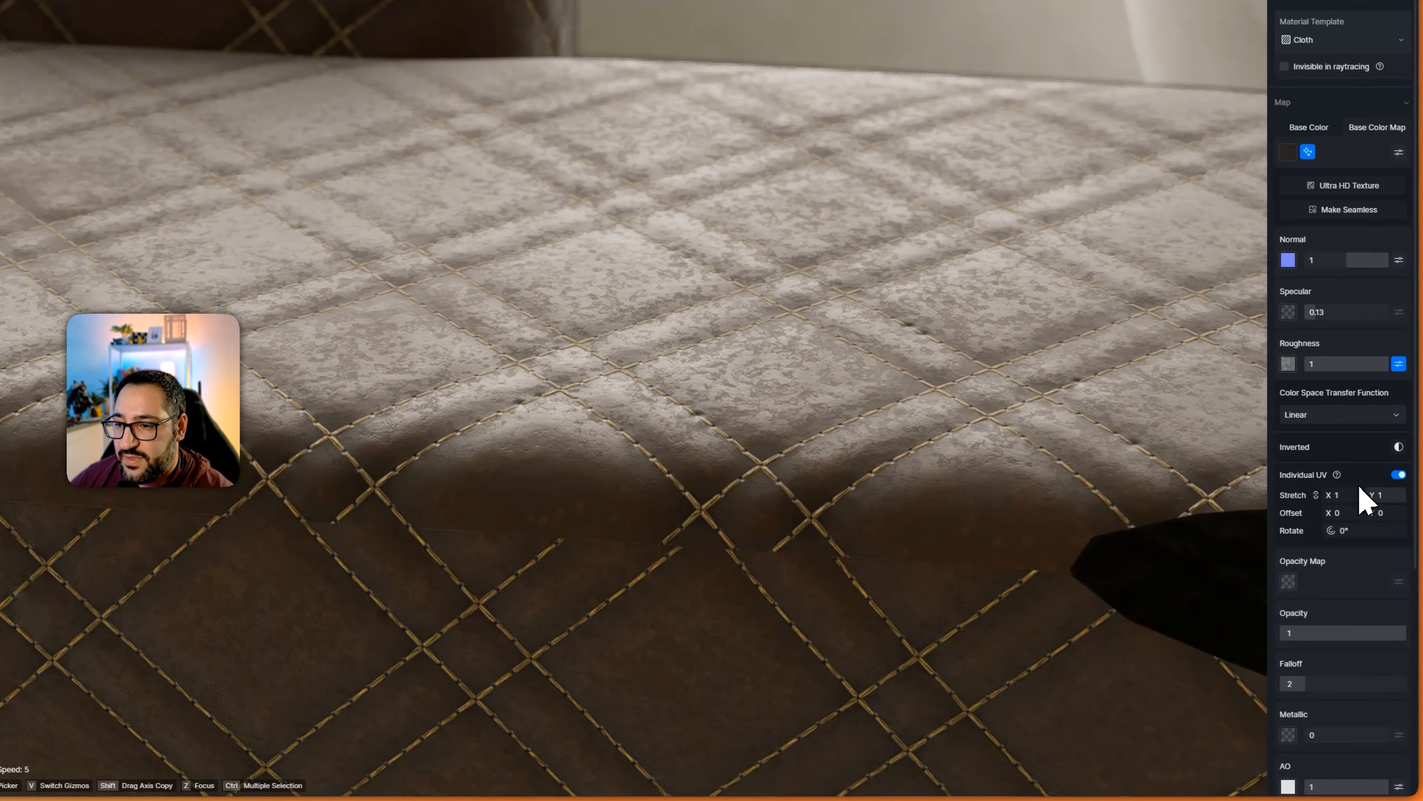
left_click(1344, 495)
type("2")
key("Return")
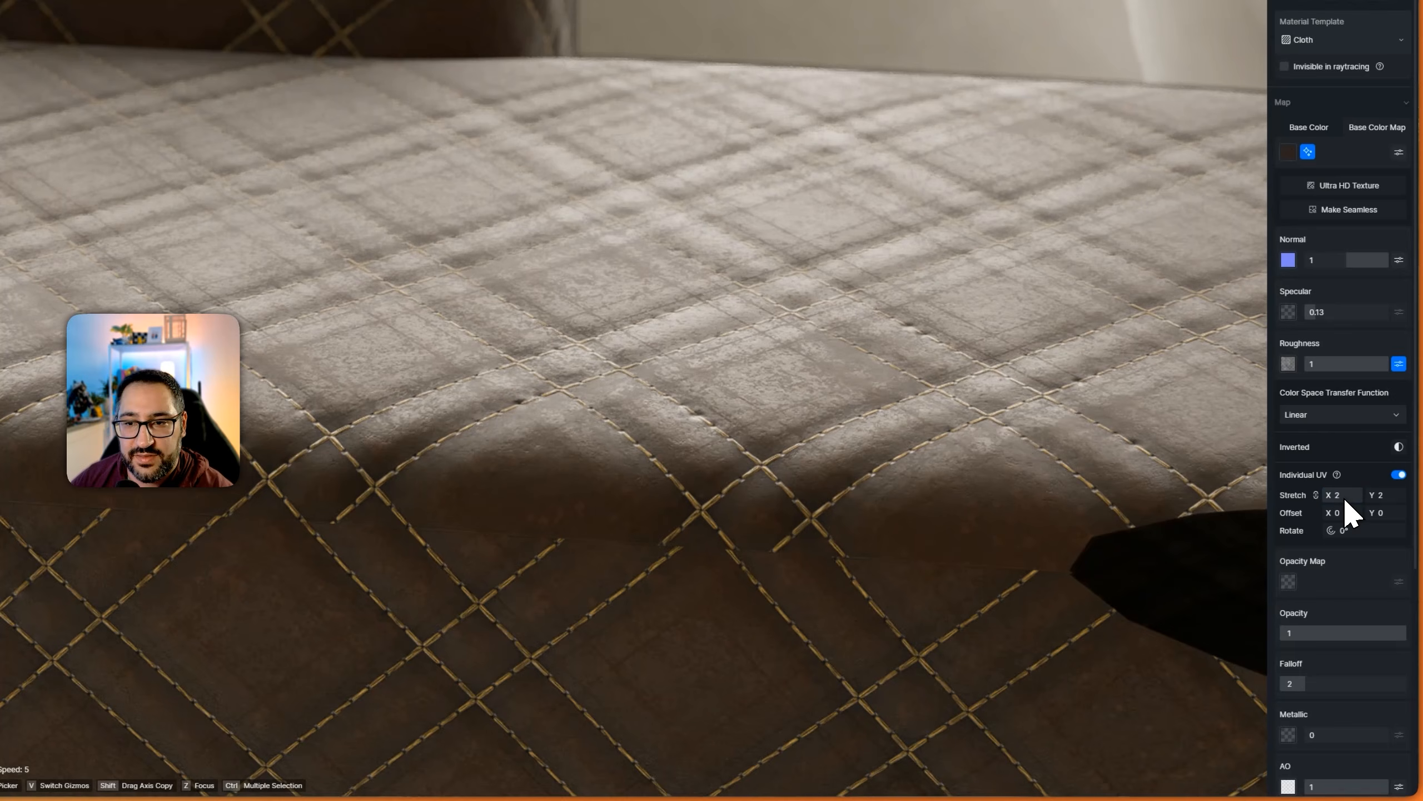
left_click(1344, 496)
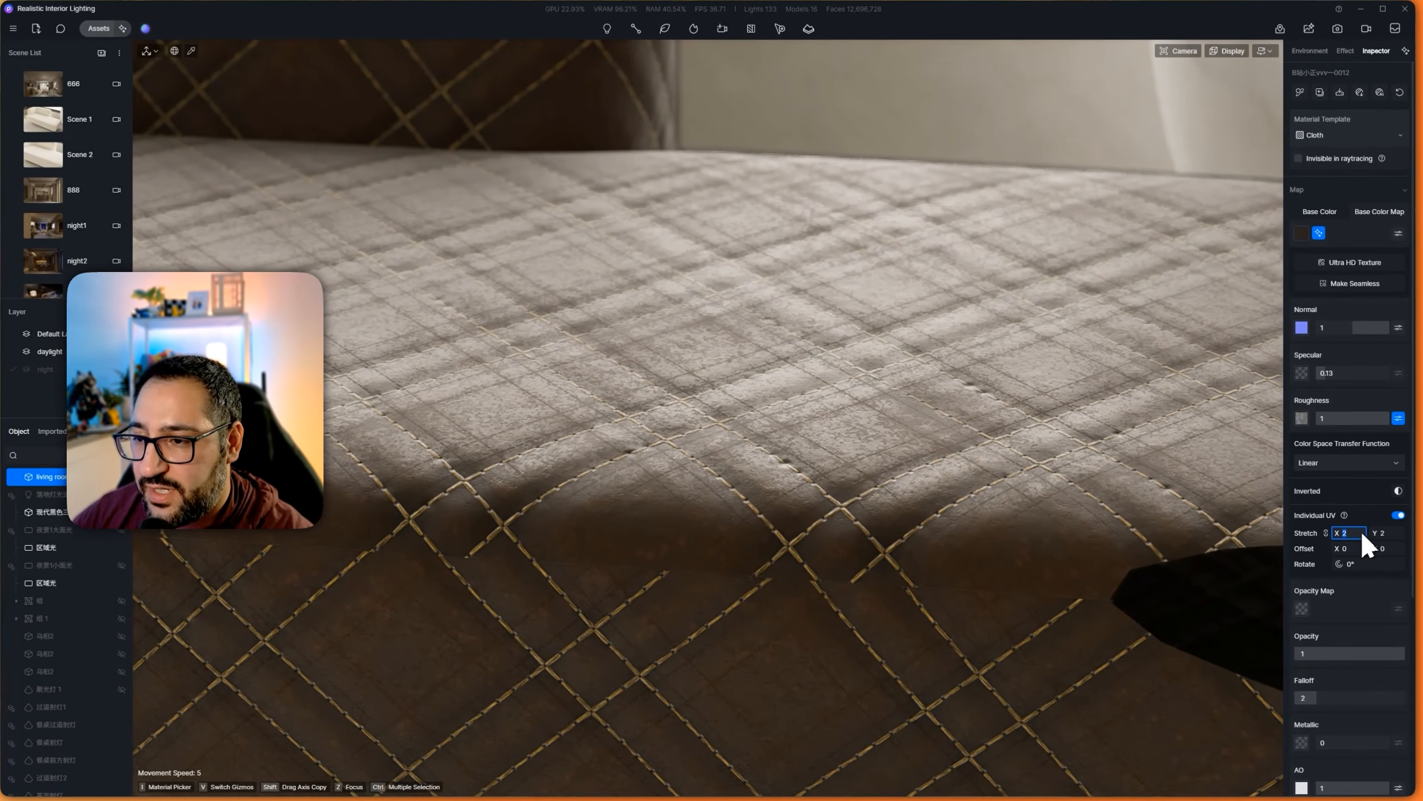
left_click(1398, 515)
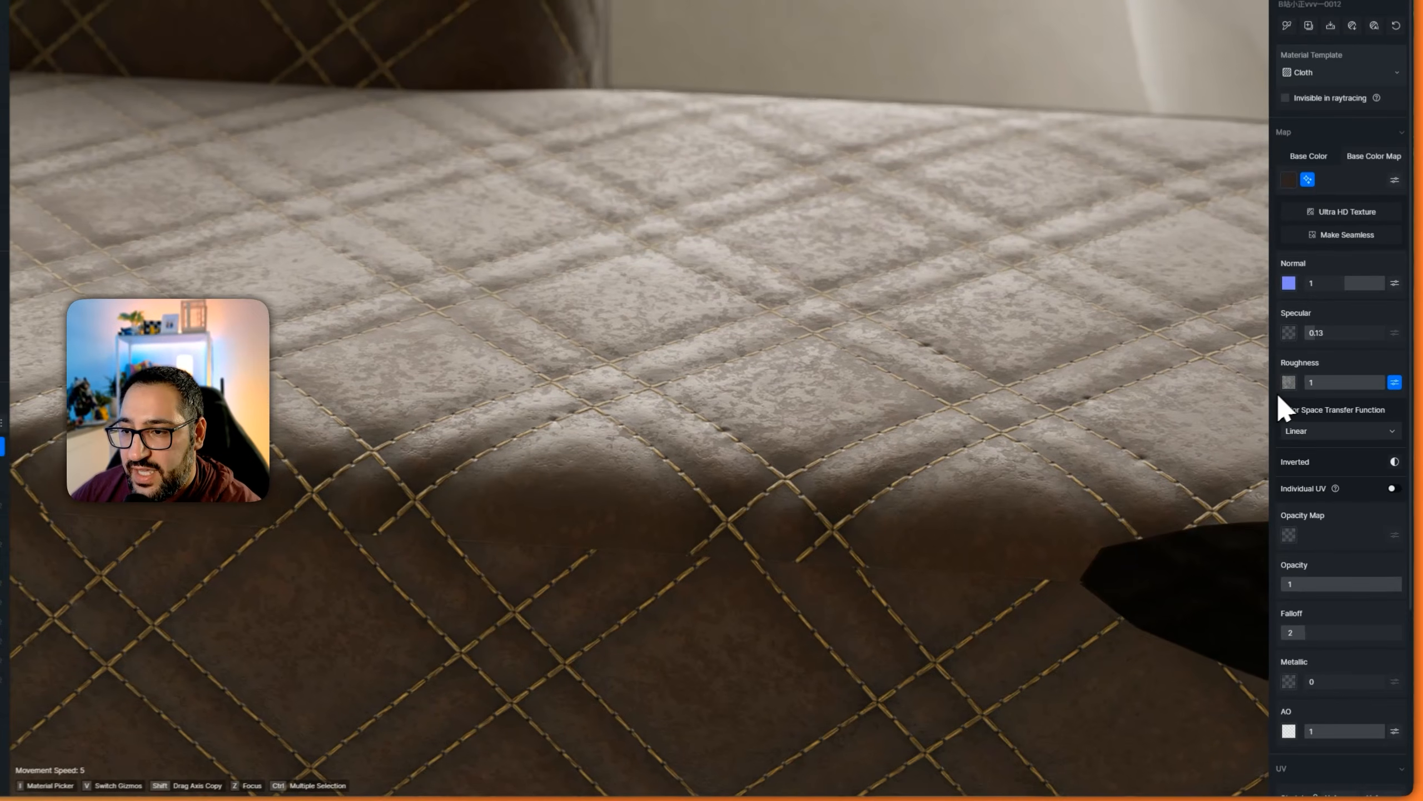
Step: Enable triplanar mapping for the sofa material, and try the UV Randomizer before switching it off
scroll(1361, 555, "down", 5)
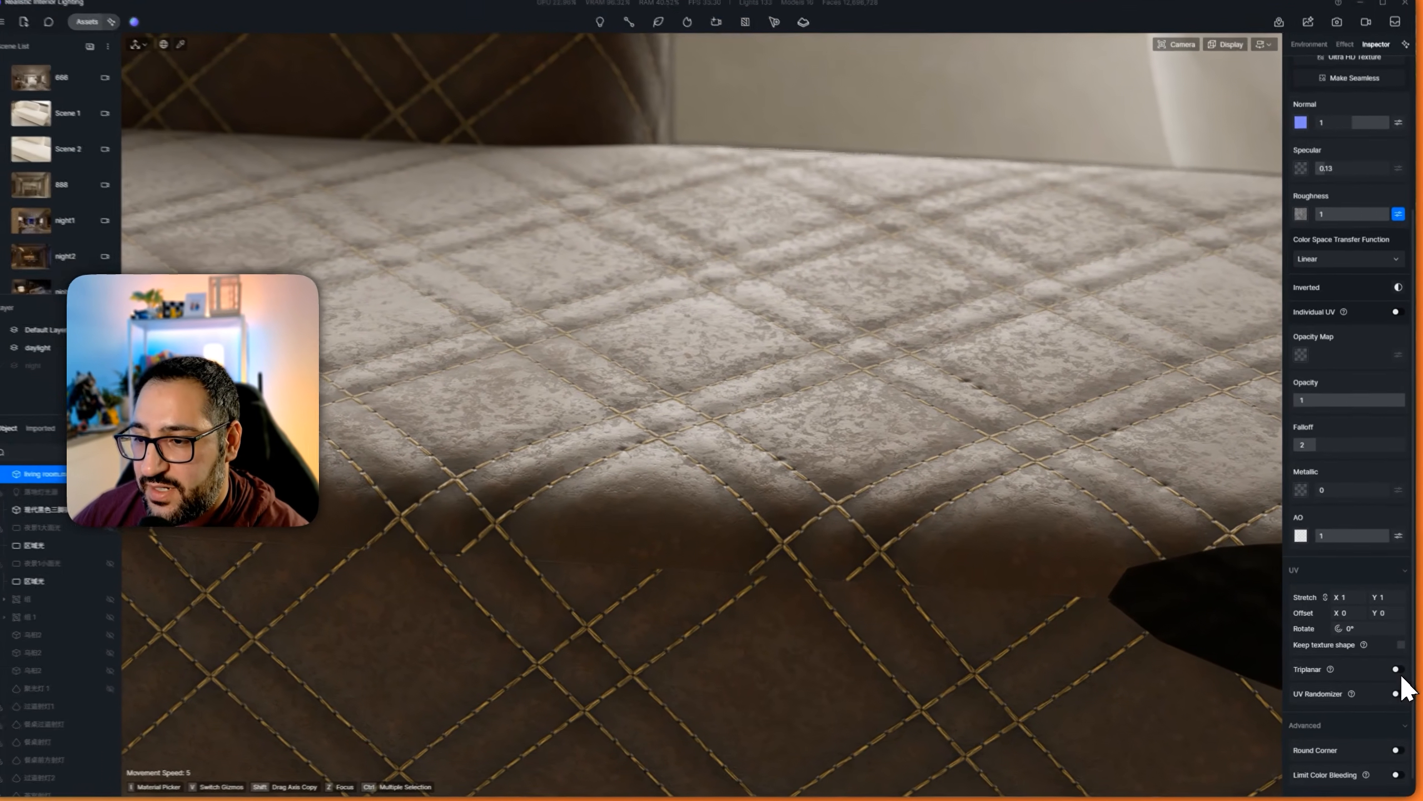
left_click(1398, 671)
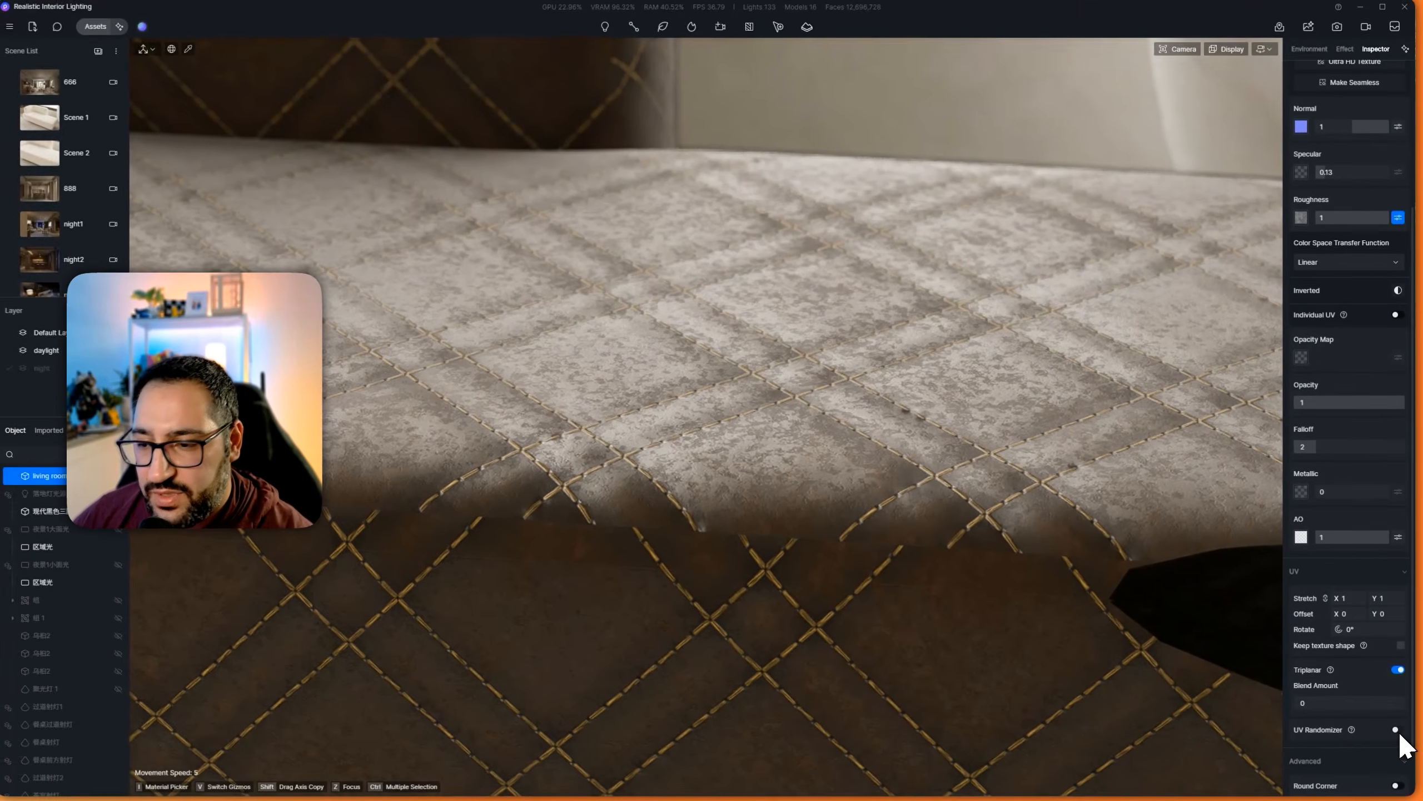
left_click(1397, 730)
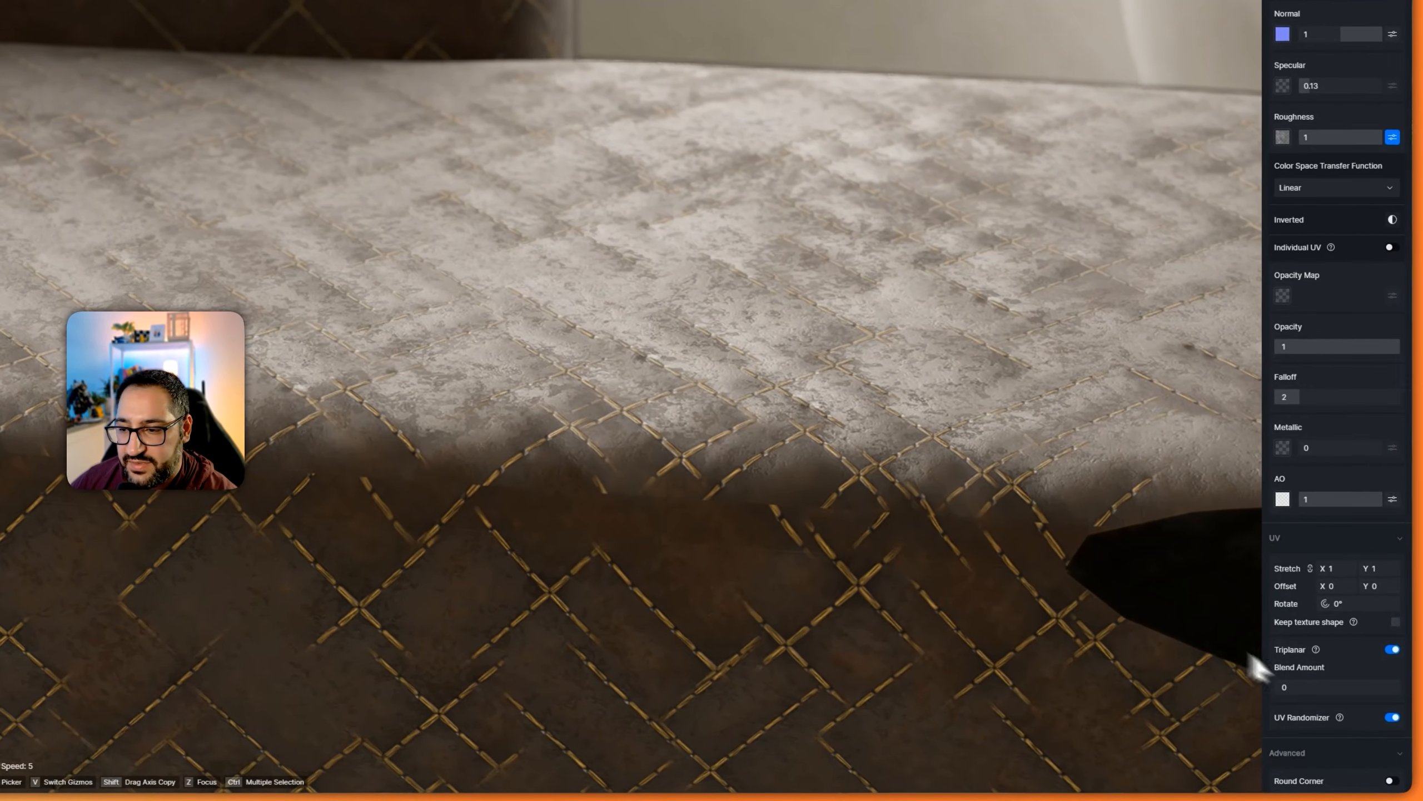
left_click(1392, 717)
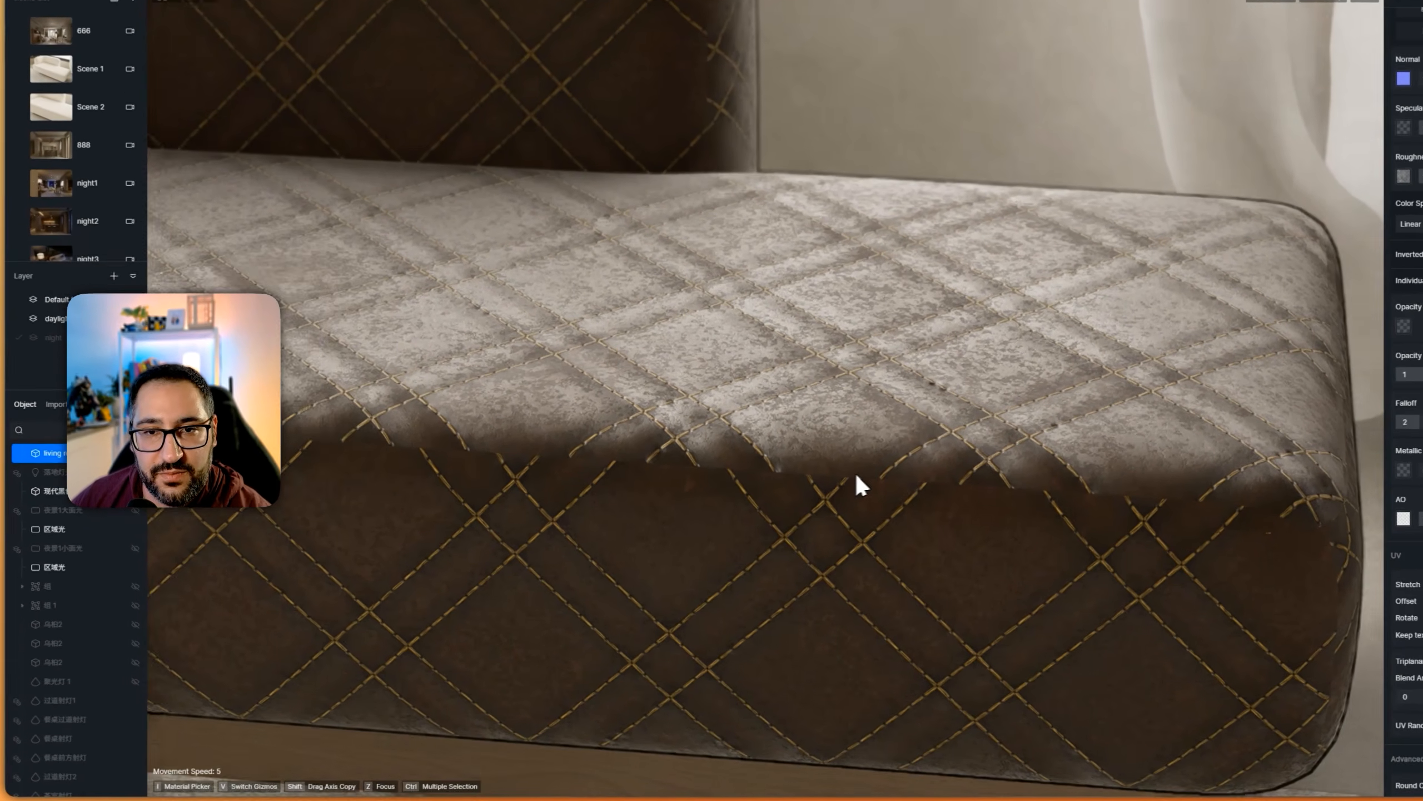
right_click_drag(795, 496, 620, 486)
right_click_drag(706, 466, 941, 263)
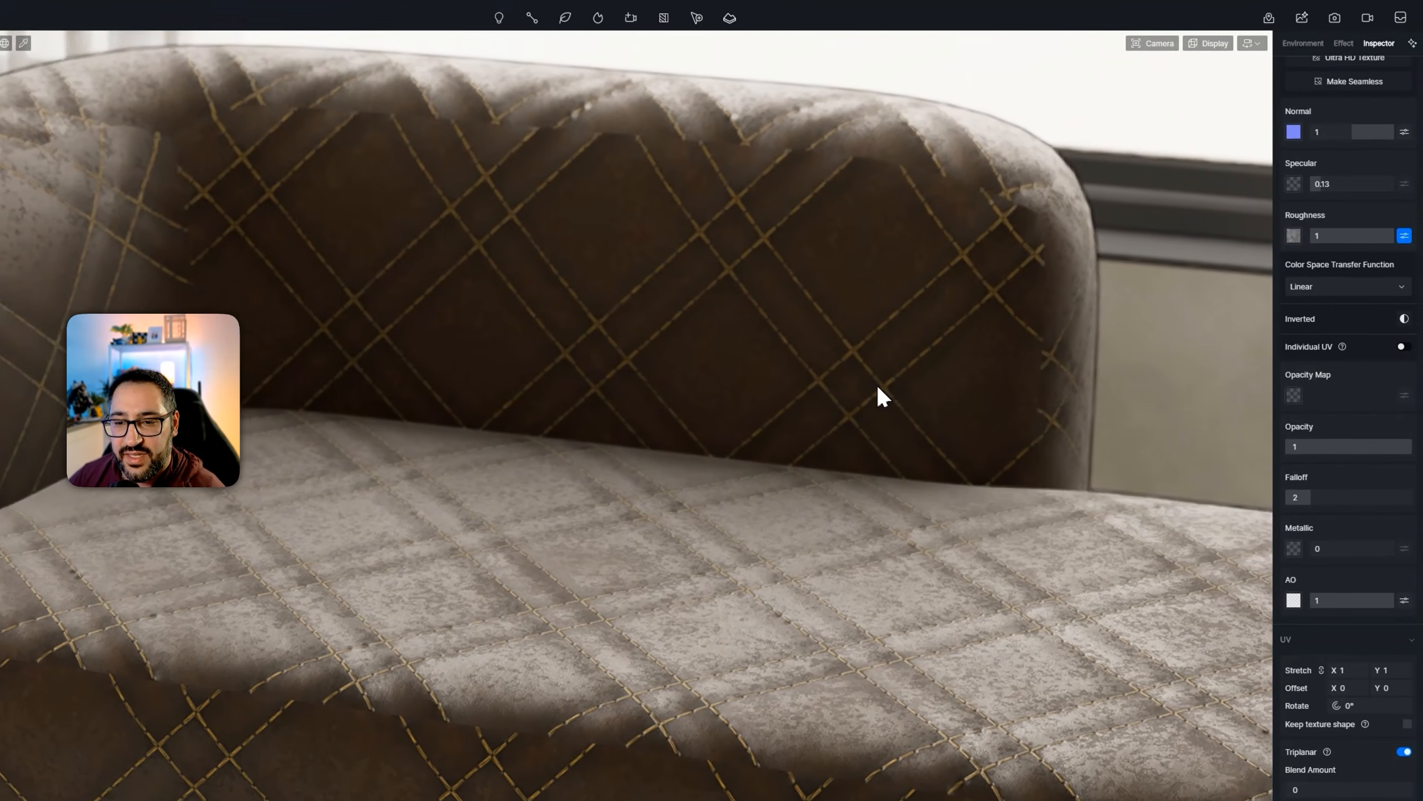
right_click_drag(1077, 287, 1164, 322)
right_click_drag(955, 441, 813, 483)
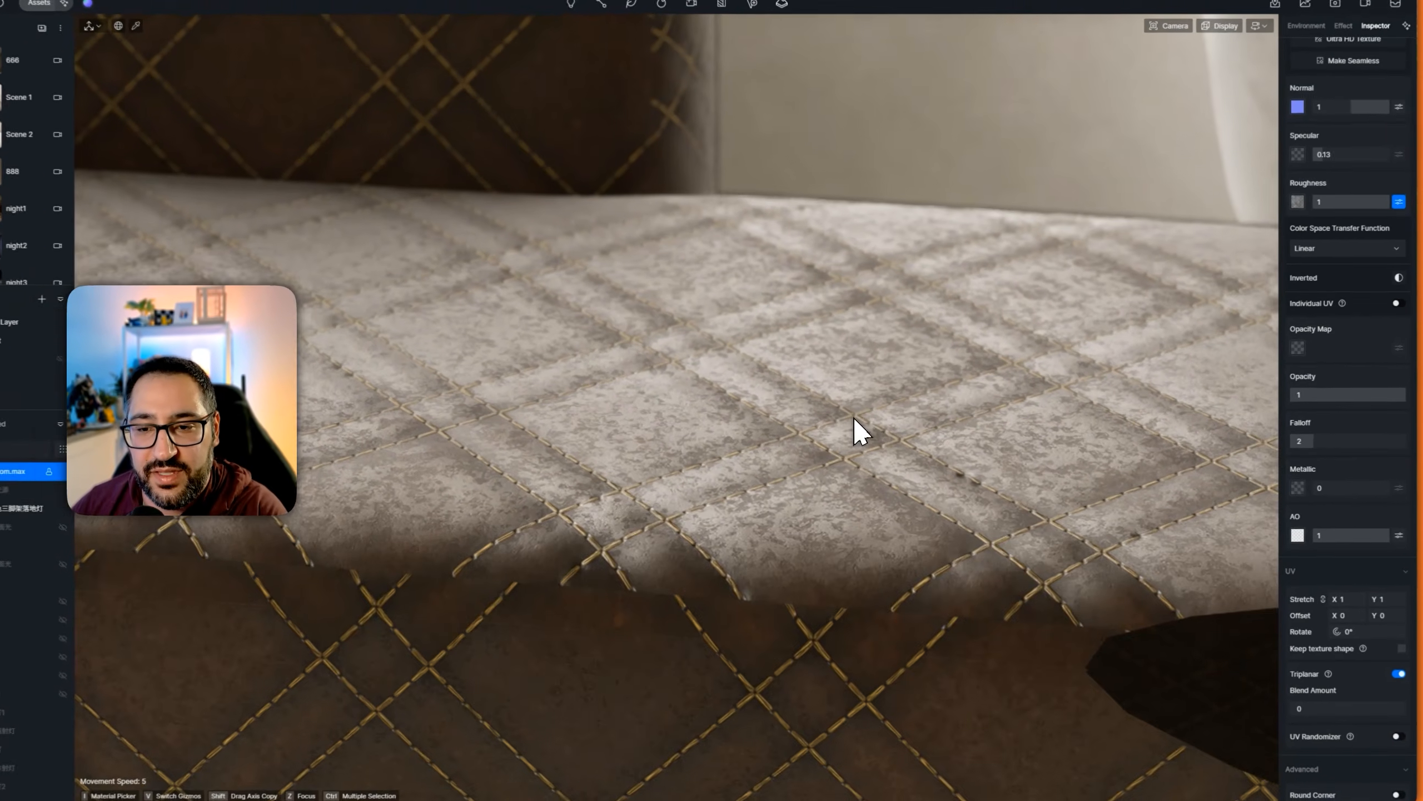
right_click_drag(854, 416, 872, 416)
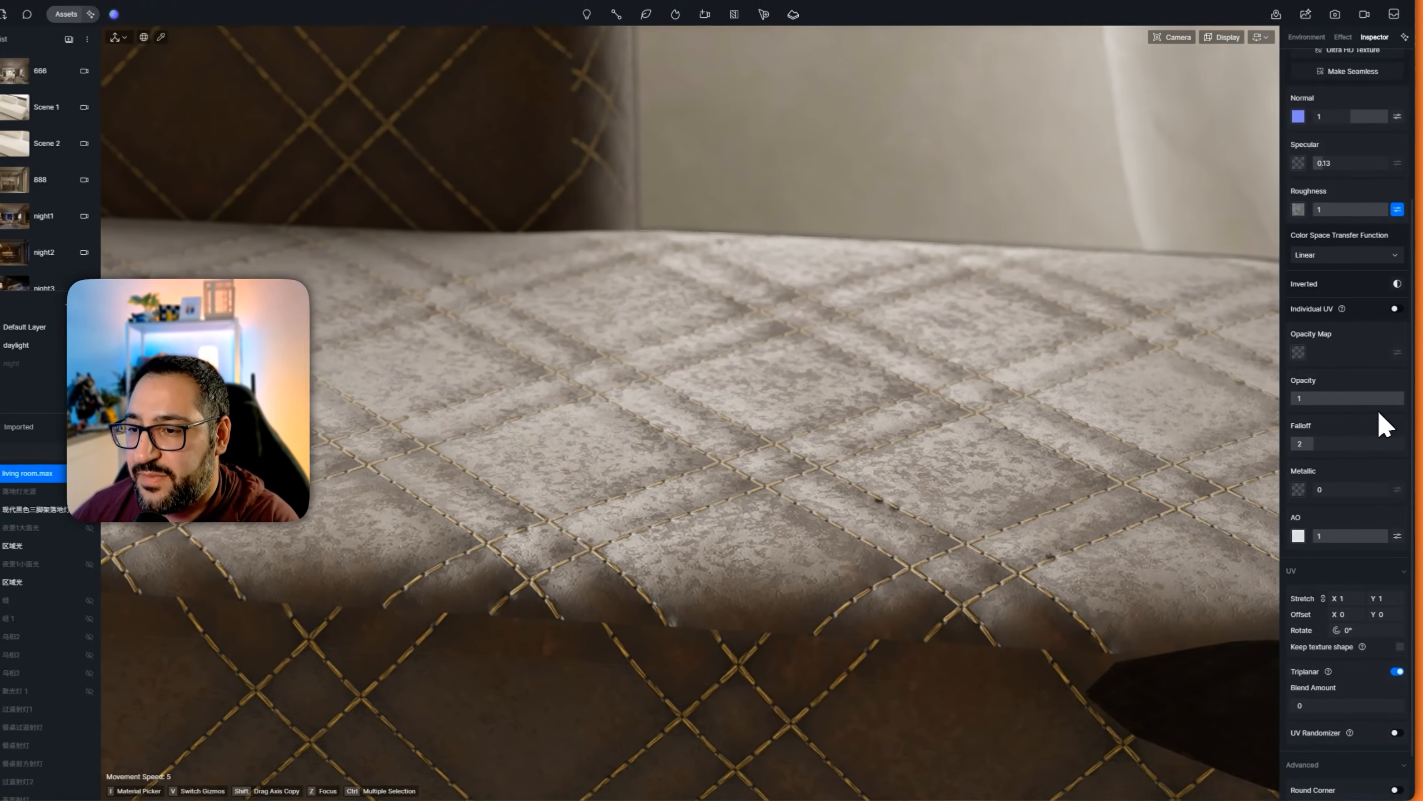
Step: Set both the normal strength and the roughness of the sofa material to 0
scroll(1353, 321, "up", 3)
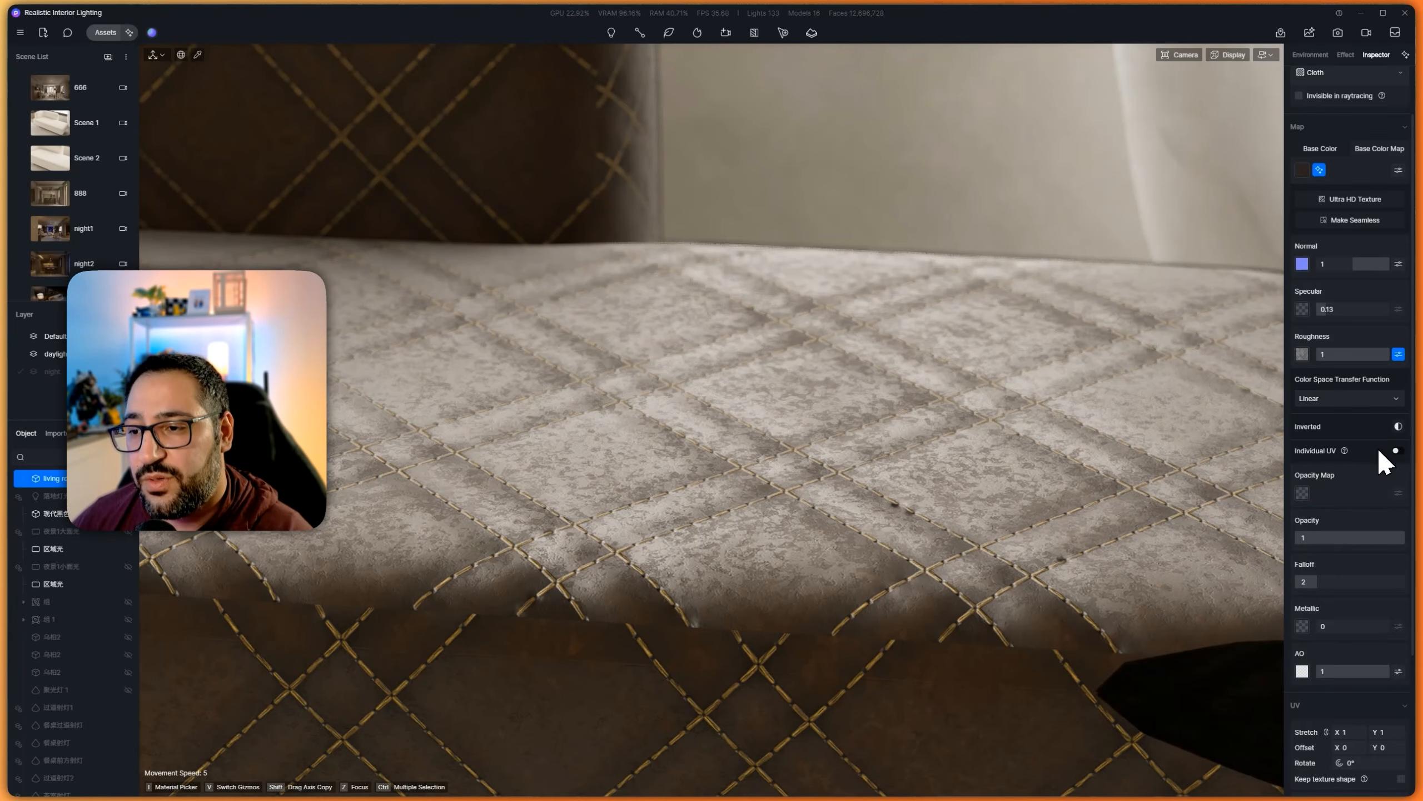
scroll(1356, 437, "up", 2)
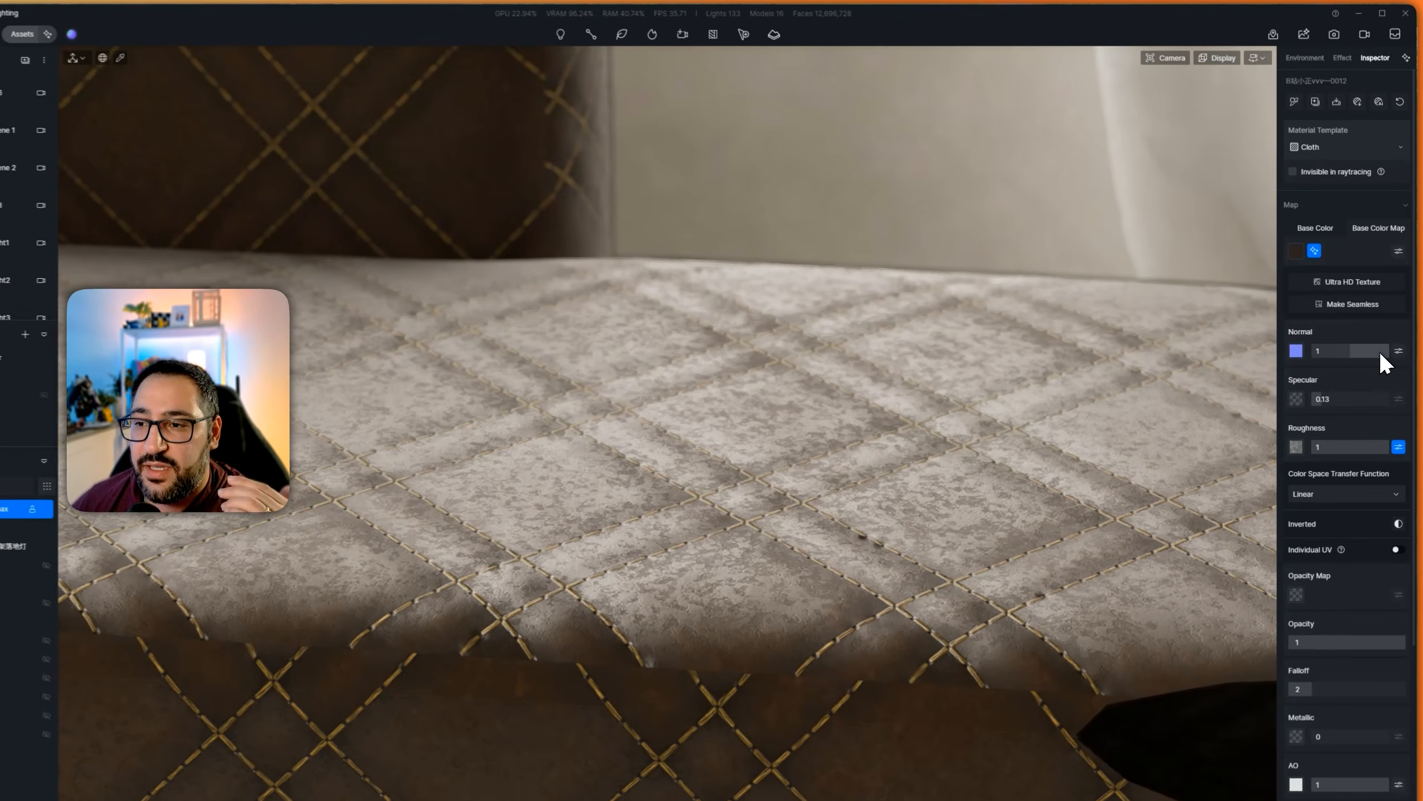
left_click_drag(1383, 331, 1338, 386)
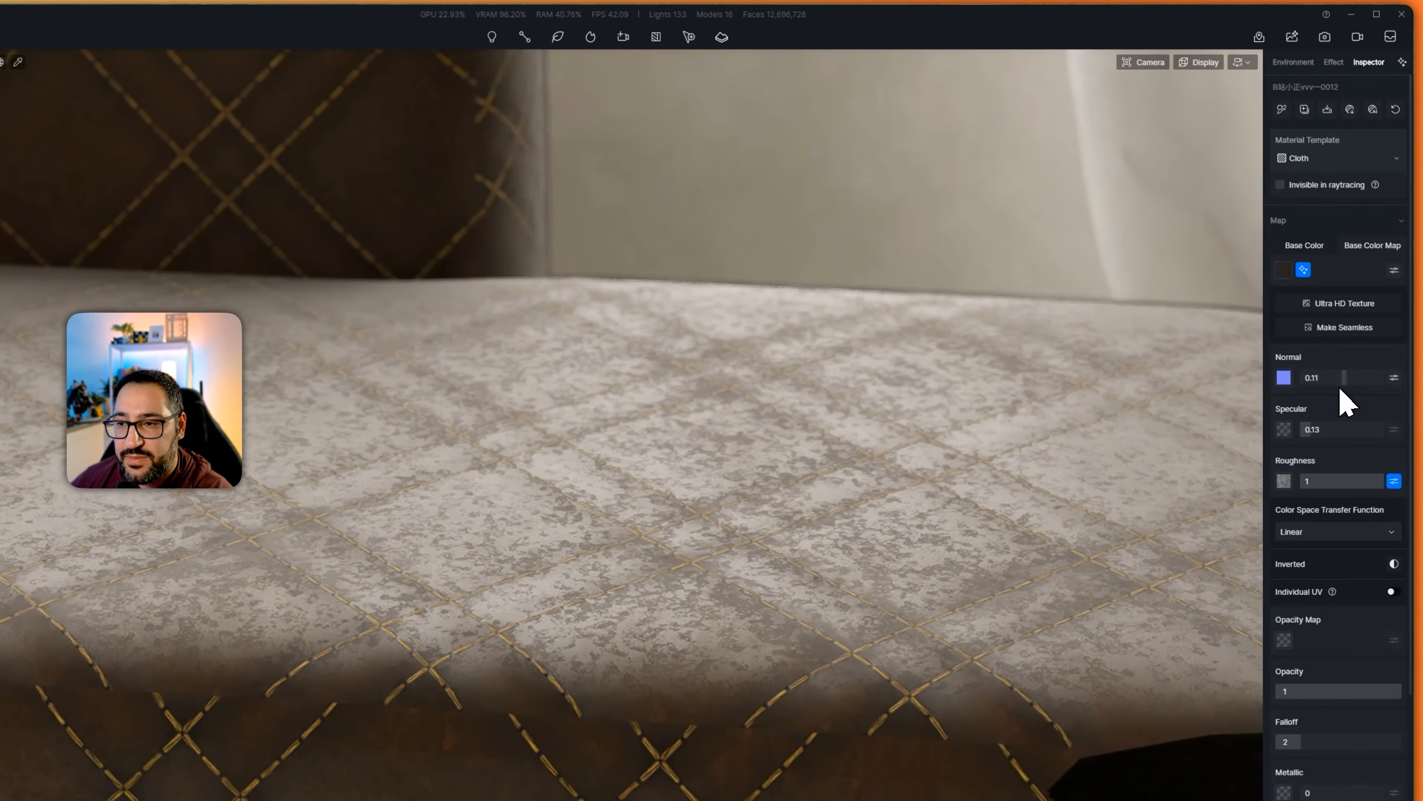
left_click(1350, 379)
type("0")
key("Return")
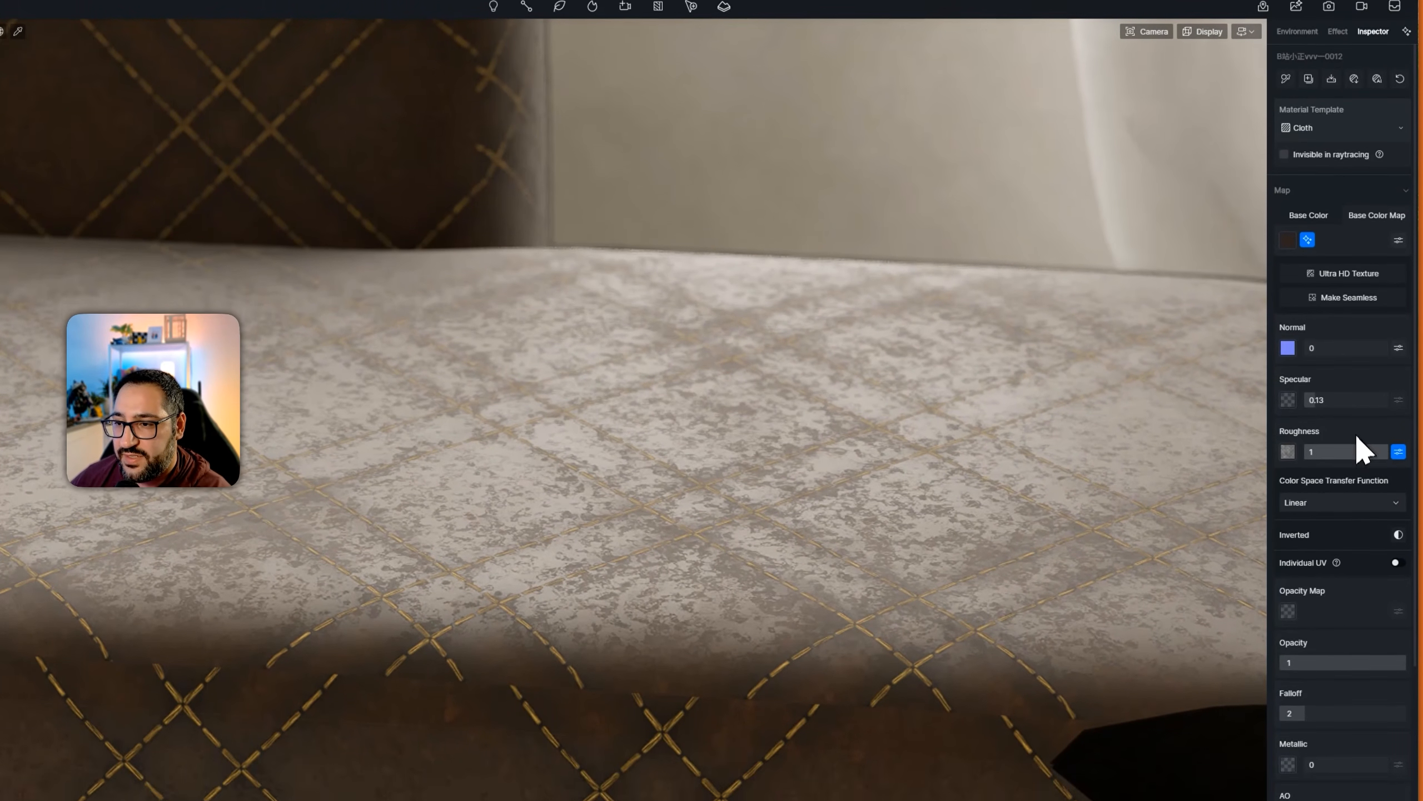
left_click(1356, 480)
type("0")
key("Return")
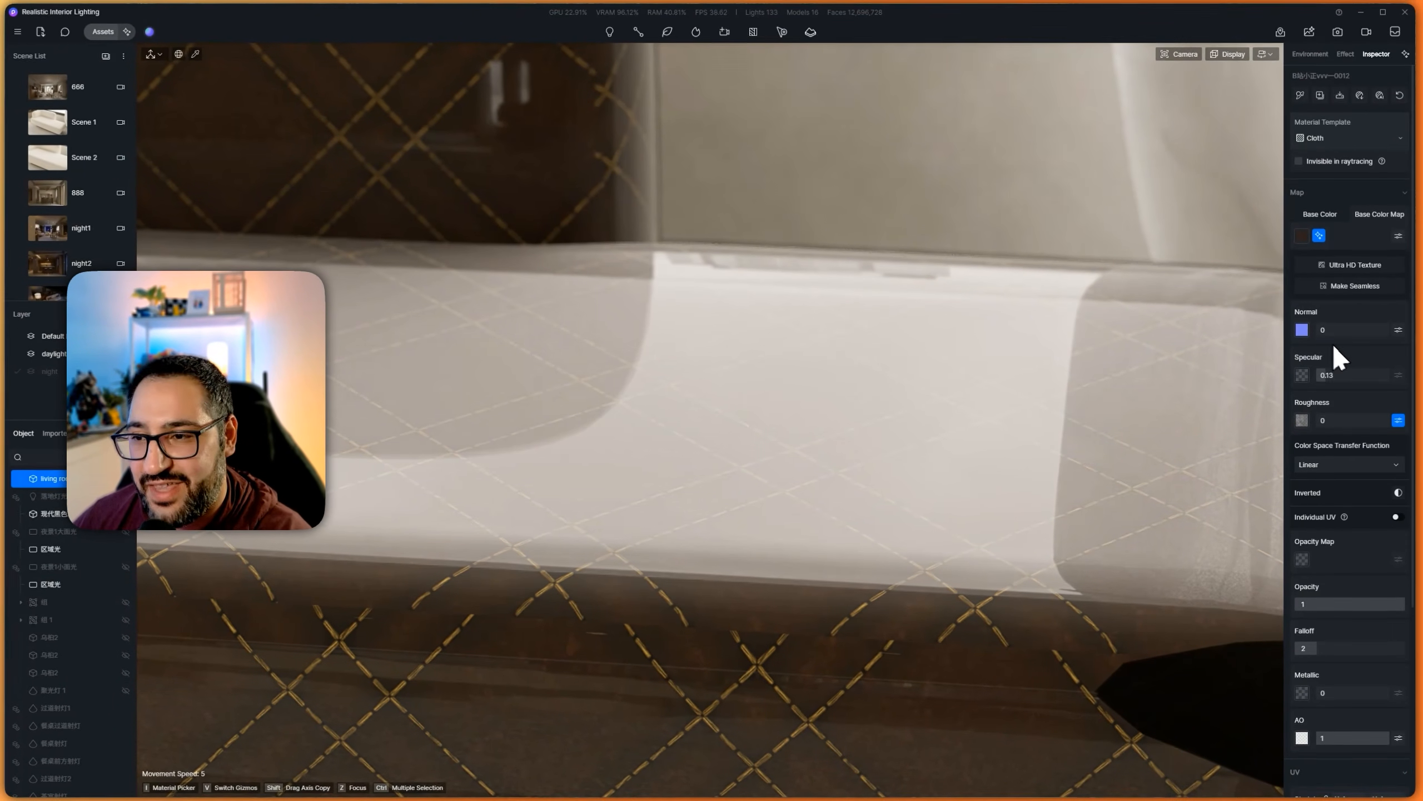
Step: Return the material's roughness to 1 and set the normal strength to 0.74
left_click_drag(1324, 420, 1371, 423)
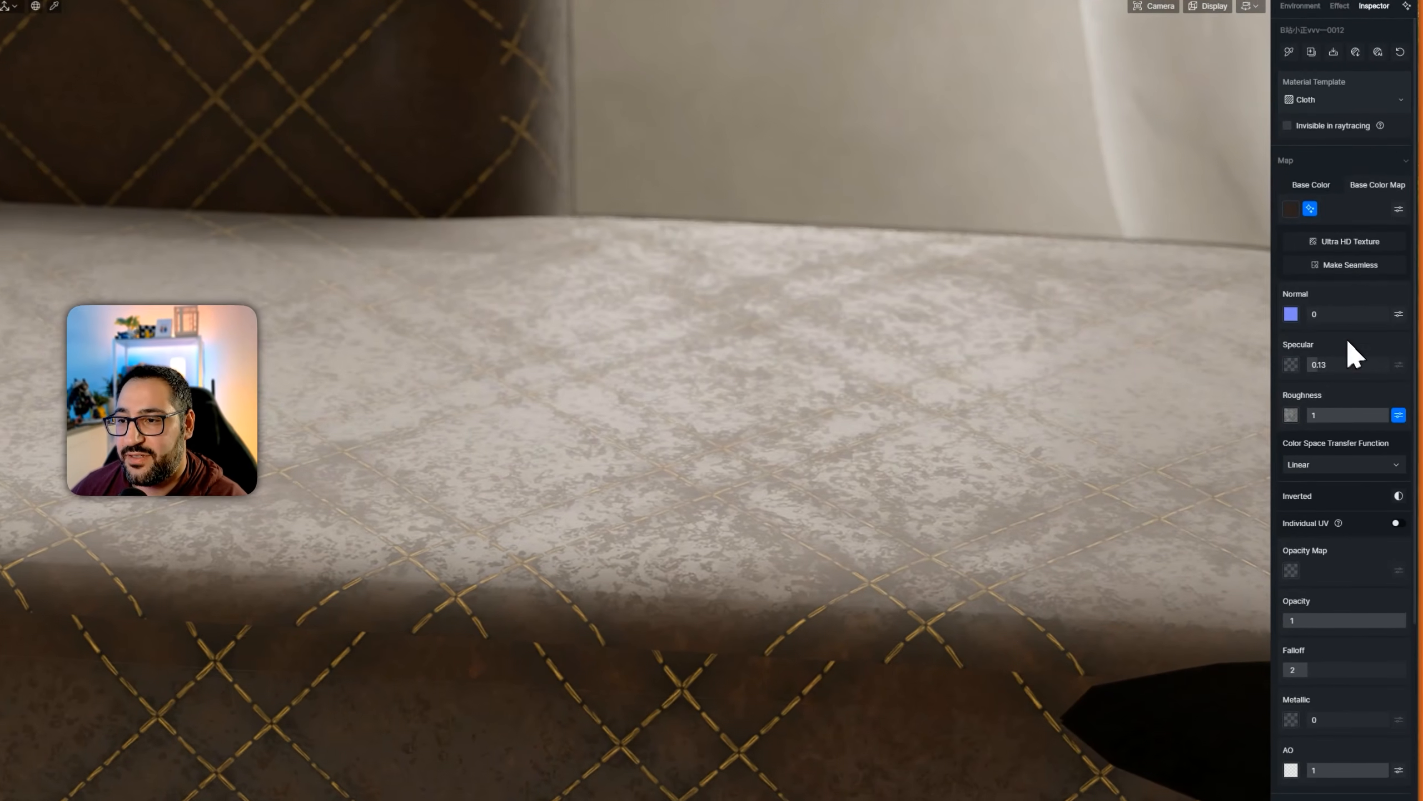
left_click_drag(1344, 314, 1386, 314)
left_click_drag(1381, 377, 1348, 382)
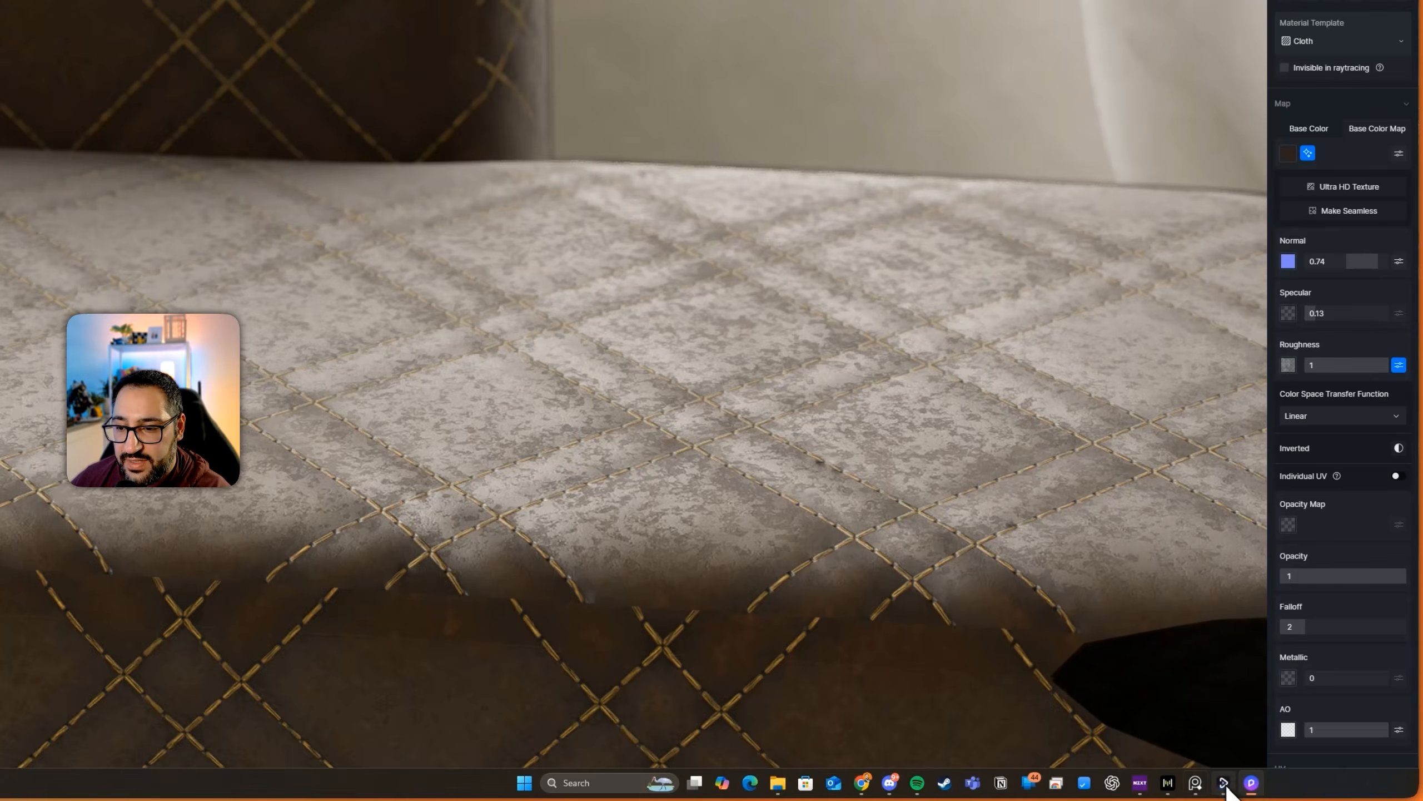
Step: Switch the sofa material from the base color map to a plain white base color, RGB 255, 255, 255
left_click(1253, 788)
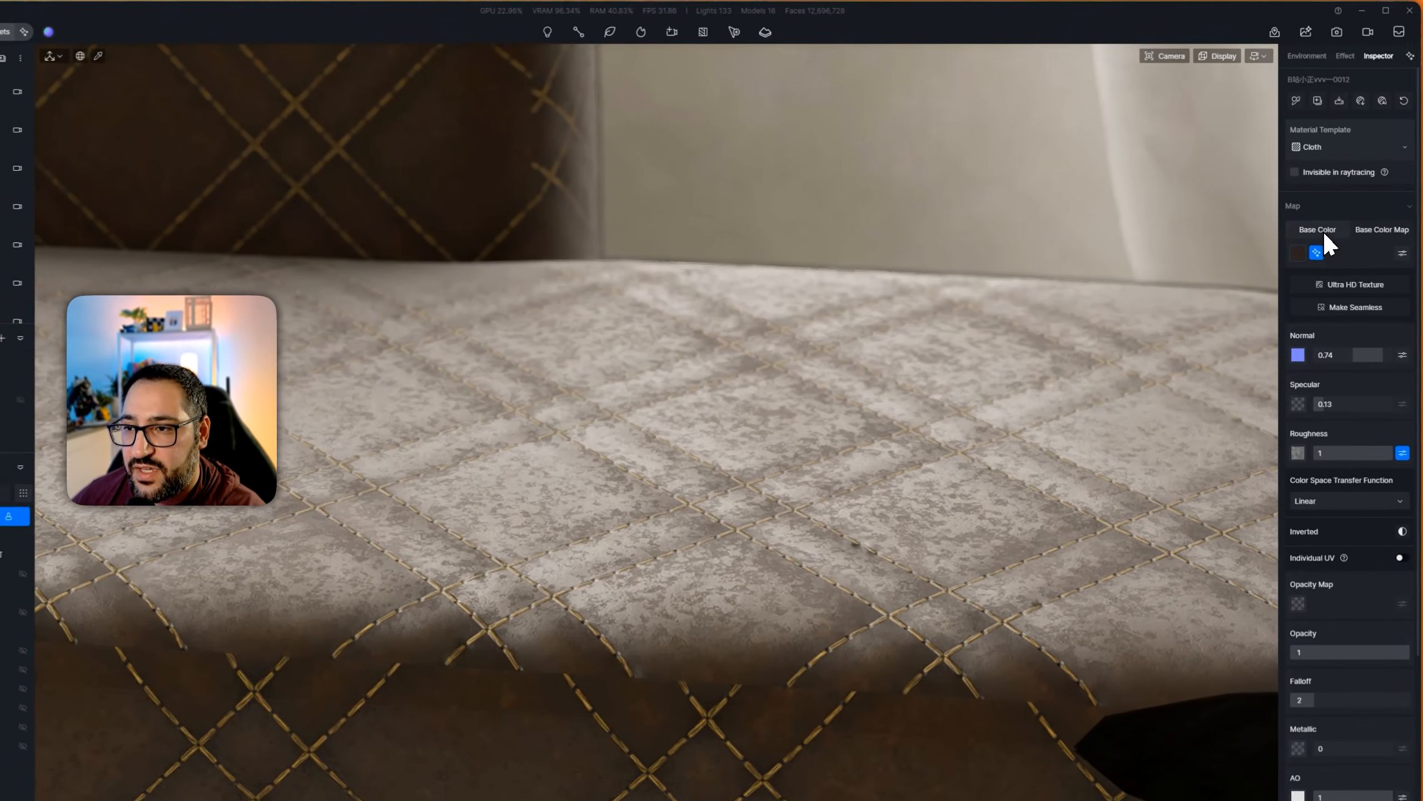
left_click(1327, 211)
left_click(1309, 232)
left_click(1280, 335)
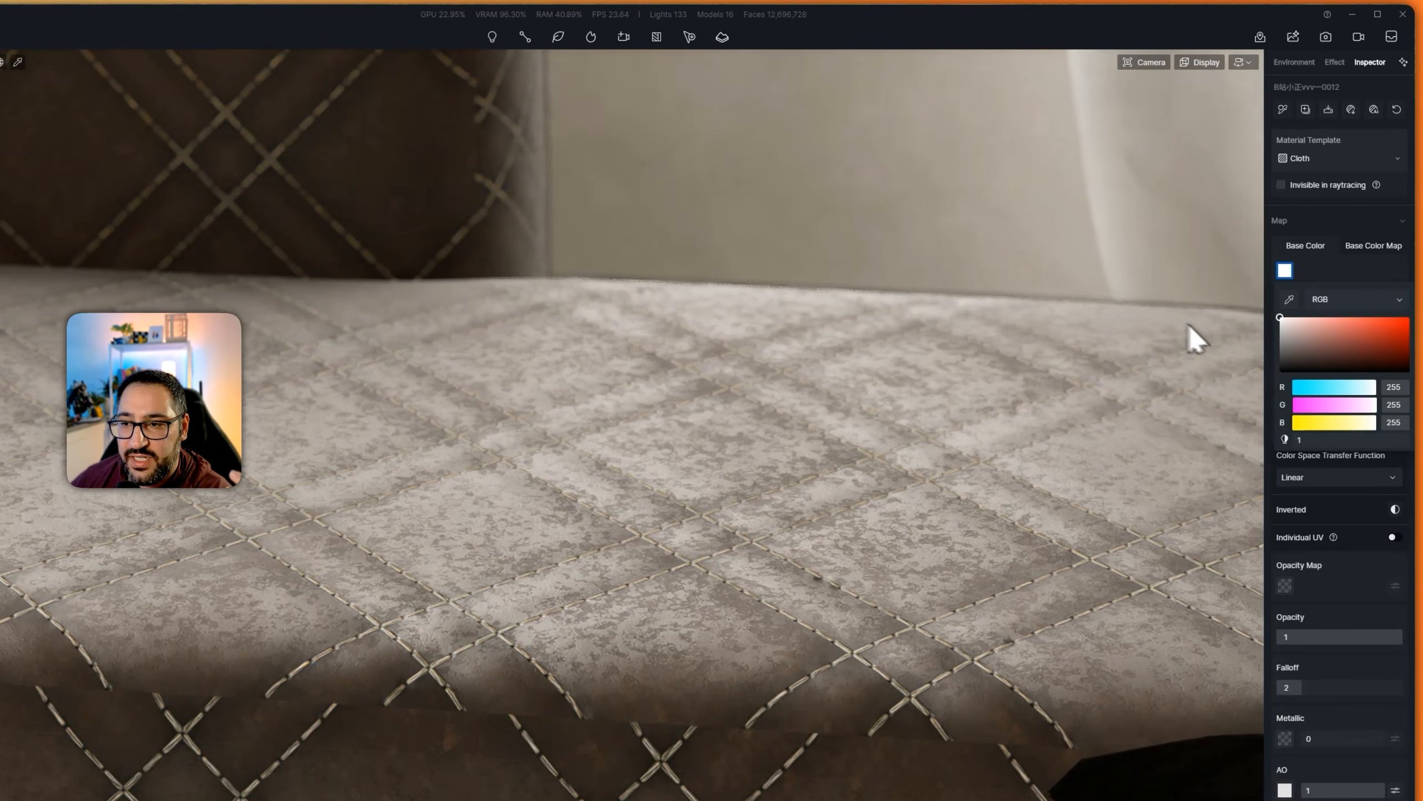
left_click_drag(1284, 340, 1146, 255)
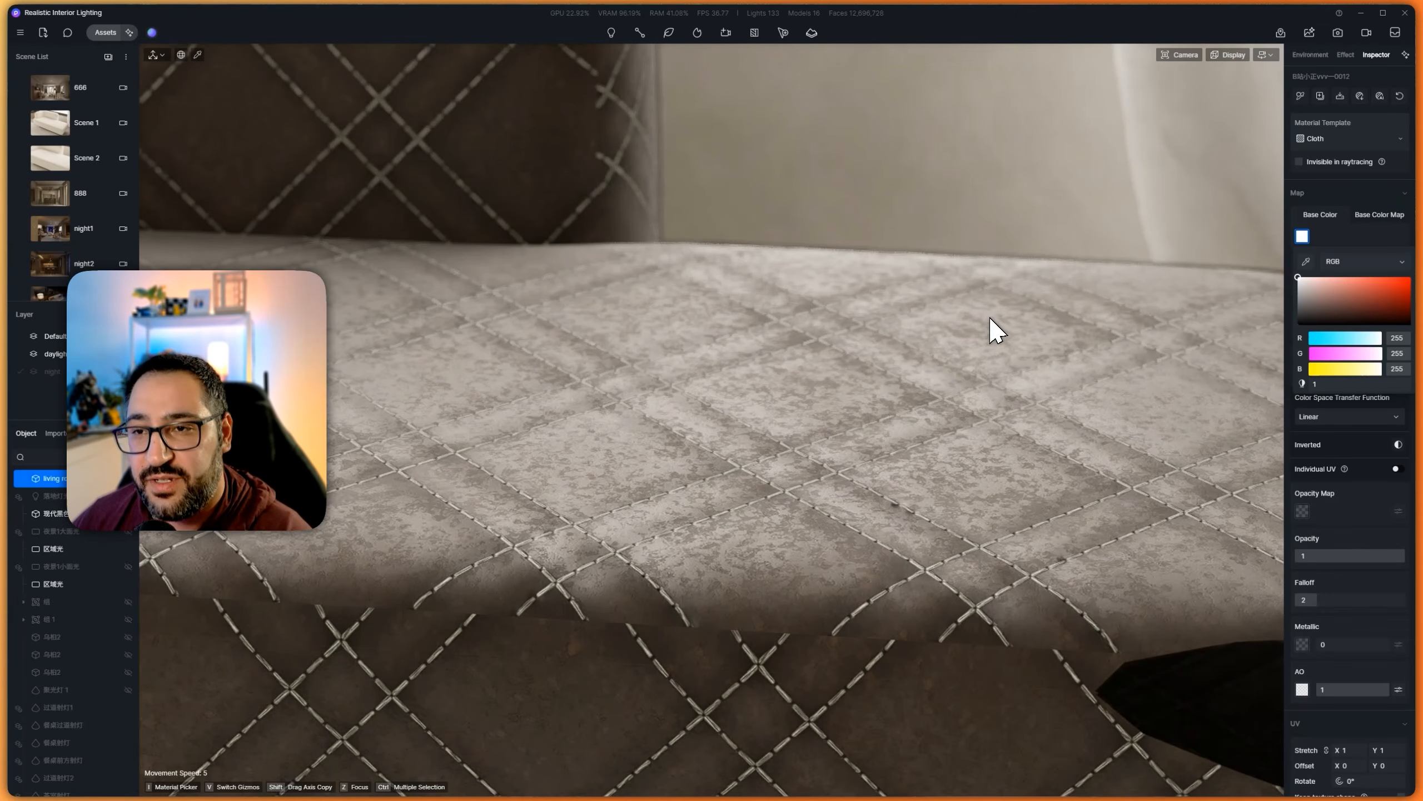
left_click(1360, 233)
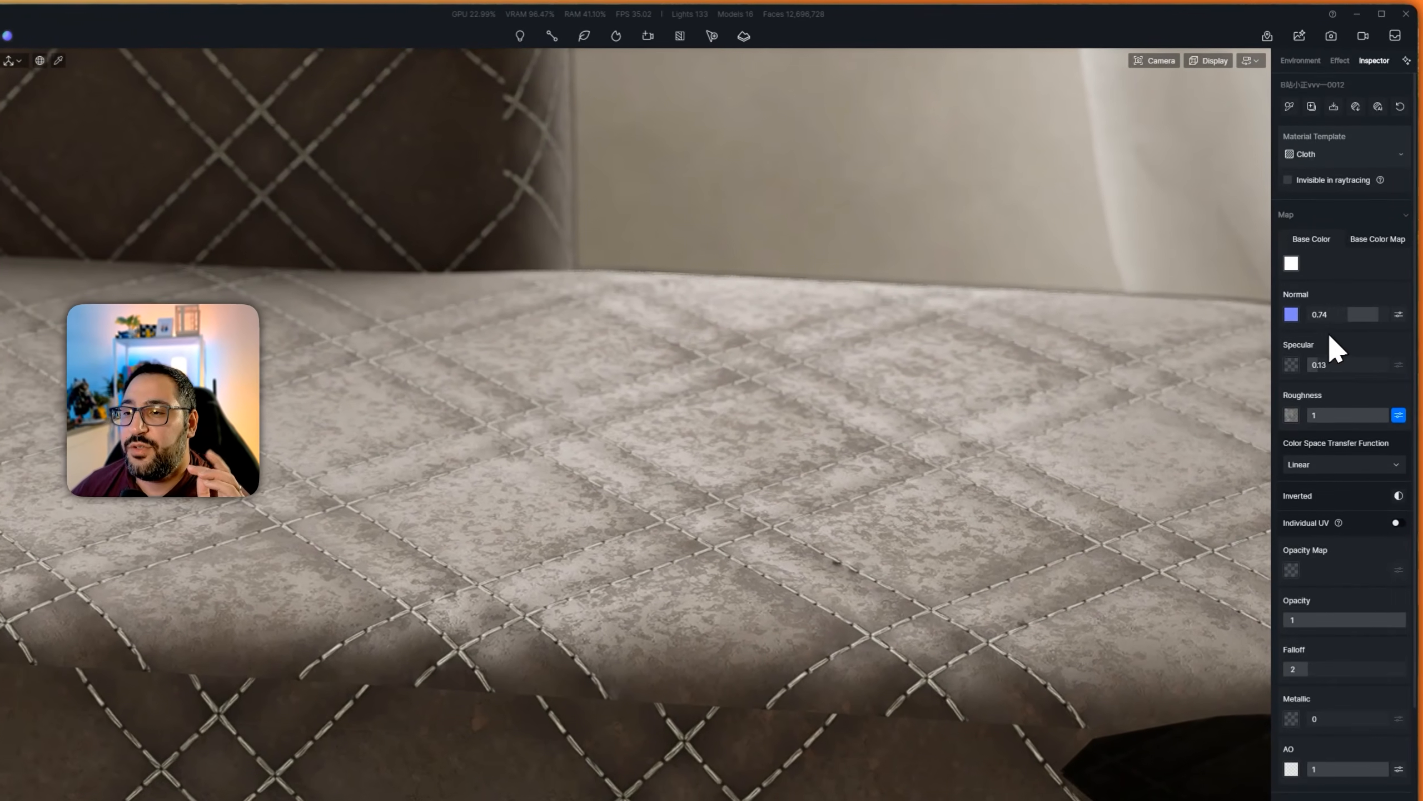
Step: Set the sofa material's normal strength to 0.33 and its falloff to 2.4
left_click_drag(1352, 325, 1345, 326)
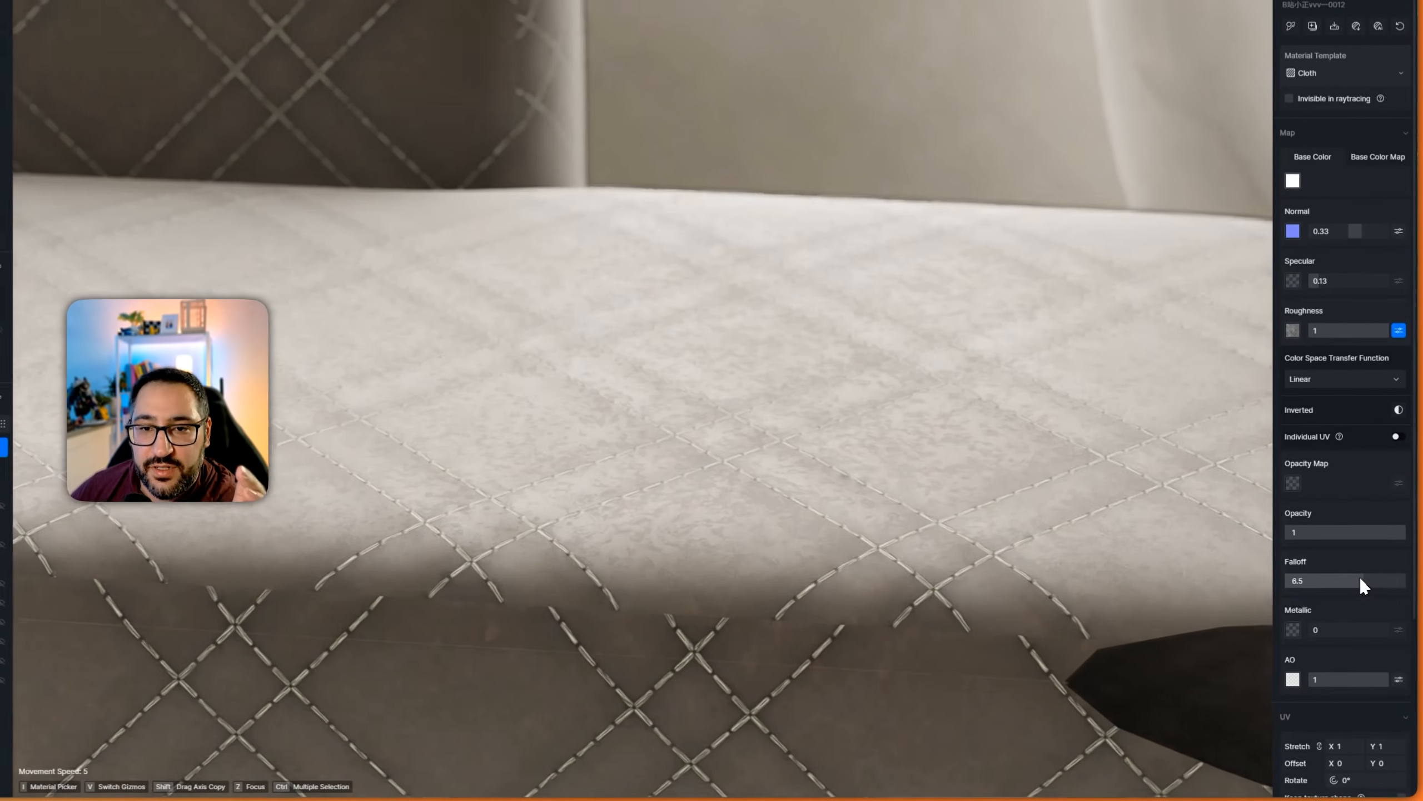
left_click_drag(1369, 603, 1310, 572)
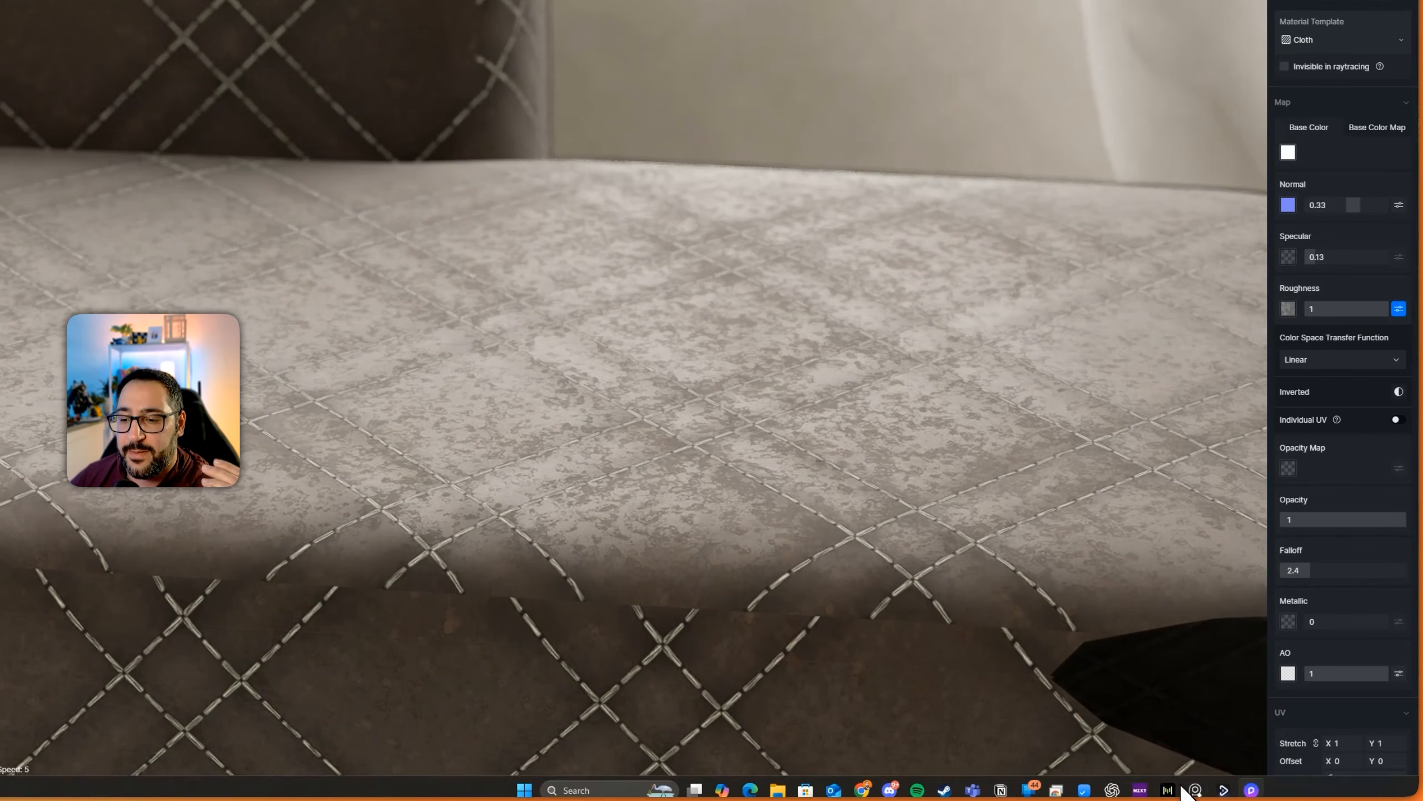
Step: Switch to the reference image board, compare its fabric and leather samples with the sofa material, and return to the scene
left_click(1196, 781)
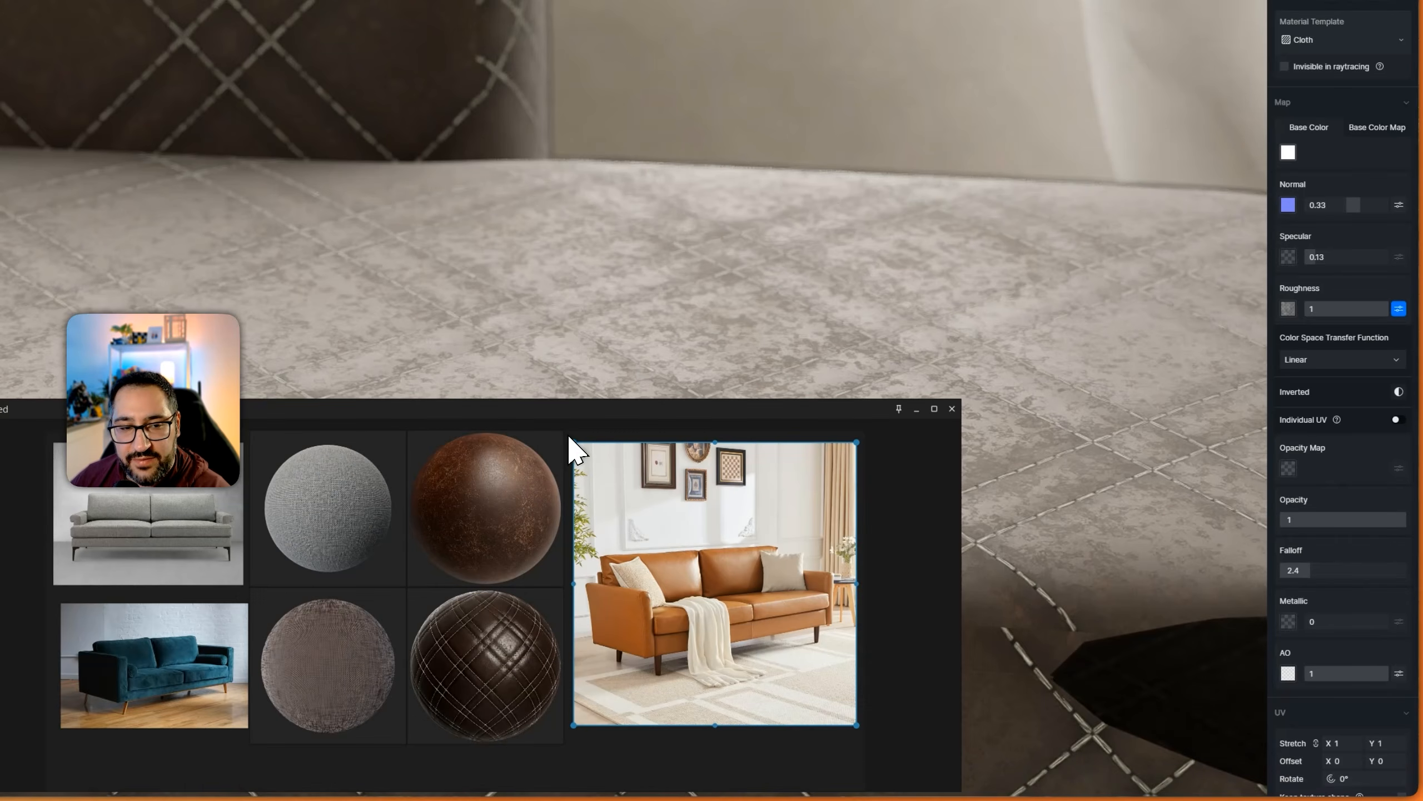
right_click_drag(471, 432, 463, 382)
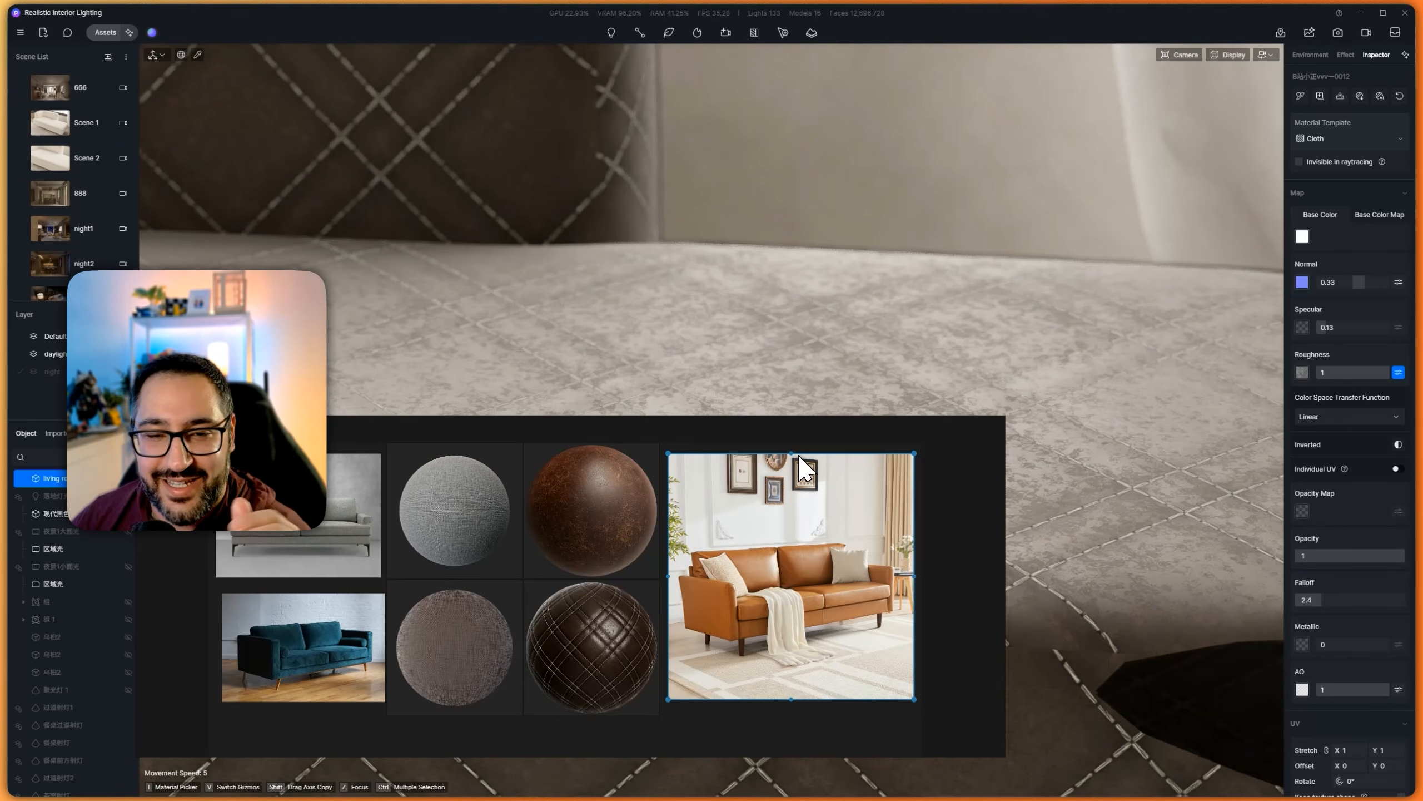
mouse_move(662, 438)
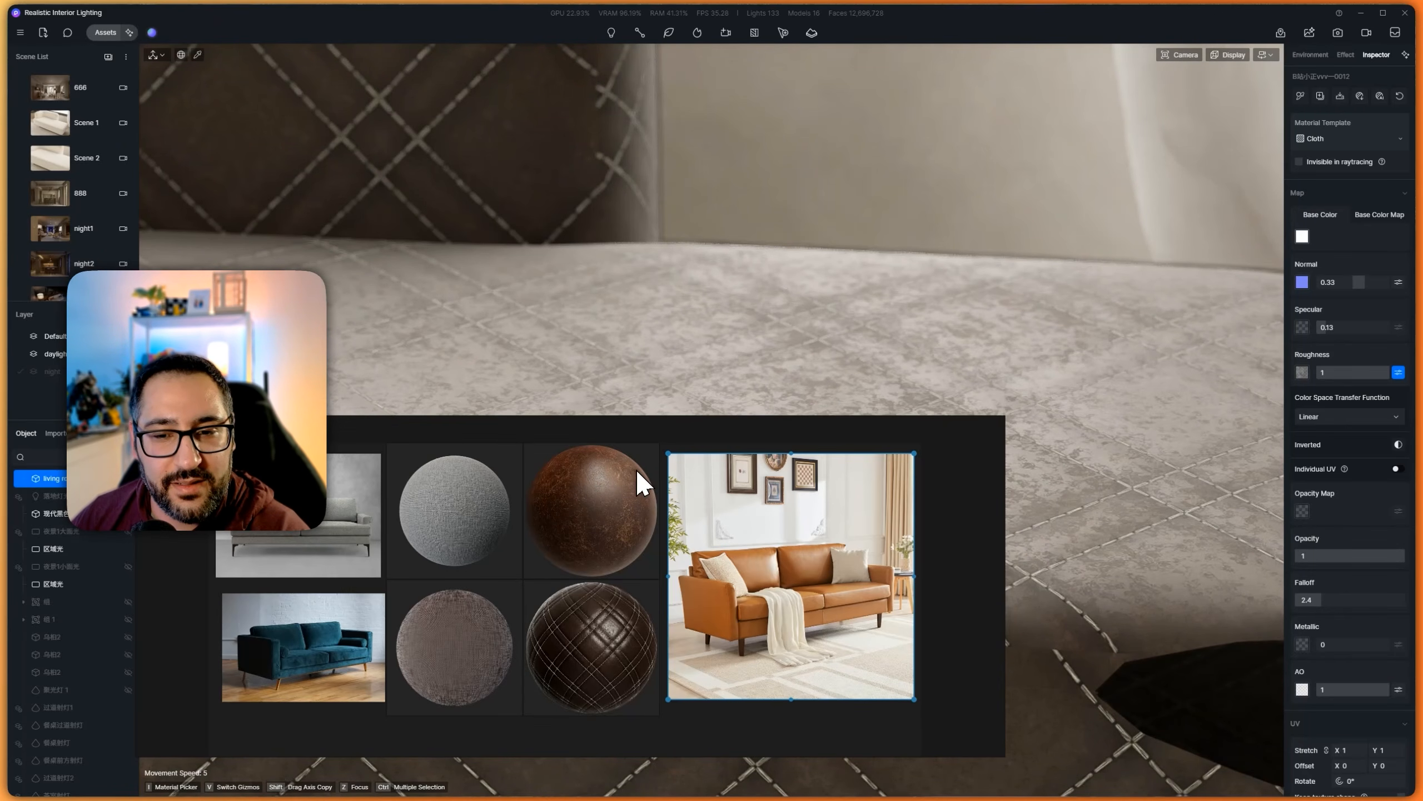
left_click(923, 381)
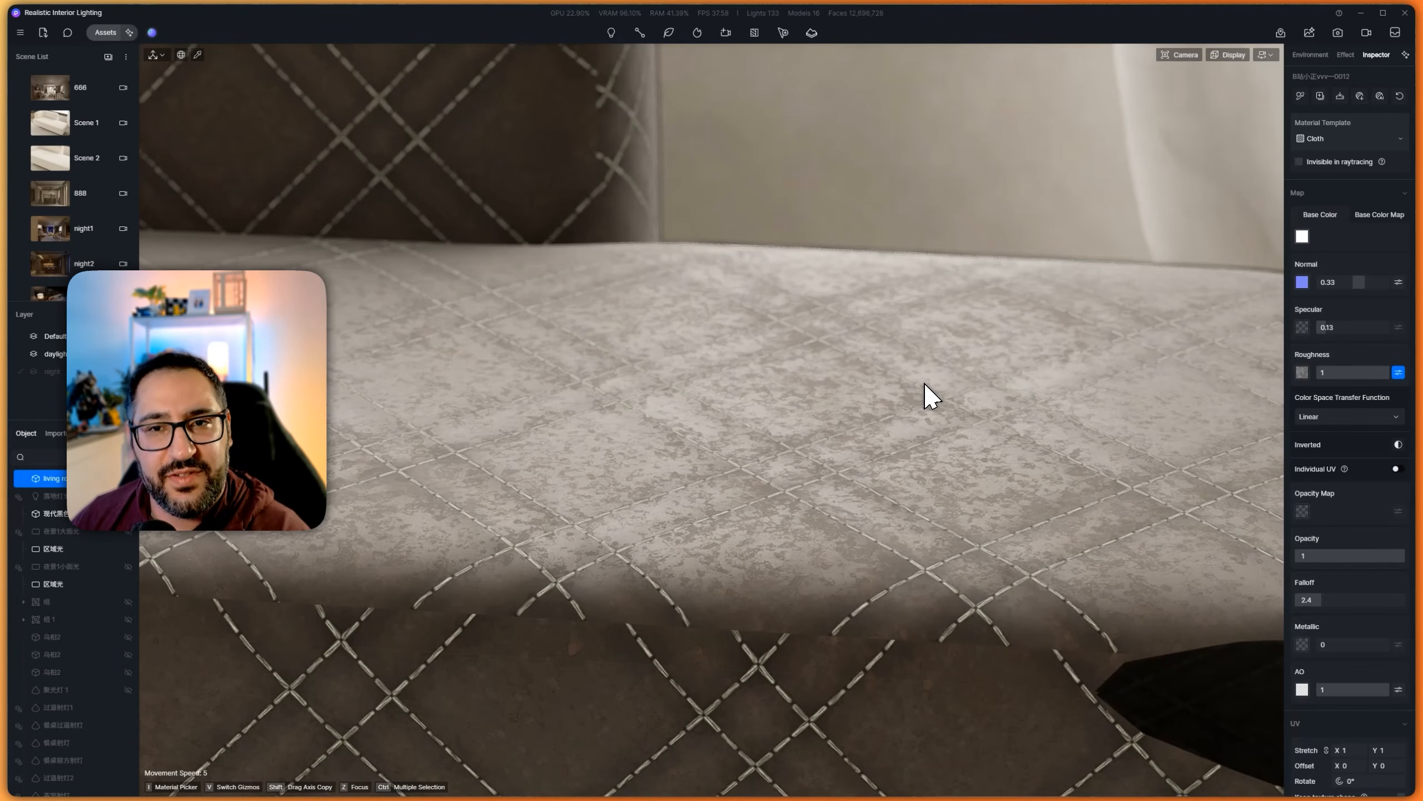